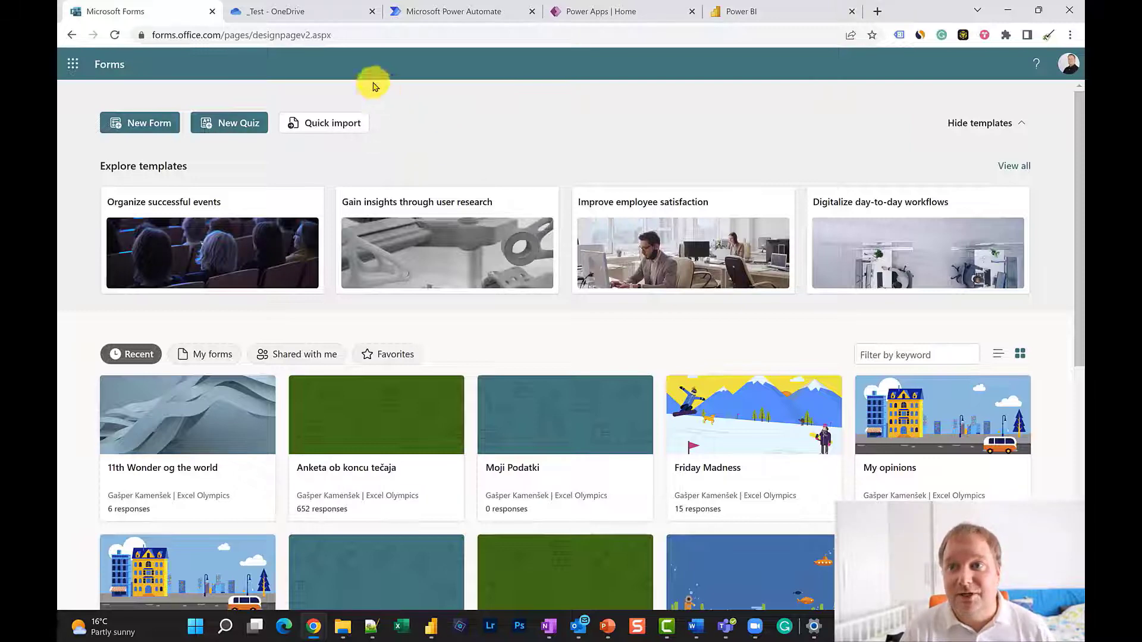
In the OneDrive _Test folder, create a new Forms for Excel workbook named "12th Wonder Of The World"
left_click(311, 12)
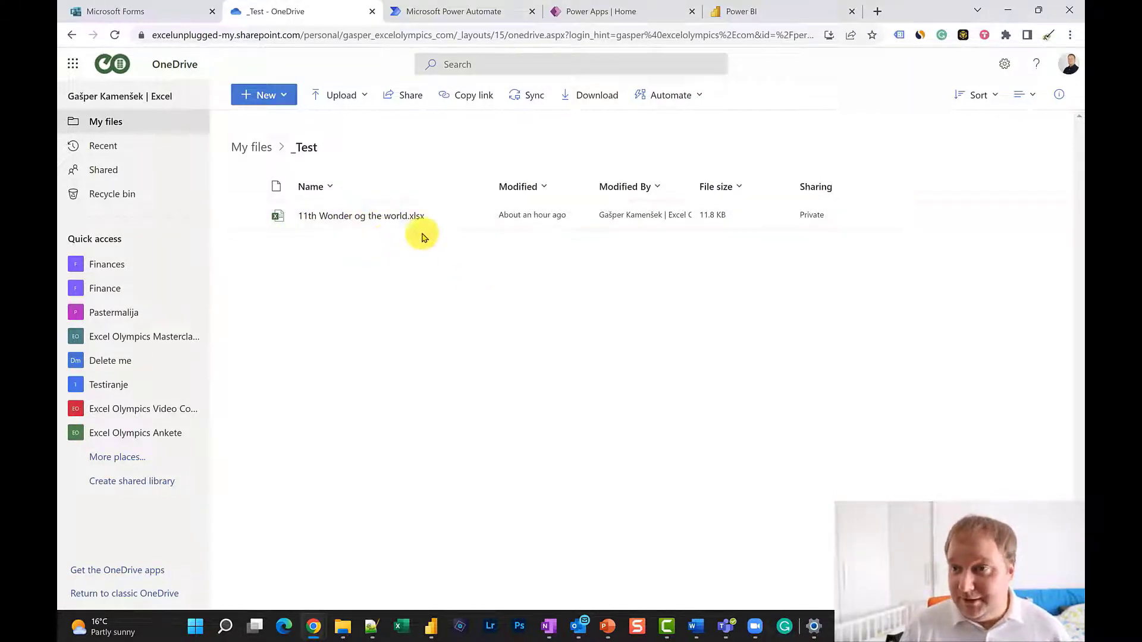
left_click(287, 102)
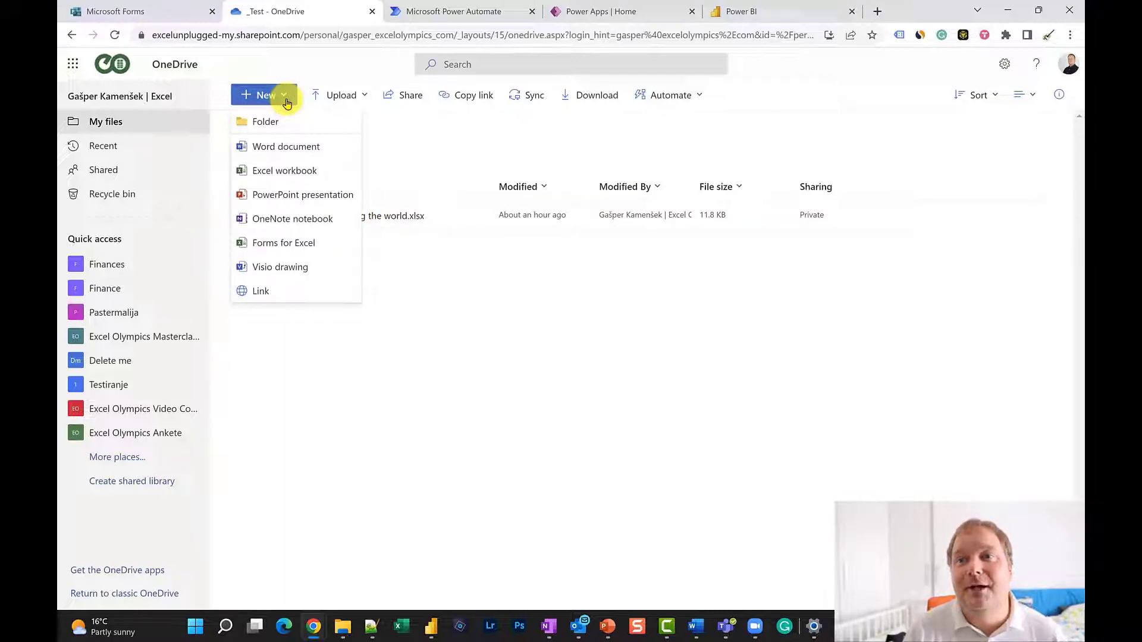
left_click(295, 242)
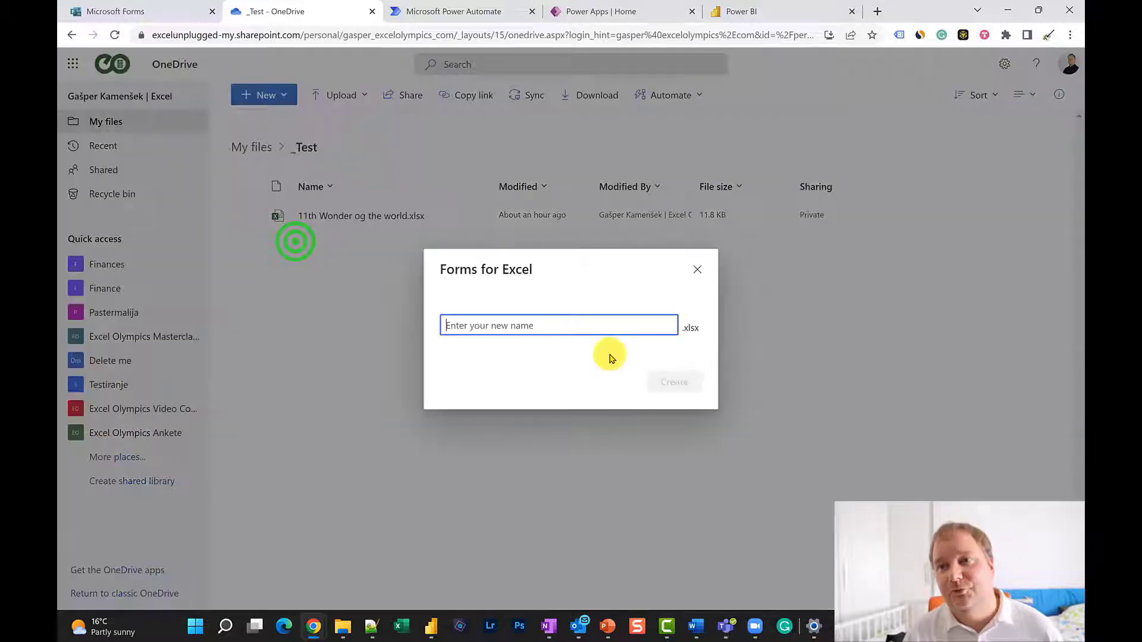
left_click(548, 324)
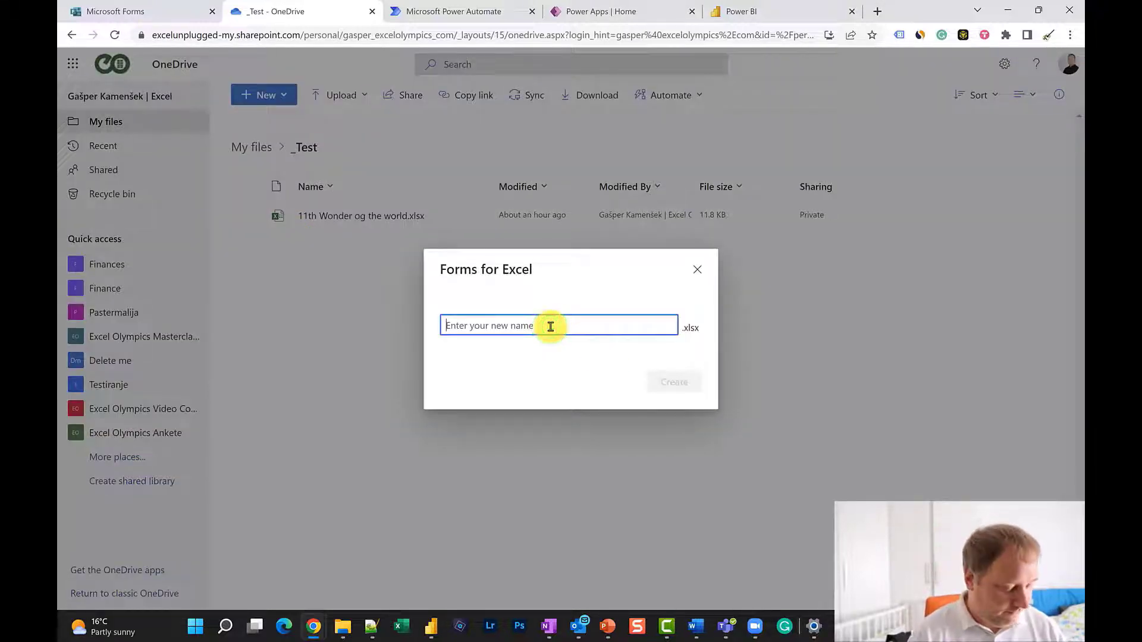
type("12th Wonder Of The World")
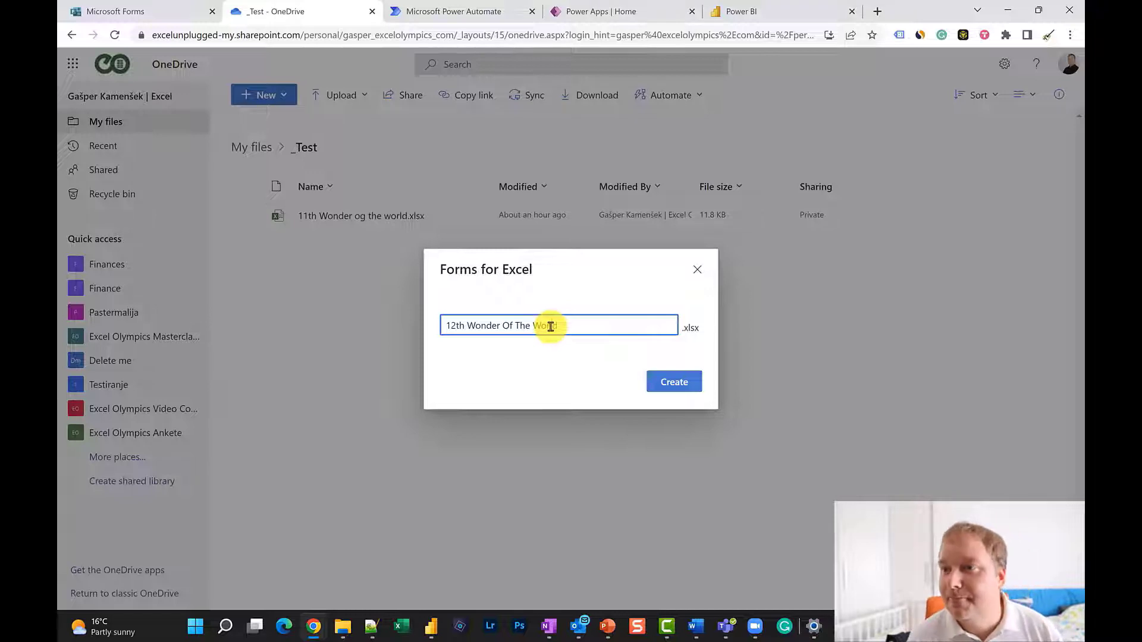
left_click(674, 384)
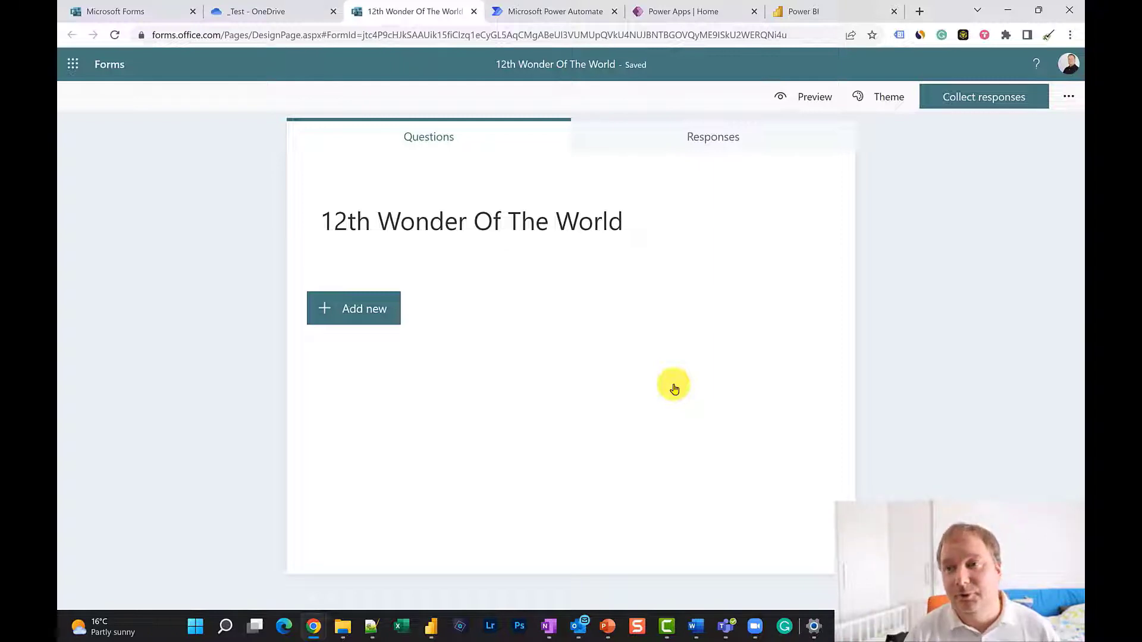
Add a choice question titled "Topic" with the options Excel, Word, OneNote and Power BI
left_click(369, 316)
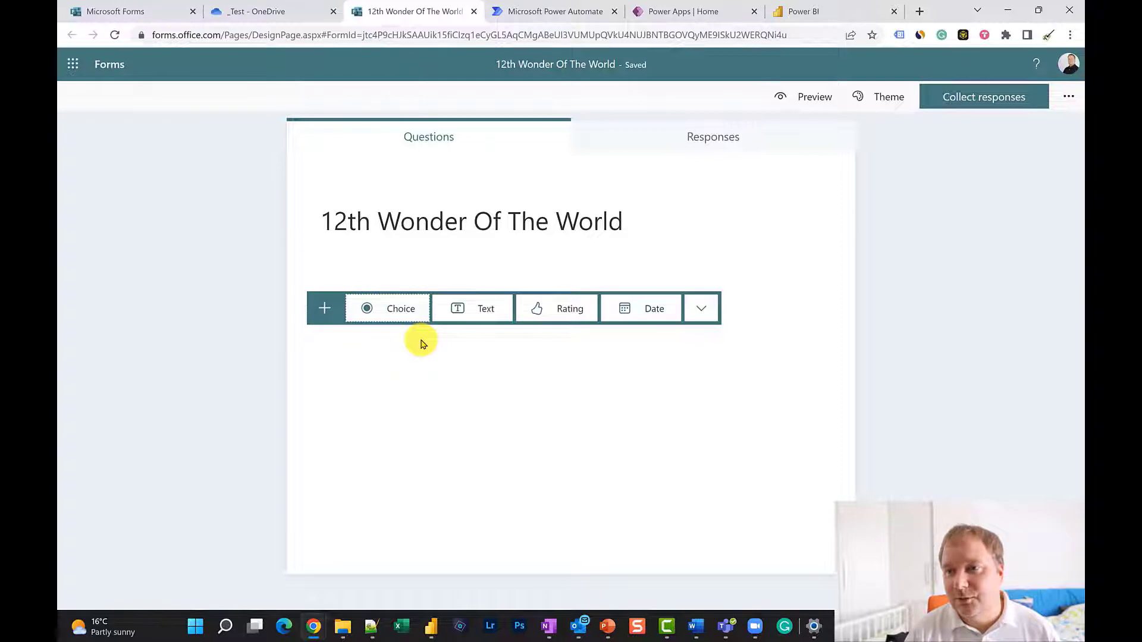
left_click(396, 310)
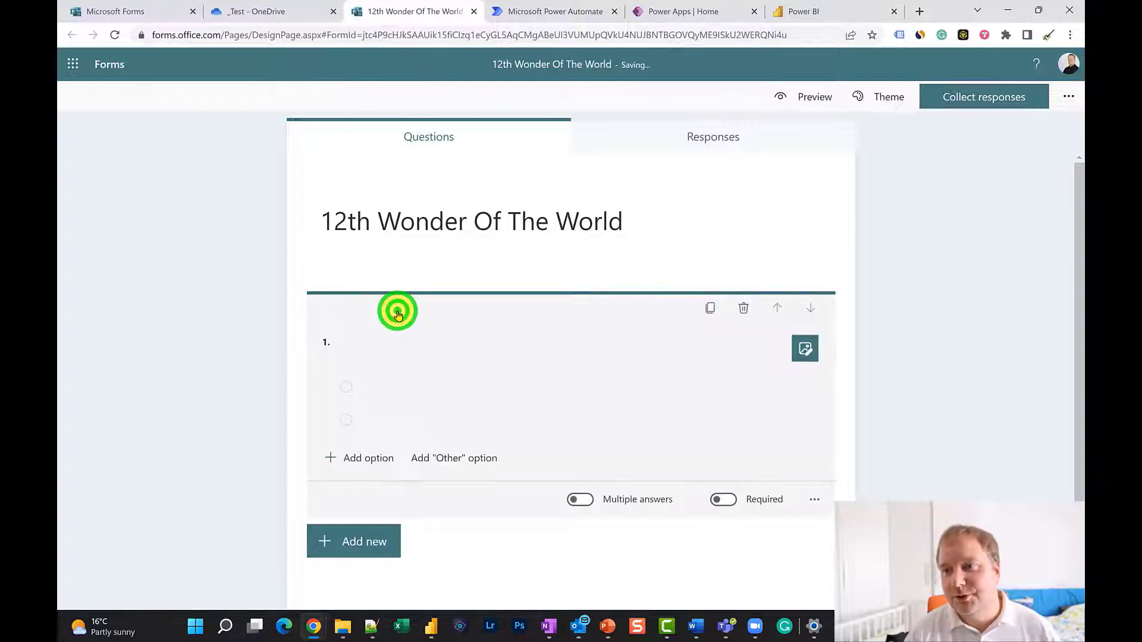
type("Topic")
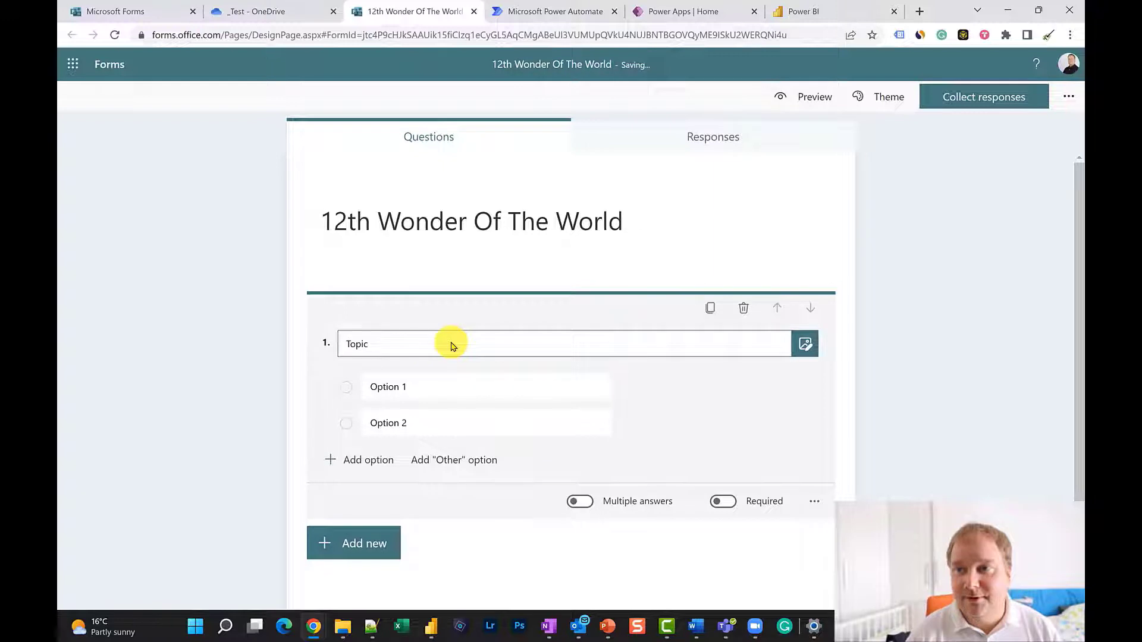
left_click(457, 381)
type("Excel")
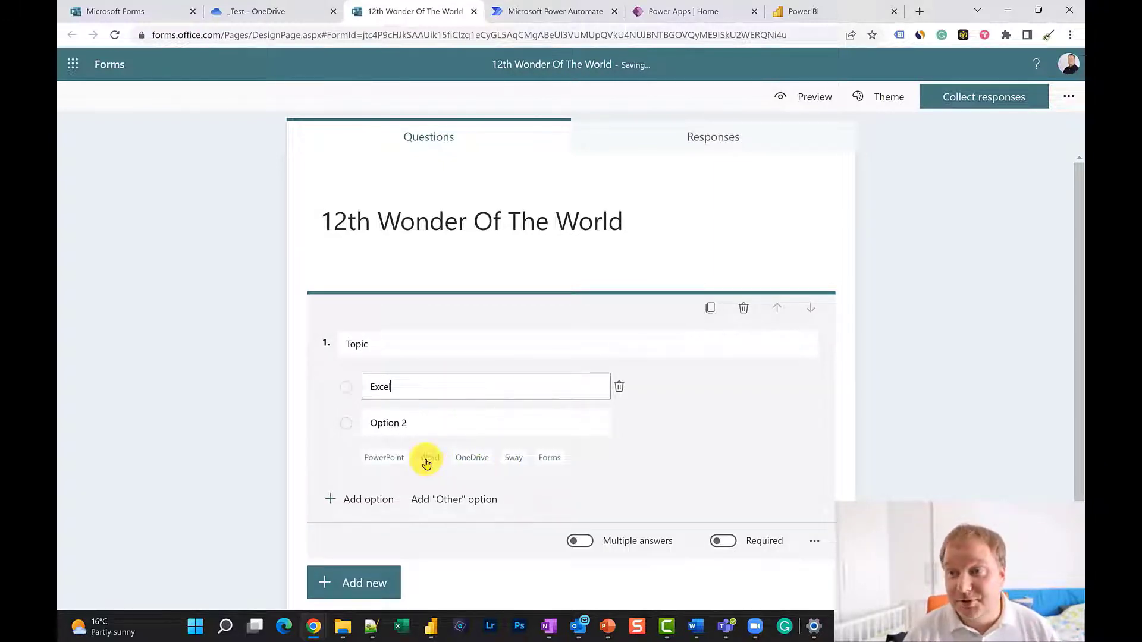
left_click(427, 461)
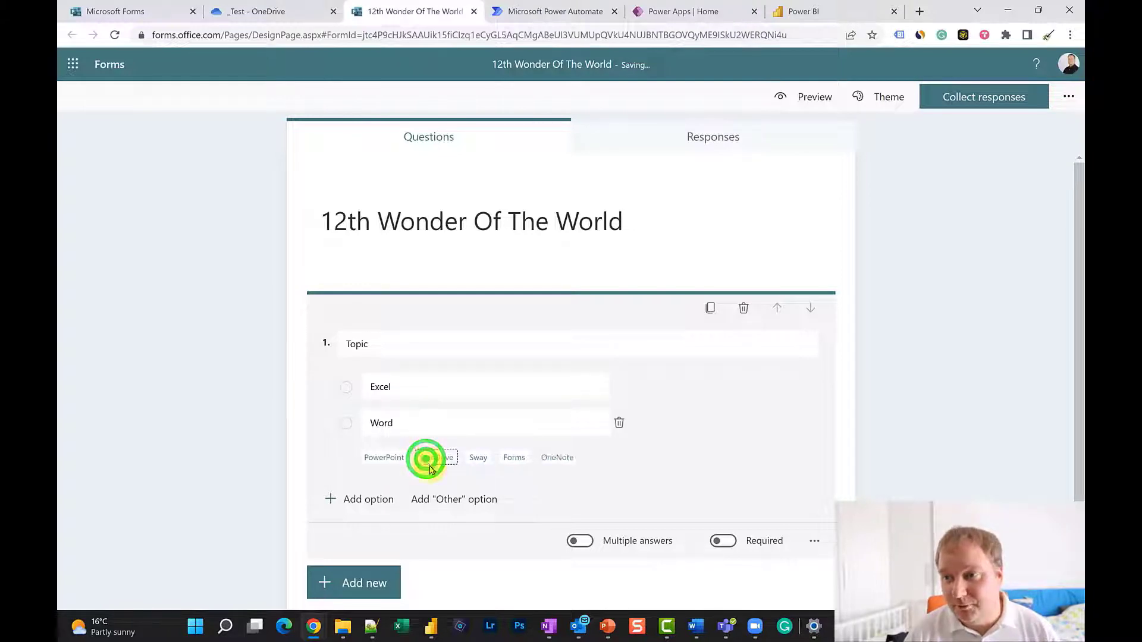
left_click(557, 457)
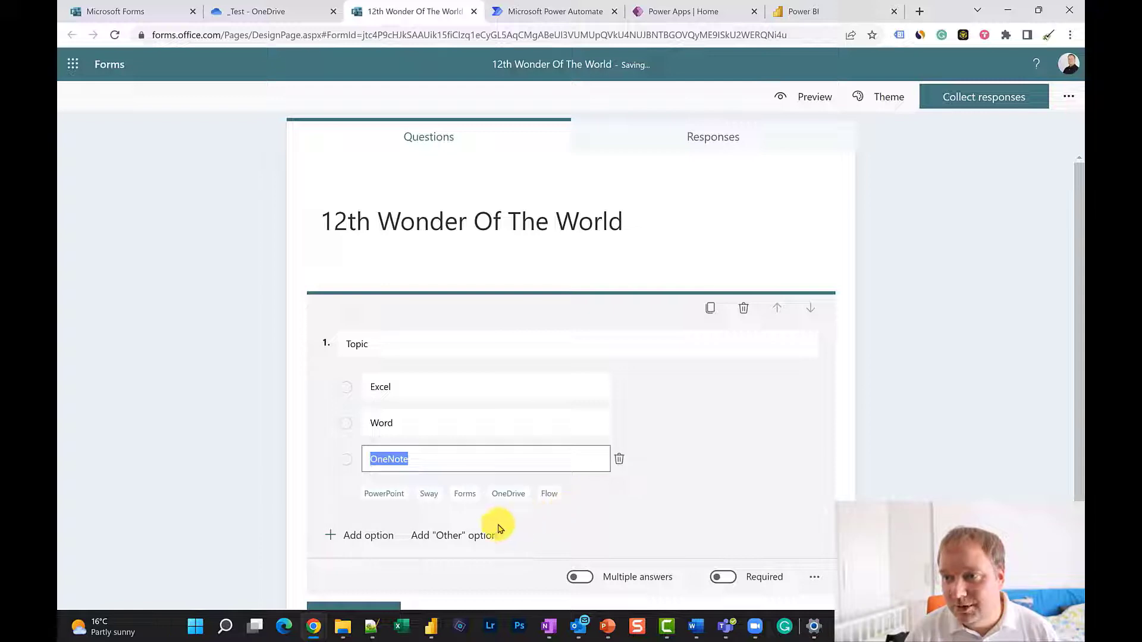
left_click(365, 537)
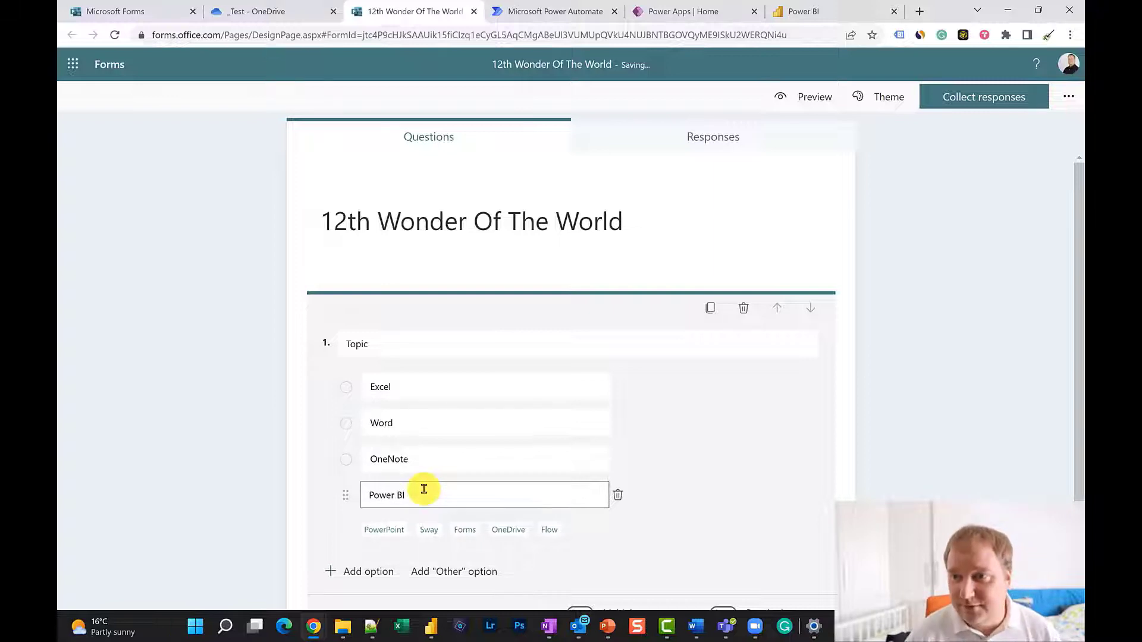
type("Power BI")
Add an "Other" option to the Topic question and make the question required
left_click(615, 543)
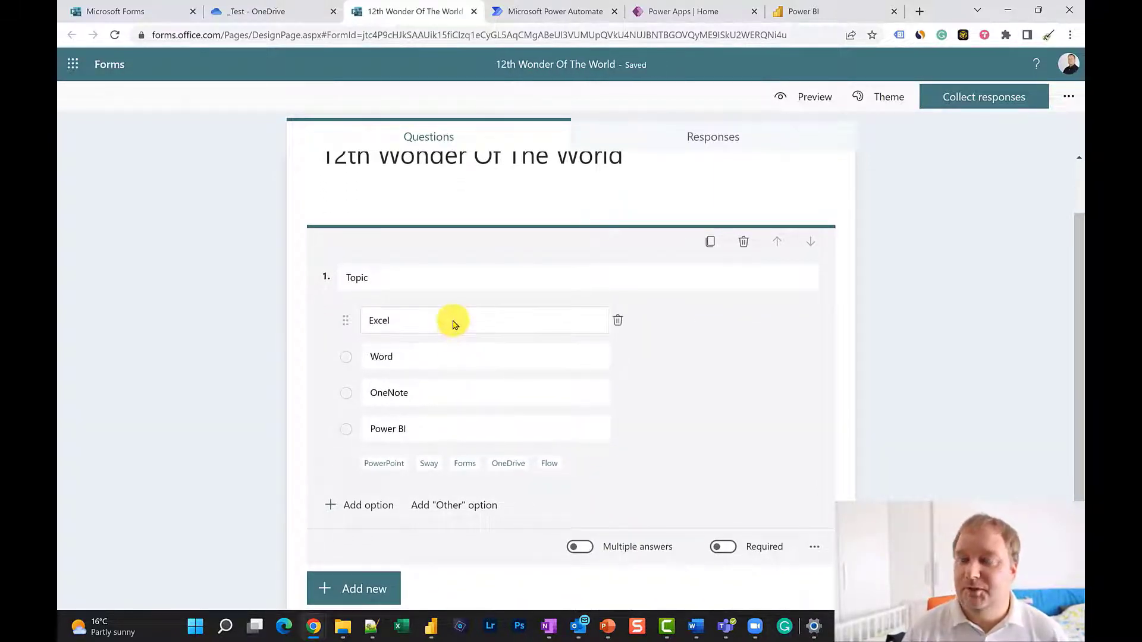
left_click(460, 506)
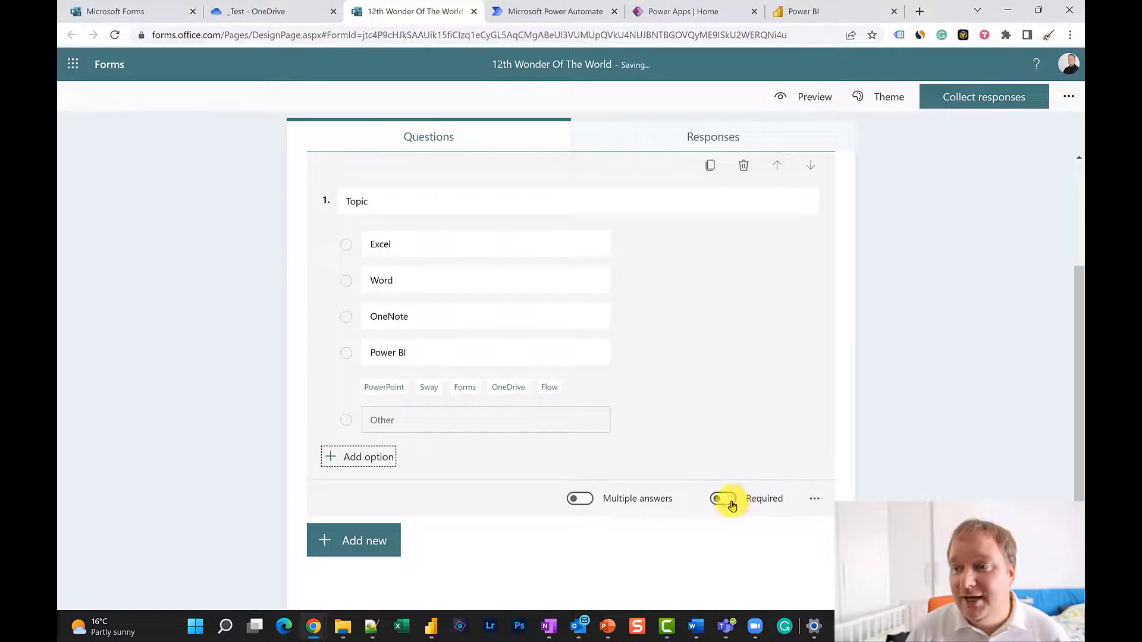
left_click(731, 504)
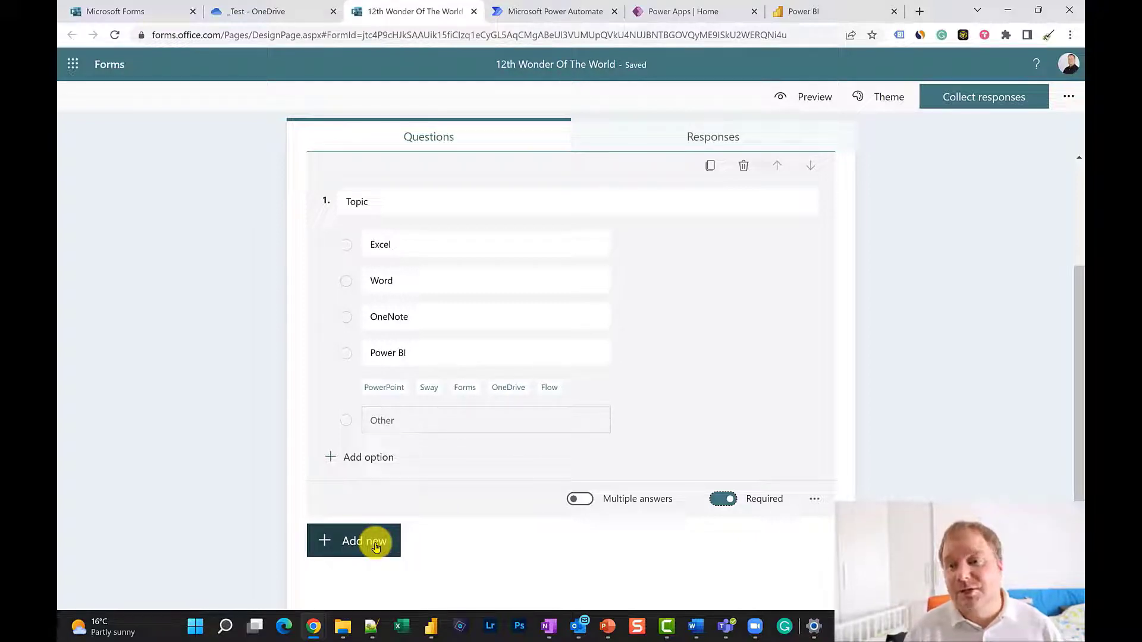
Add a rating question titled "Rate Your Excel Knowledge" below the Topic question
left_click(374, 541)
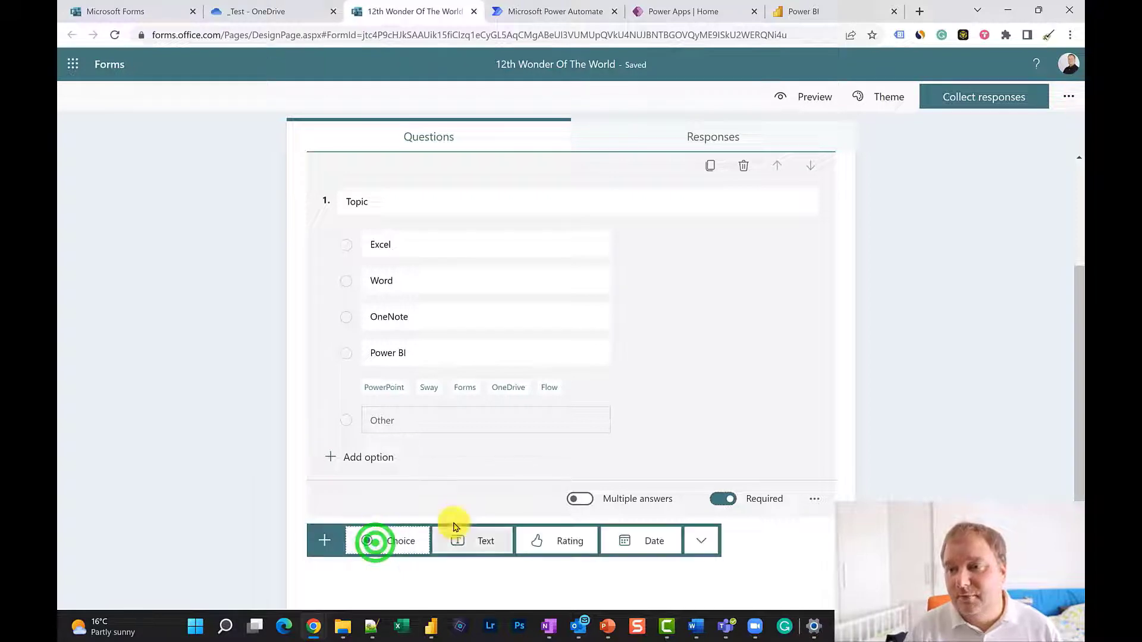
left_click(569, 540)
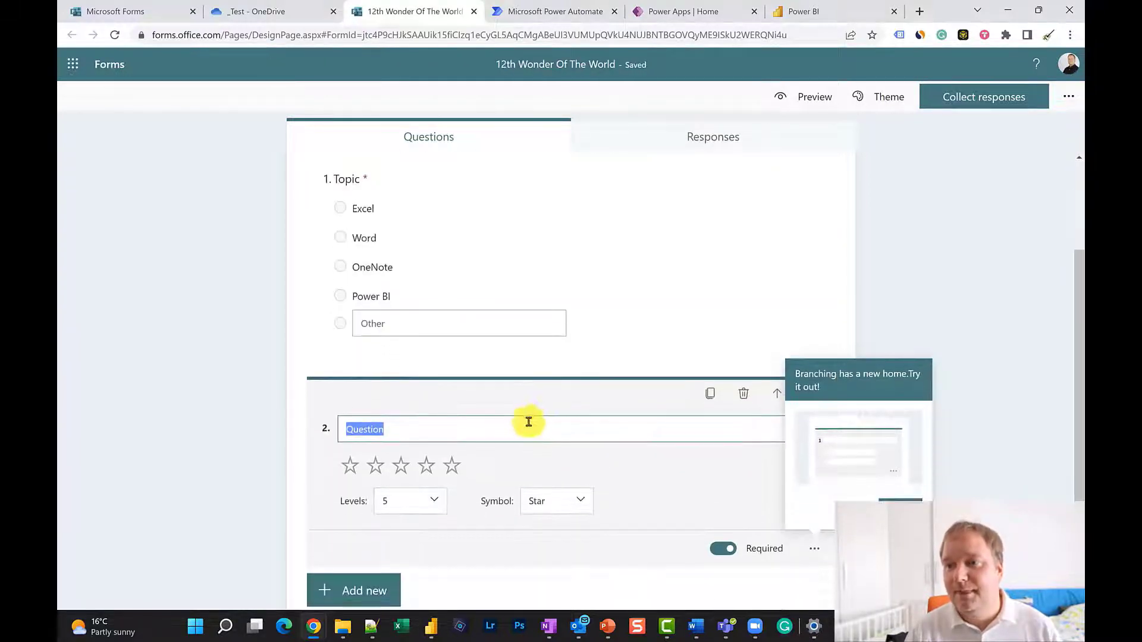
type("R")
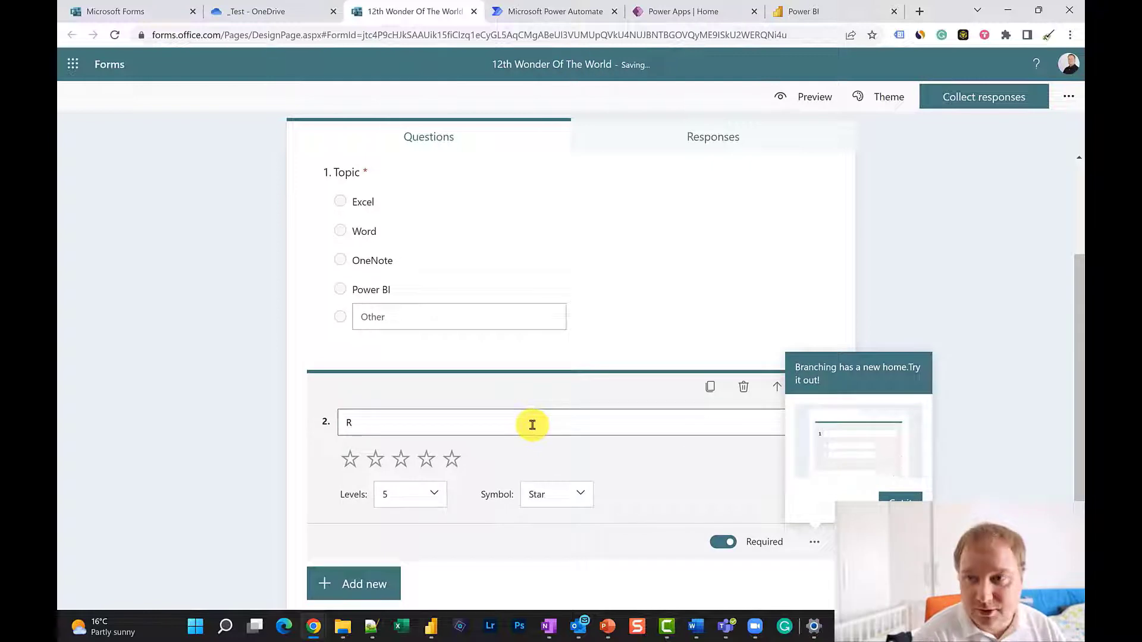
type("ete")
key("BackSpace")
key("BackSpace")
key("BackSpace")
key("BackSpace")
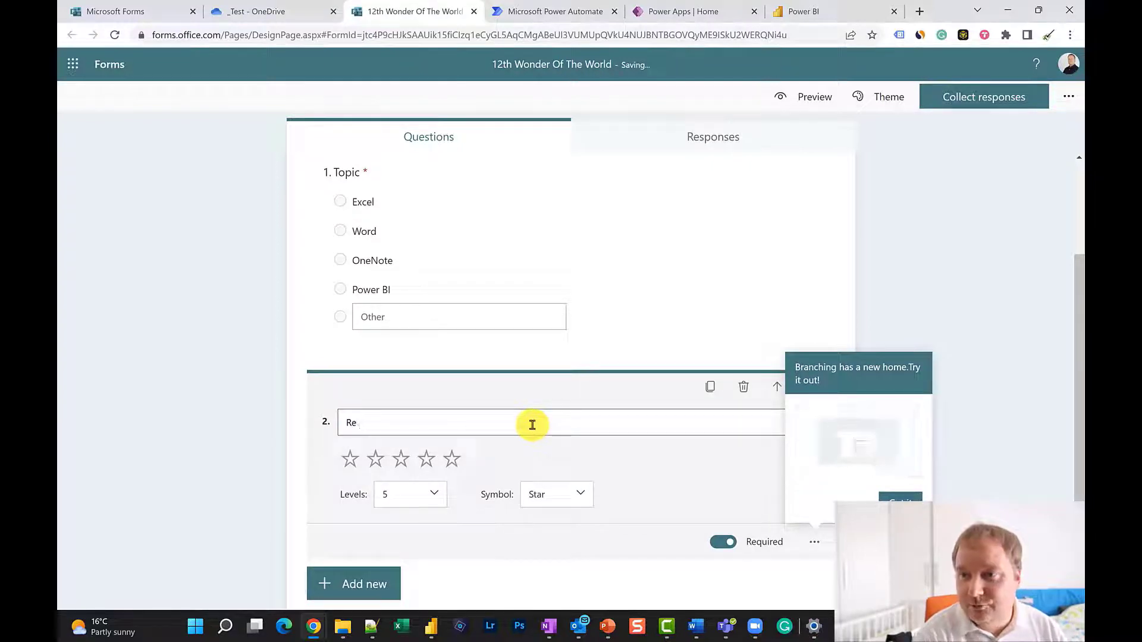
type("ate You")
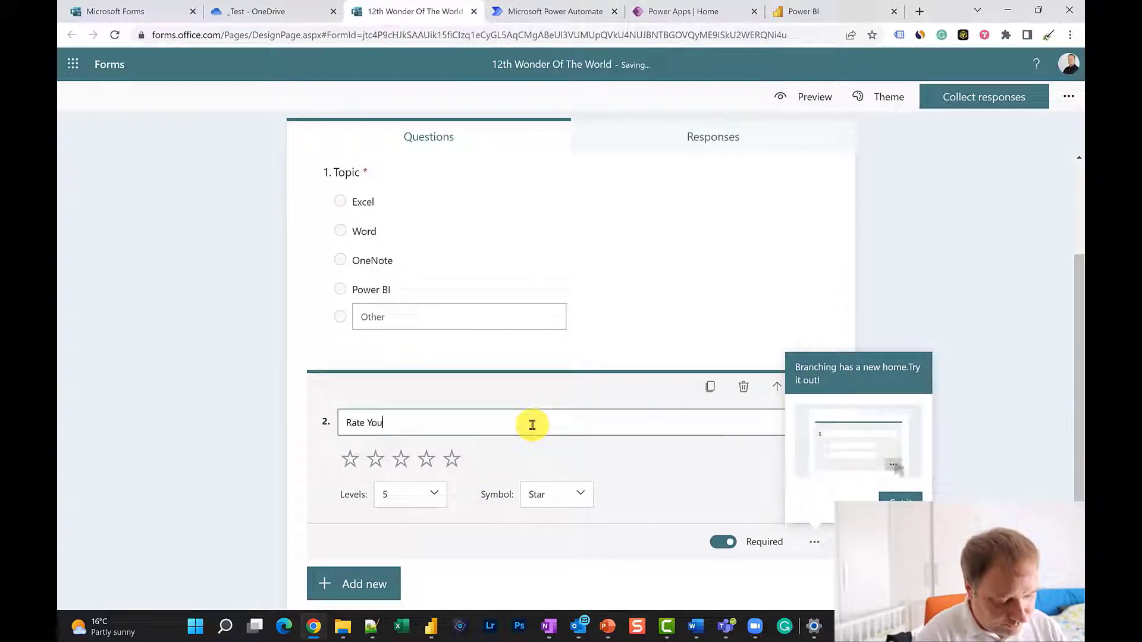
type("r Excel Knowledge")
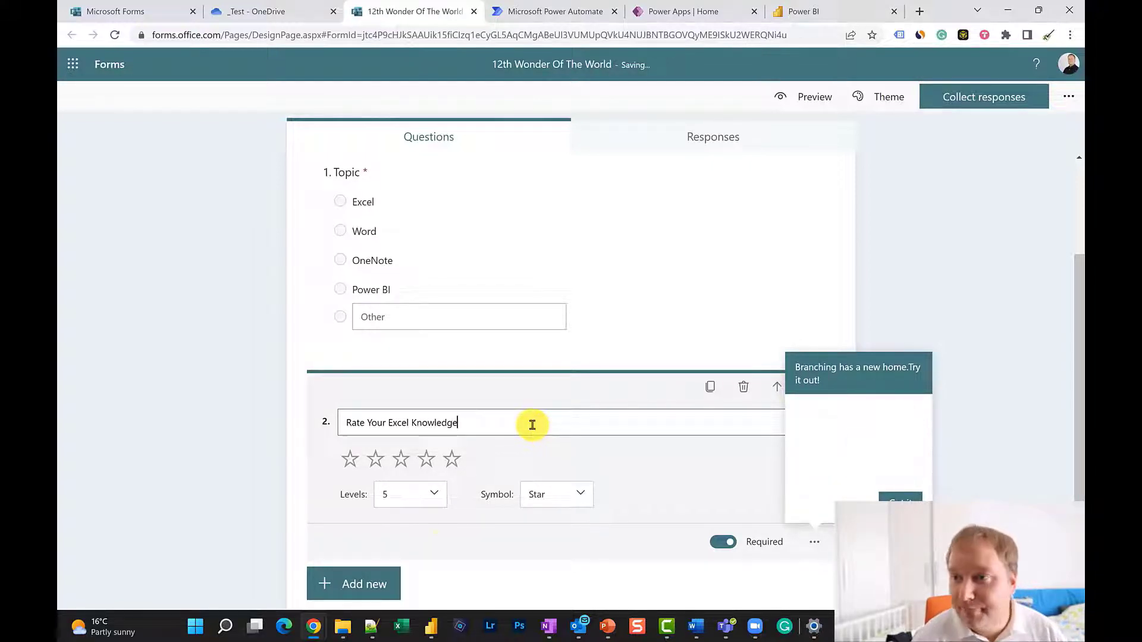
Set the Excel knowledge rating to 10 levels with Number as its symbol
left_click(436, 496)
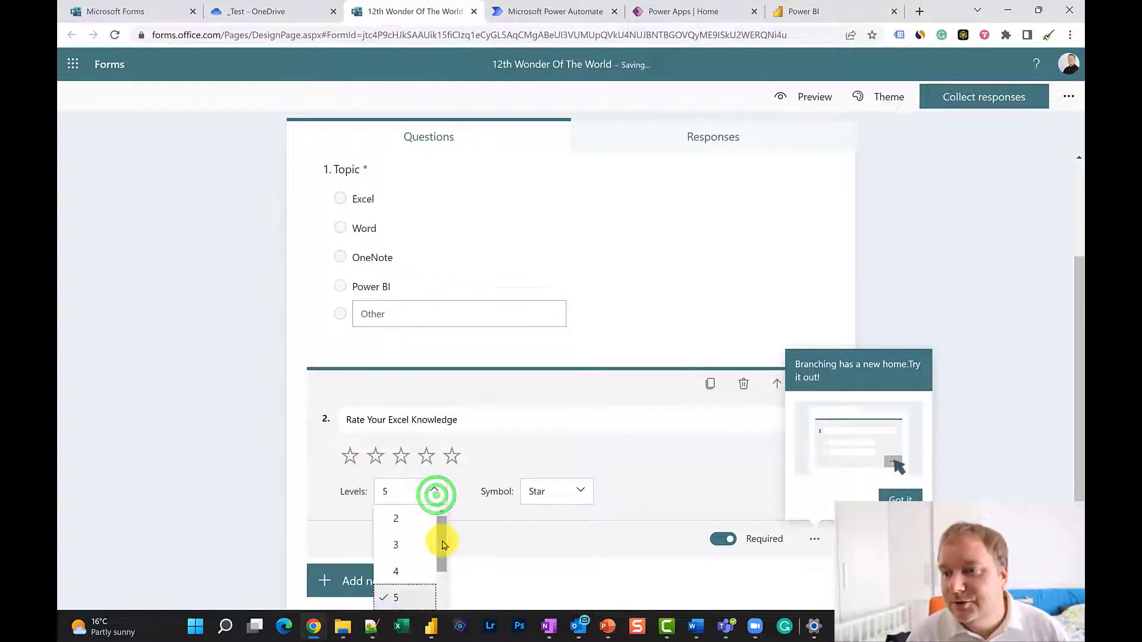
left_click_drag(442, 538, 441, 594)
scroll(493, 572, "down", 1)
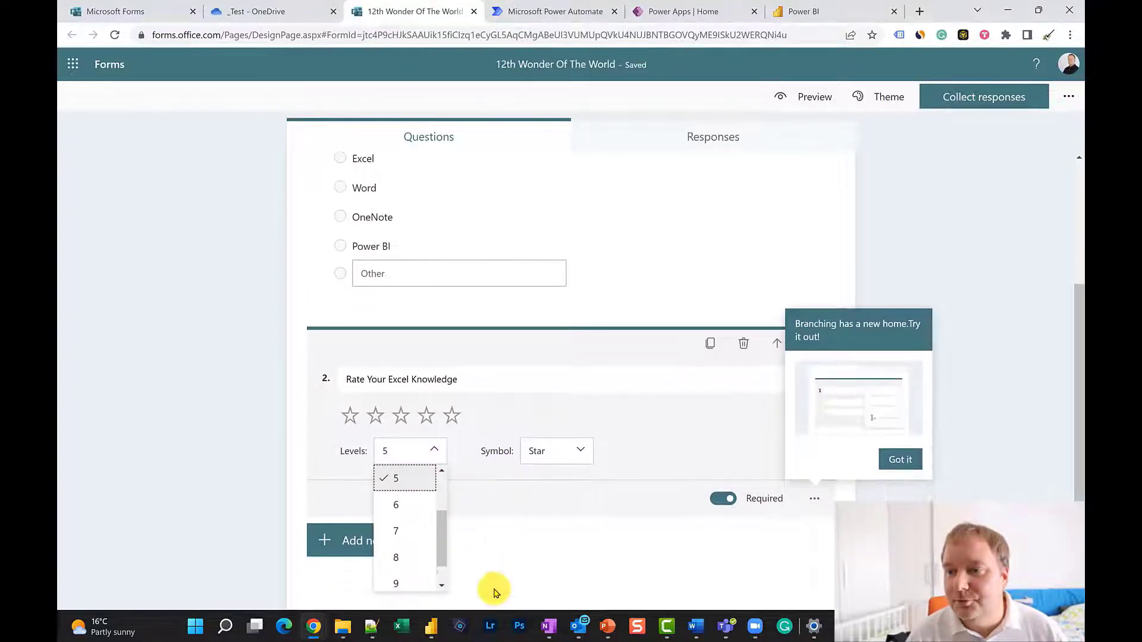
left_click_drag(441, 543, 443, 551)
left_click(400, 574)
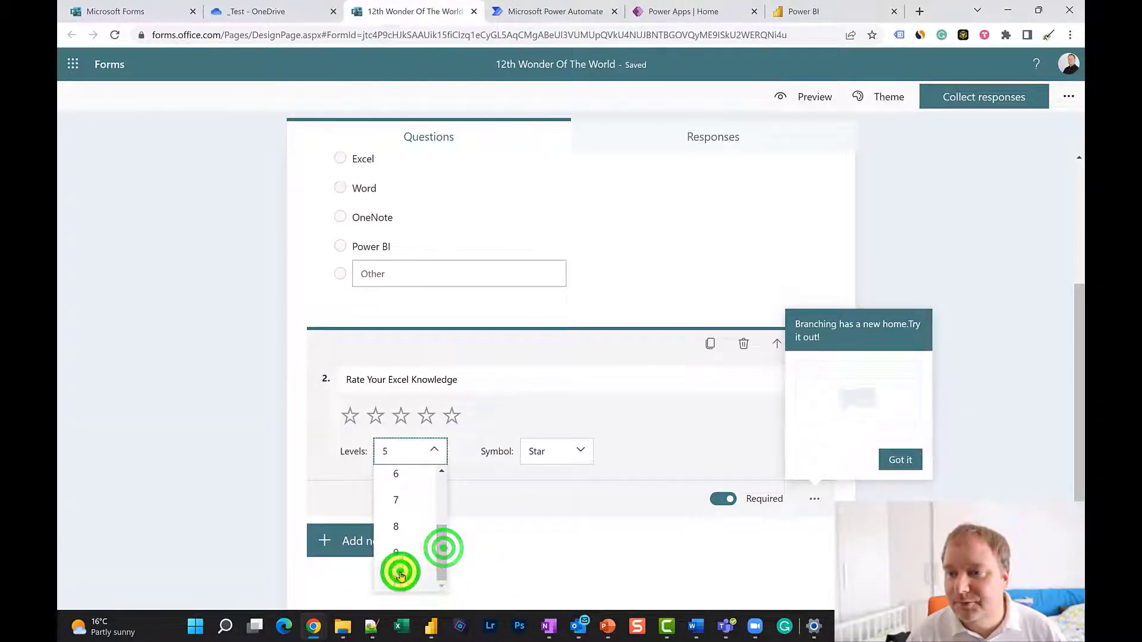
left_click(580, 452)
left_click(574, 474)
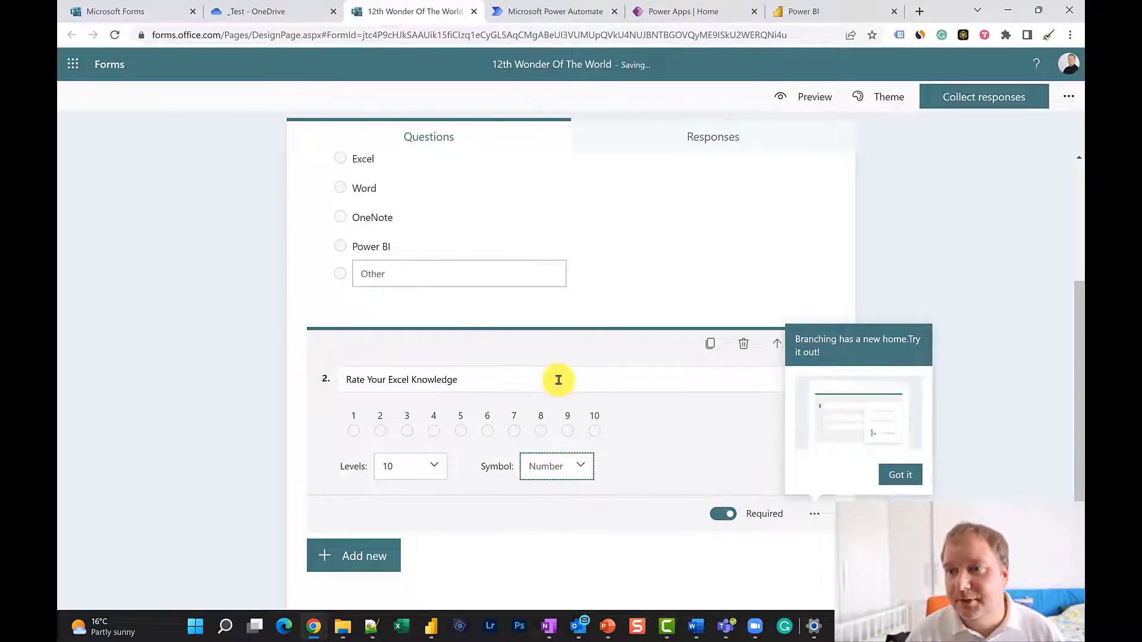
Add another rating question titled "Rate Your Power BI Knowledge" as the third question
left_click(376, 562)
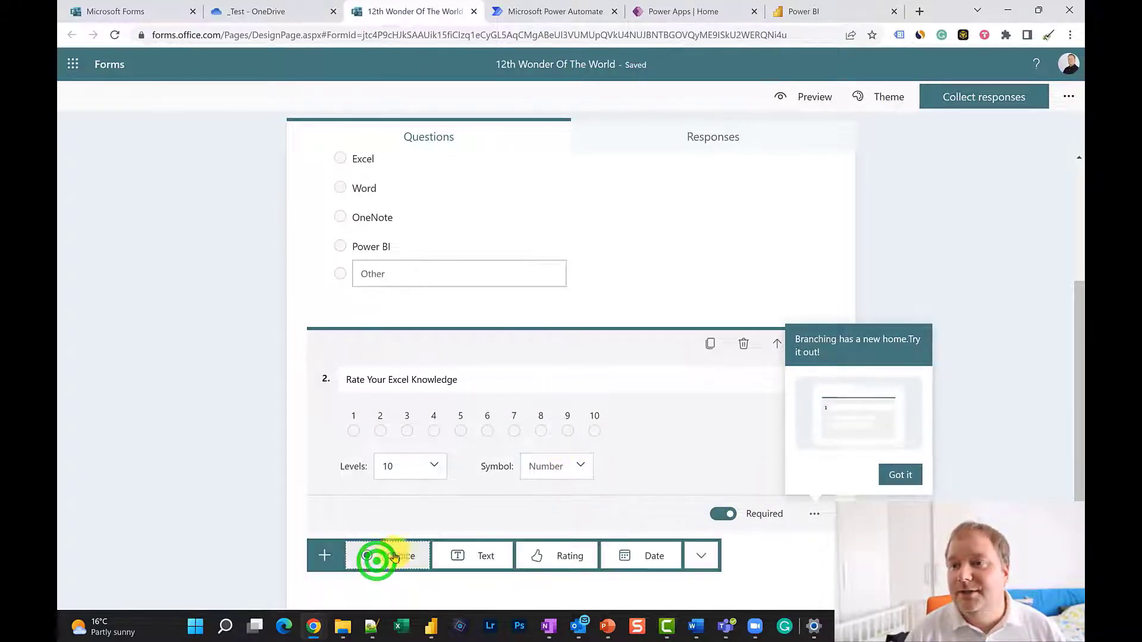
left_click(567, 560)
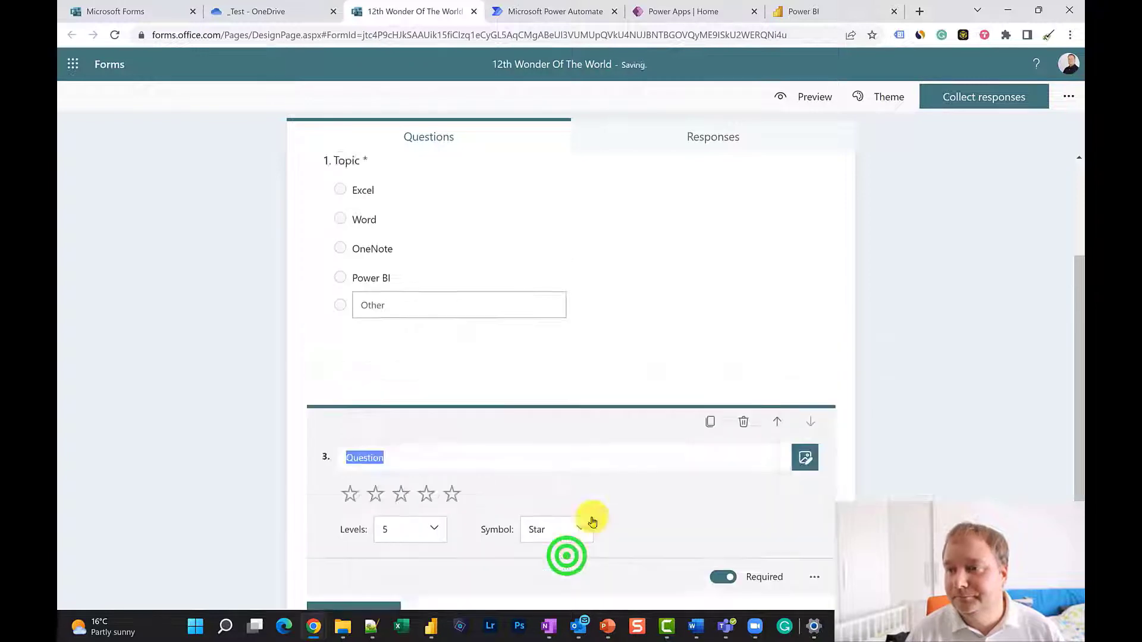
left_click(412, 382)
left_click_drag(445, 378, 326, 377)
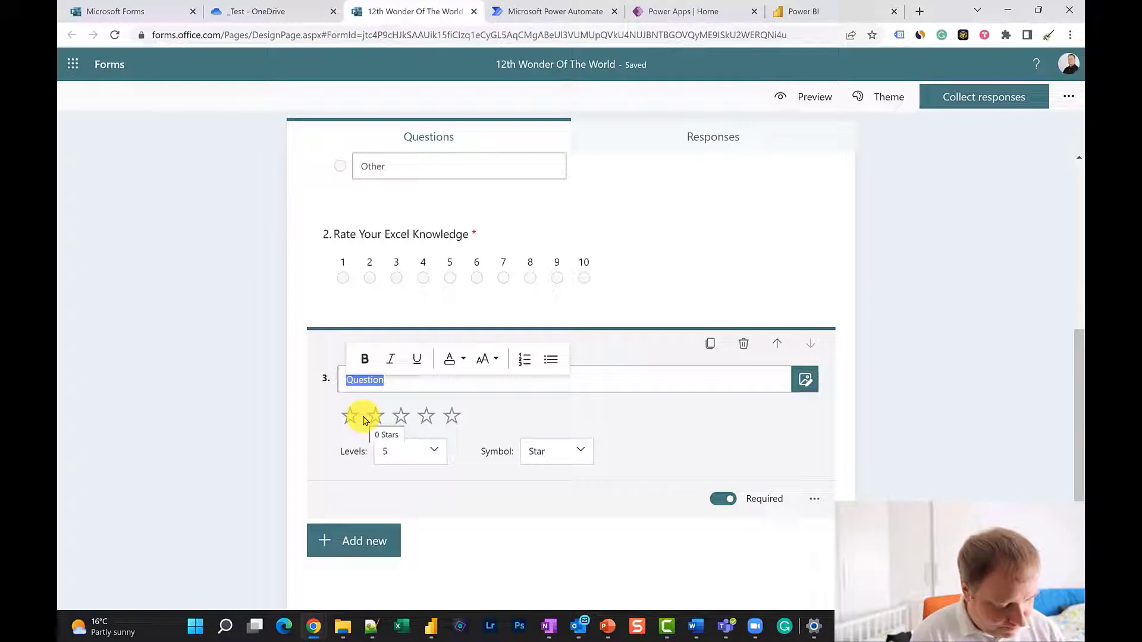
type("Rate Your Power BI Knowledge")
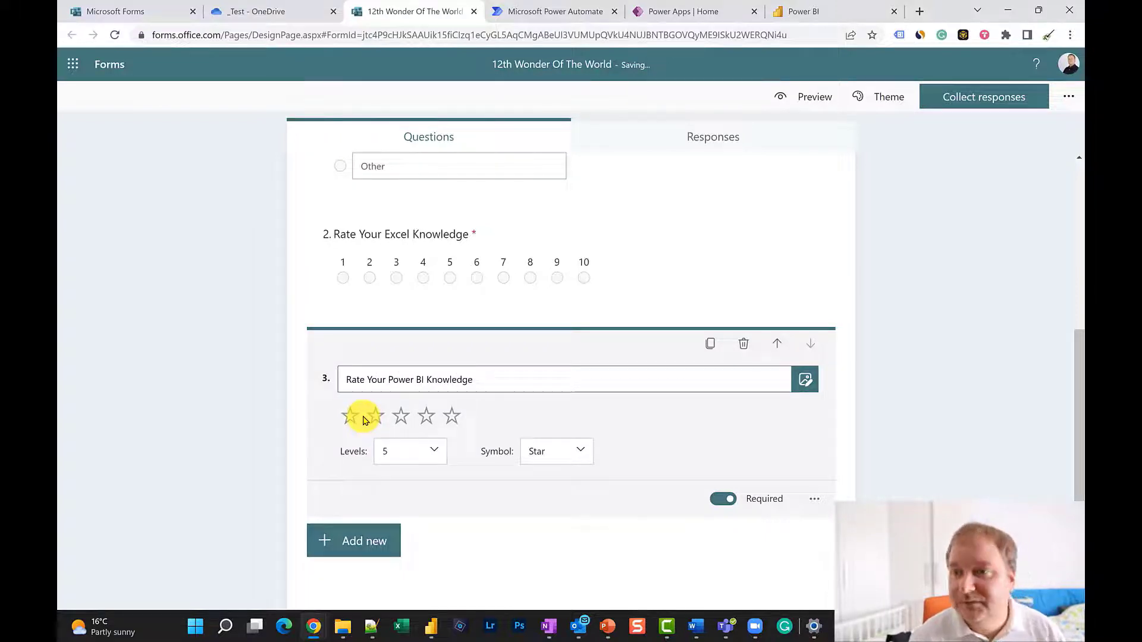
Set the Power BI knowledge rating to 10 levels with Number as its symbol
left_click(436, 447)
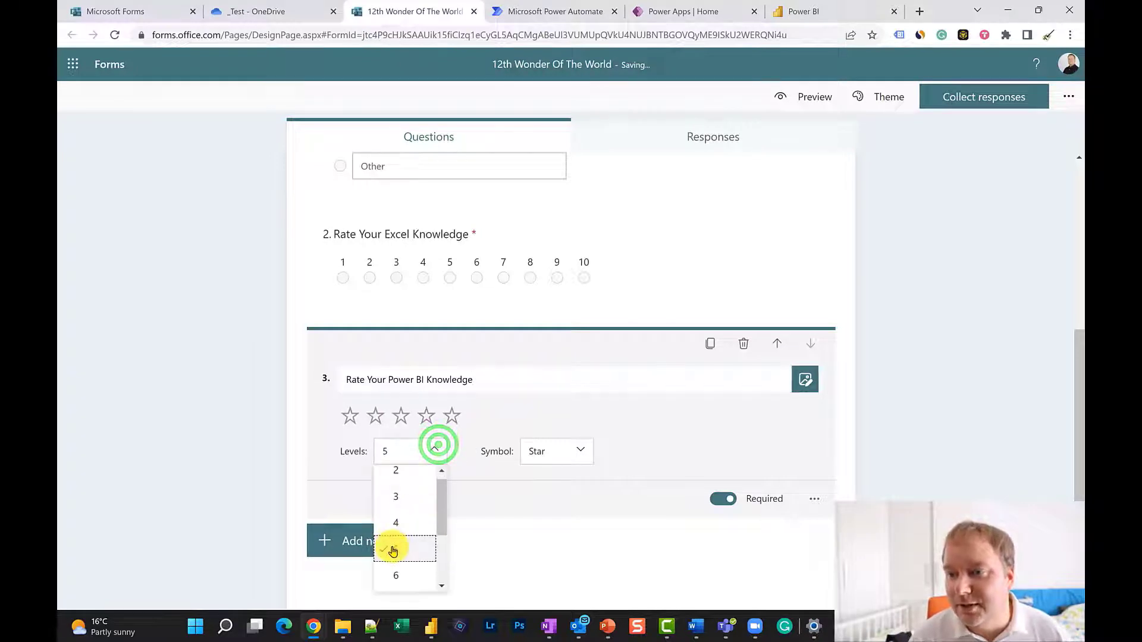
scroll(396, 553, "down", 2)
left_click(402, 571)
left_click(581, 448)
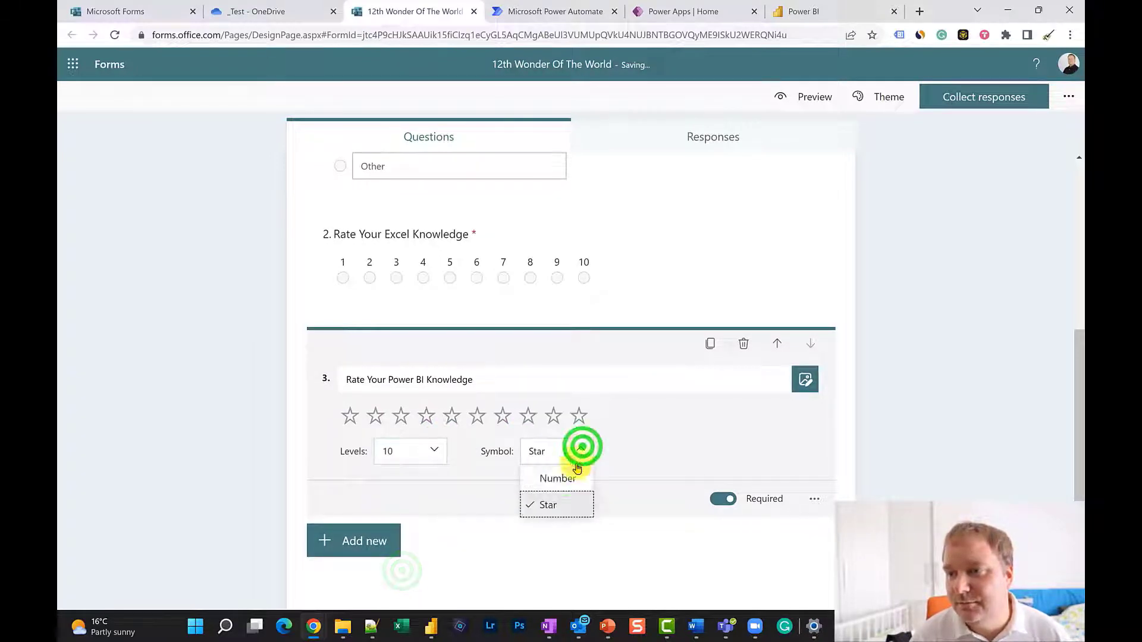
left_click(565, 476)
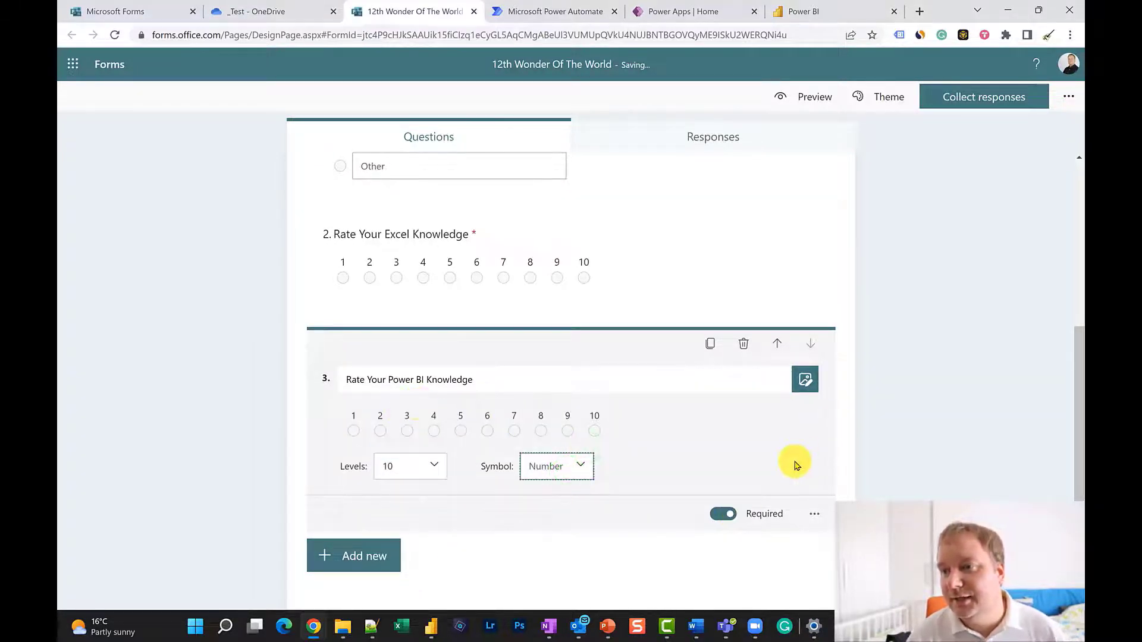
left_click(752, 447)
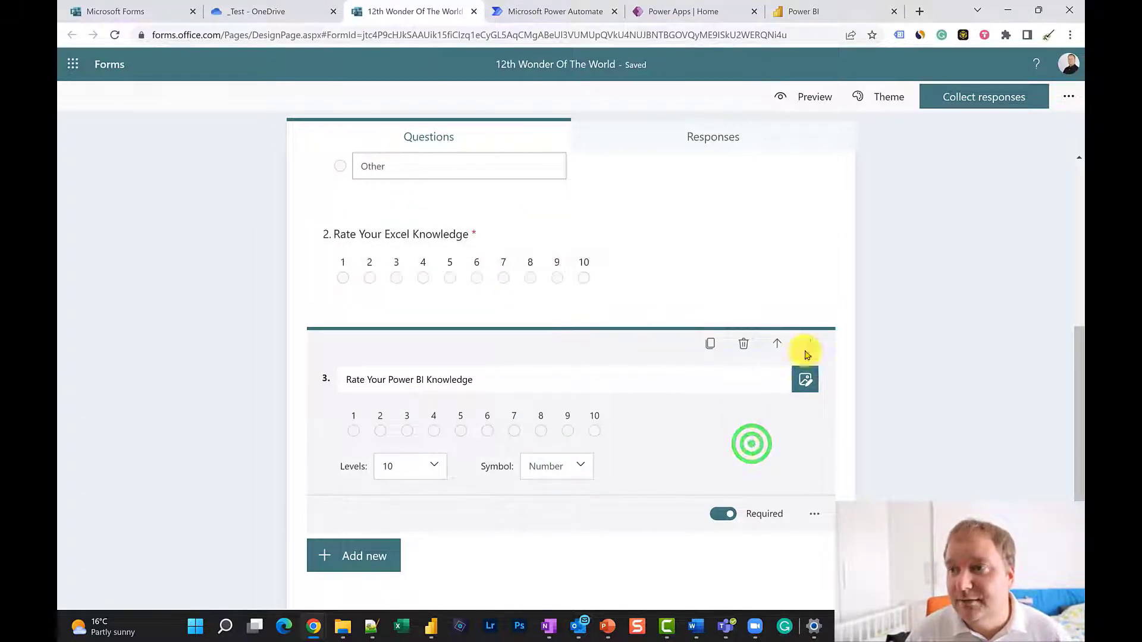
scroll(839, 253, "up", 5)
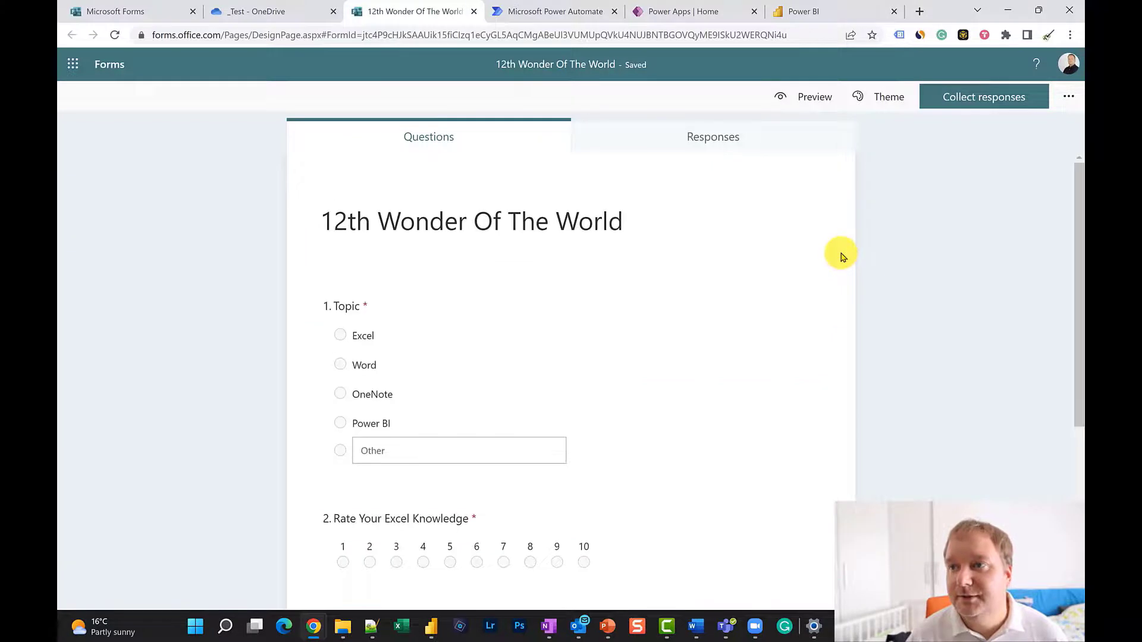
Apply the grey-blue theme with curved ribbon shapes as the form's background
left_click(893, 92)
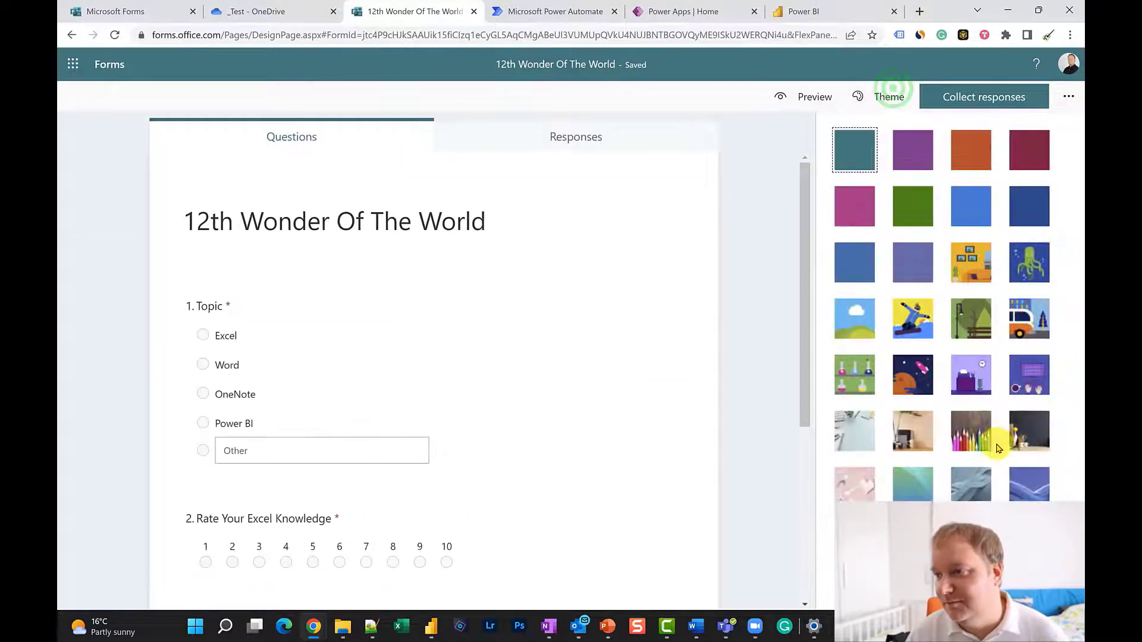
left_click(960, 474)
left_click(762, 288)
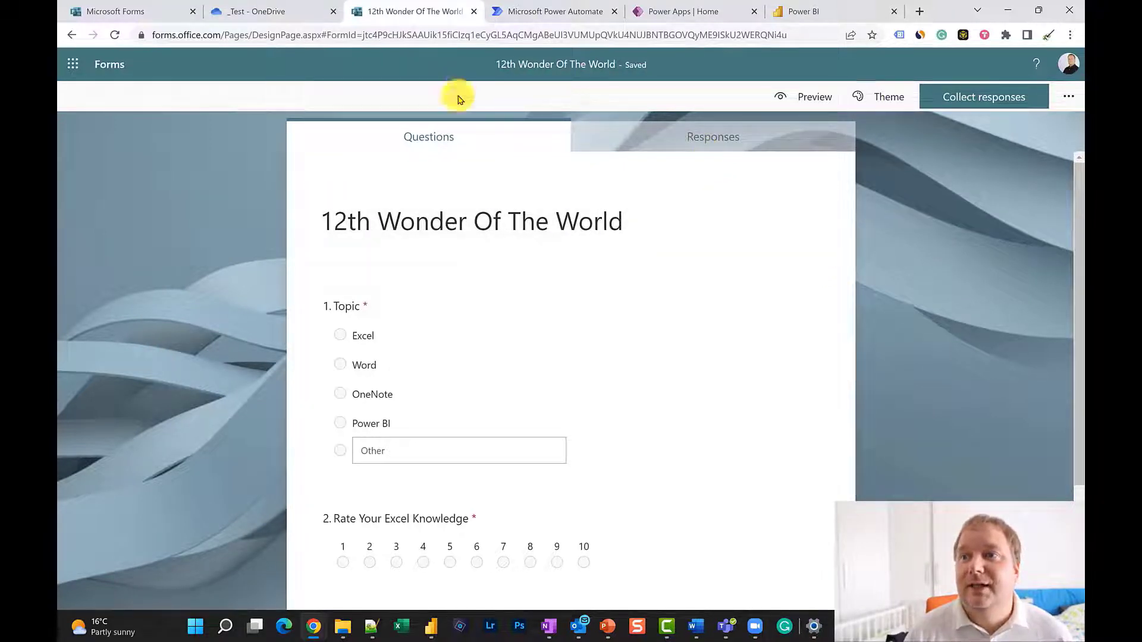
Look at the form's linked 12th Wonder Of The World.xlsx in OneDrive's _Test folder and return to the form
left_click(295, 15)
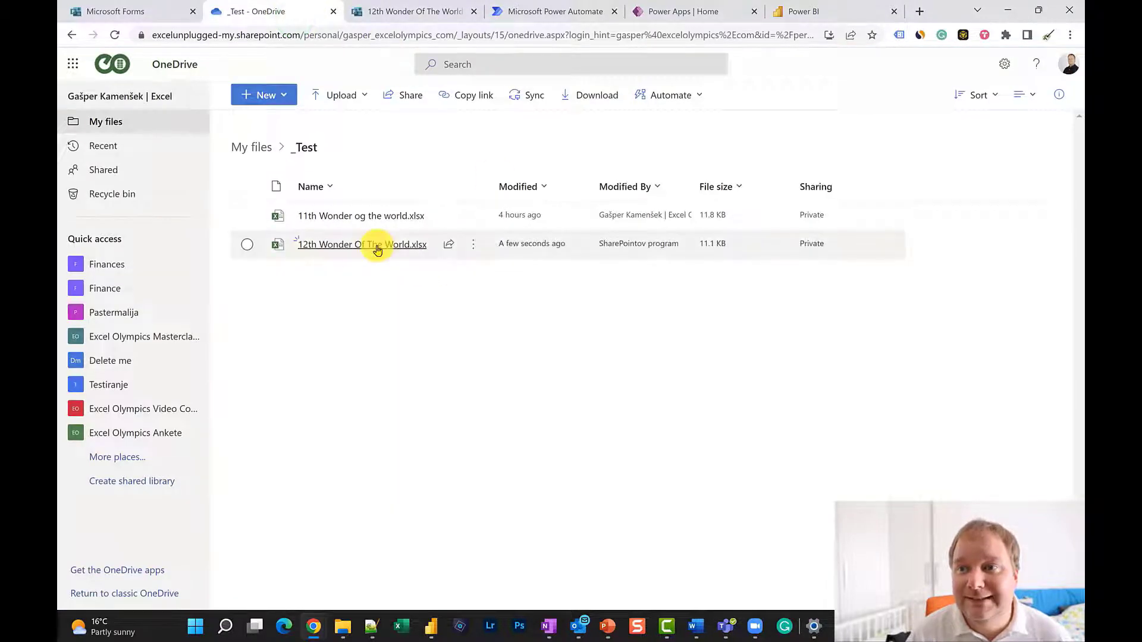
mouse_move(377, 248)
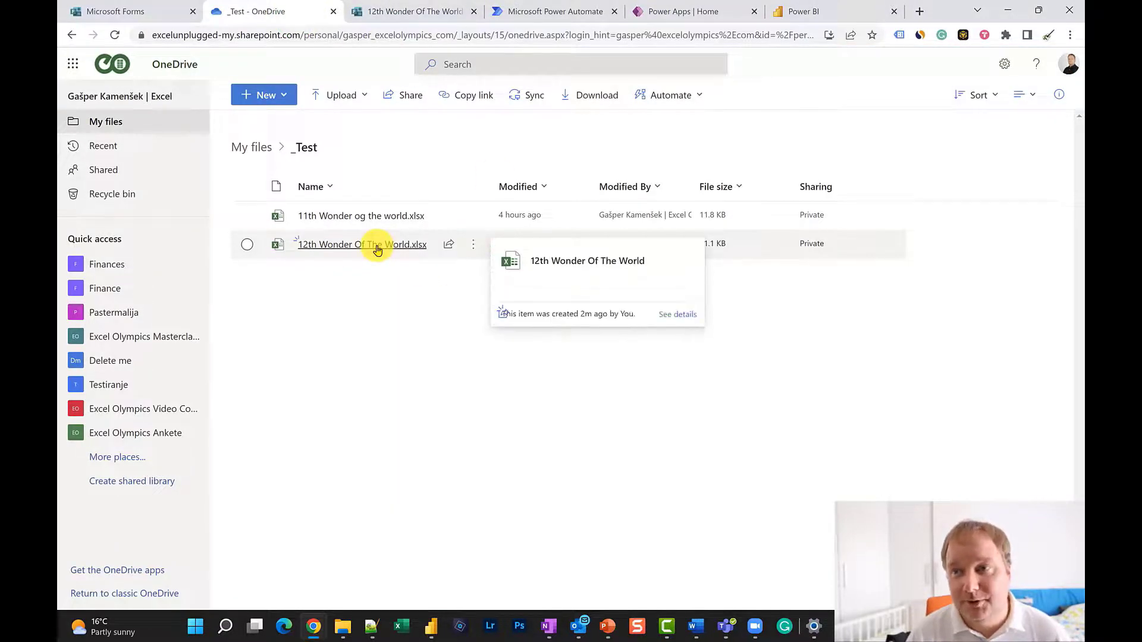
left_click(396, 12)
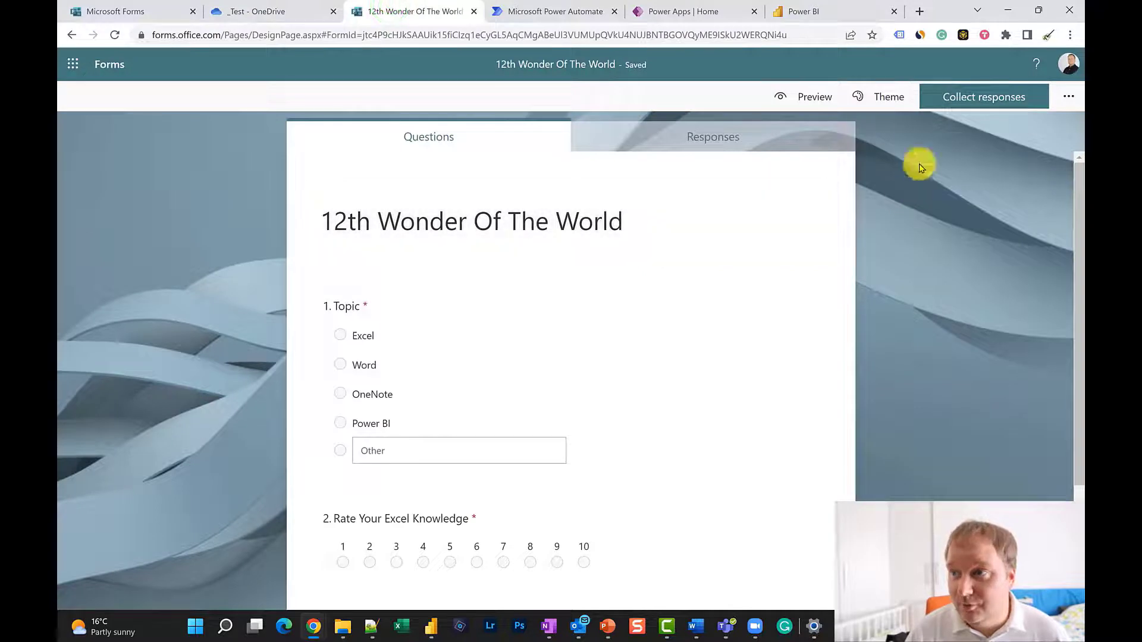
Set the form's response collection so that anyone can respond
left_click(1033, 101)
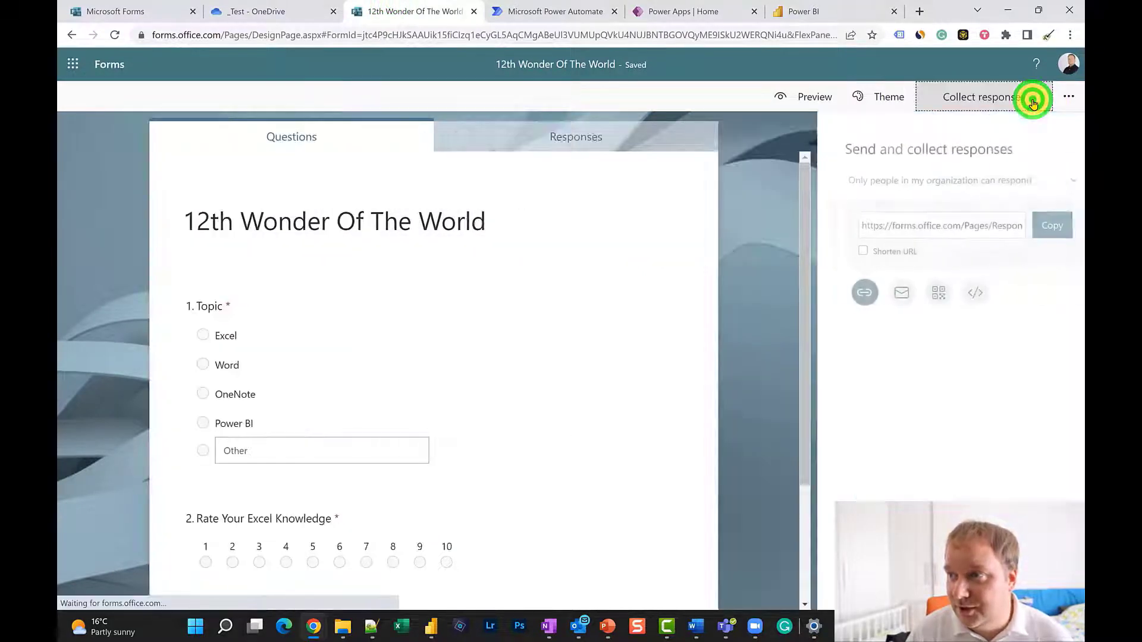
left_click(1061, 186)
left_click(909, 215)
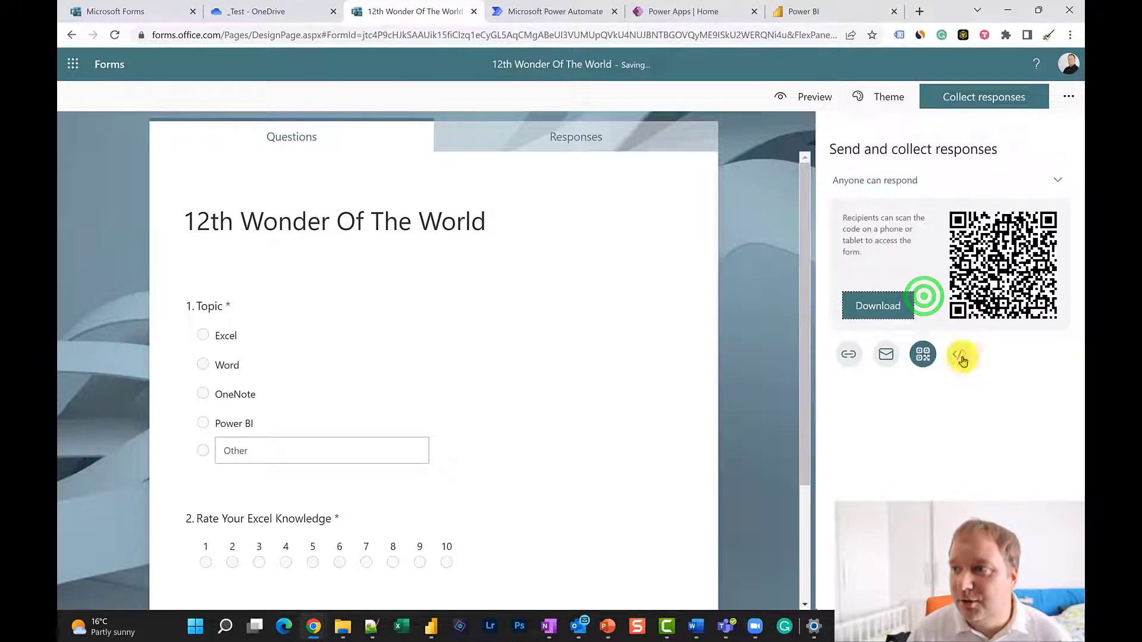
Review the form's sharing options, including the embed code, and return to the response link
left_click(848, 356)
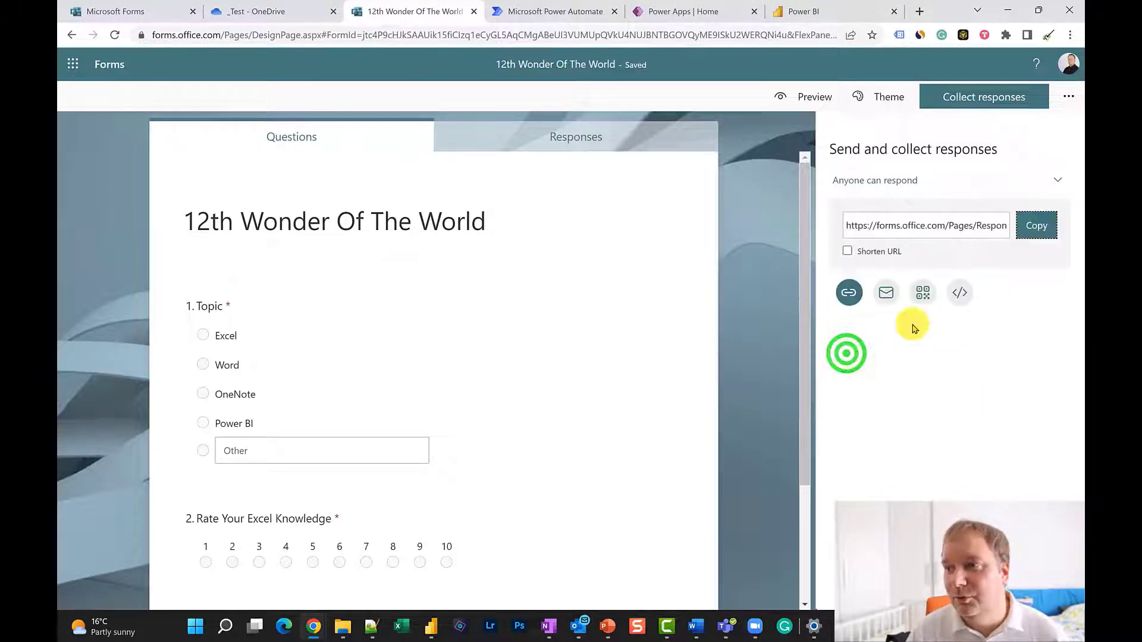
left_click(970, 292)
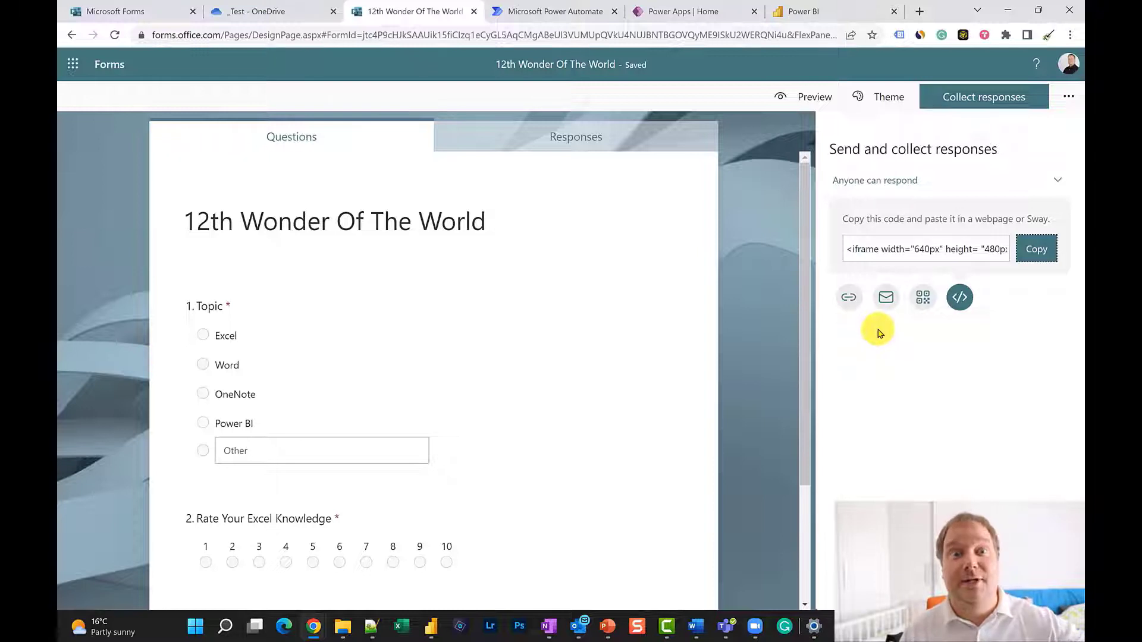
left_click(851, 300)
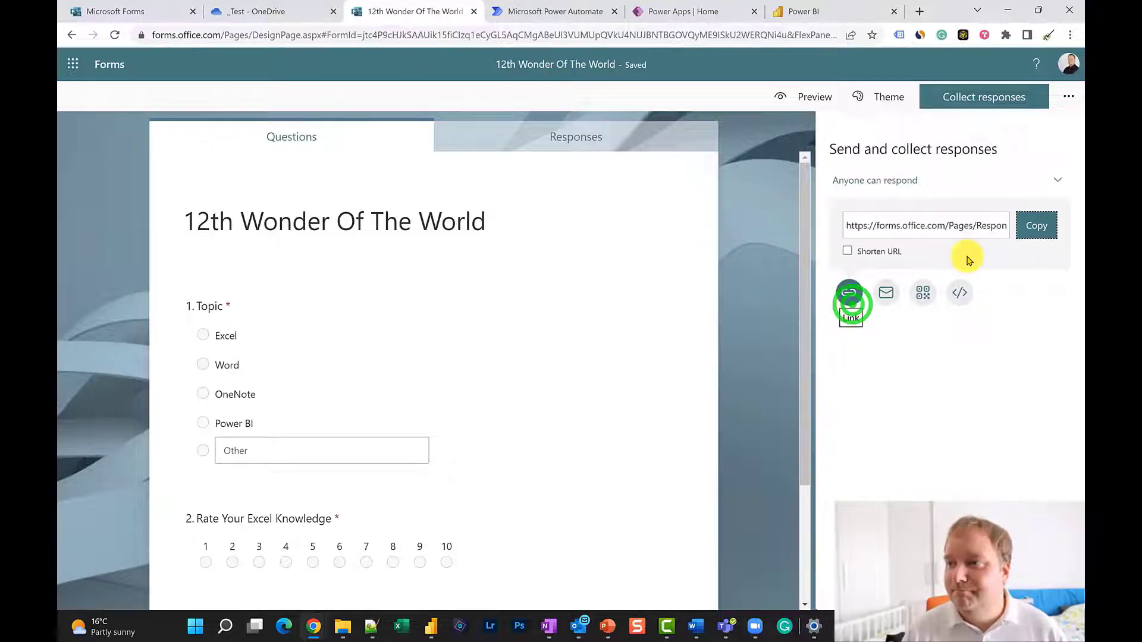
Preview the form and submit a test response with topic Excel, Excel knowledge 9 and Power BI knowledge 8
left_click(819, 100)
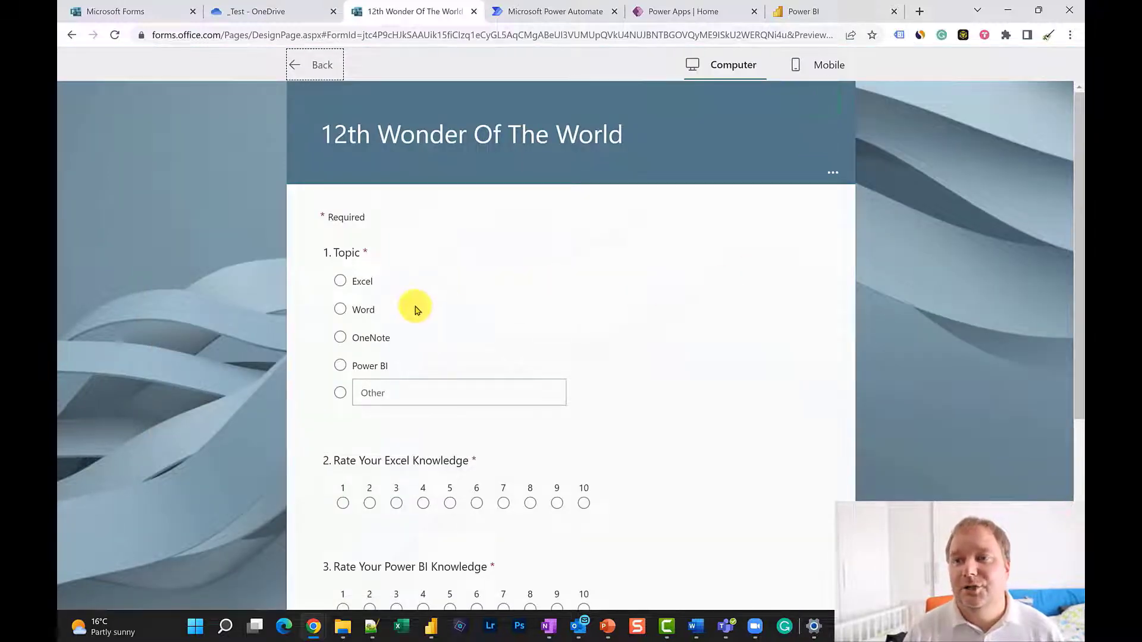
left_click(339, 281)
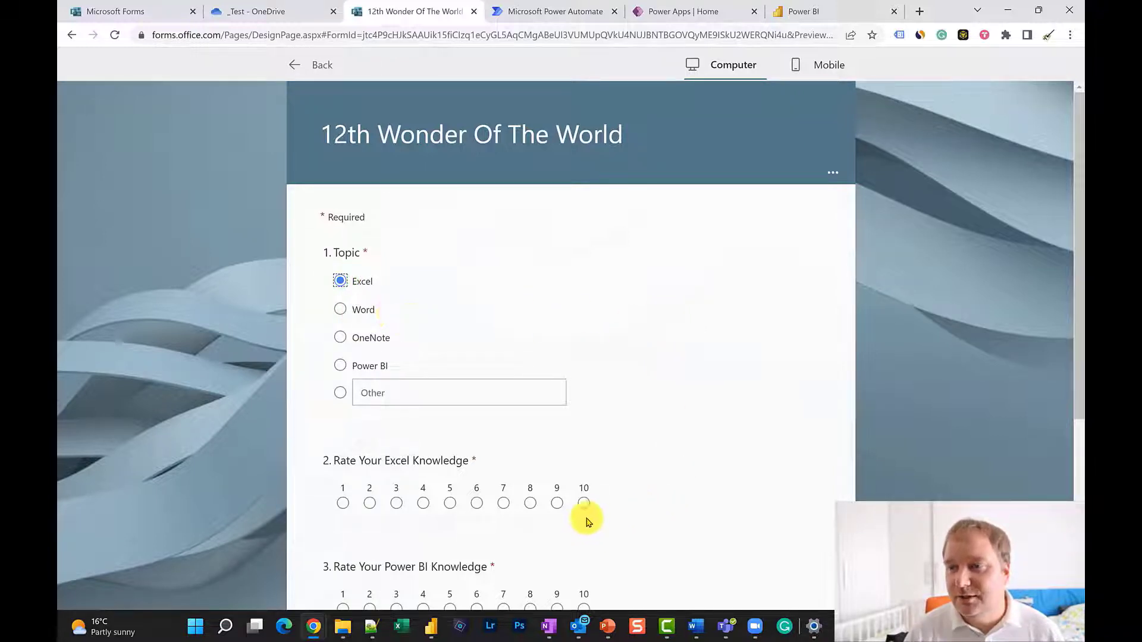
left_click(560, 505)
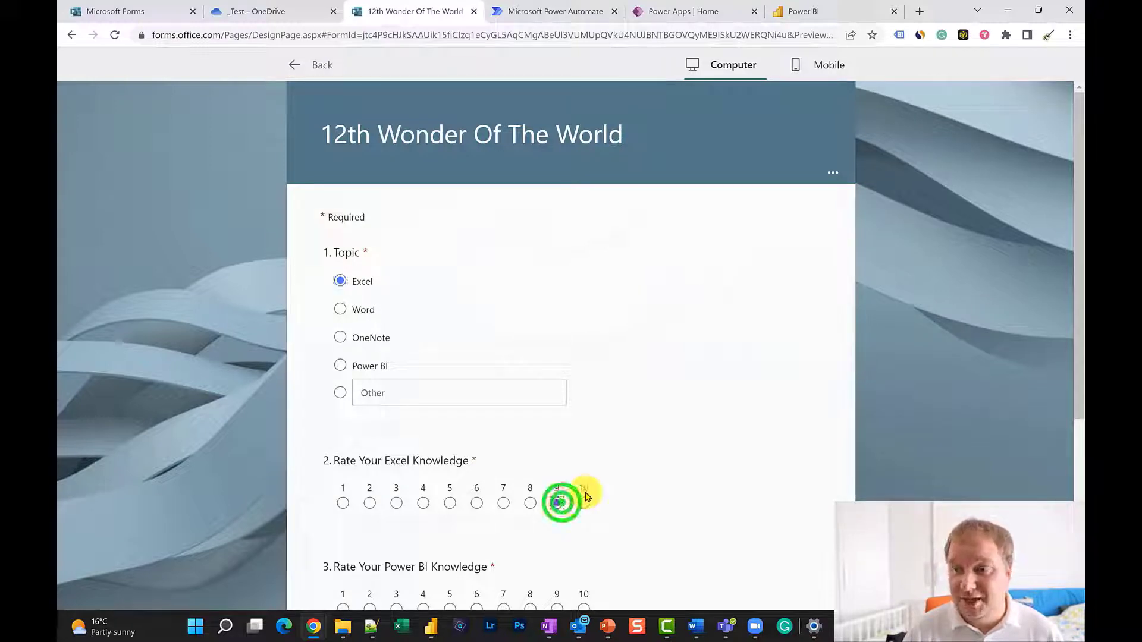
scroll(663, 462, "down", 3)
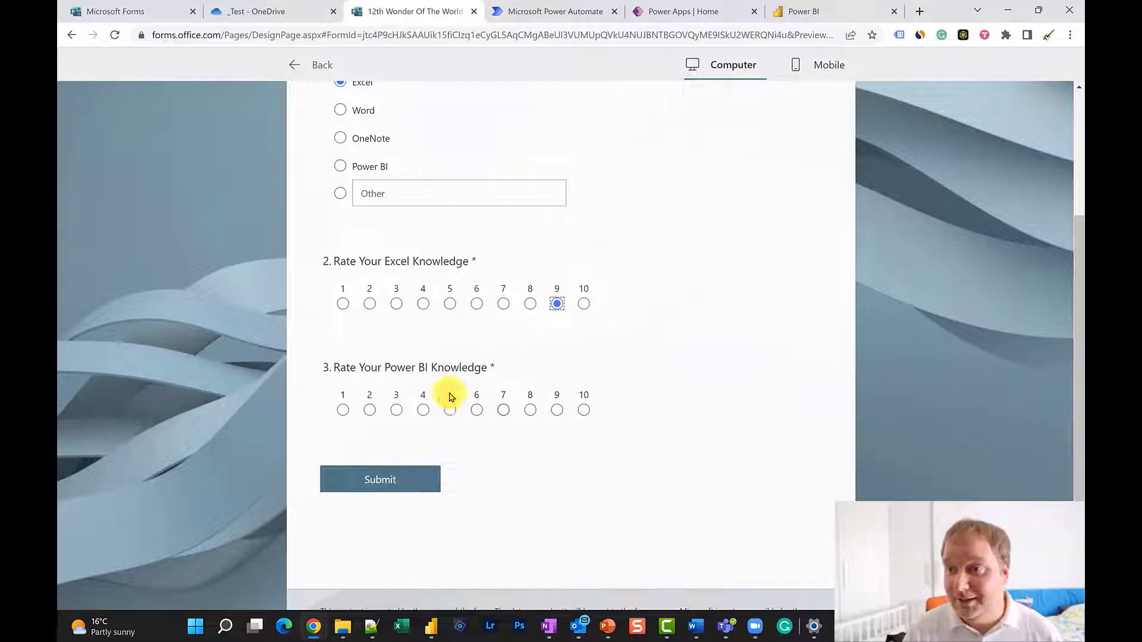
left_click(531, 411)
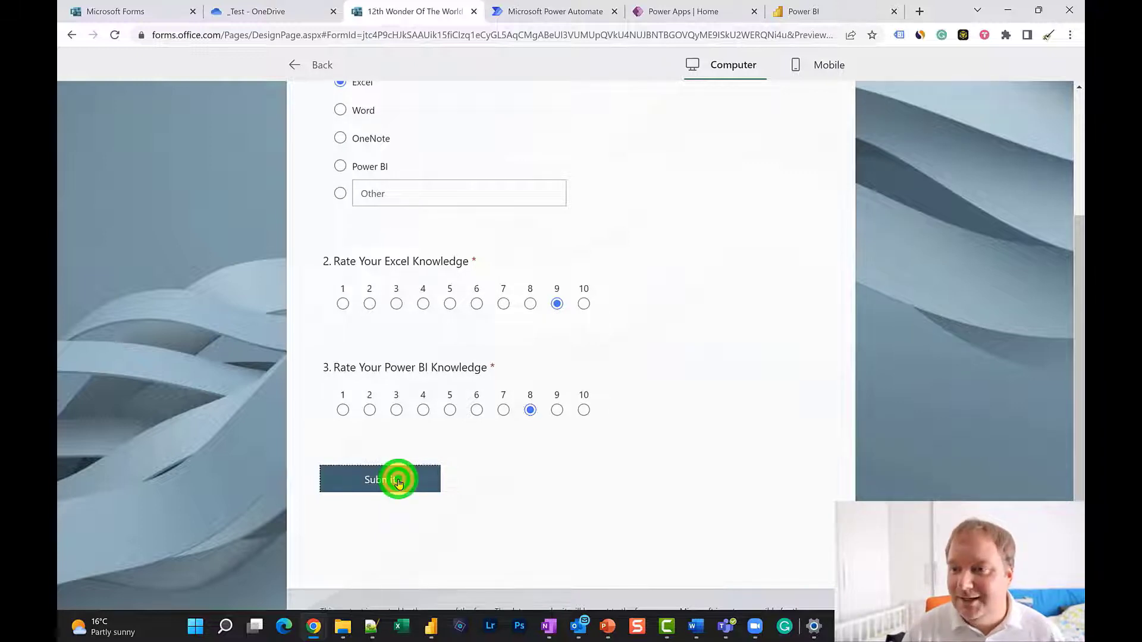
left_click(399, 483)
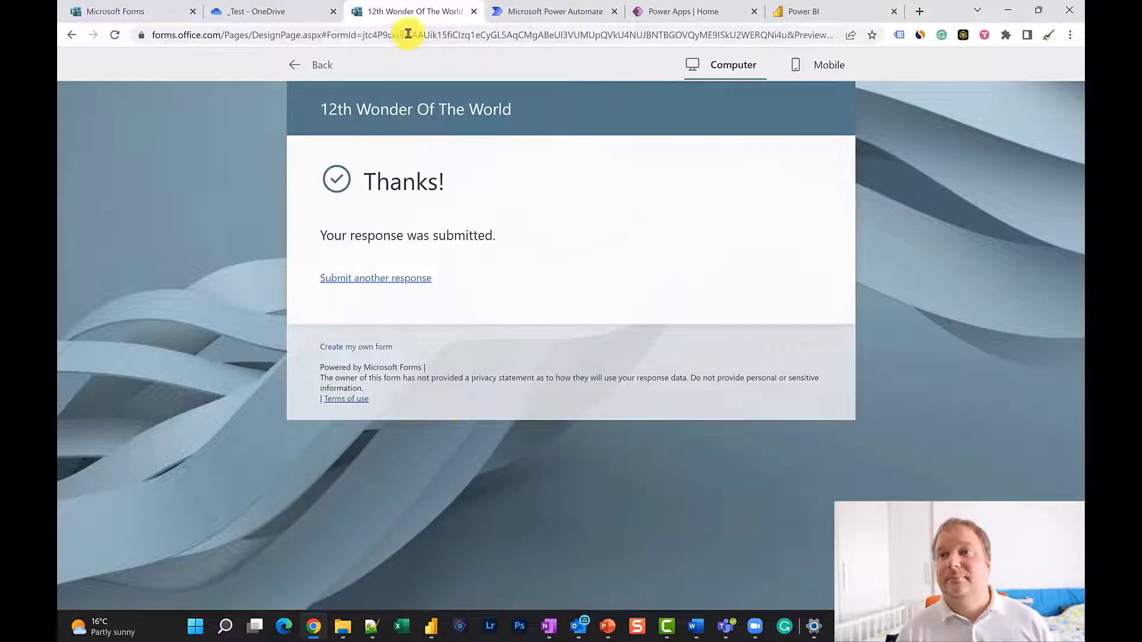
Leave the preview and review the form's response summary for all three questions
left_click(309, 65)
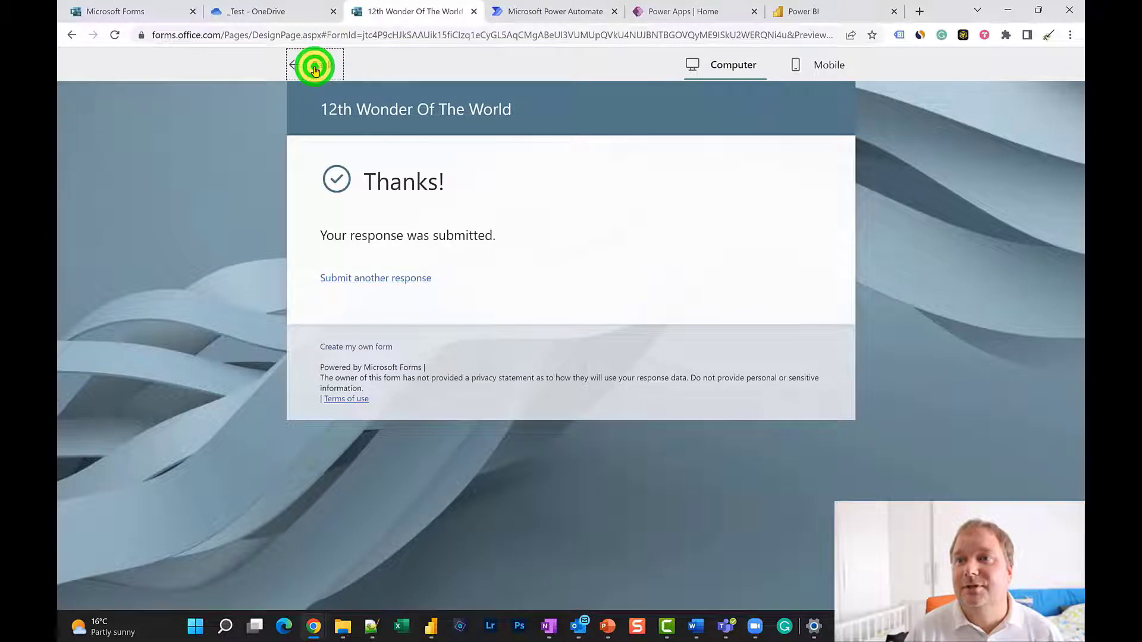
left_click(696, 140)
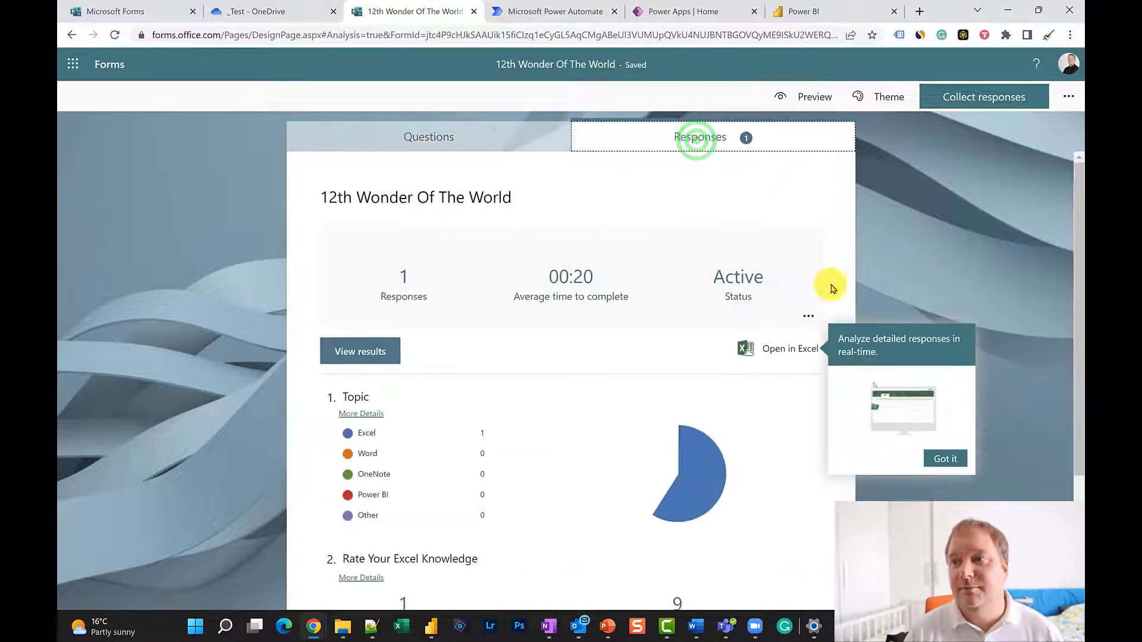
mouse_move(669, 444)
scroll(595, 434, "down", 4)
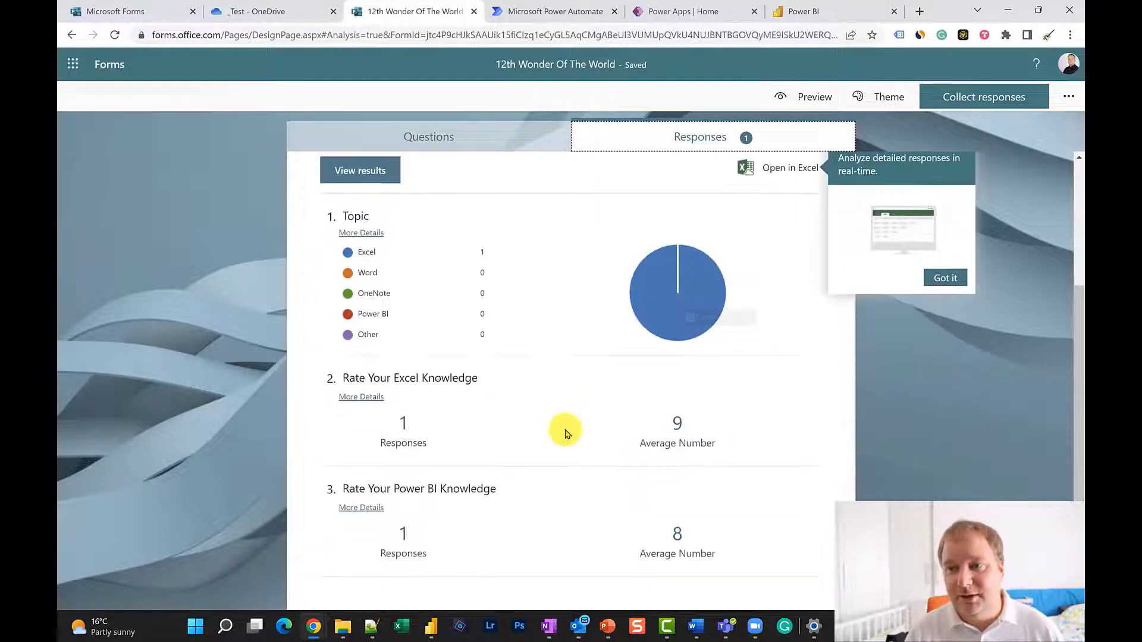
scroll(566, 428, "up", 4)
Open 12th Wonder Of The World.xlsx from OneDrive, examine the response row's times and answers, and return to the form's questions
left_click(260, 14)
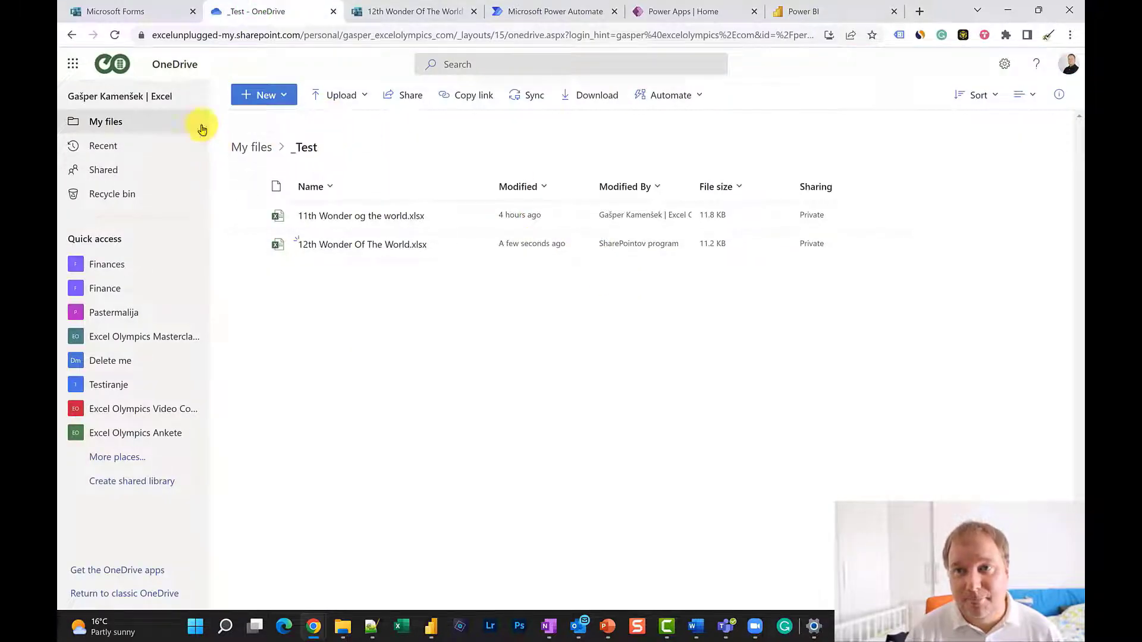
left_click(370, 244)
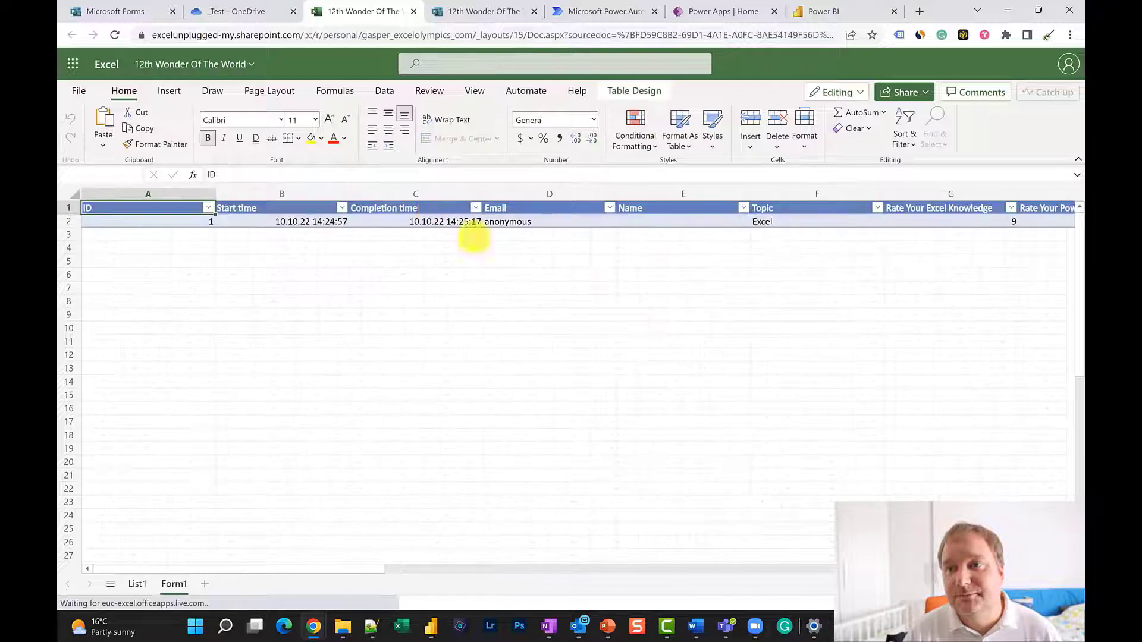
left_click(319, 224)
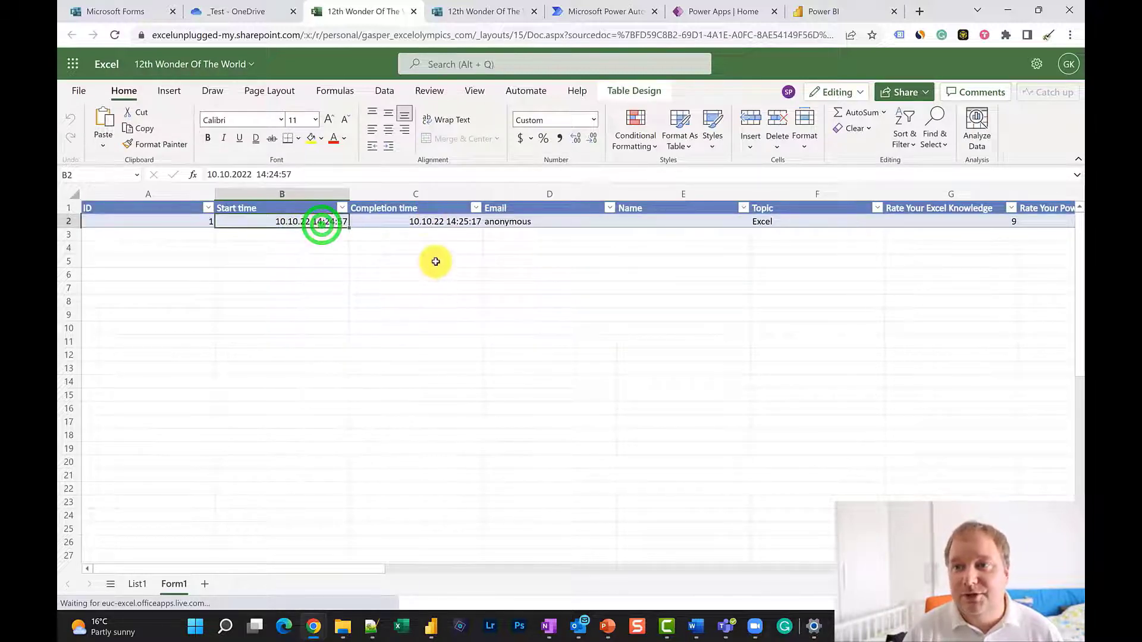
left_click(446, 223)
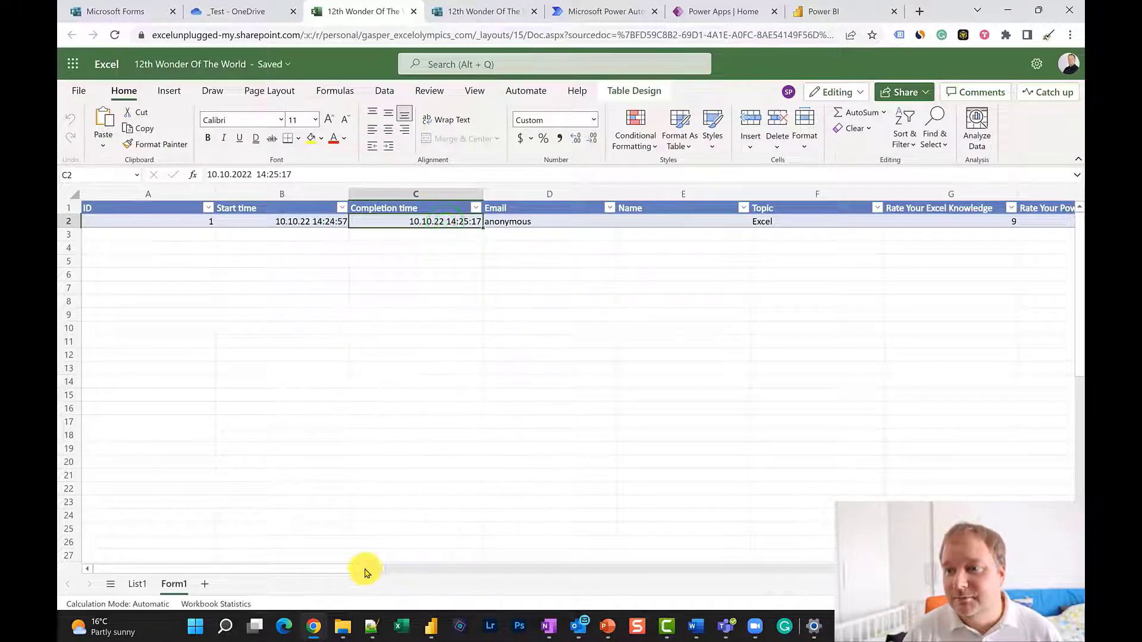
left_click_drag(364, 569, 465, 551)
left_click(447, 223)
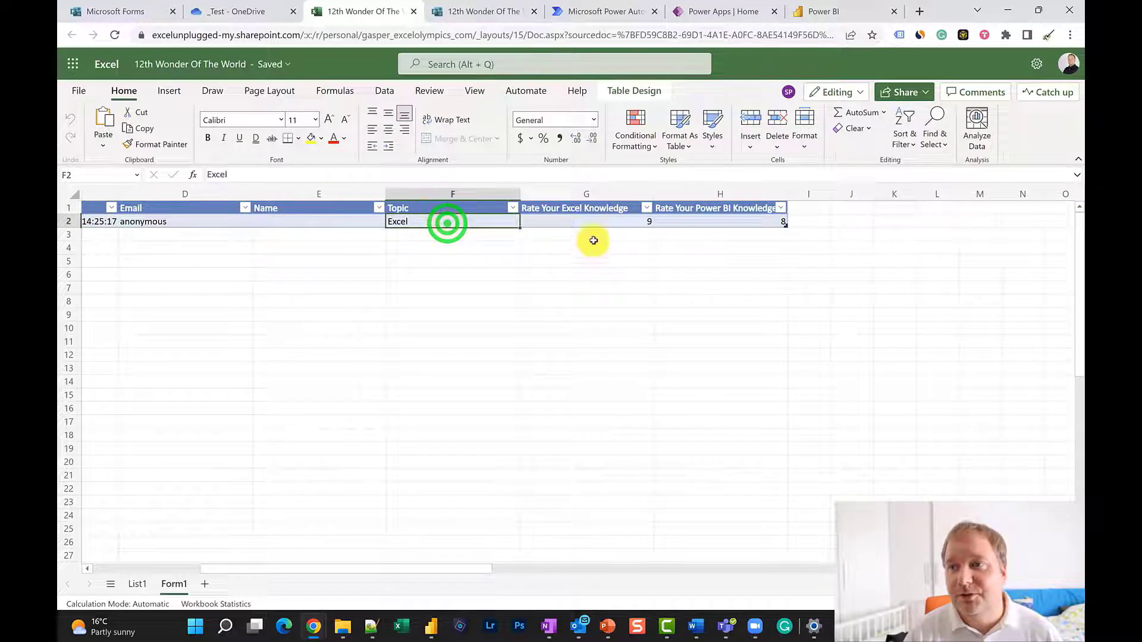
left_click(601, 222)
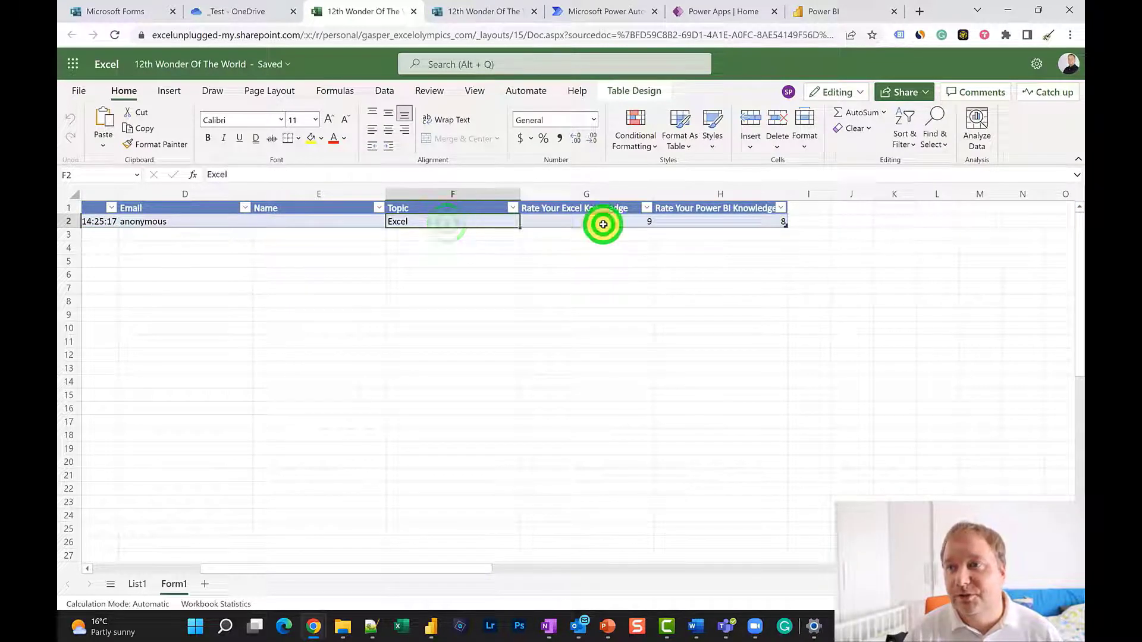
left_click(753, 222)
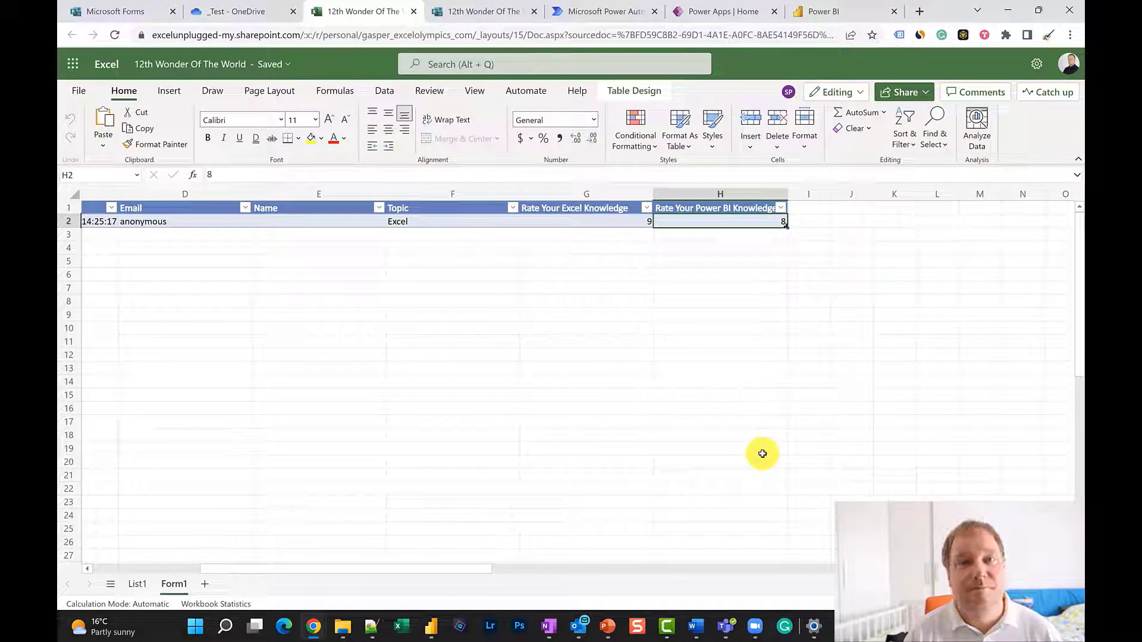
left_click_drag(467, 568, 289, 570)
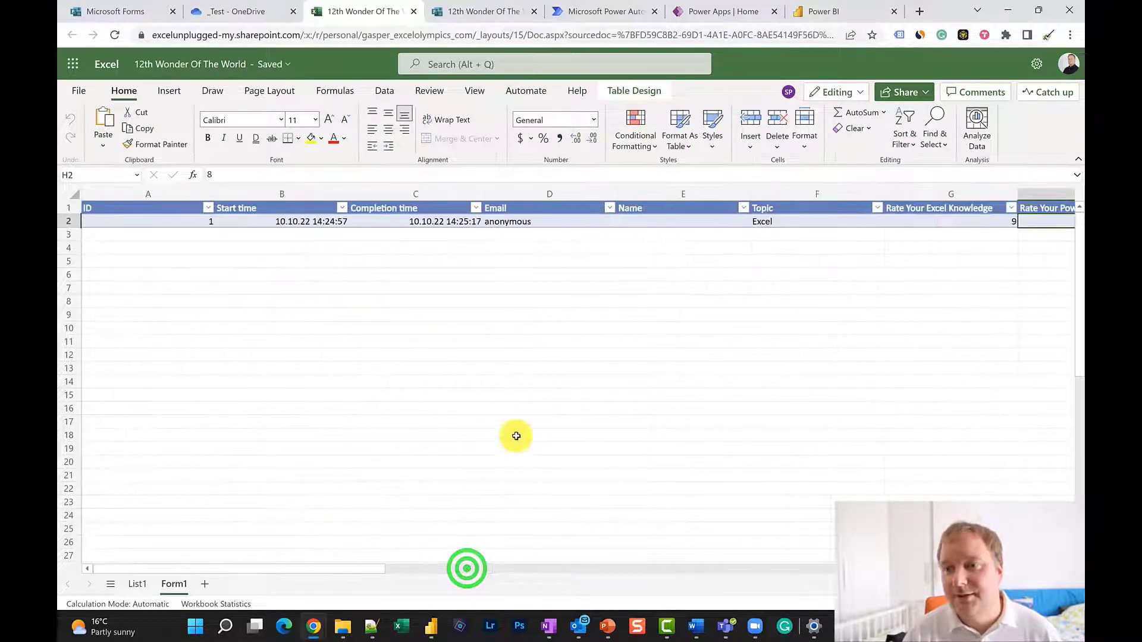
left_click(479, 20)
left_click(433, 133)
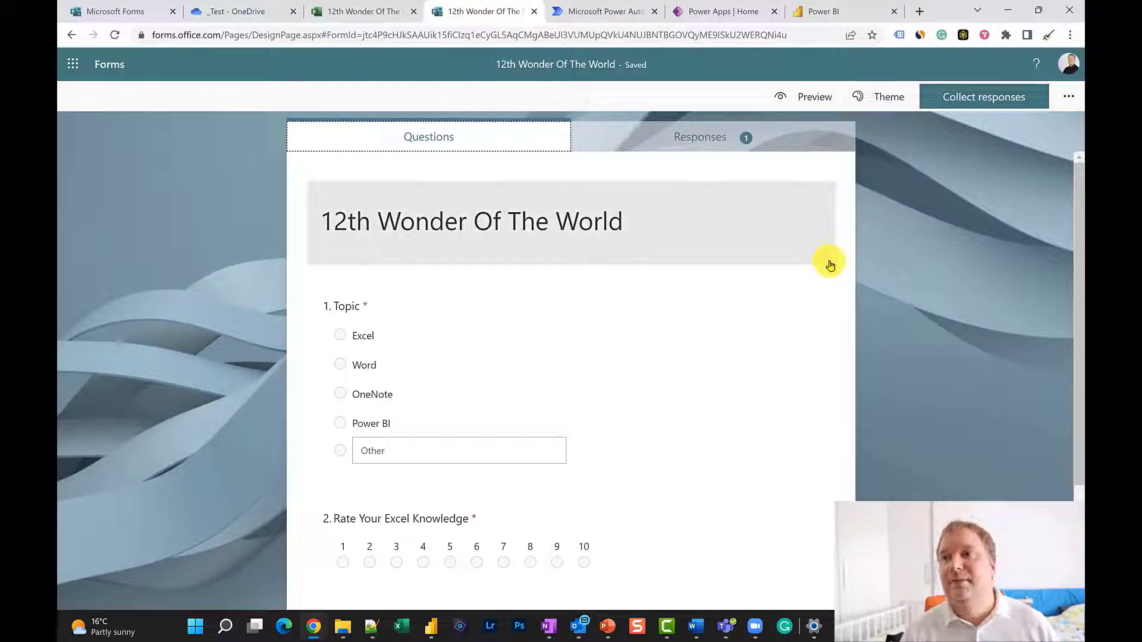
Switch to Power BI and import 12th Wonder Of The World.xlsx from the OneDrive for Business _Test folder into the DEMO workspace
left_click(851, 12)
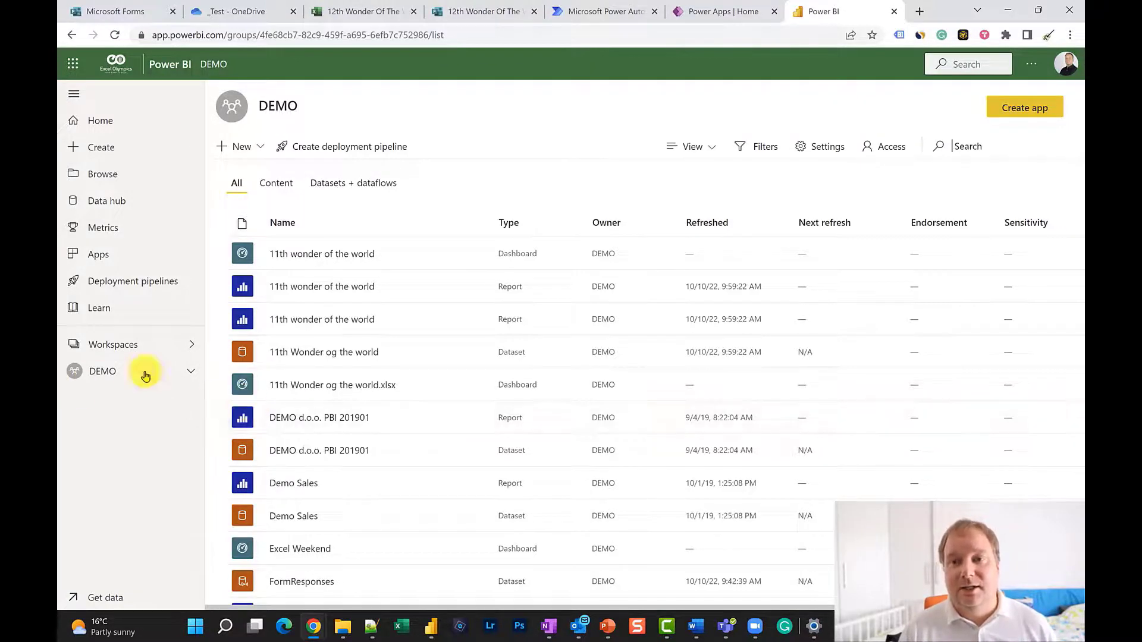
left_click(101, 600)
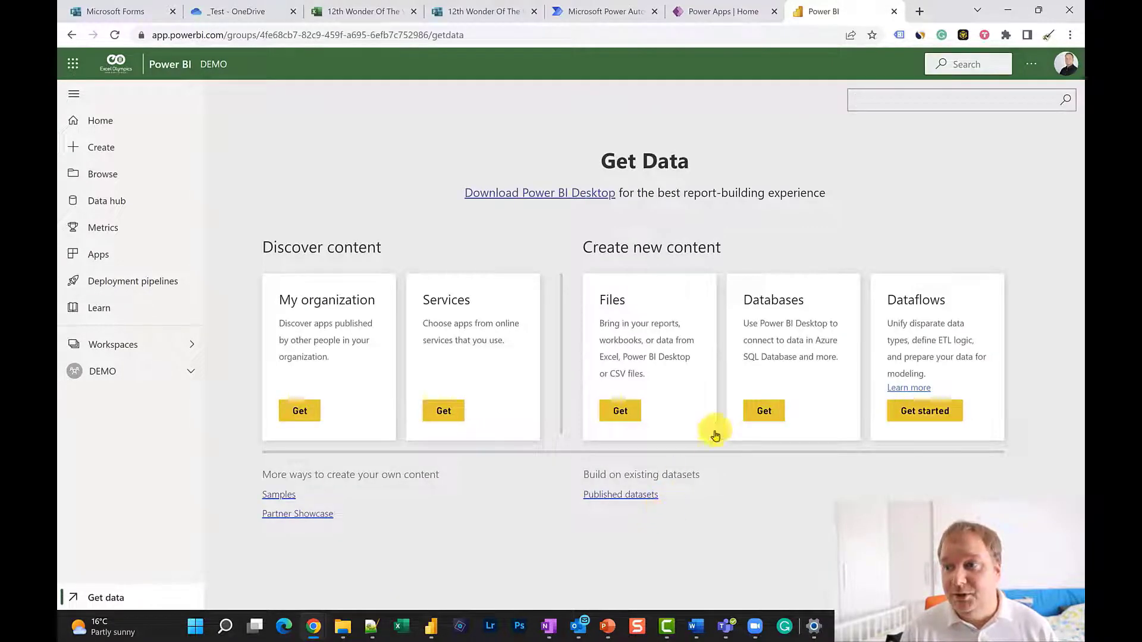
left_click(630, 413)
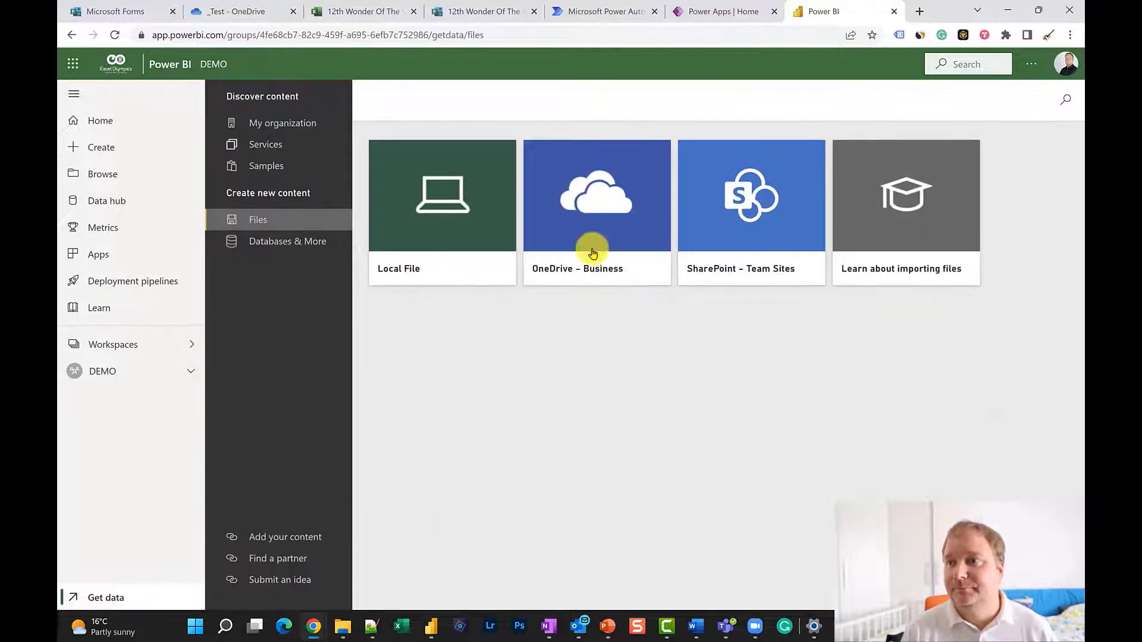
left_click(594, 199)
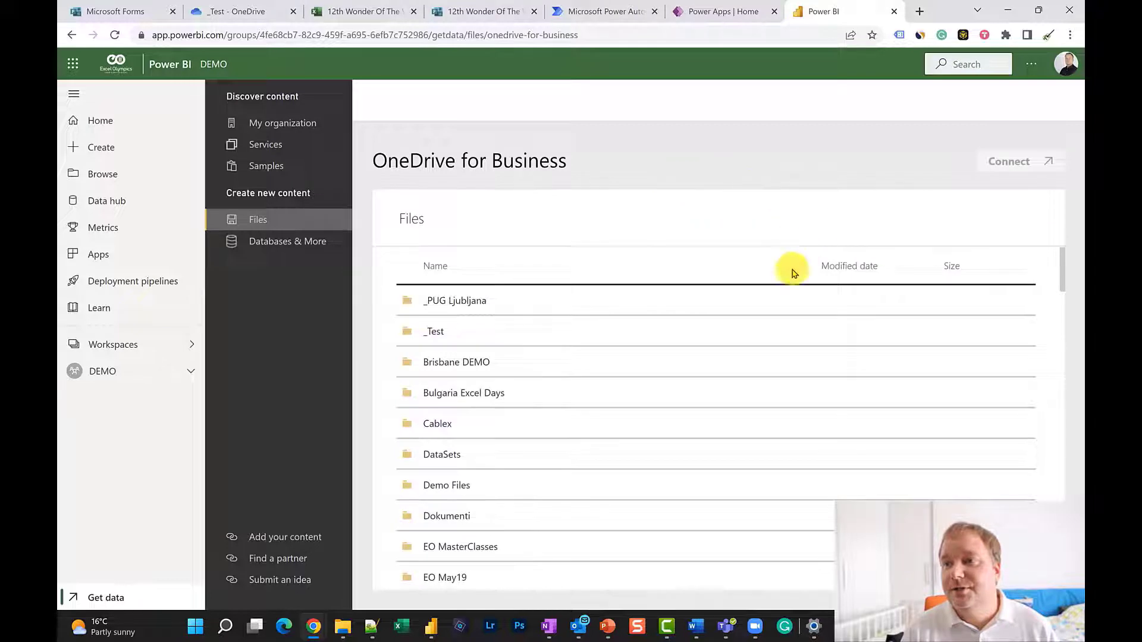
left_click(430, 333)
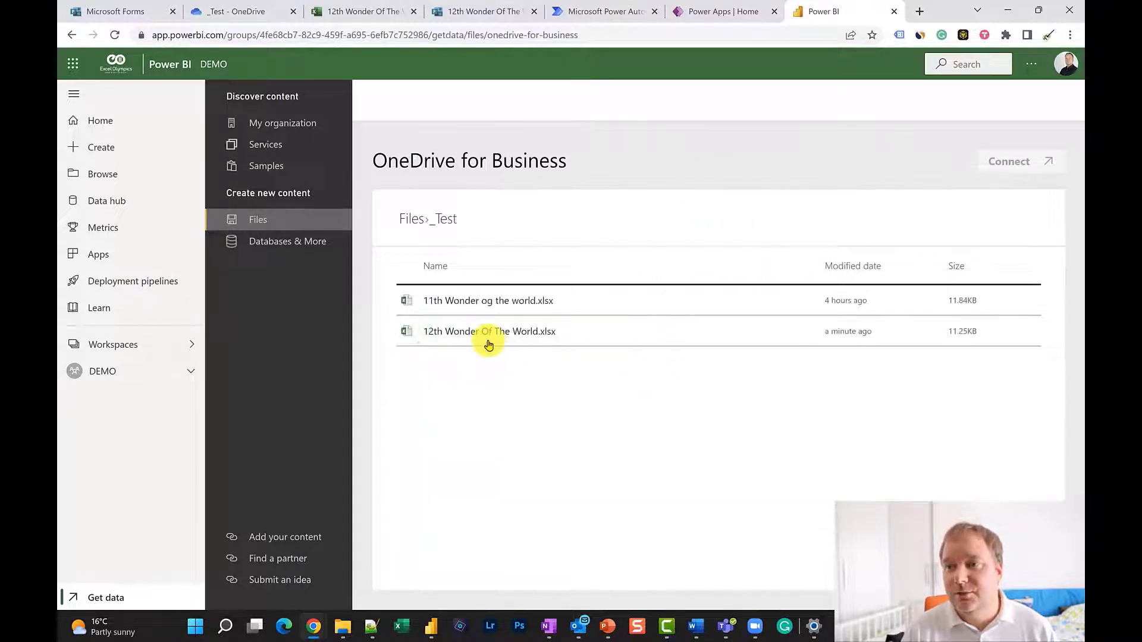
left_click(493, 332)
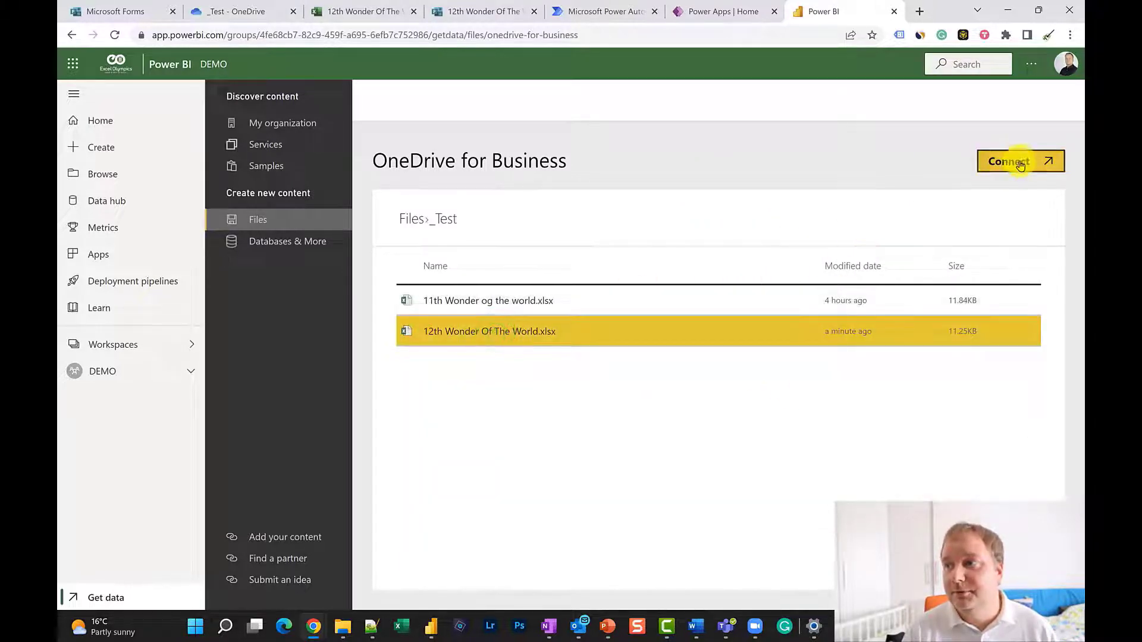
left_click(1012, 162)
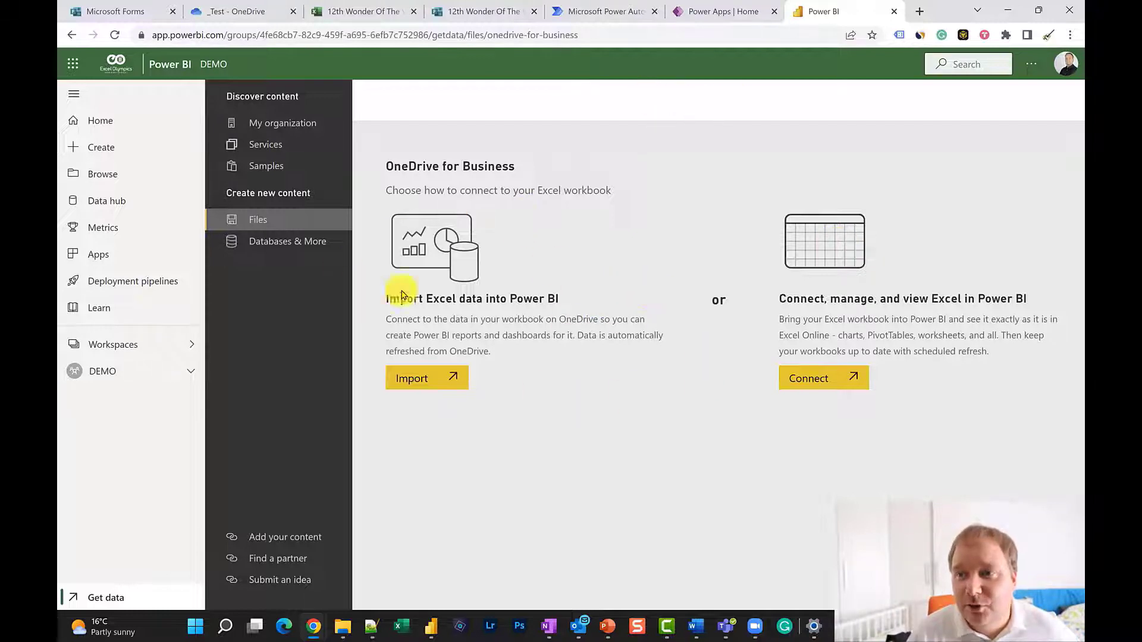
left_click(433, 378)
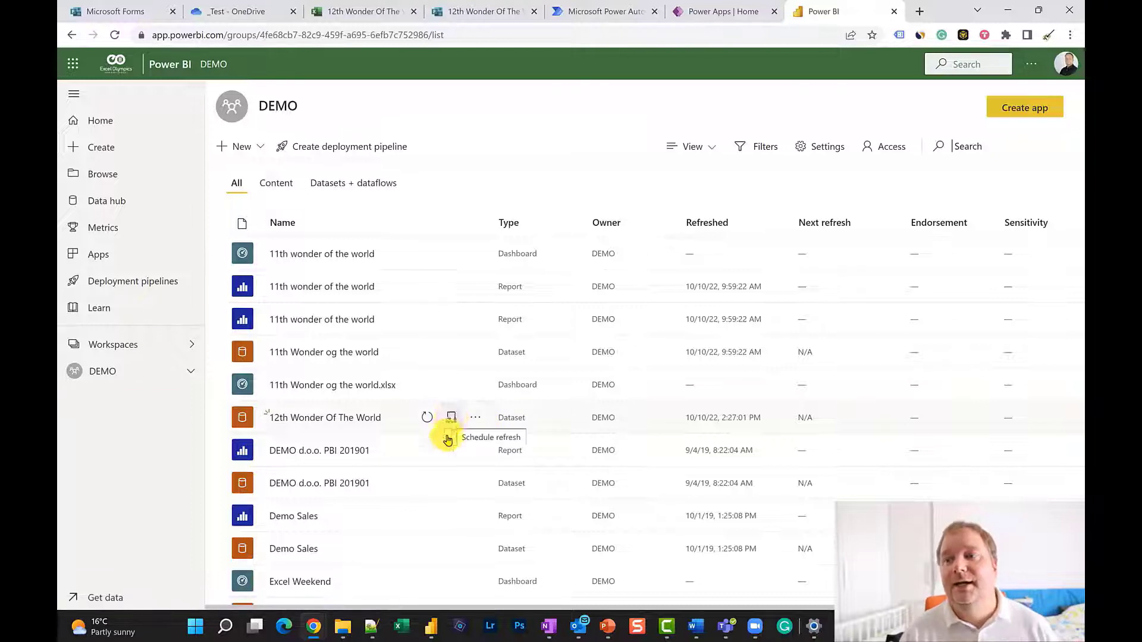
Open the 12th Wonder Of The World dataset, start a report from scratch, and expand the Tabela1 fields
left_click(366, 417)
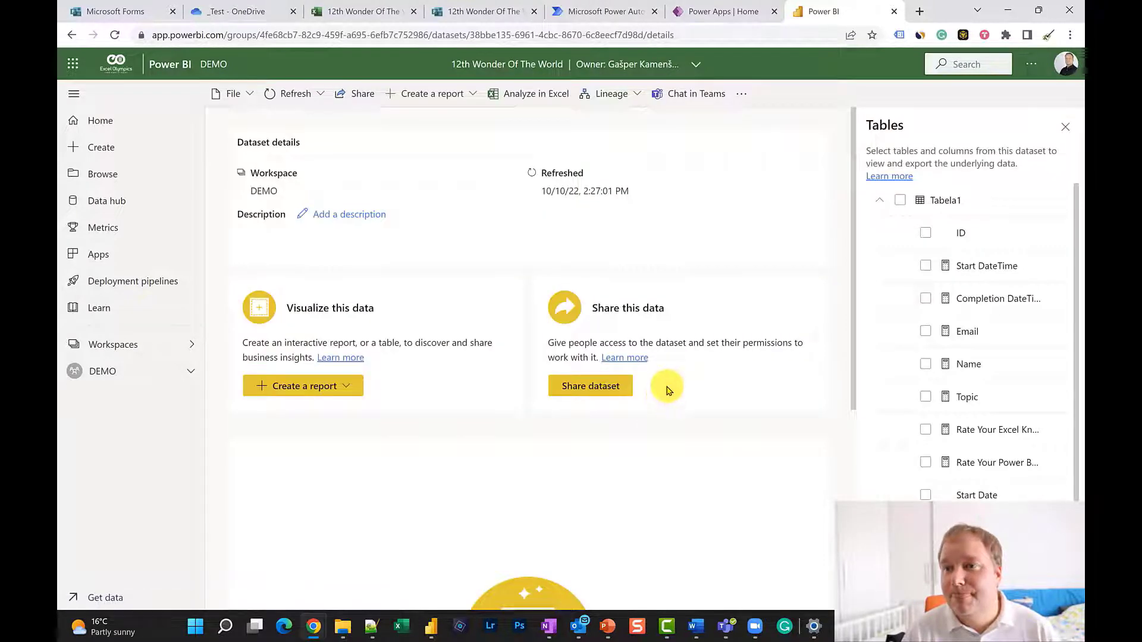
left_click(329, 383)
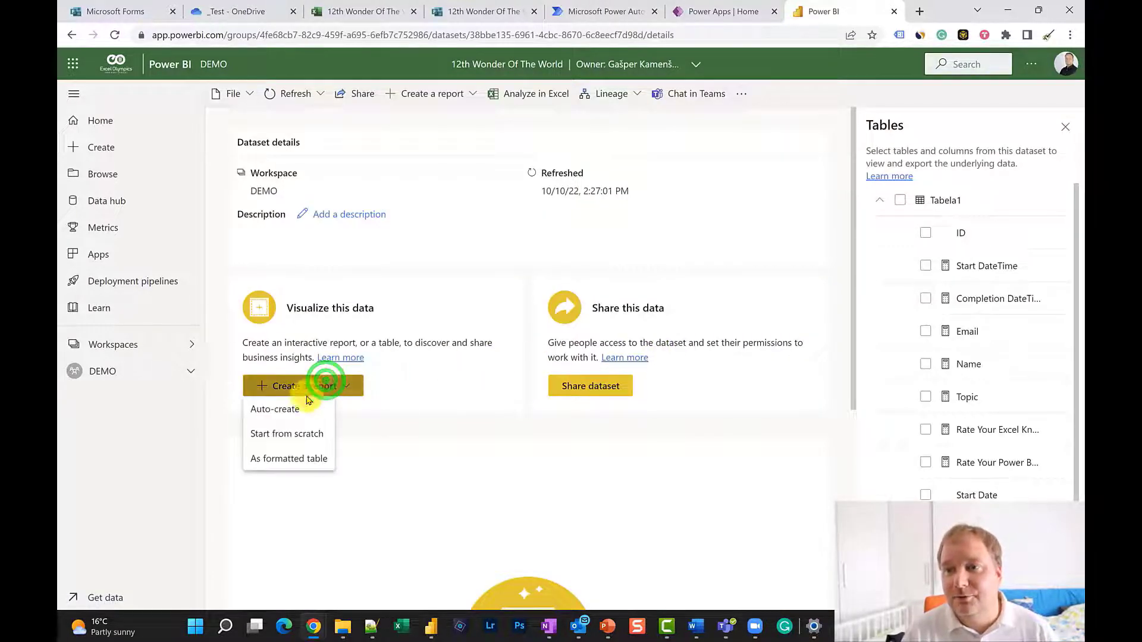
left_click(299, 434)
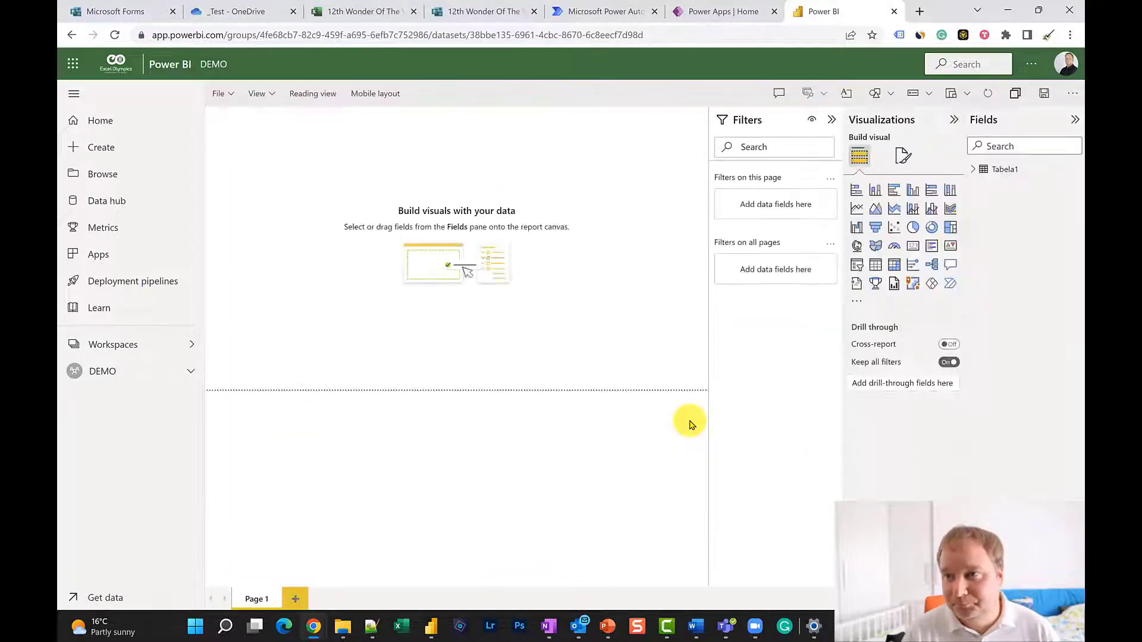
left_click(973, 171)
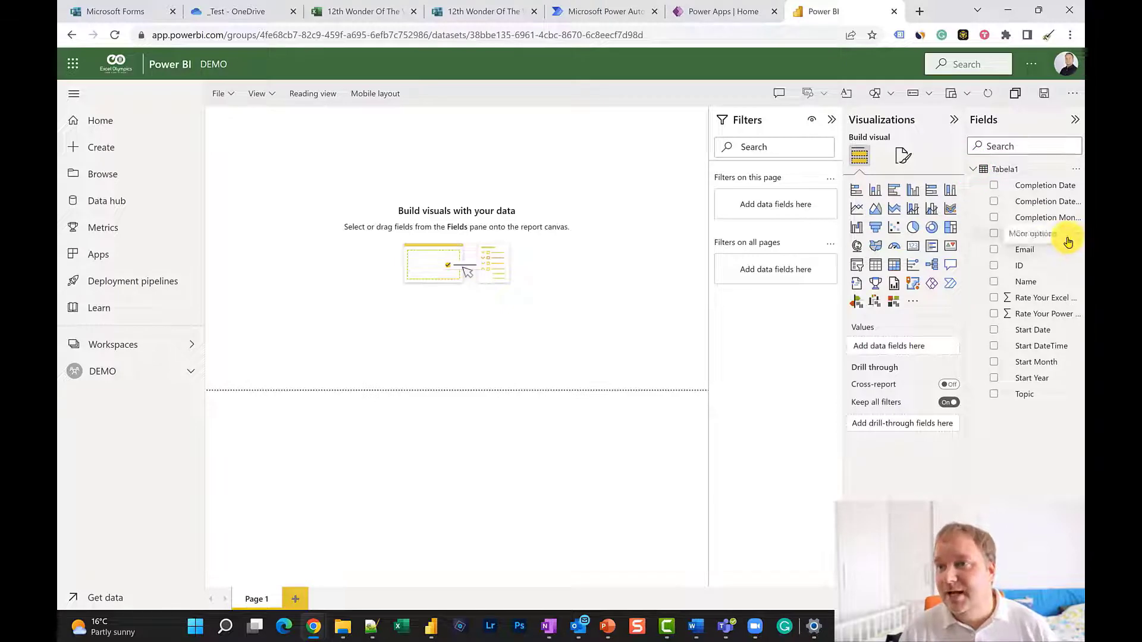
Build a table visual with Topic, Rate Your Excel Knowledge and Rate Your Power BI Knowledge, and widen it to fit the columns
left_click(995, 398)
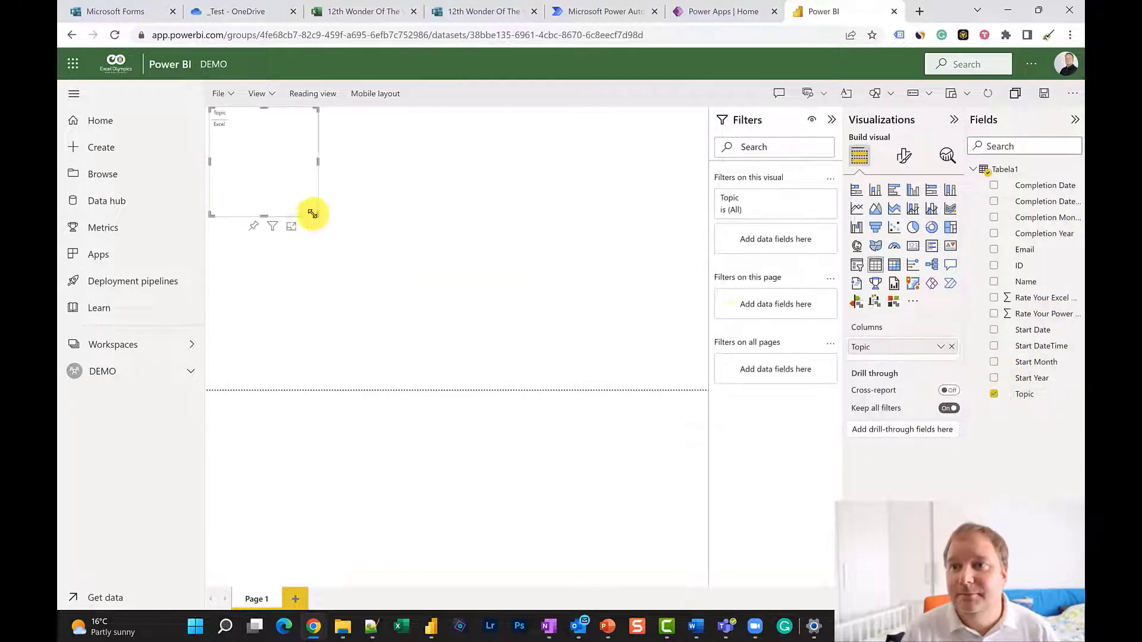
left_click_drag(312, 214, 394, 238)
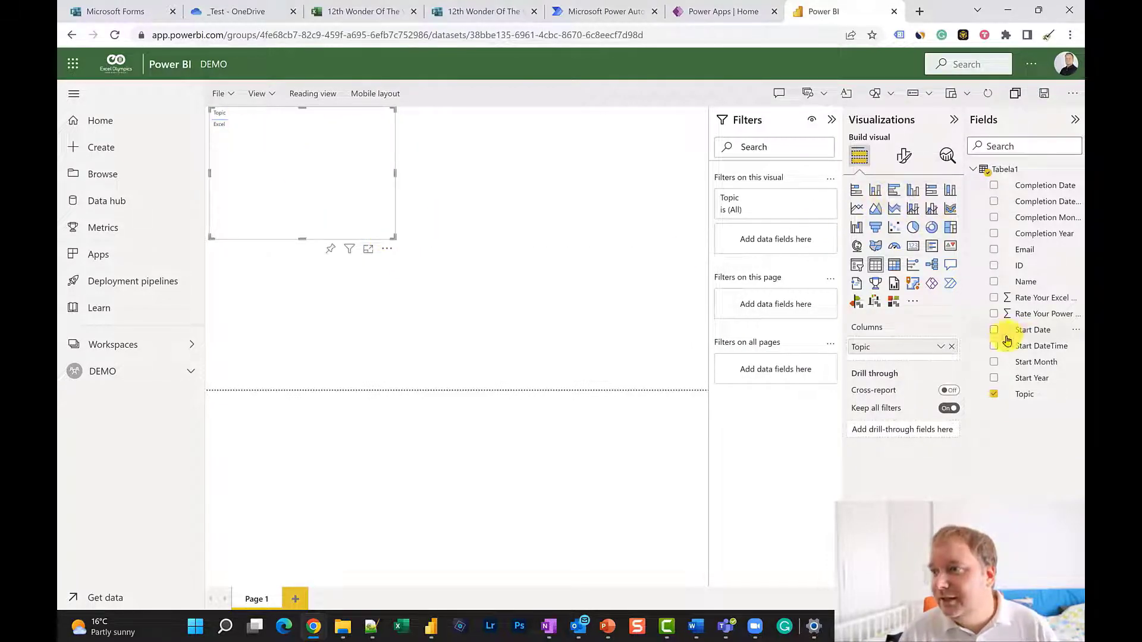
left_click(995, 299)
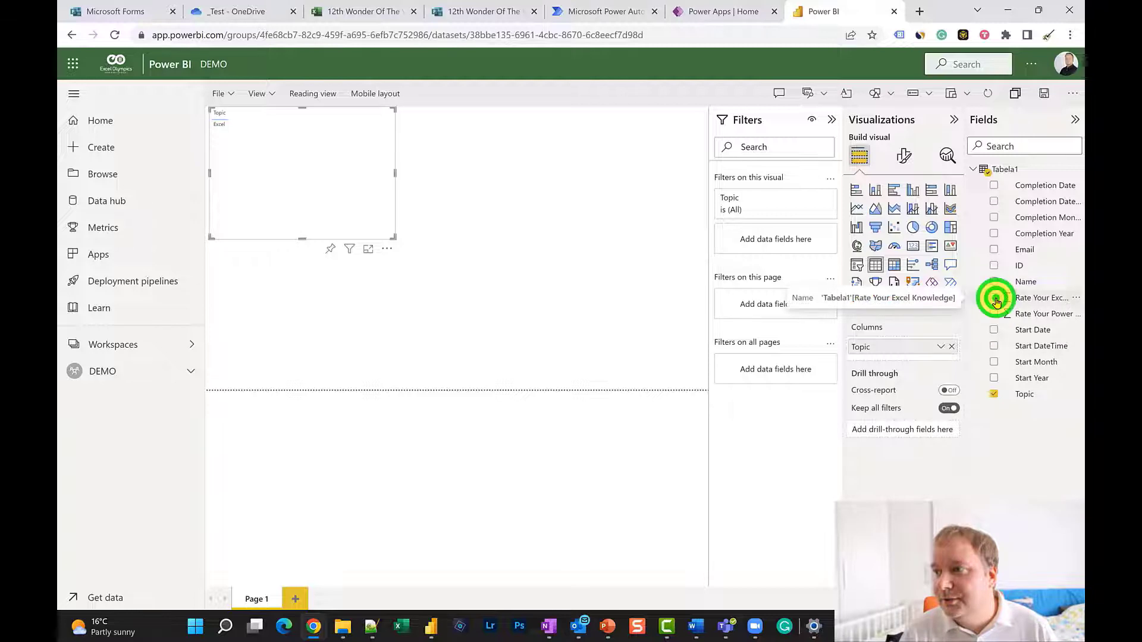
left_click(995, 315)
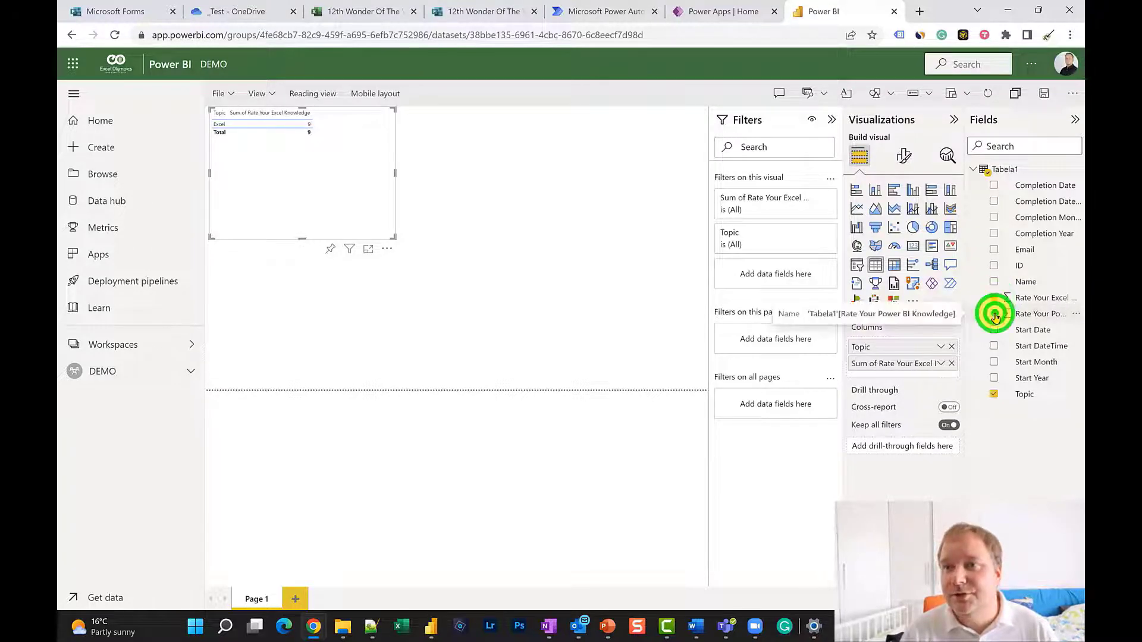
left_click_drag(393, 236, 442, 225)
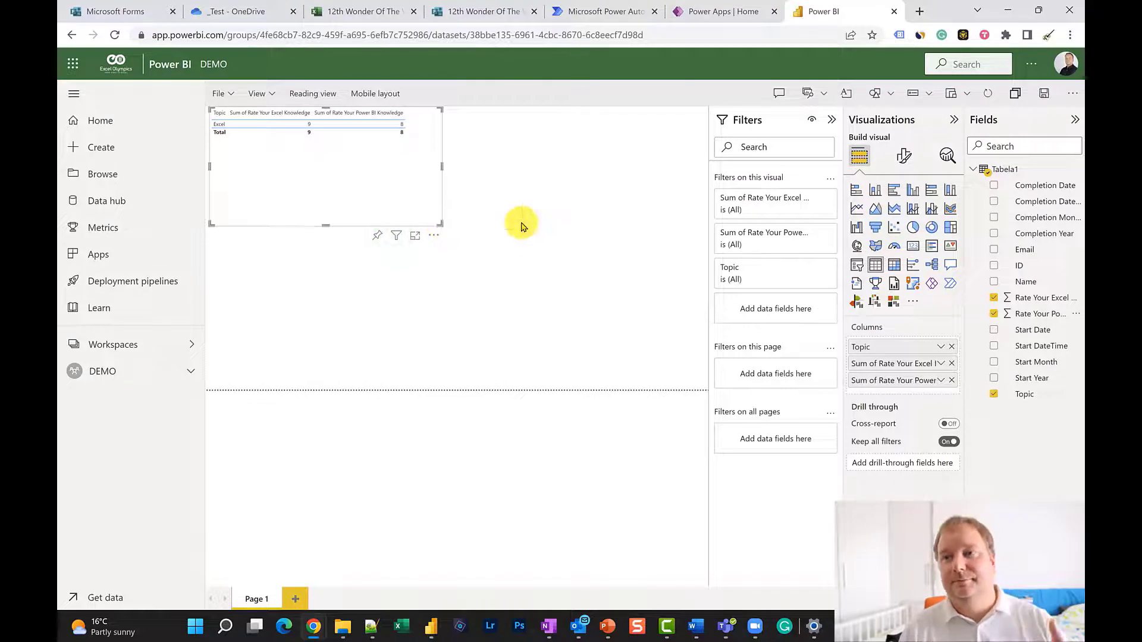
Summarize both knowledge rating columns in the table by average and reduce the table's height
left_click(942, 363)
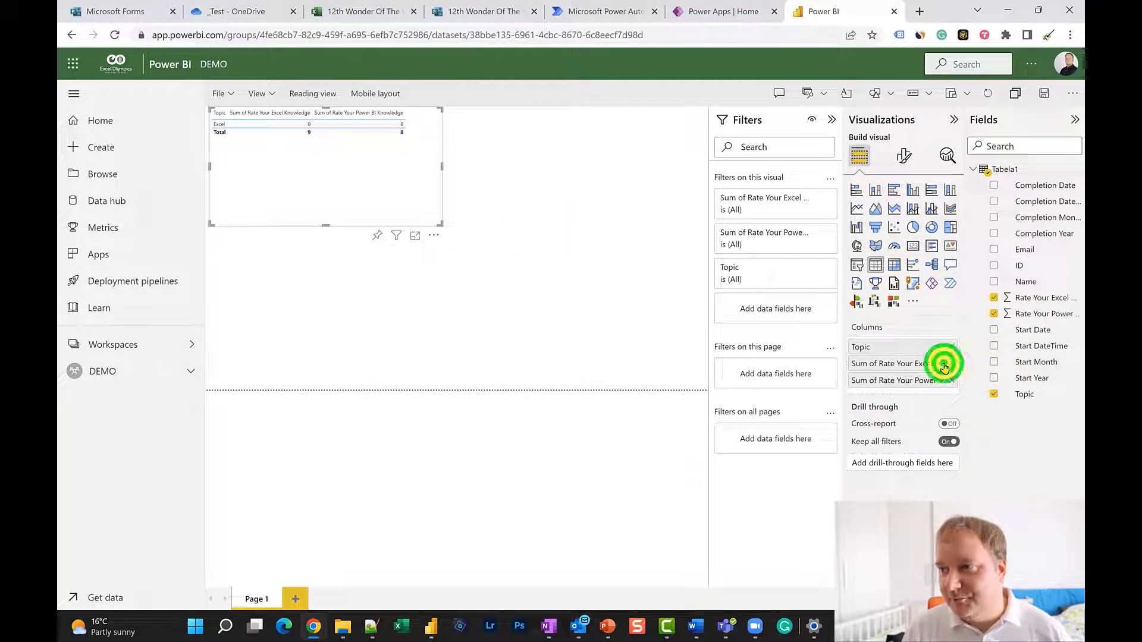
left_click(849, 214)
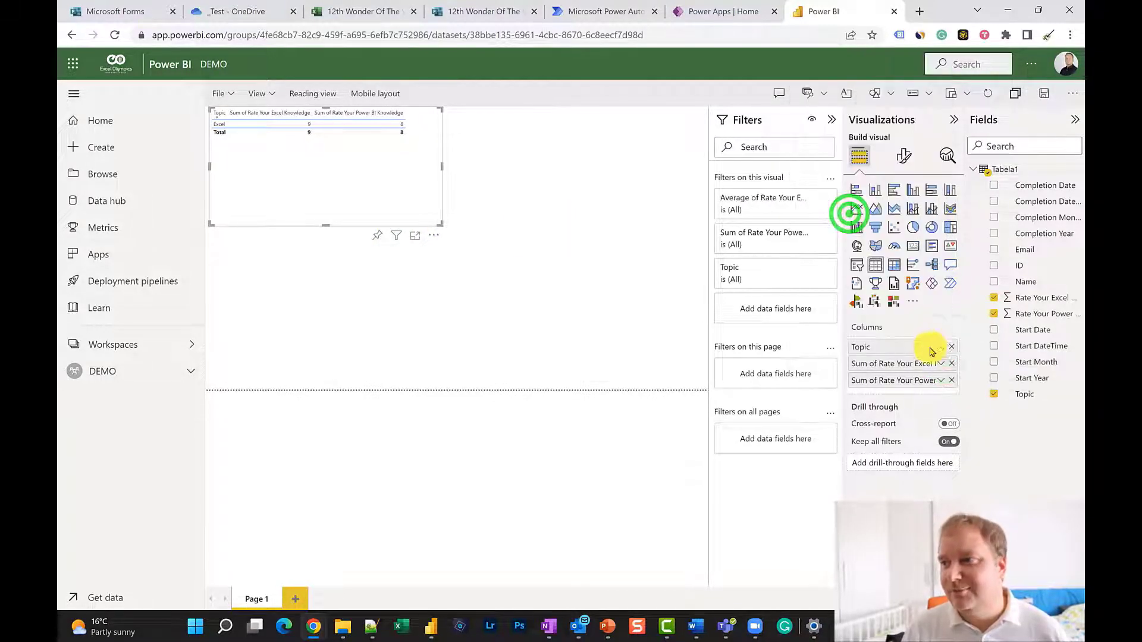
left_click(941, 381)
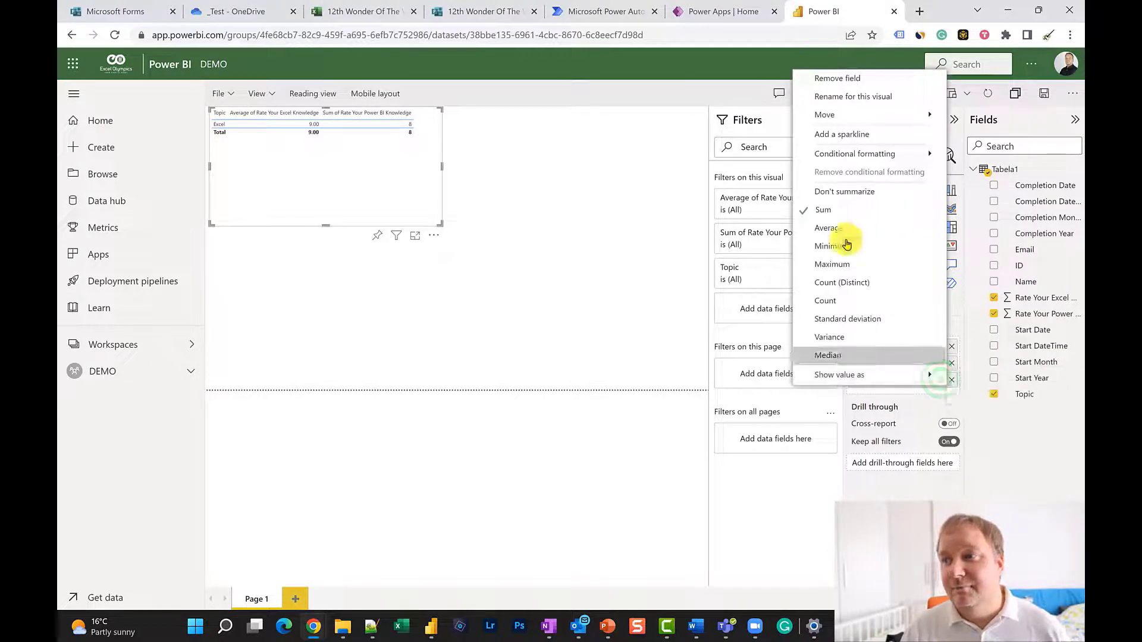
left_click(837, 225)
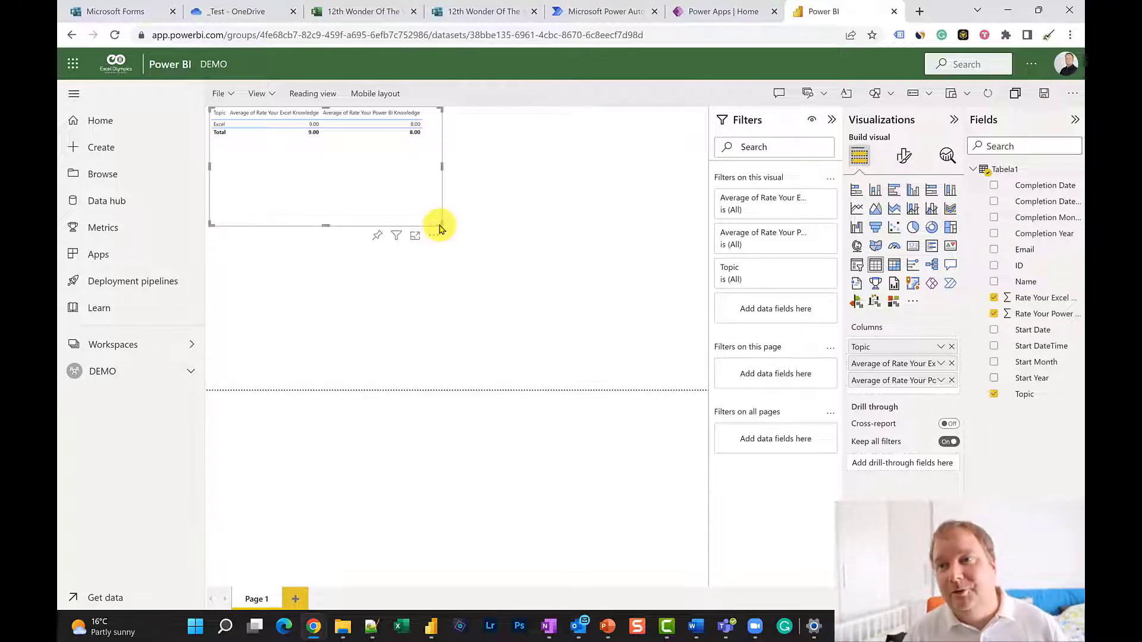
left_click_drag(440, 223, 444, 176)
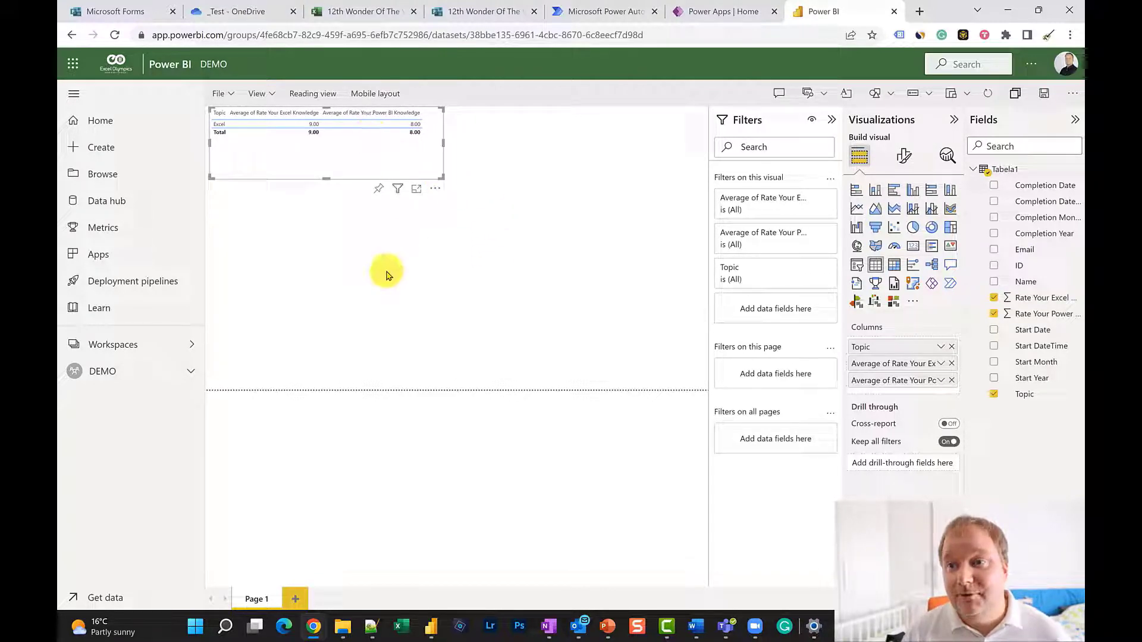
Add a narrow card visual below the table showing the average of Rate Your Excel Knowledge
left_click(329, 299)
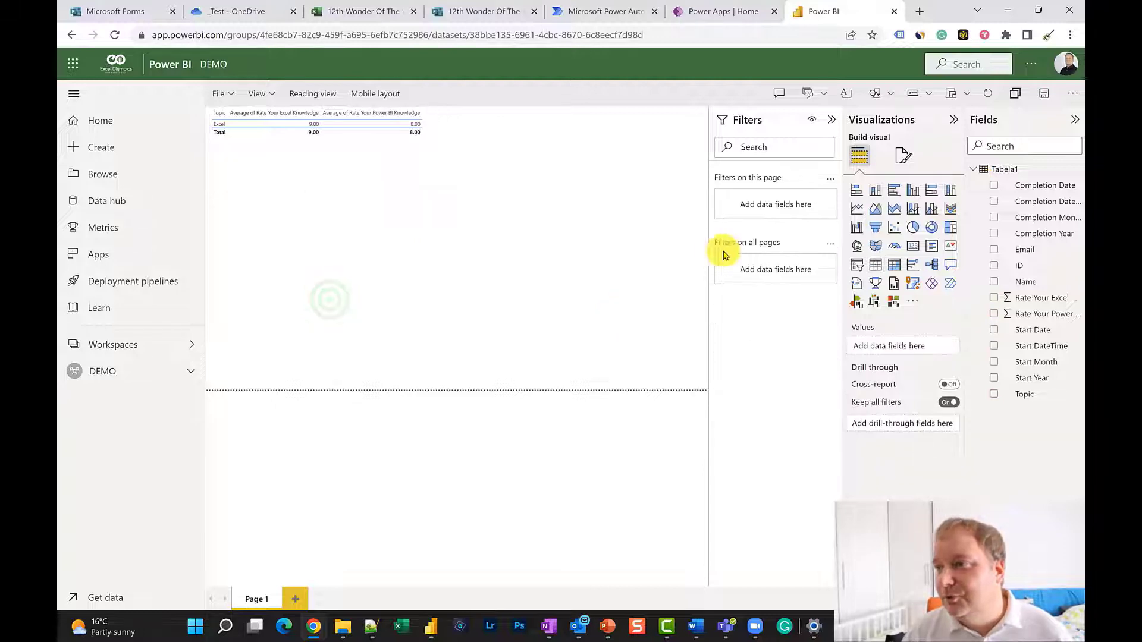
left_click(913, 244)
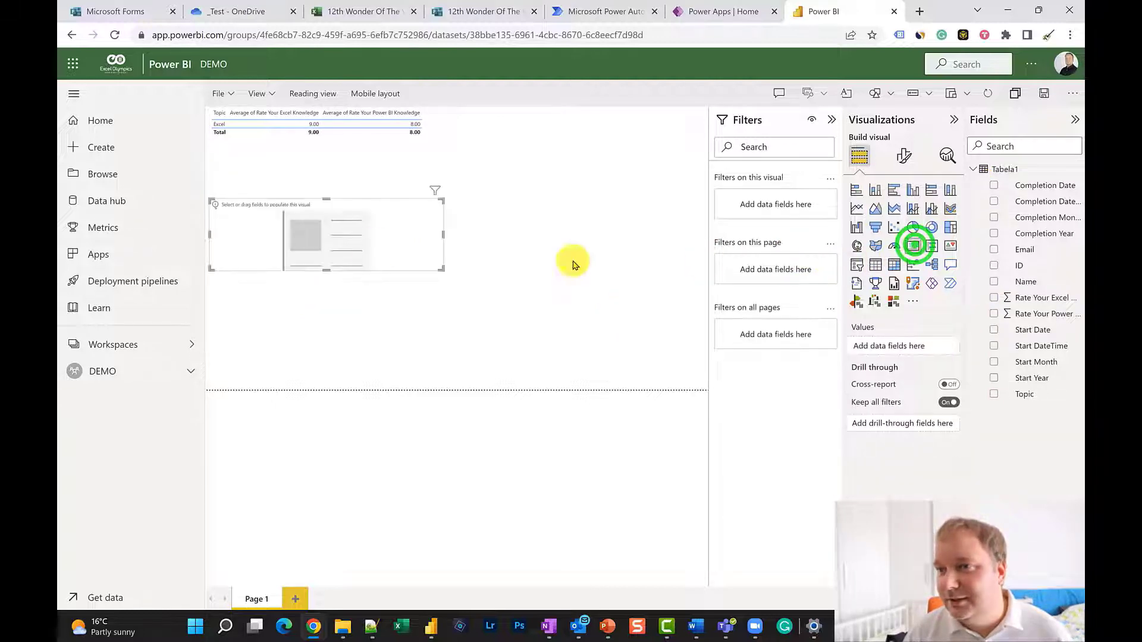
left_click_drag(441, 269, 329, 269)
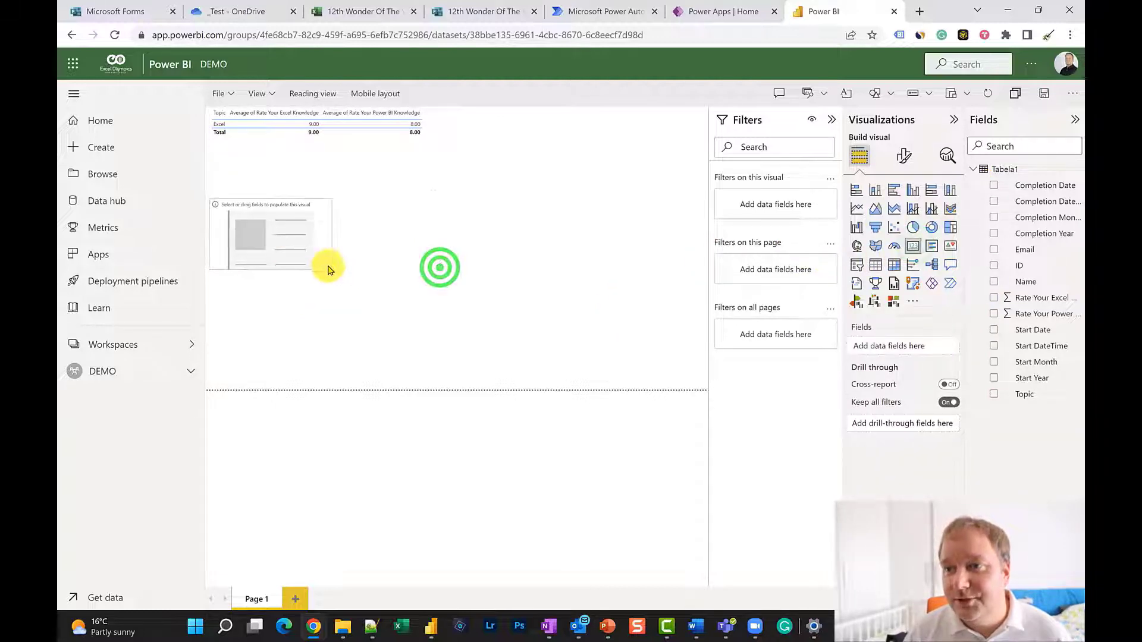
left_click(994, 298)
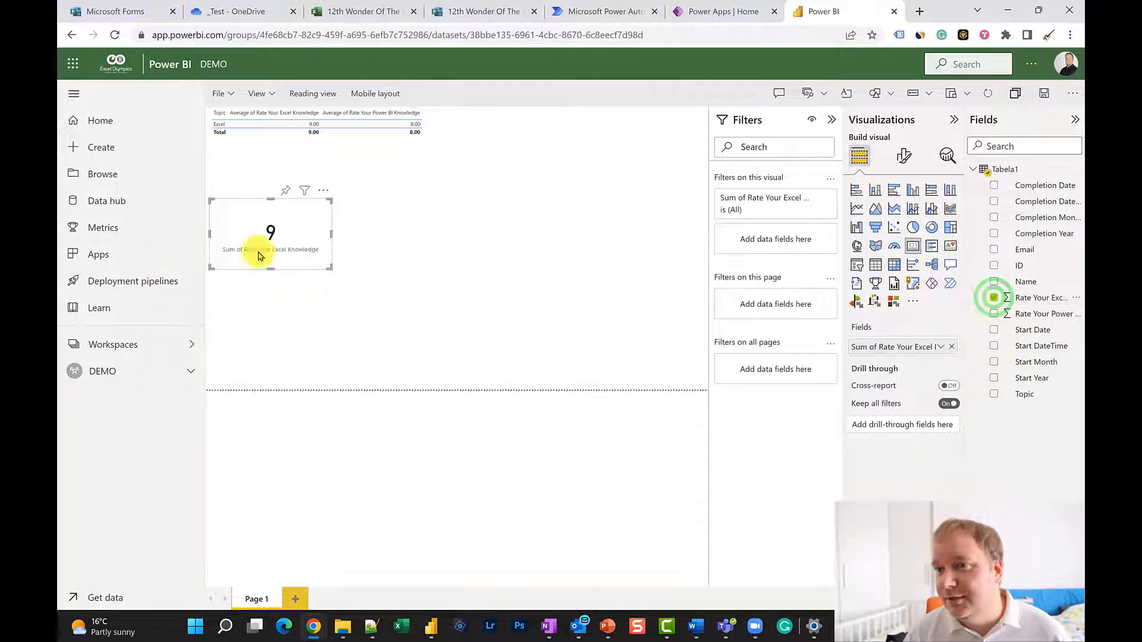
left_click(943, 347)
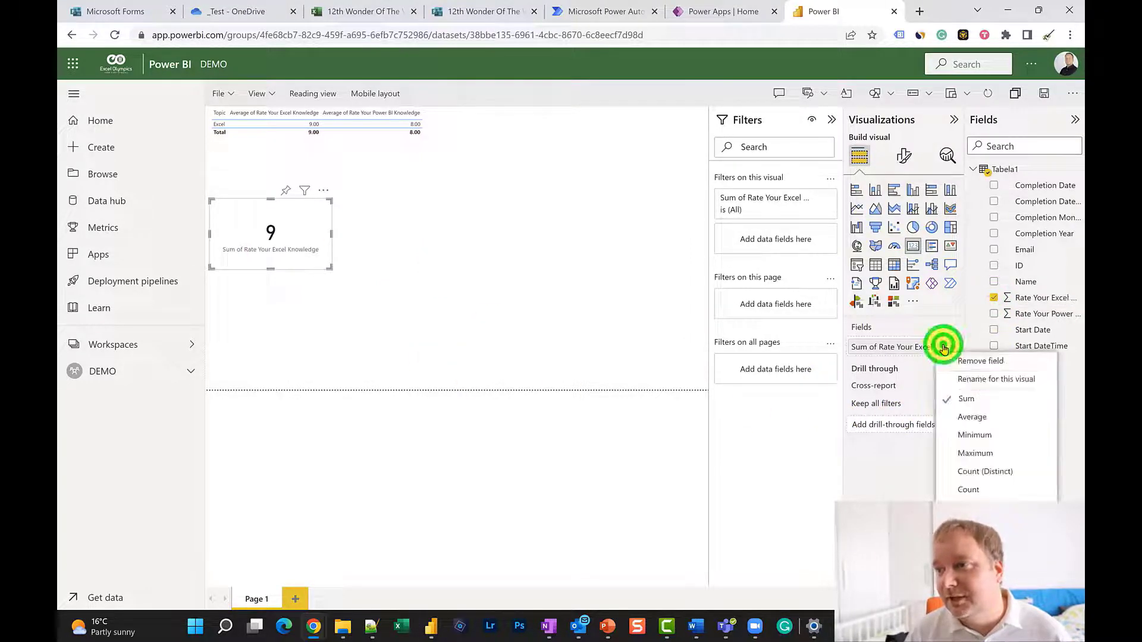
left_click(971, 415)
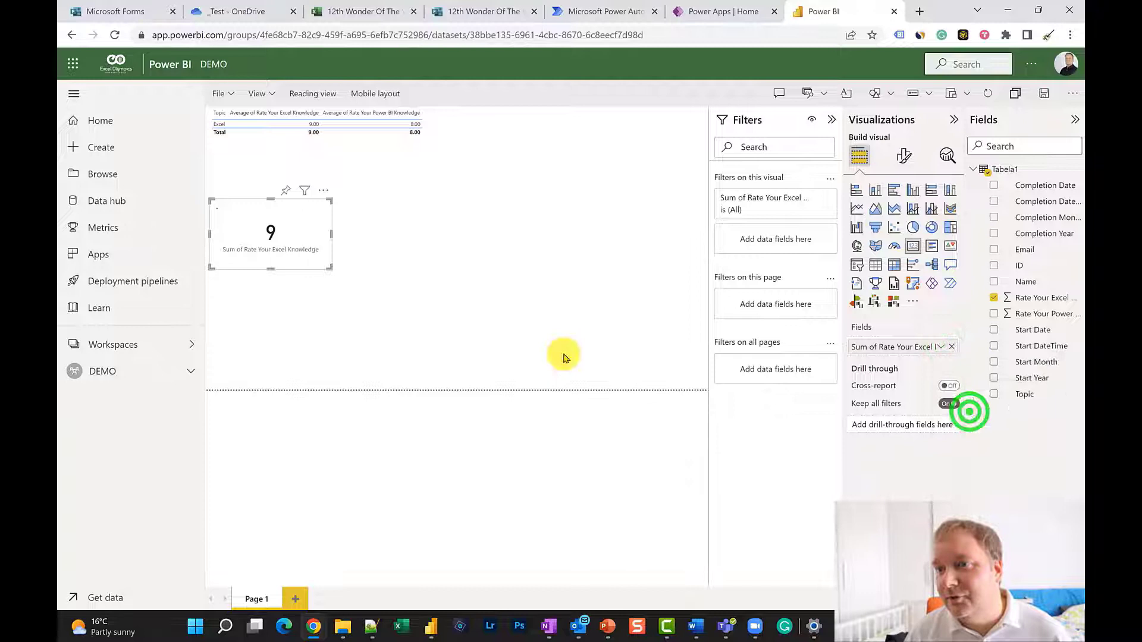
Duplicate the Excel knowledge card beside the original and make the copy show the average of Rate Your Power BI Knowledge
left_click(304, 200)
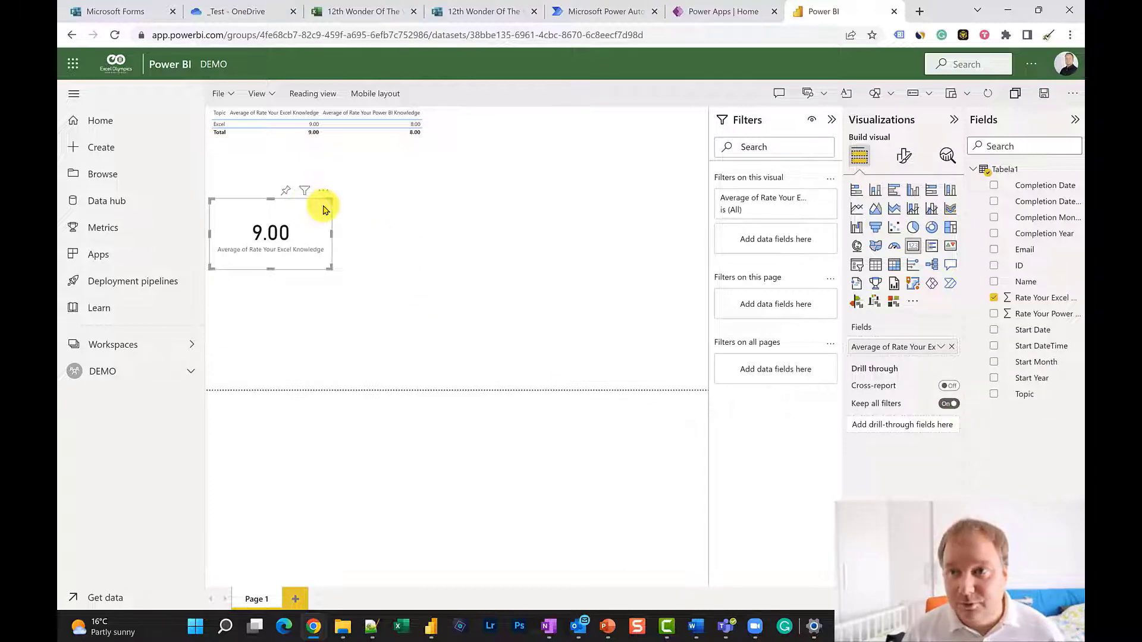
left_click_drag(324, 194, 477, 191)
left_click(1035, 317)
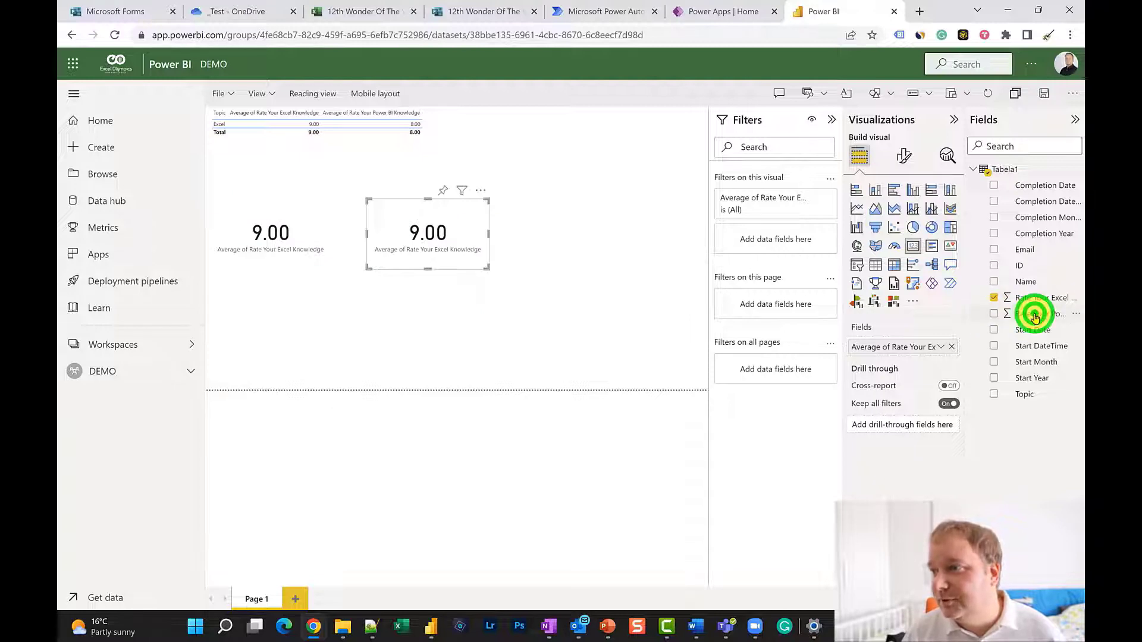
left_click_drag(1035, 317, 898, 345)
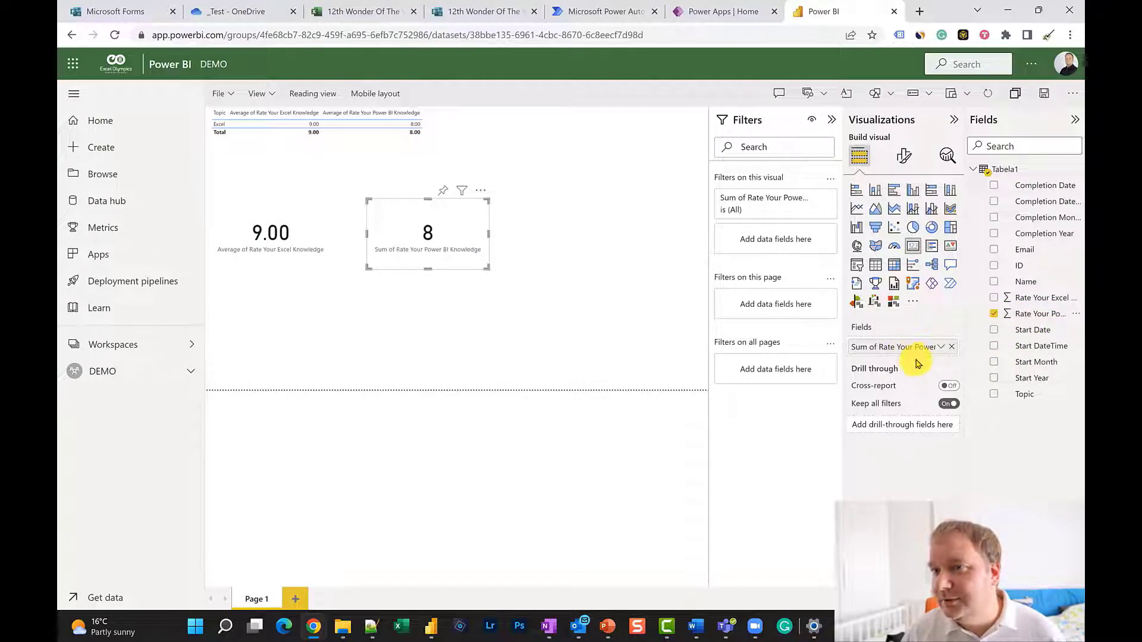
left_click(940, 346)
left_click(1001, 417)
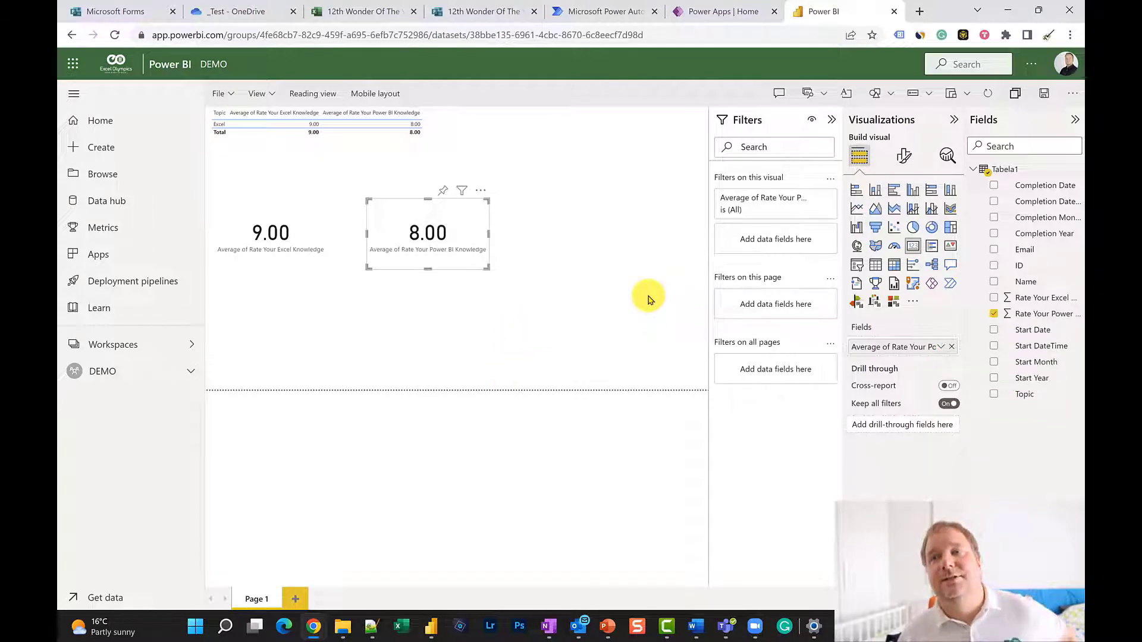
left_click(554, 168)
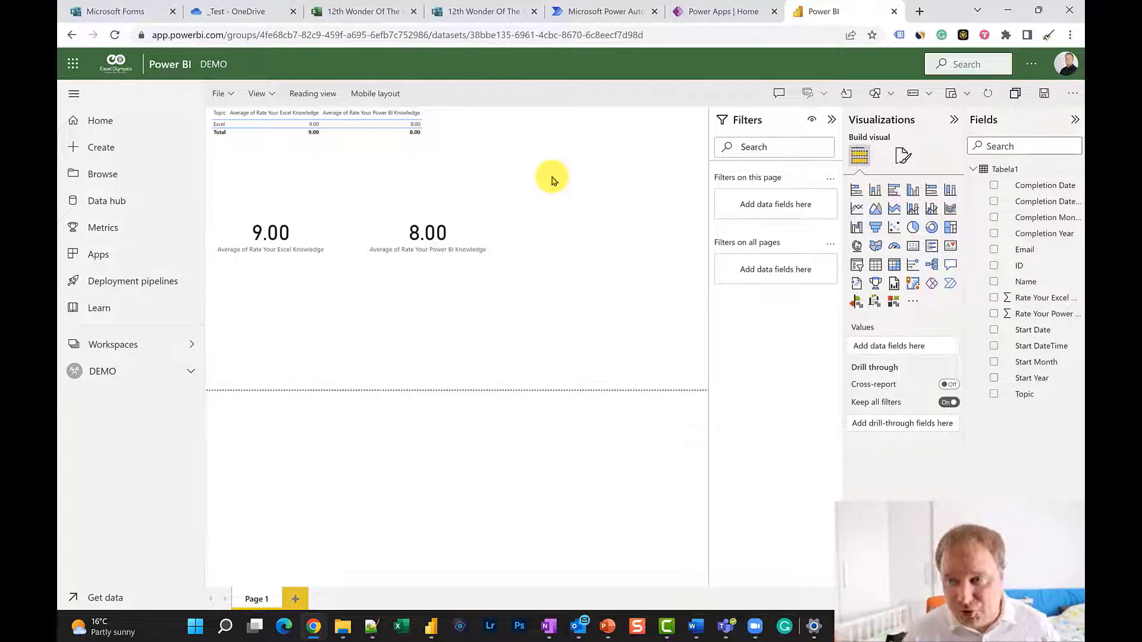
Close the 12th Wonder Of The World workbook and switch to Power Automate
left_click(551, 154)
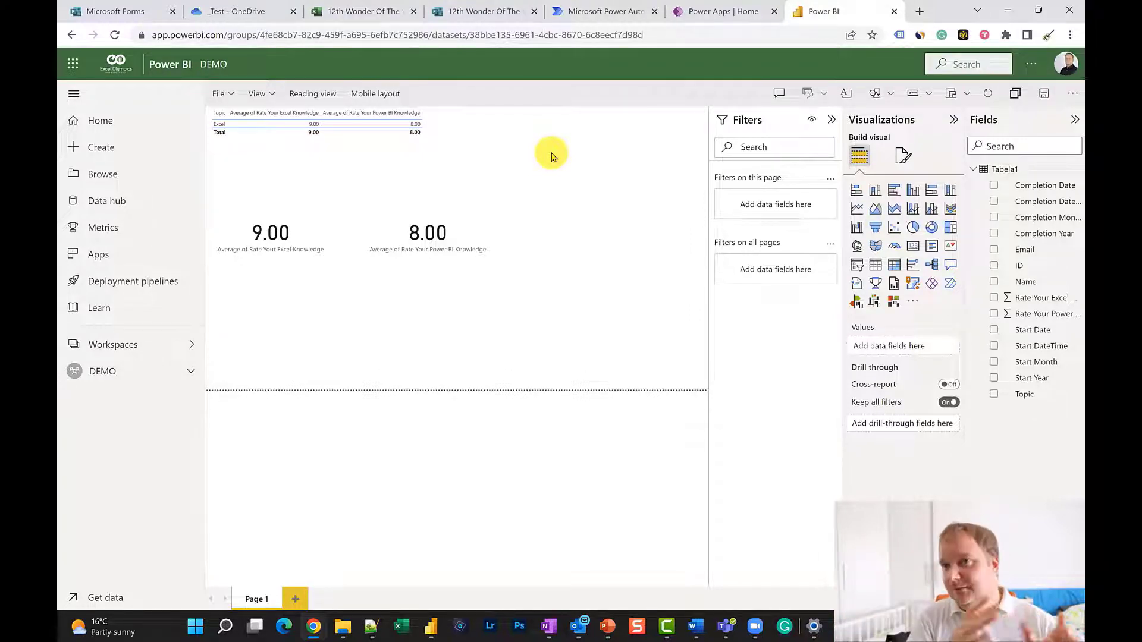
left_click(357, 12)
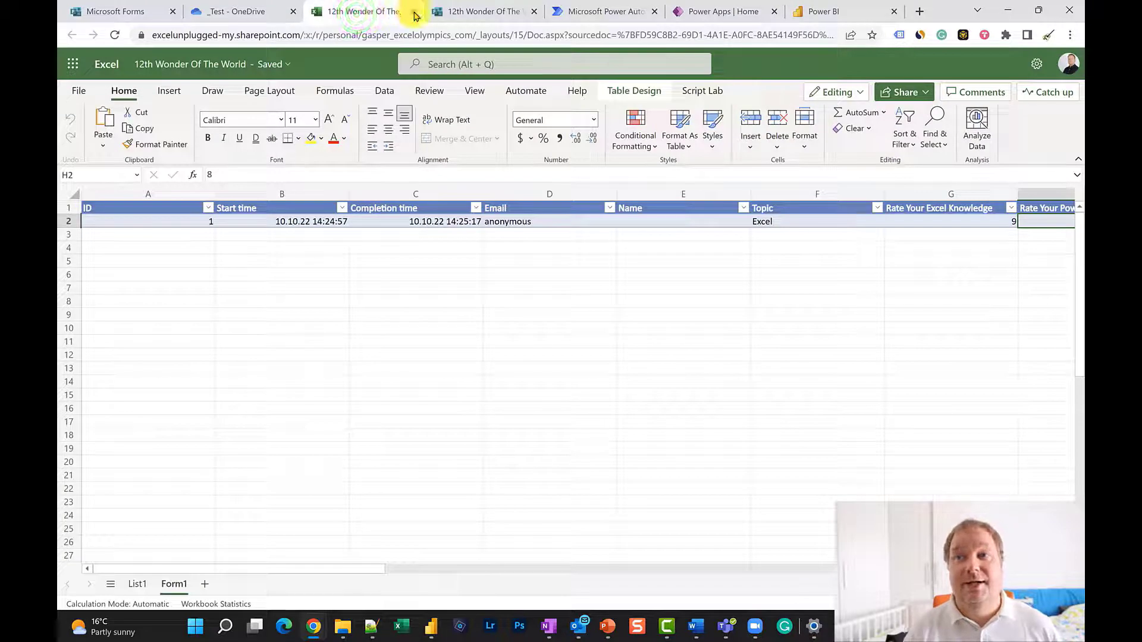
left_click(414, 11)
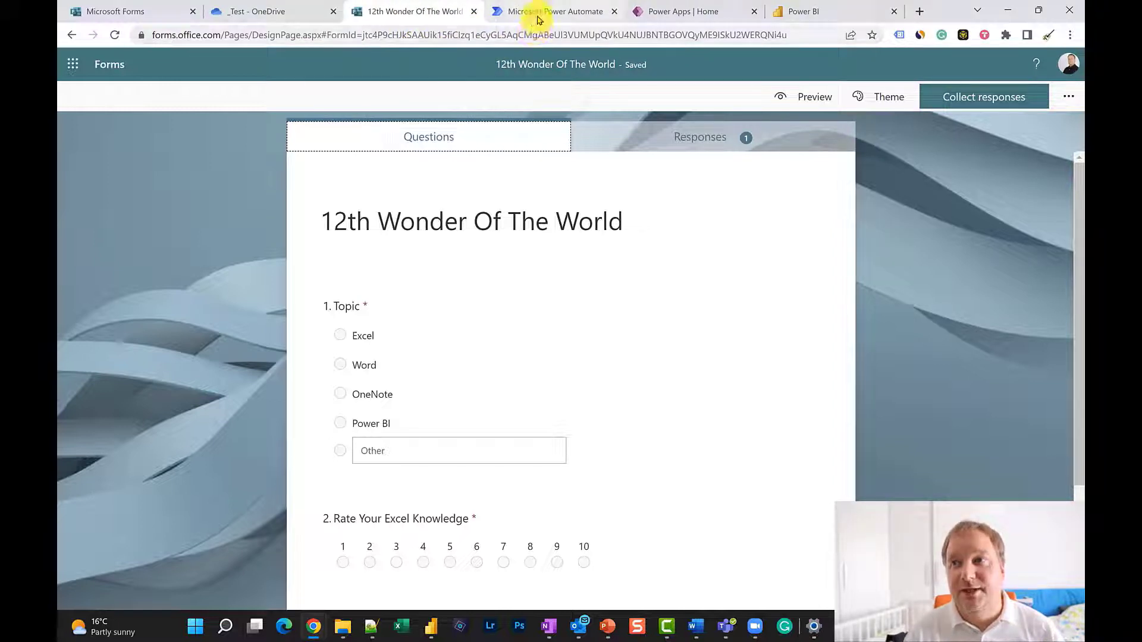
left_click(541, 11)
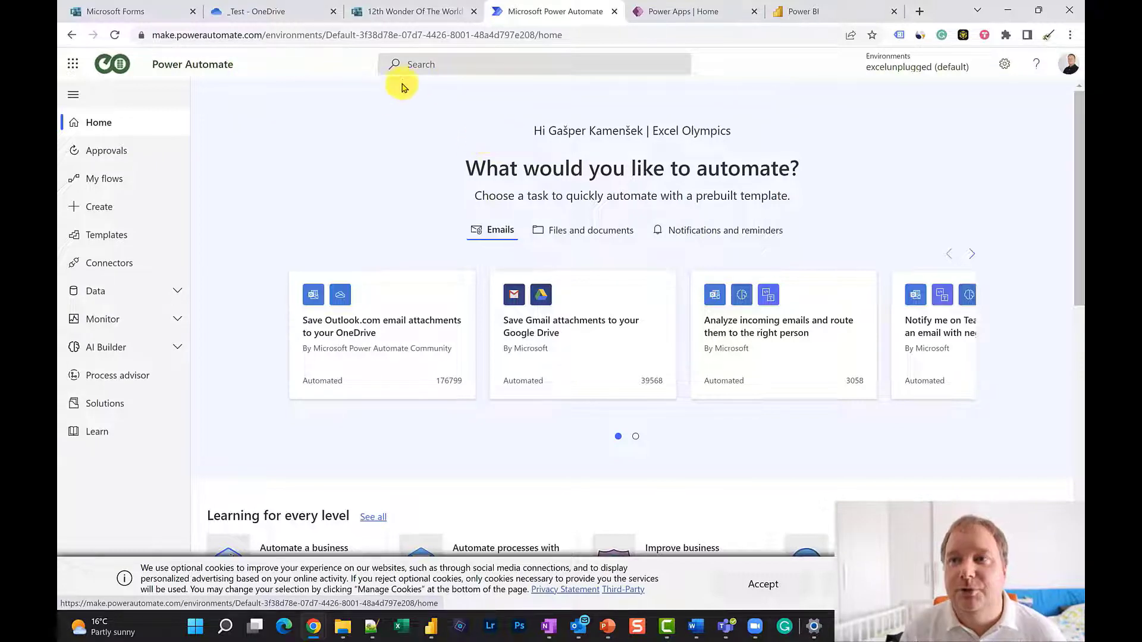
Search Power Automate for "forms power bi" and limit the results to templates
left_click(462, 65)
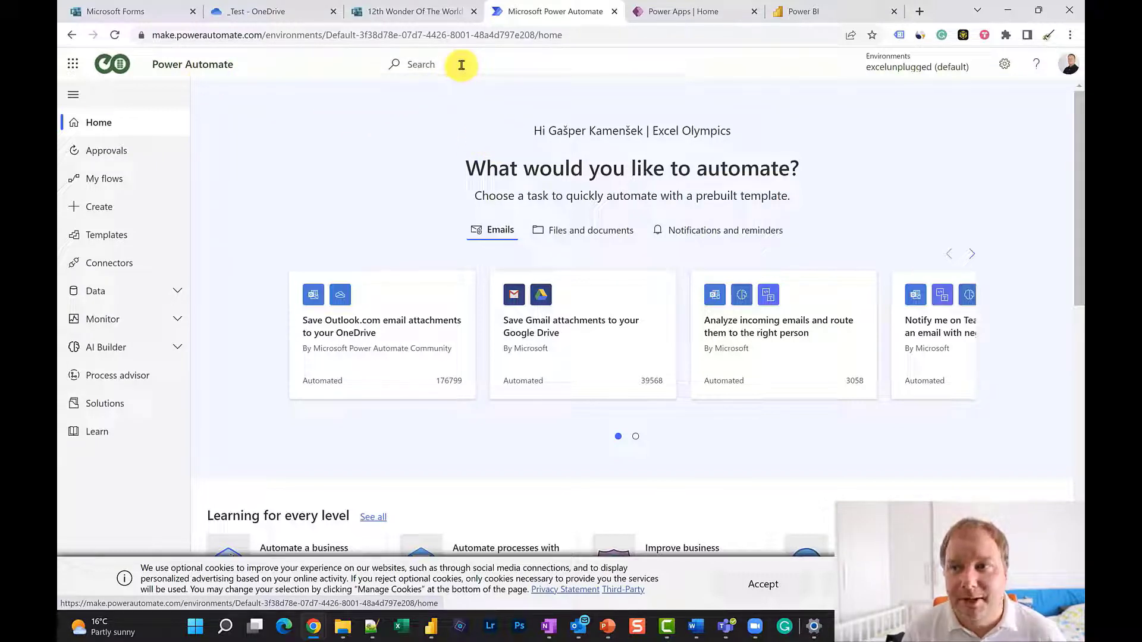
left_click(462, 65)
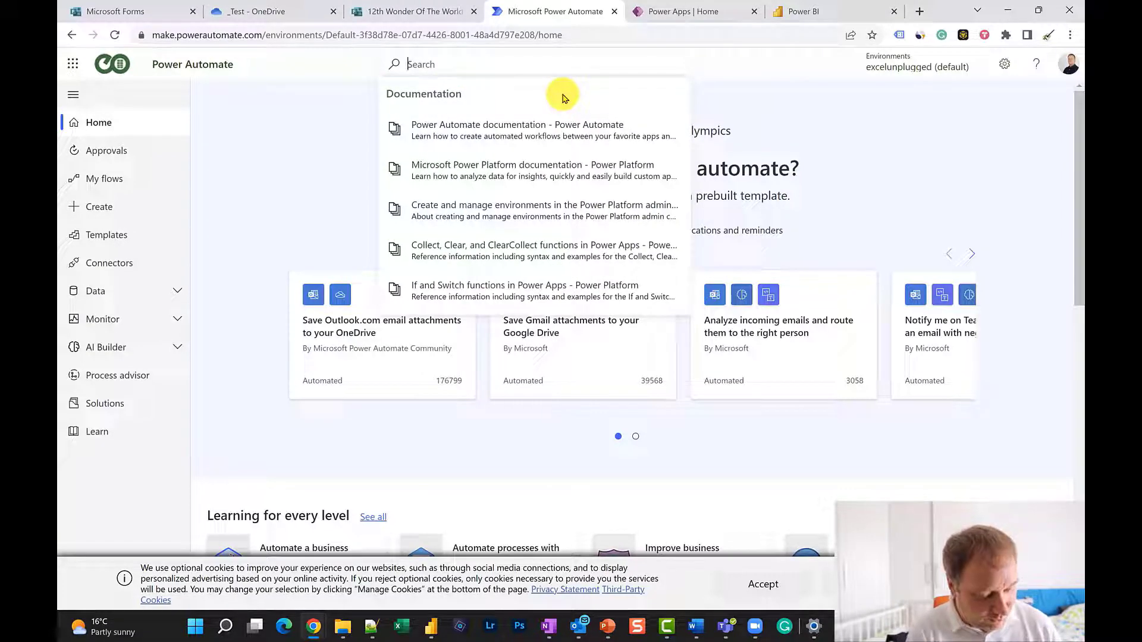
type("forms")
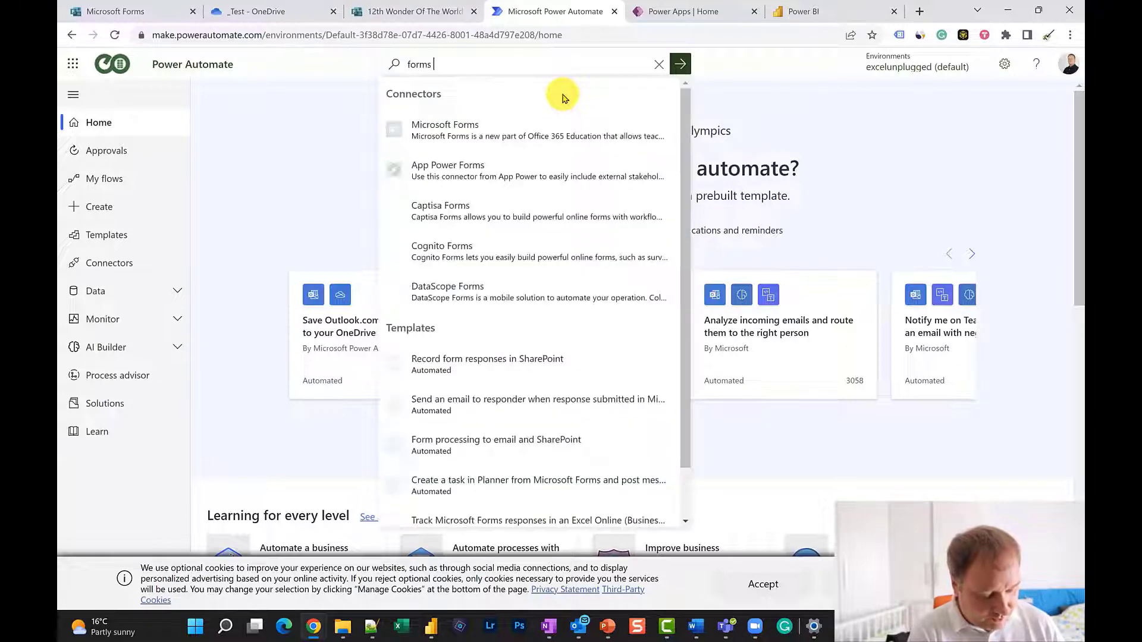
type(" power bi")
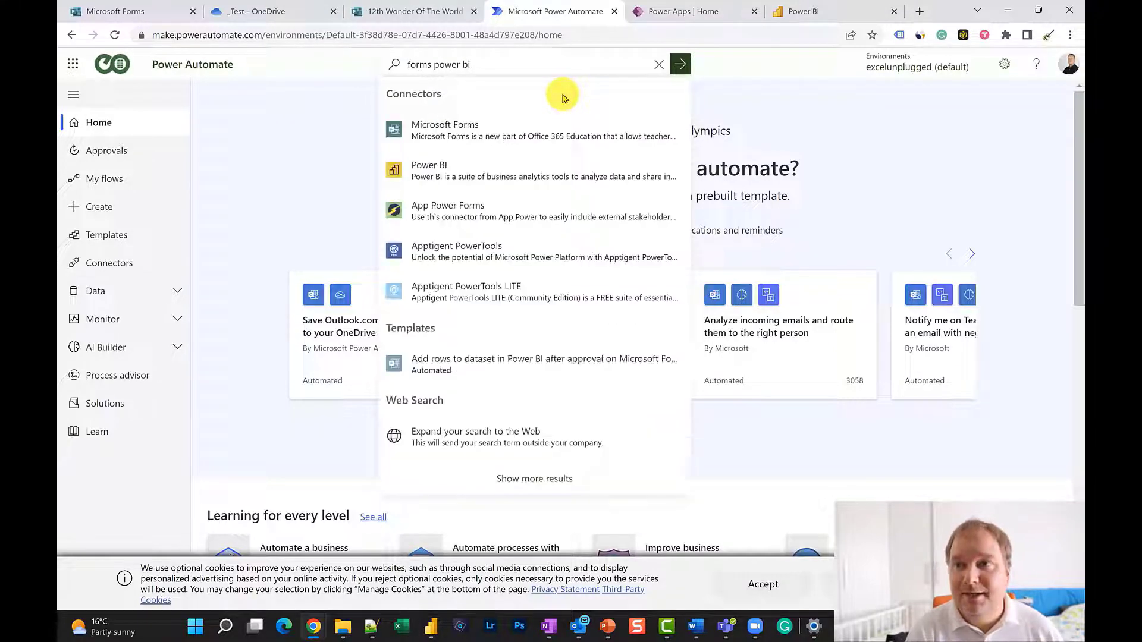
key("Return")
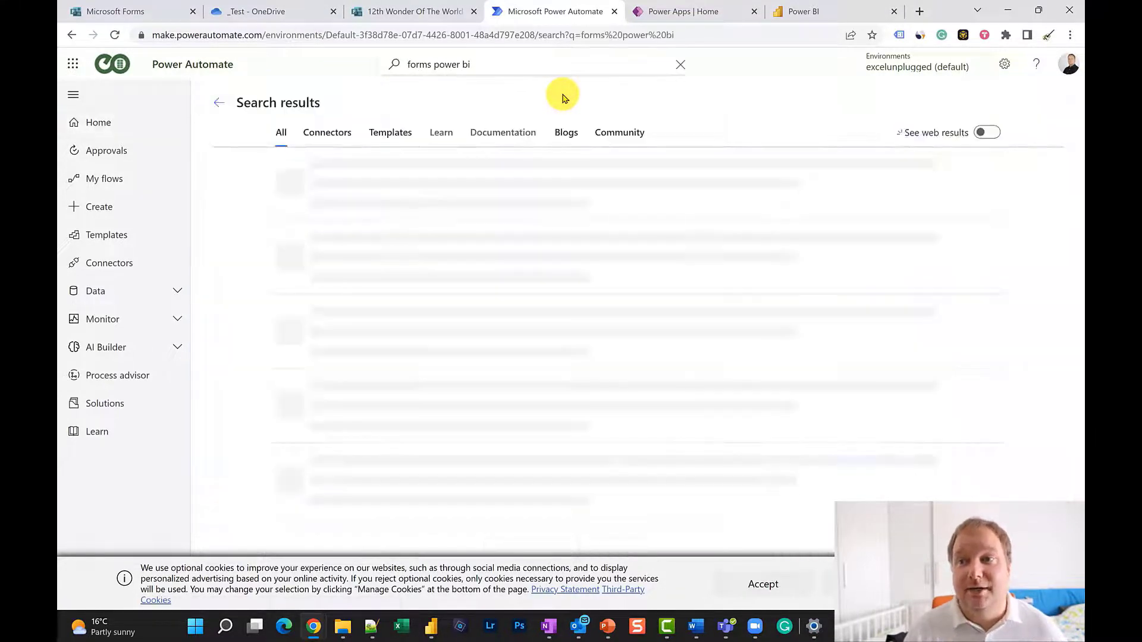
left_click(390, 132)
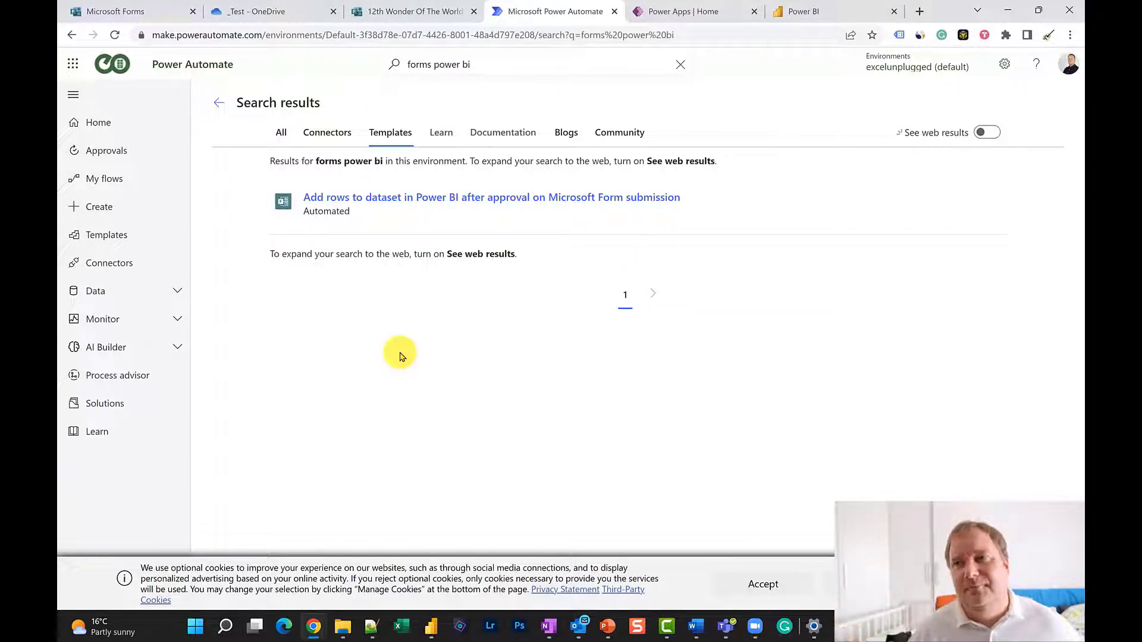
Create a flow from the "Add rows to dataset in Power BI after approval on Microsoft Form submission" template, accepting the cookie notice and listed connections
left_click(415, 204)
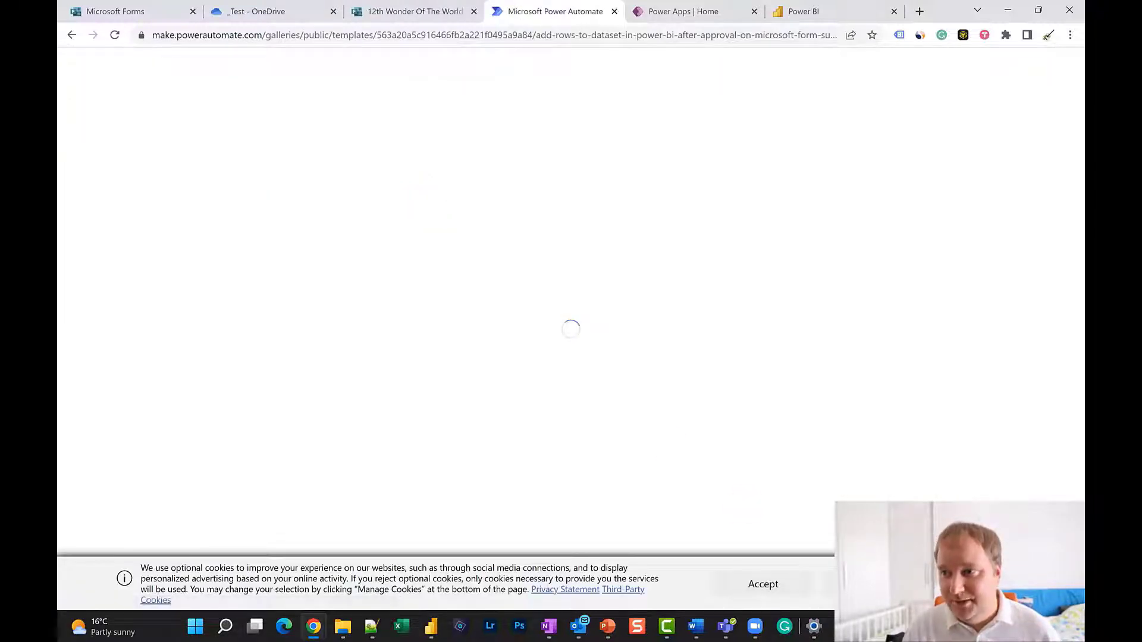
left_click(775, 580)
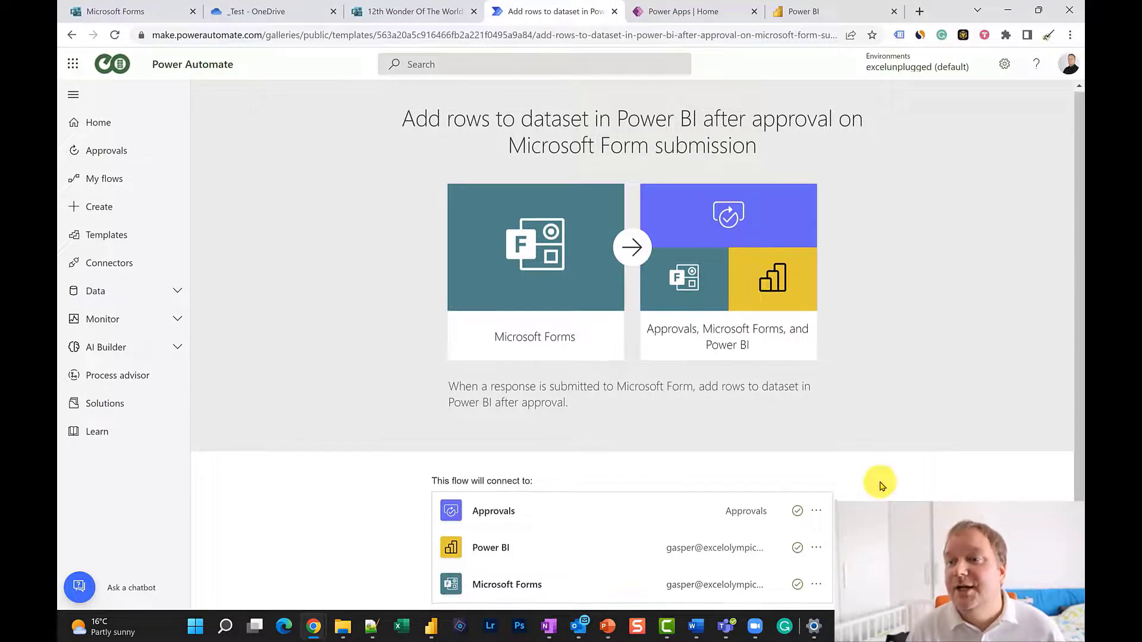
scroll(879, 483, "down", 1)
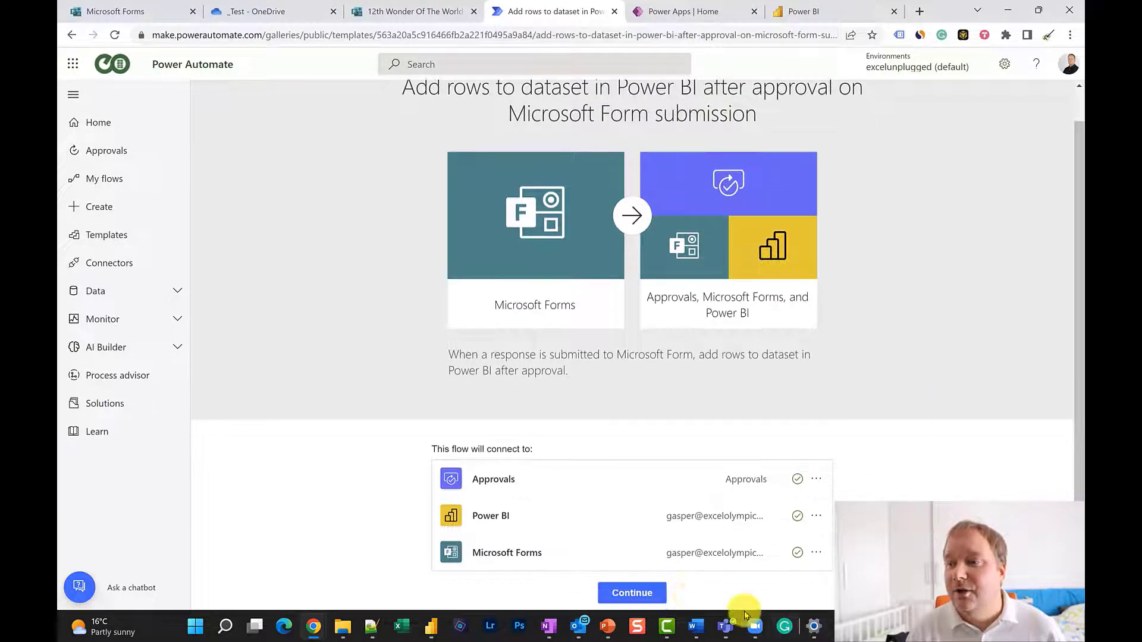
left_click(639, 594)
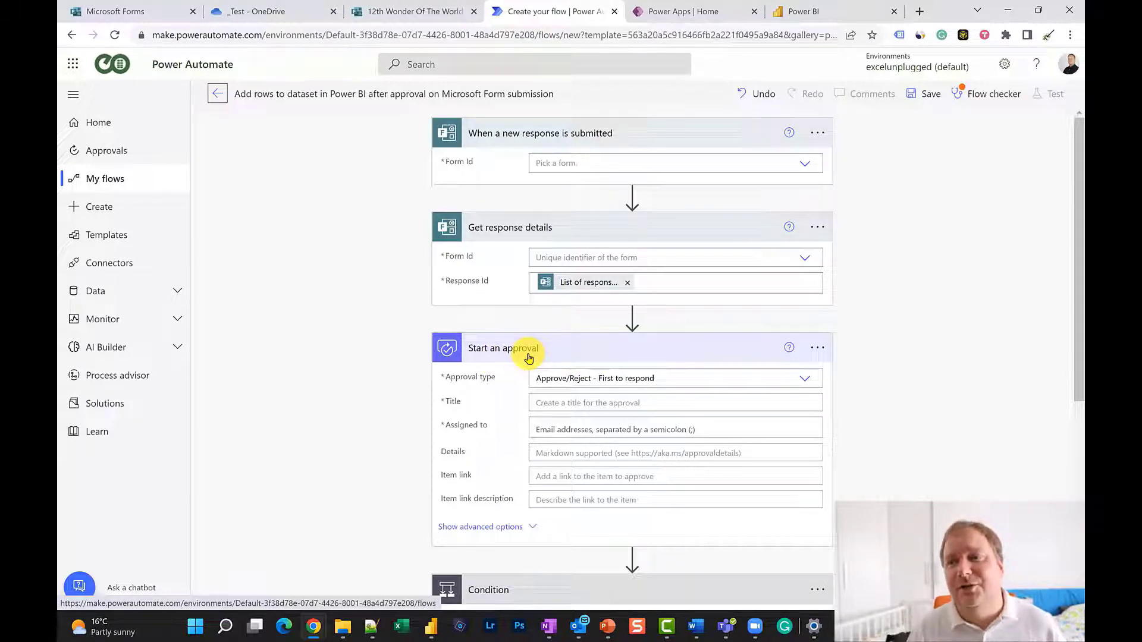
Set the form to 12th Wonder Of The World in both the new-response trigger and the Get response details action
left_click(804, 170)
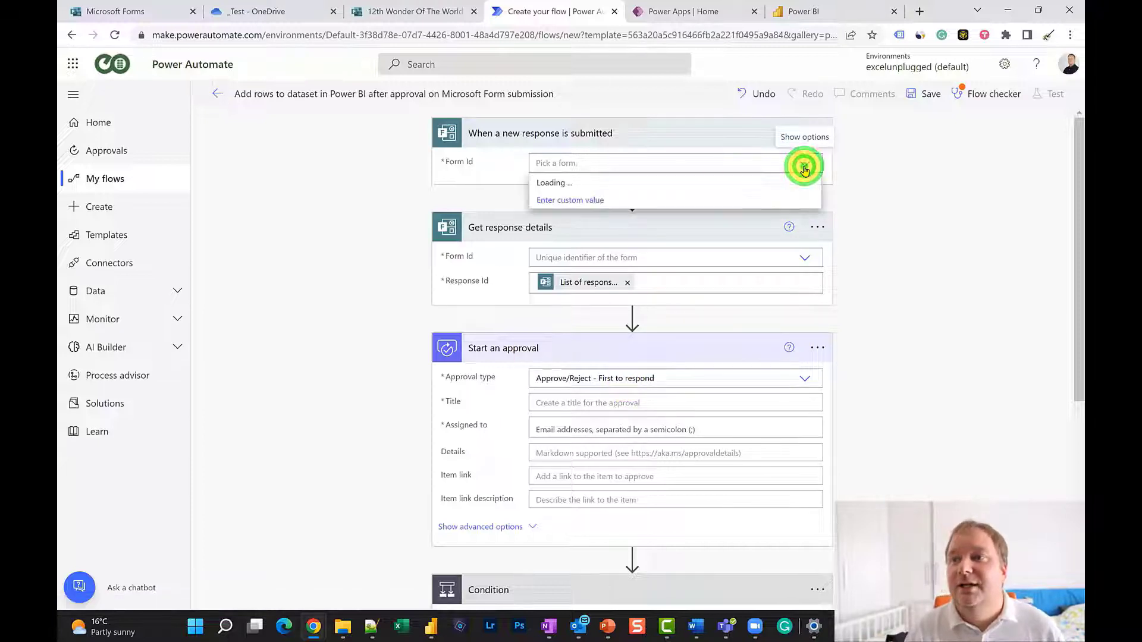
left_click(559, 202)
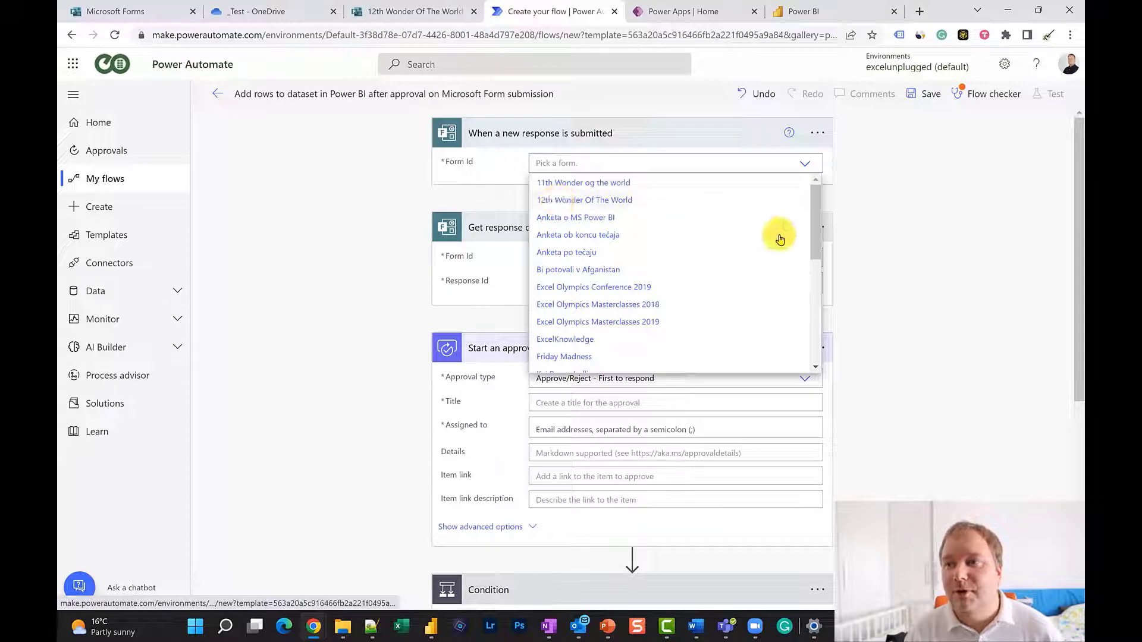
left_click(803, 256)
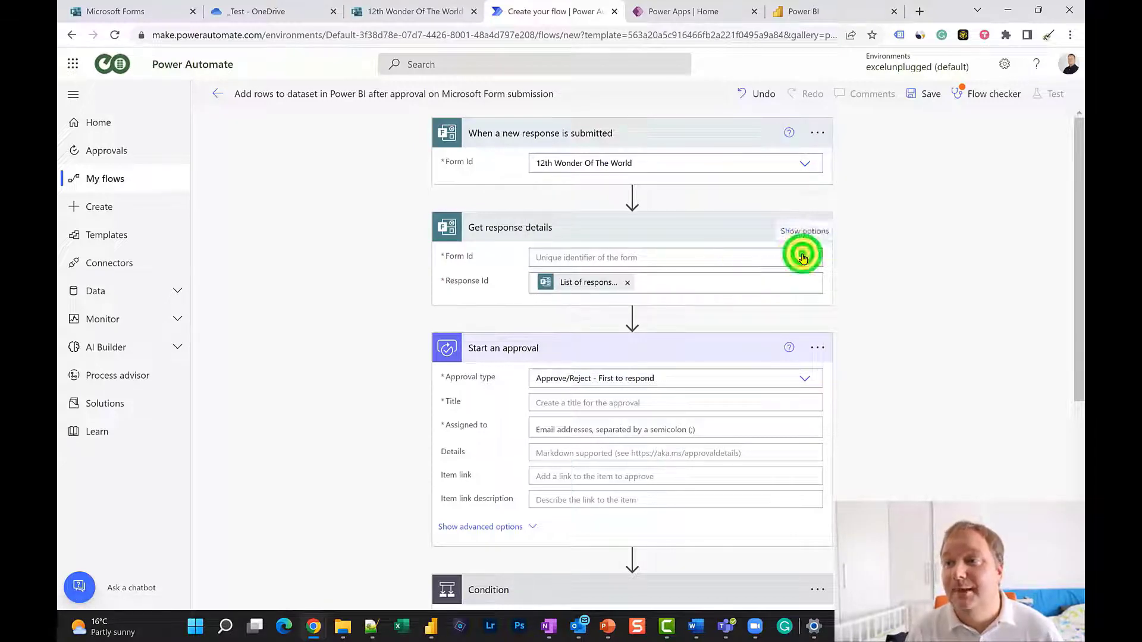
left_click(580, 296)
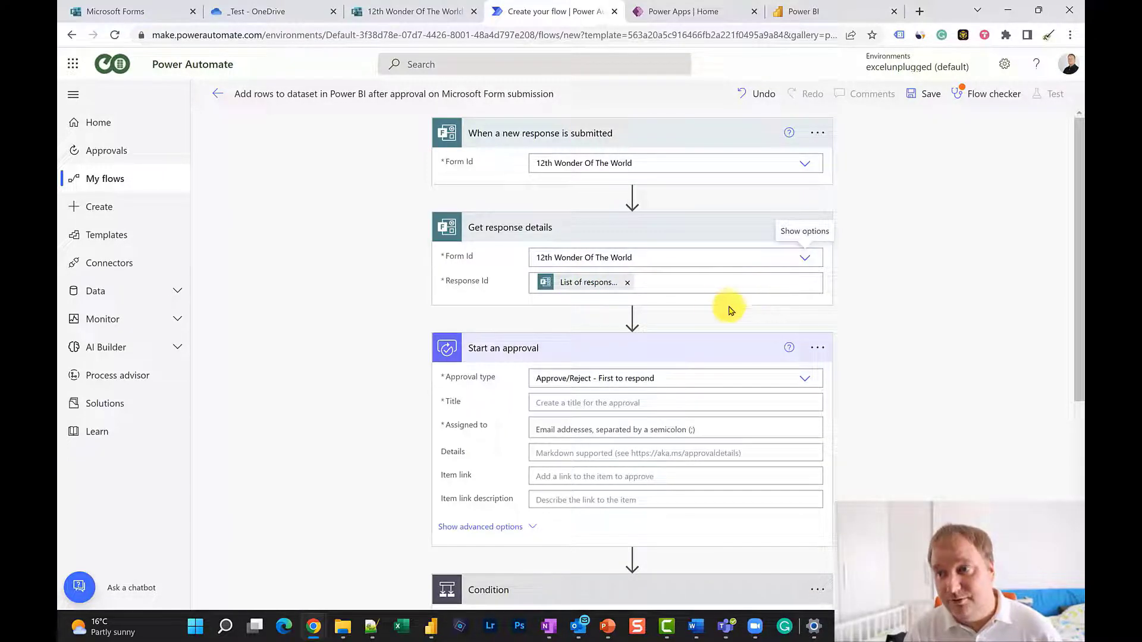
Delete the Start an approval action from the flow
scroll(704, 313, "down", 2)
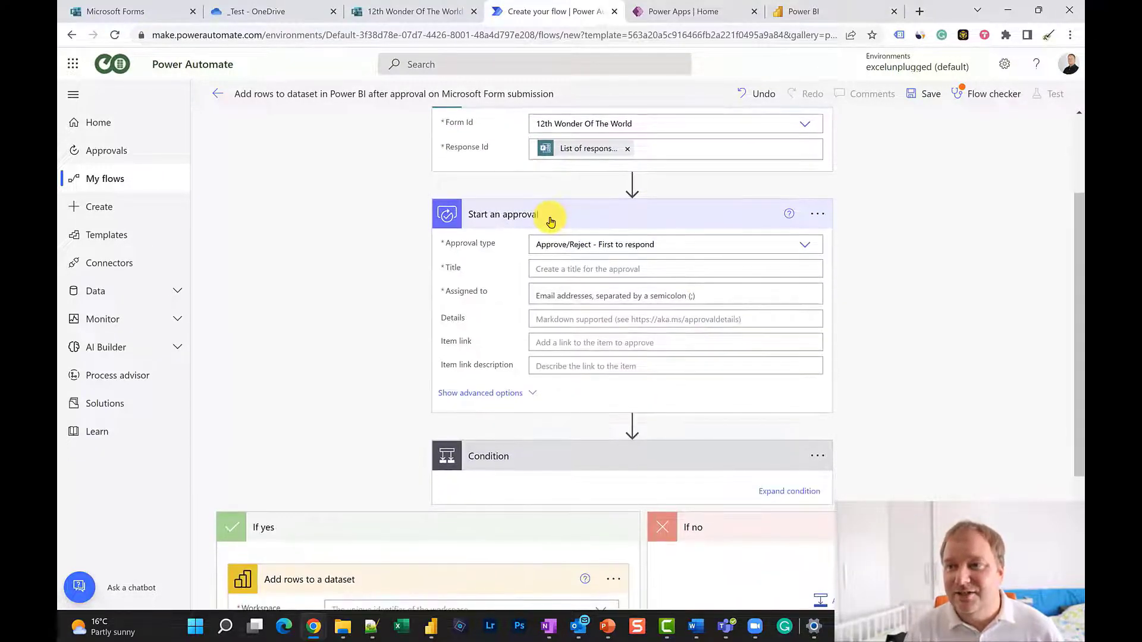
left_click(823, 215)
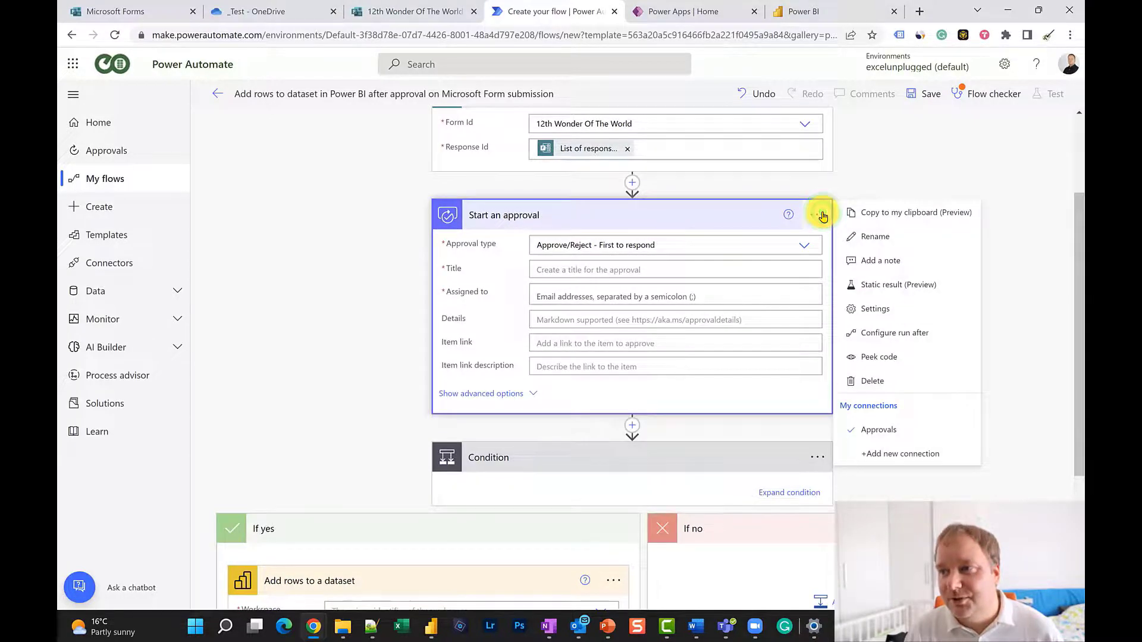
left_click(333, 227)
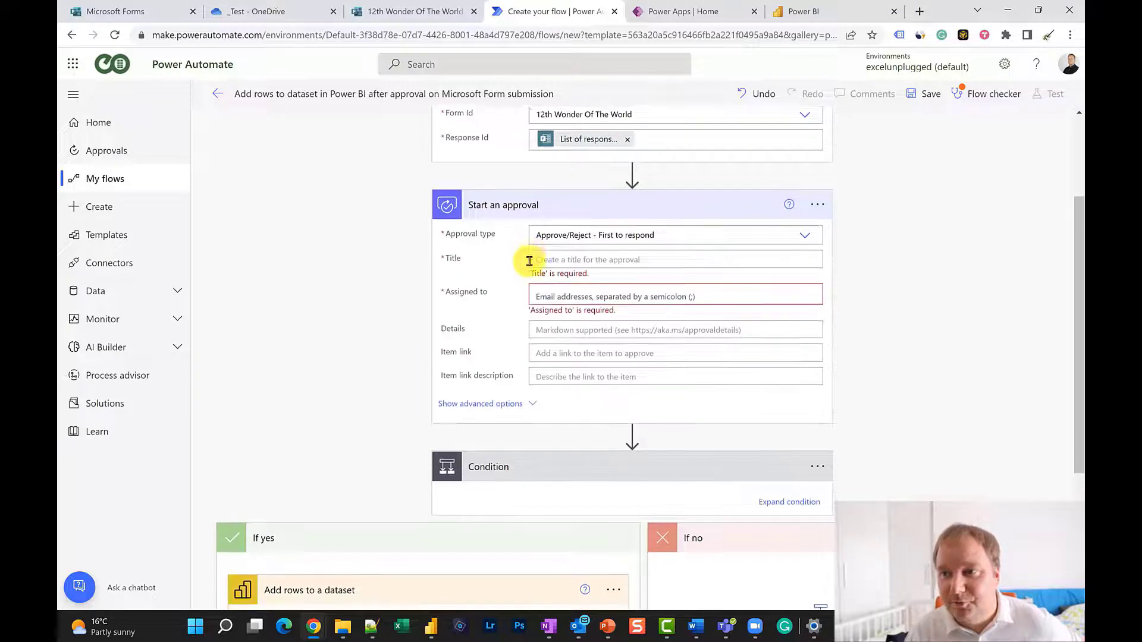
scroll(527, 258, "down", 4)
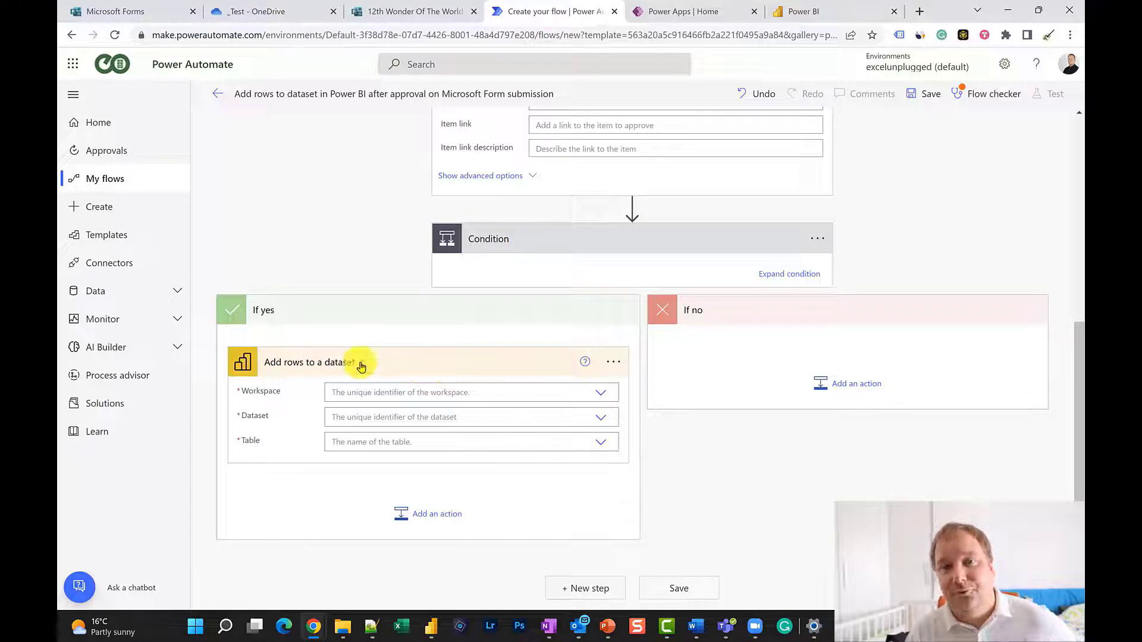
scroll(360, 366, "up", 5)
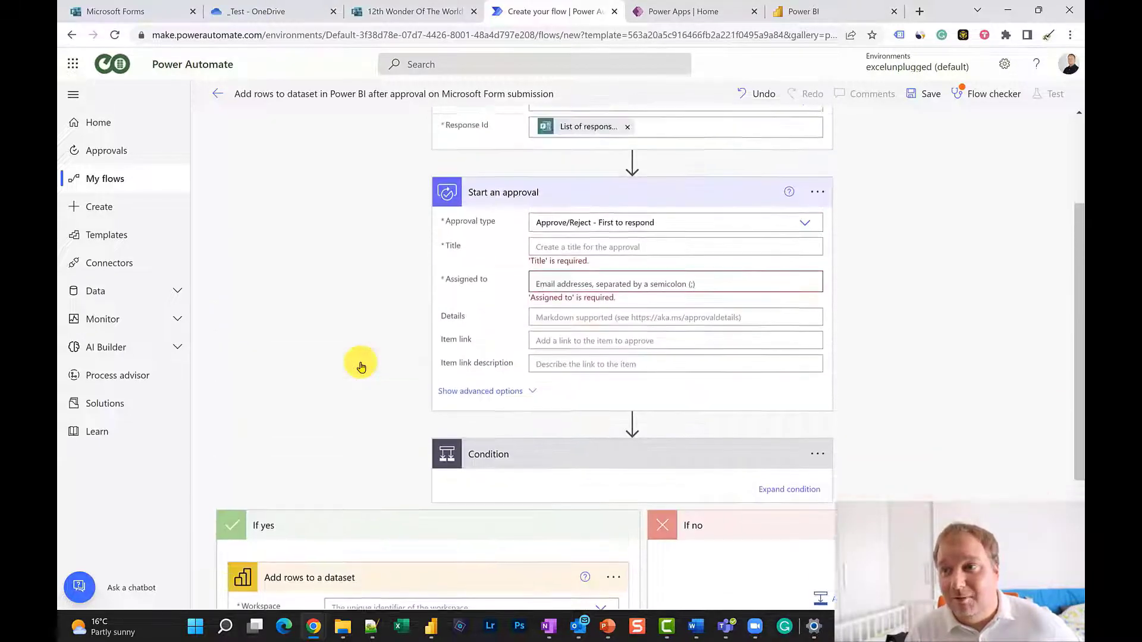
left_click(817, 245)
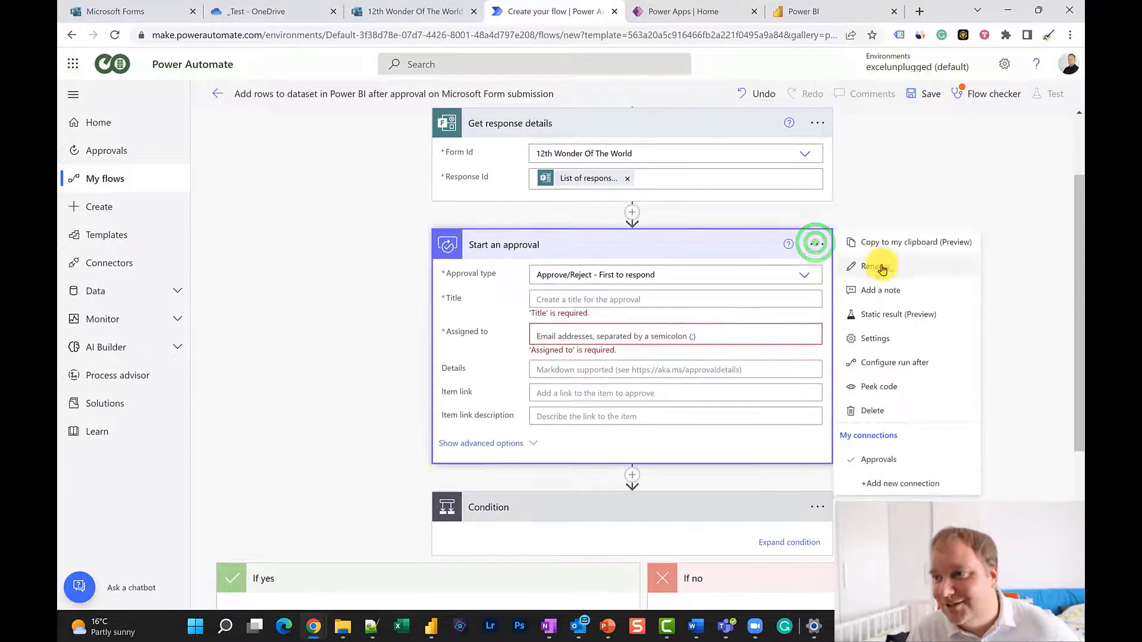
left_click(889, 410)
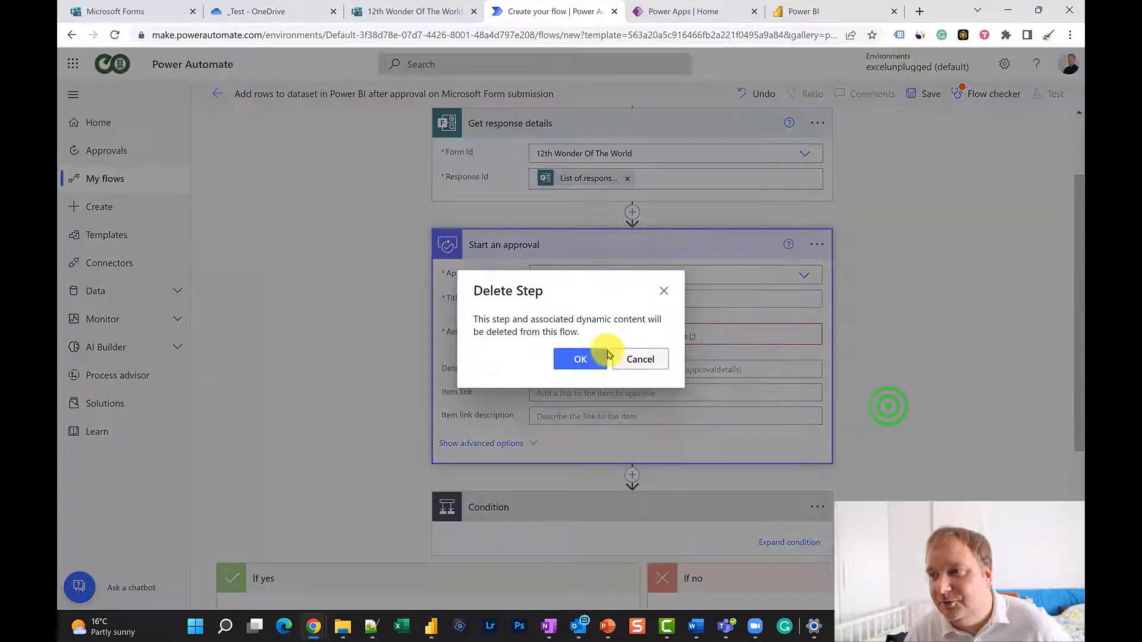
left_click(586, 357)
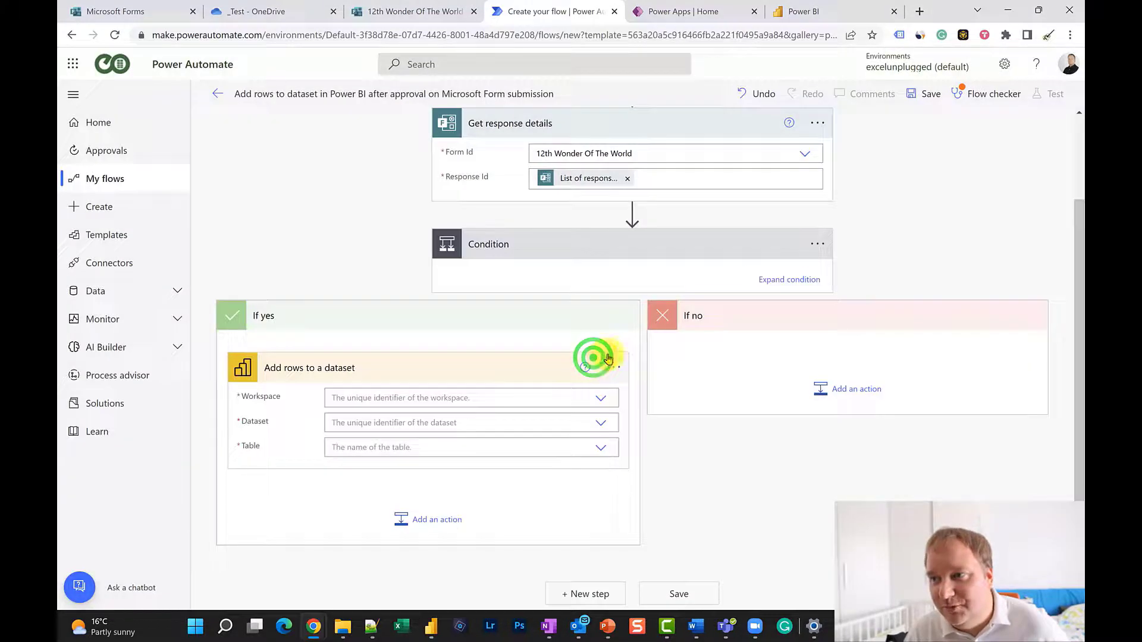
Delete the Condition together with its If yes and If no branches
left_click(816, 248)
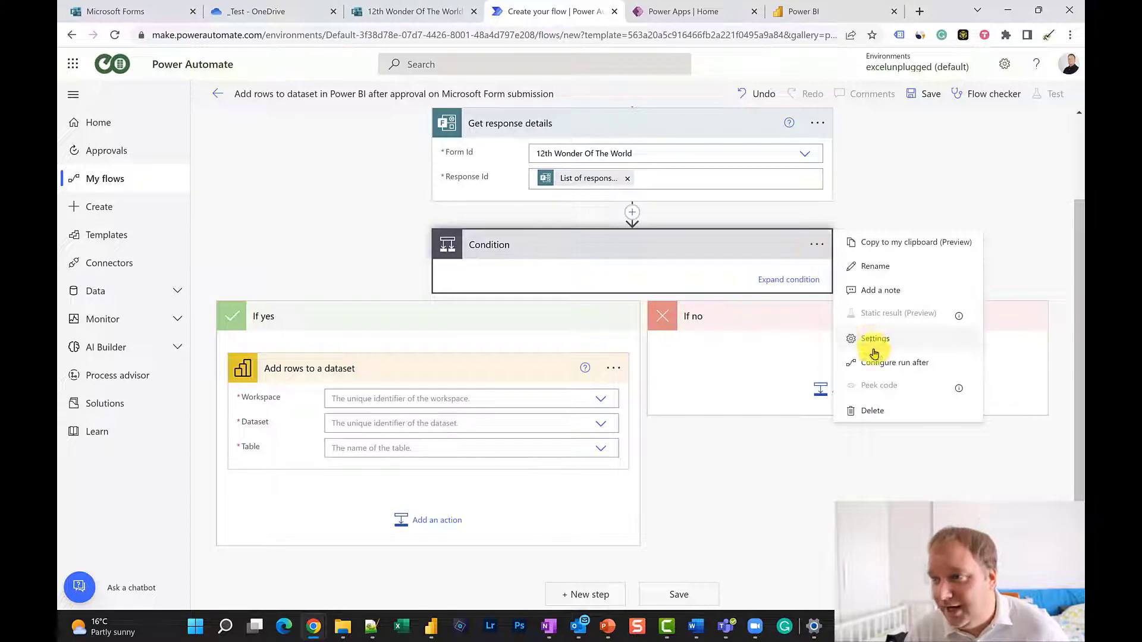
left_click(870, 411)
left_click(588, 357)
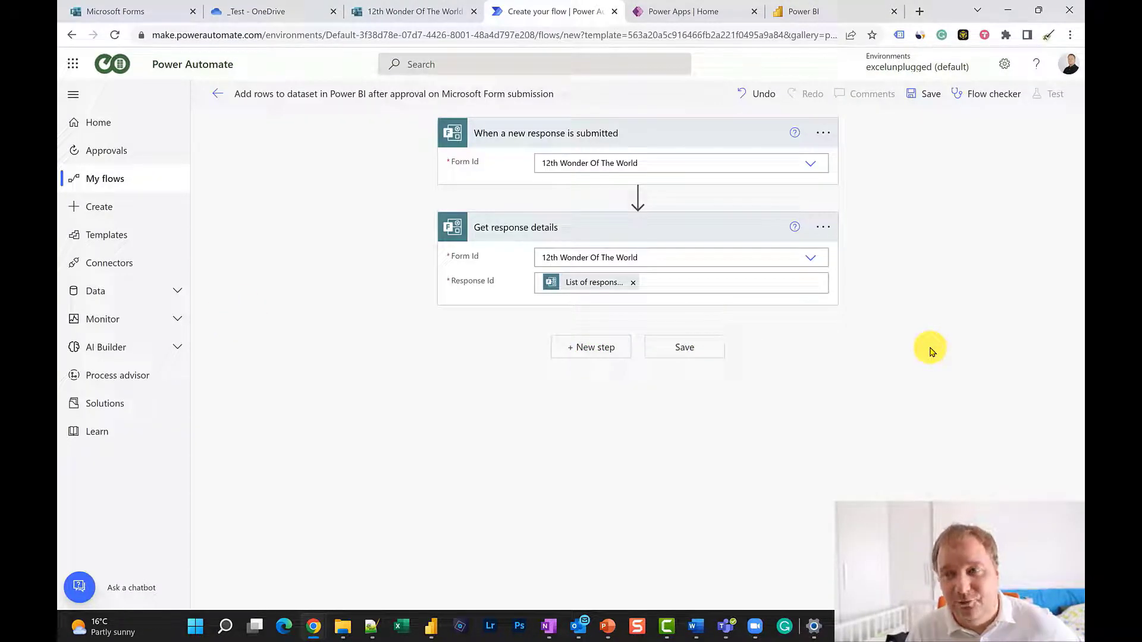
Append the Power BI action Add rows to a dataset after Get response details and set its workspace to DEMO
left_click(594, 352)
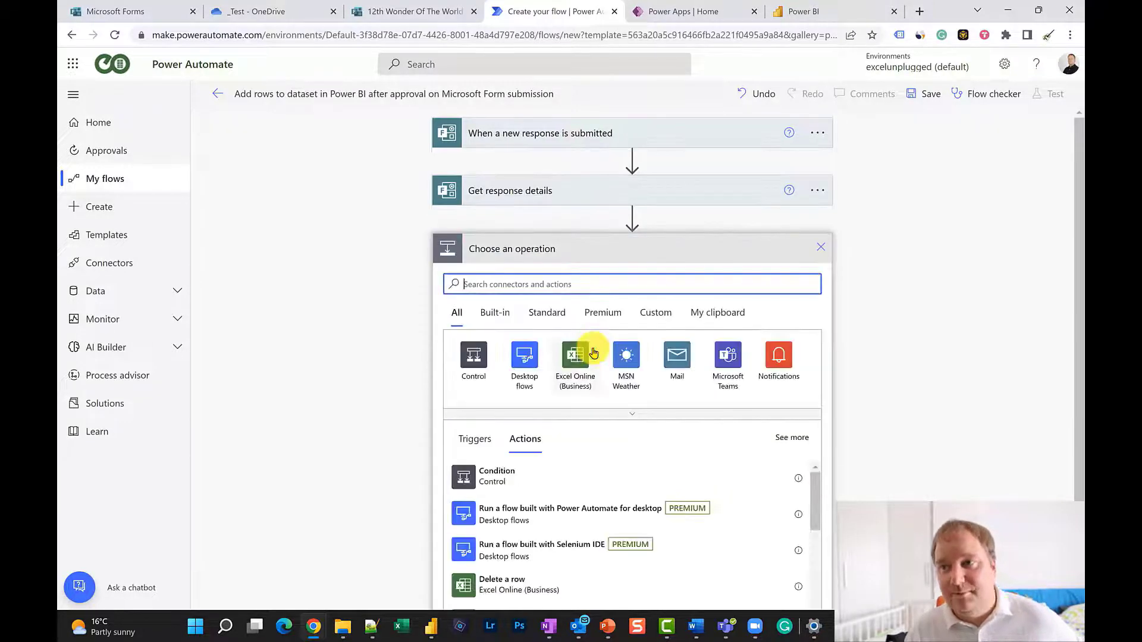
left_click(555, 284)
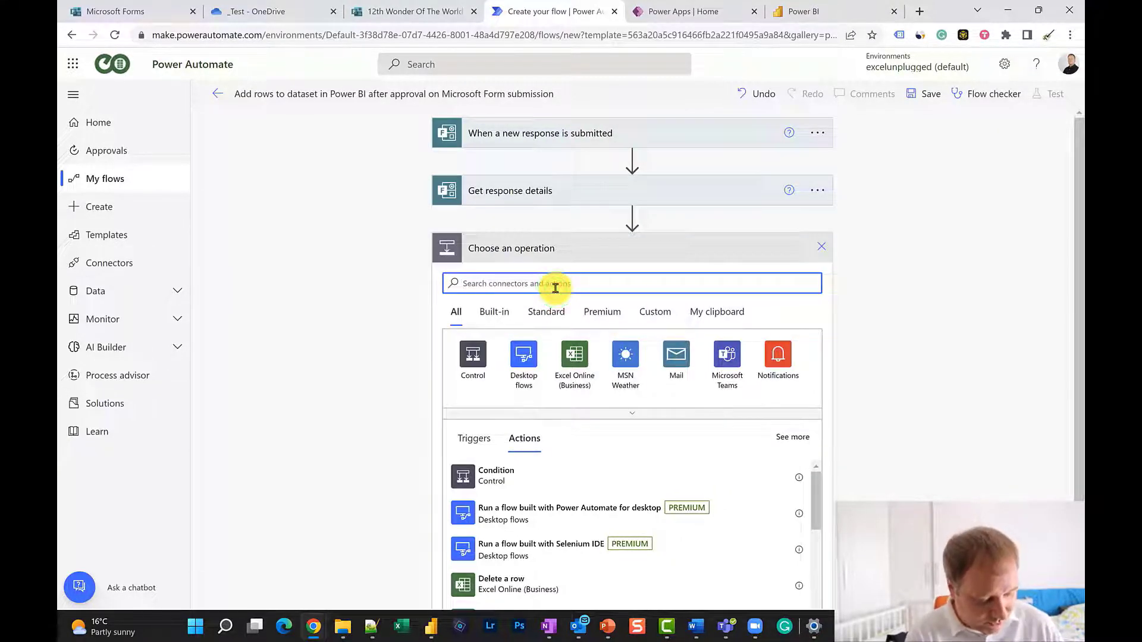
type("add rows")
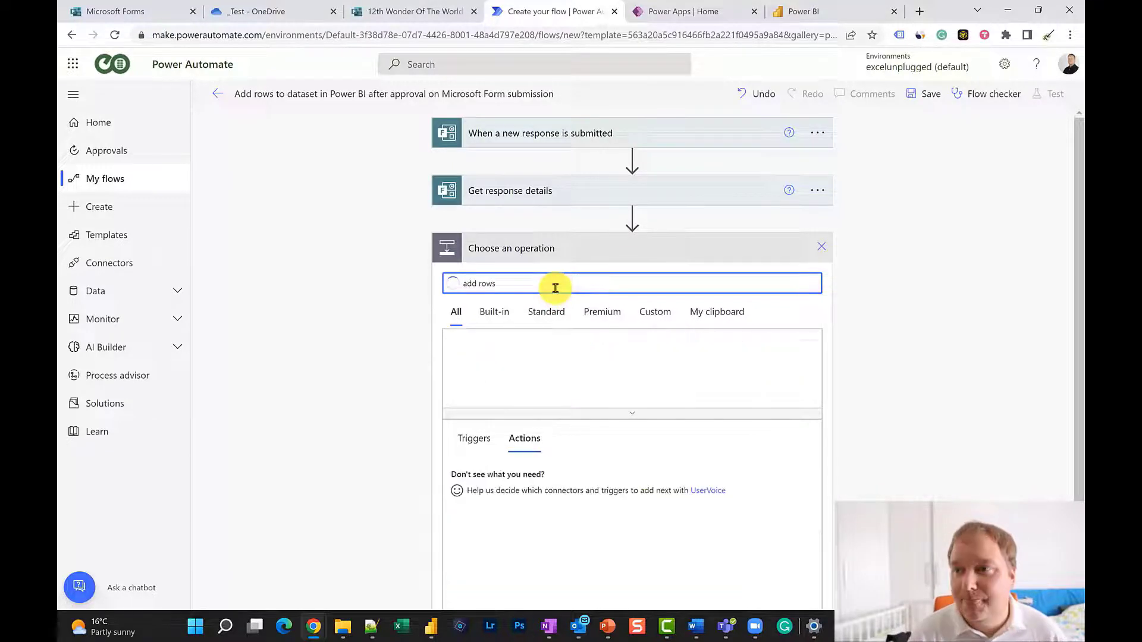
left_click(580, 360)
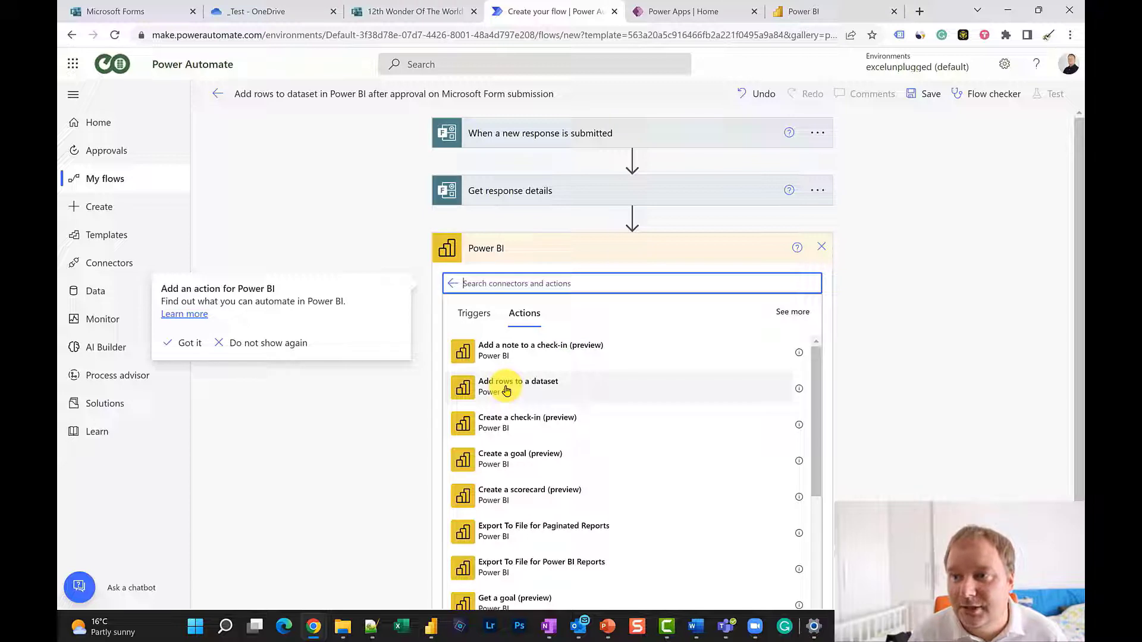
left_click(507, 391)
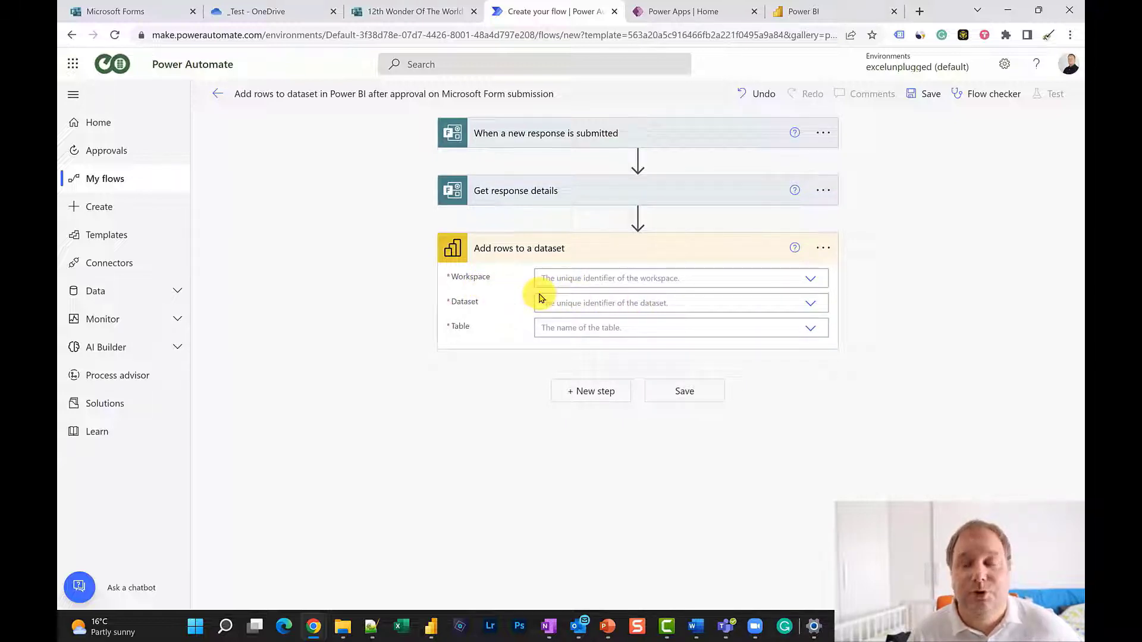
left_click(810, 278)
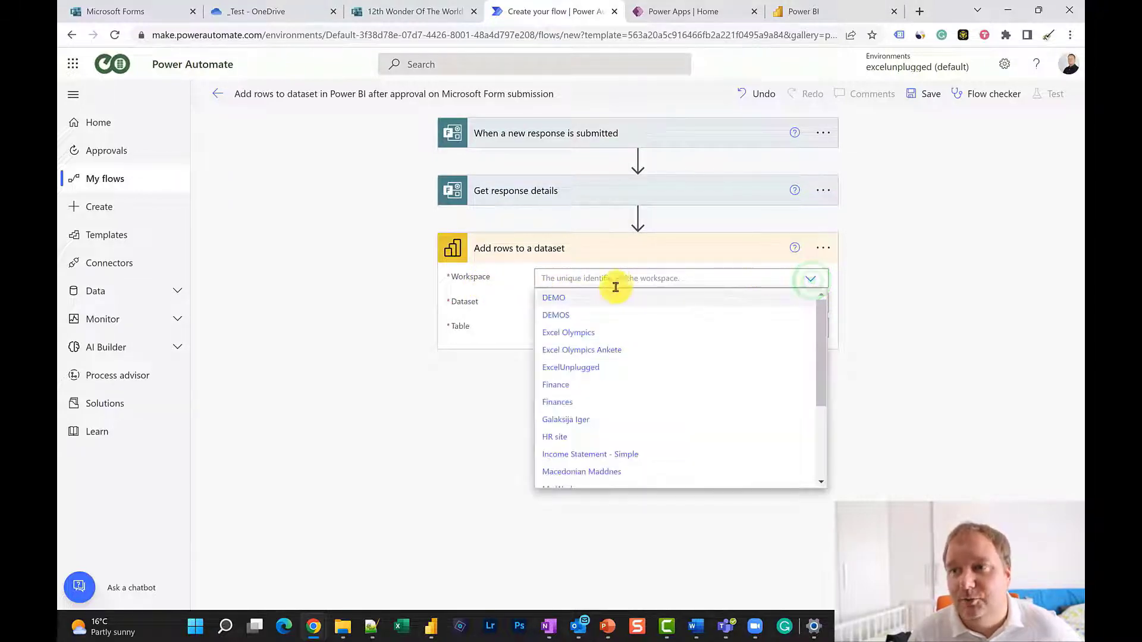
left_click(582, 299)
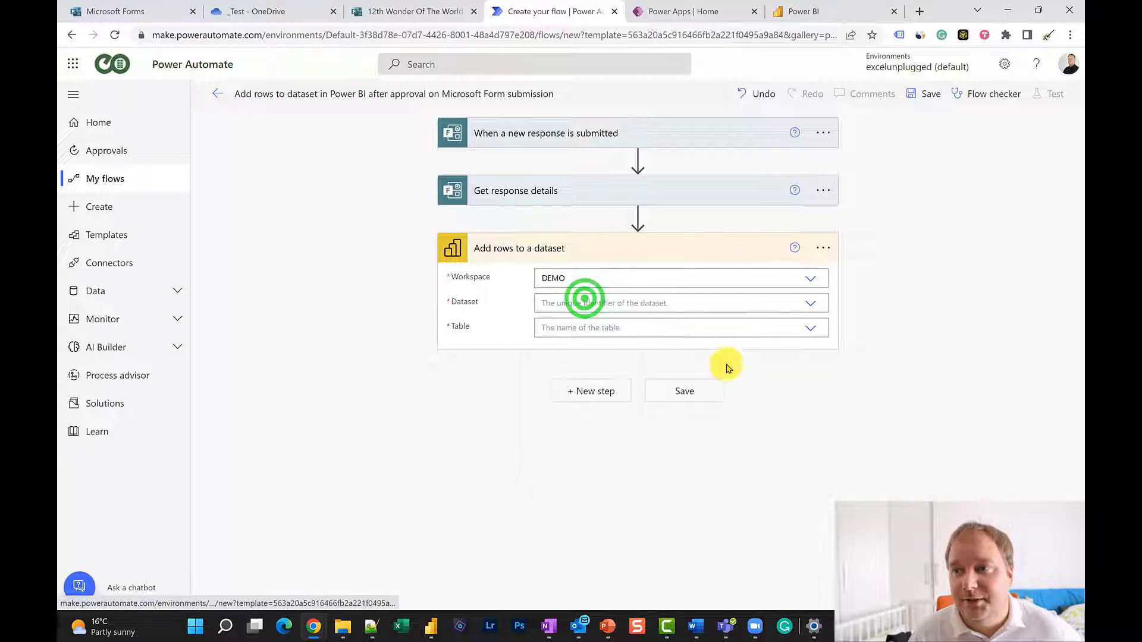
Check which datasets the Add rows to a dataset action offers for the DEMO workspace
left_click(815, 305)
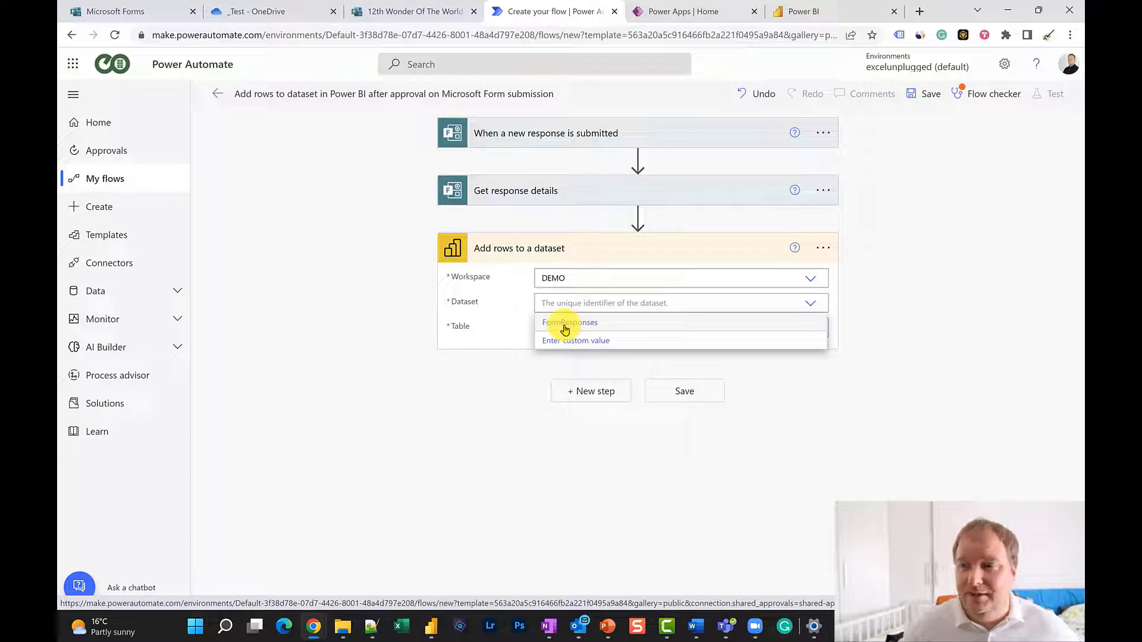
left_click(365, 280)
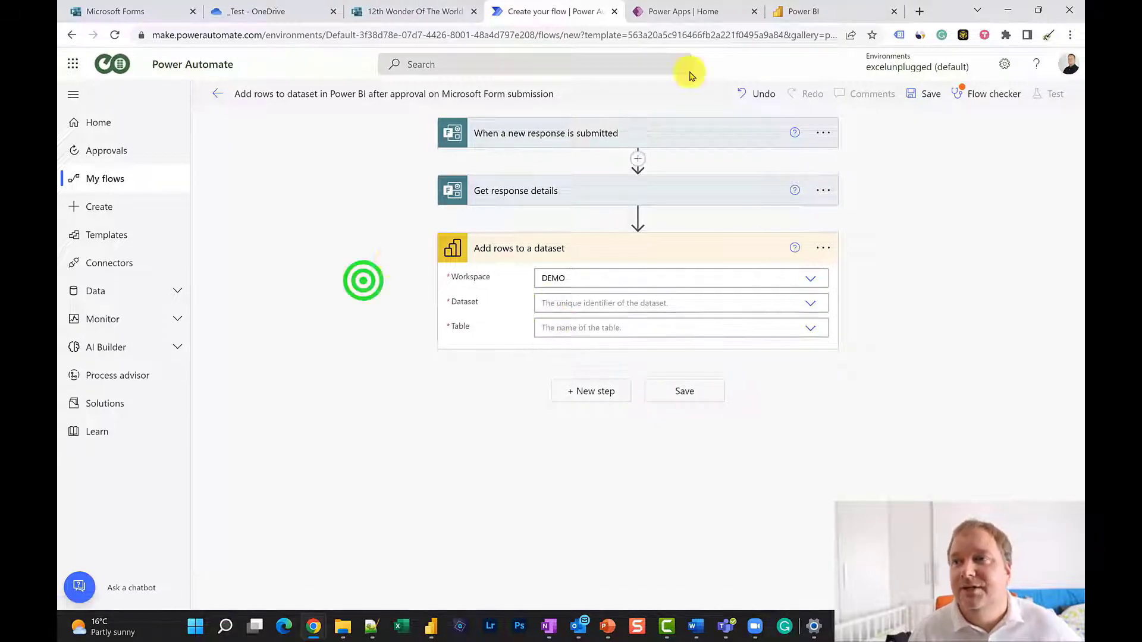
Switch to Power BI and save the unsaved report as Report 1 in the DEMO workspace
left_click(813, 14)
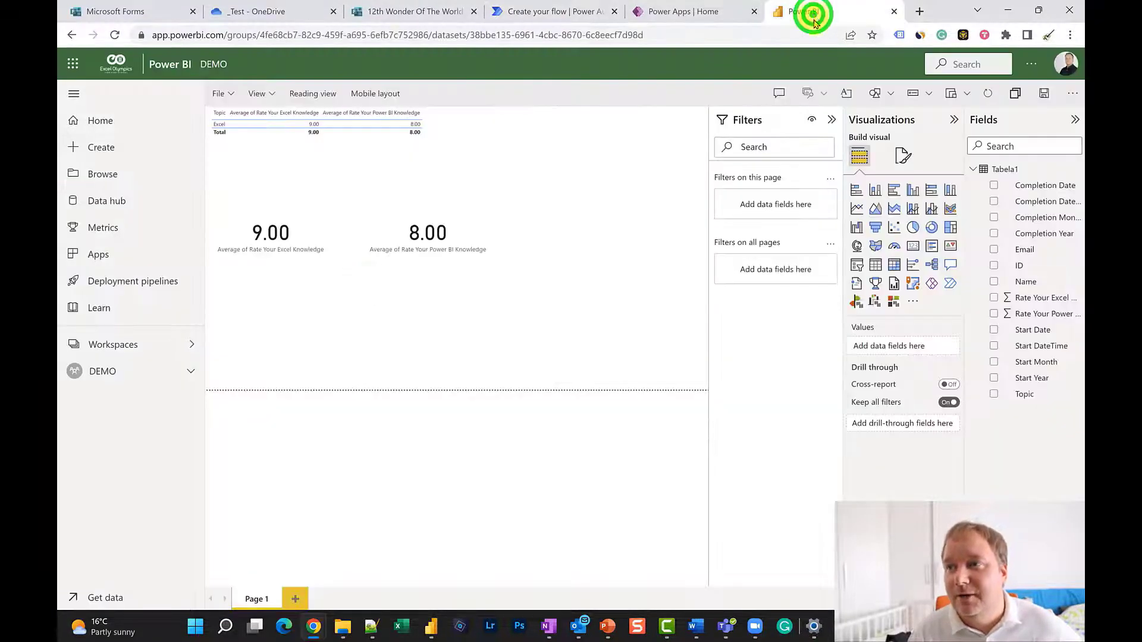
left_click(107, 373)
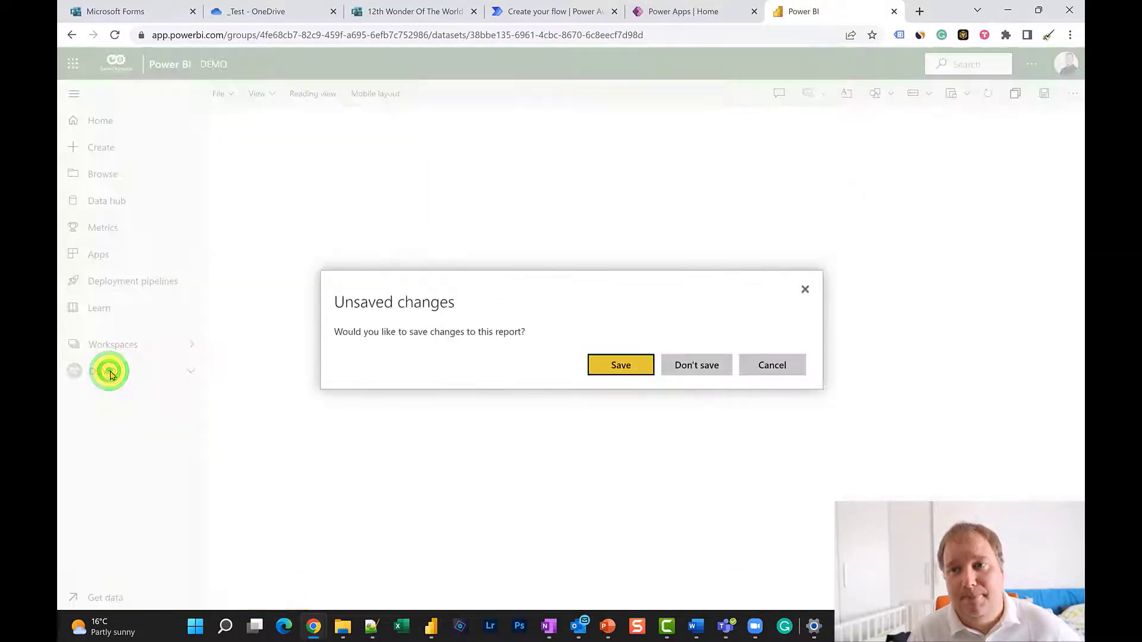
left_click(619, 376)
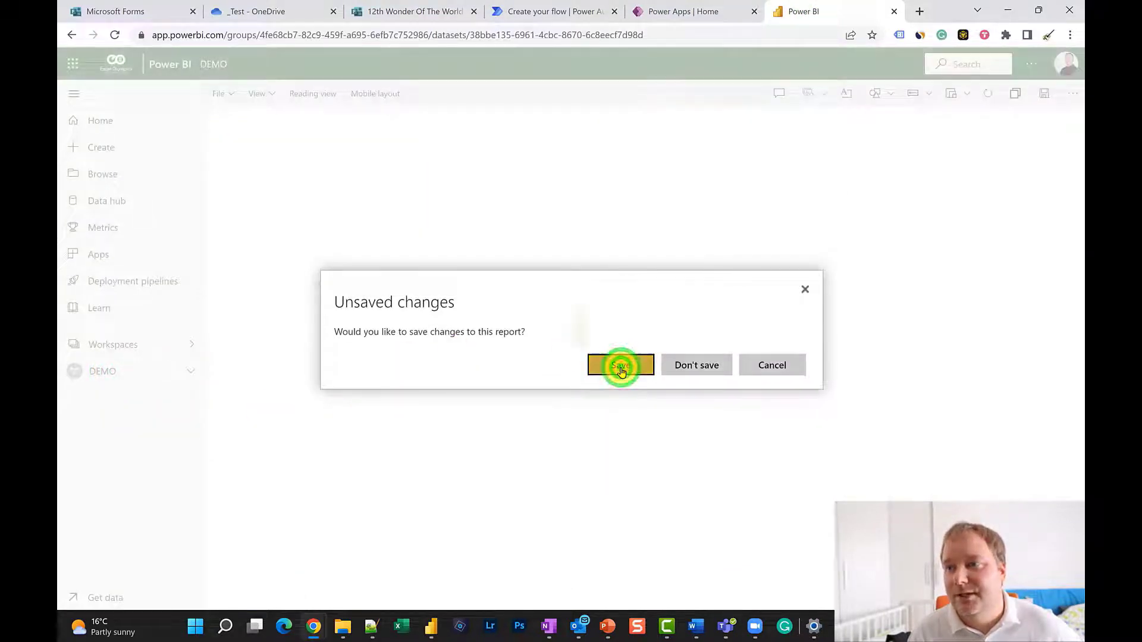
left_click(543, 303)
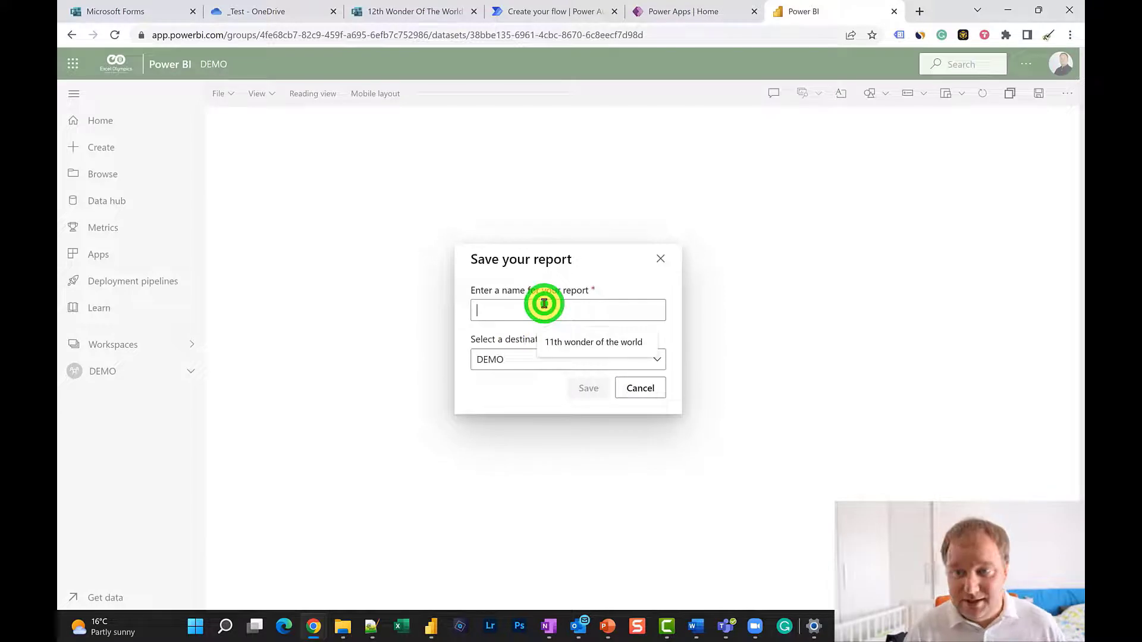
type("Report 1")
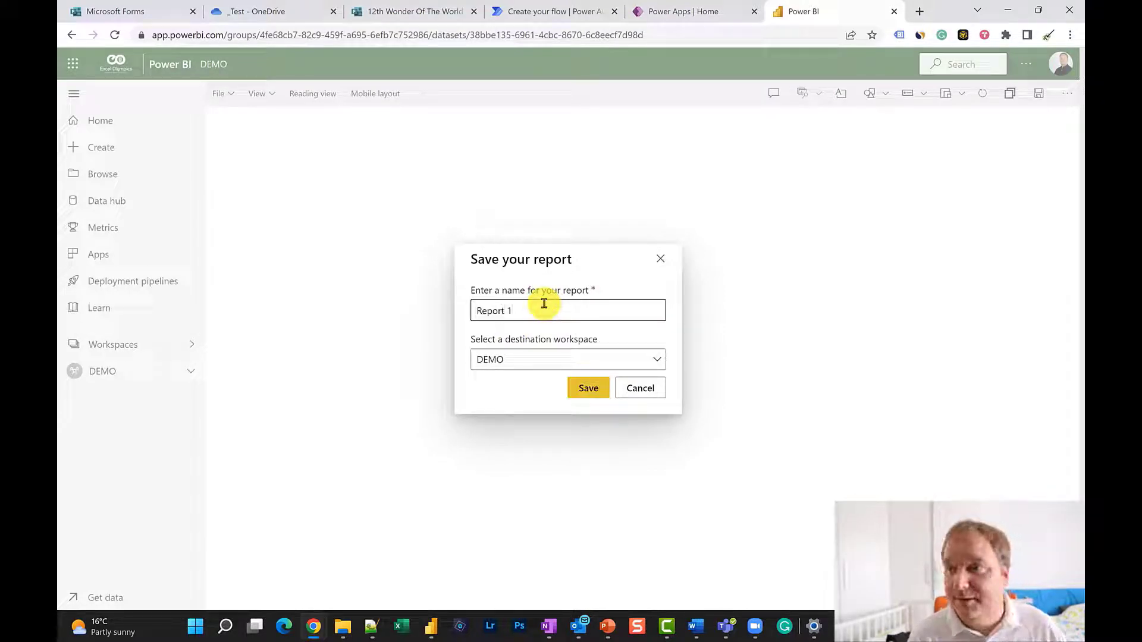
left_click(588, 388)
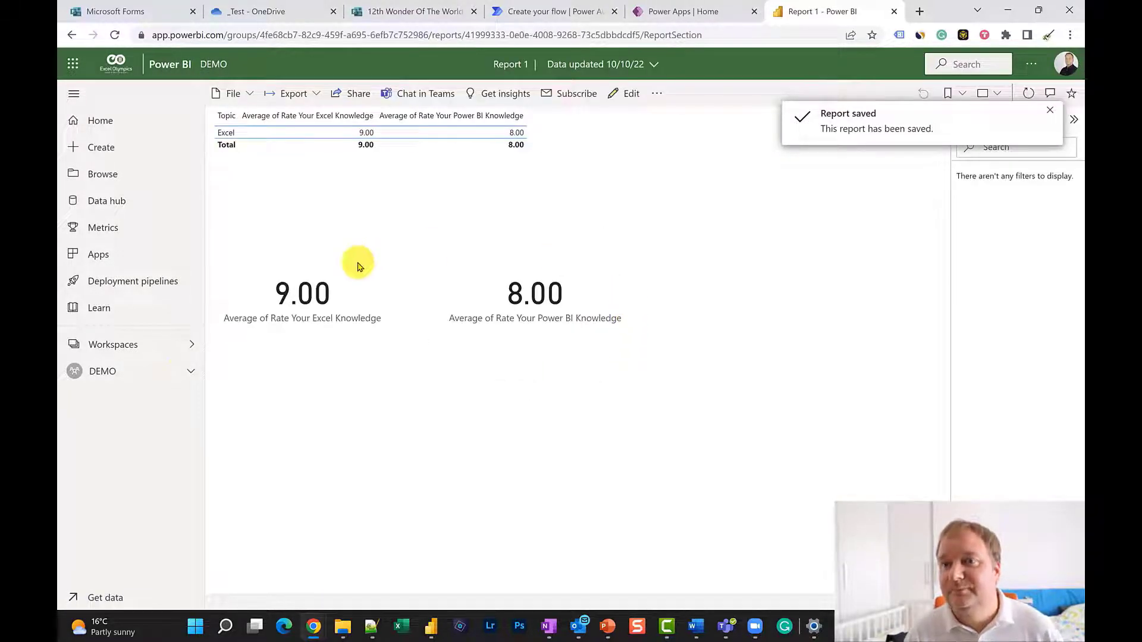
Open the DEMO workspace content and compare the FormResponses dataset's type with that of the Demo Sales dataset
left_click(128, 370)
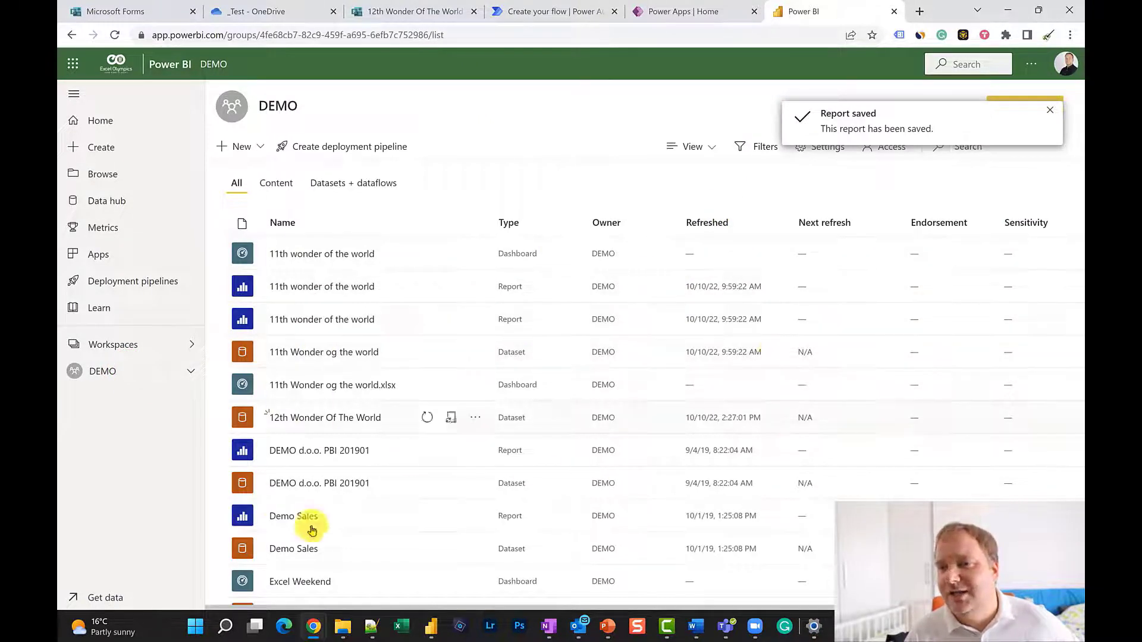
scroll(520, 288, "down", 4)
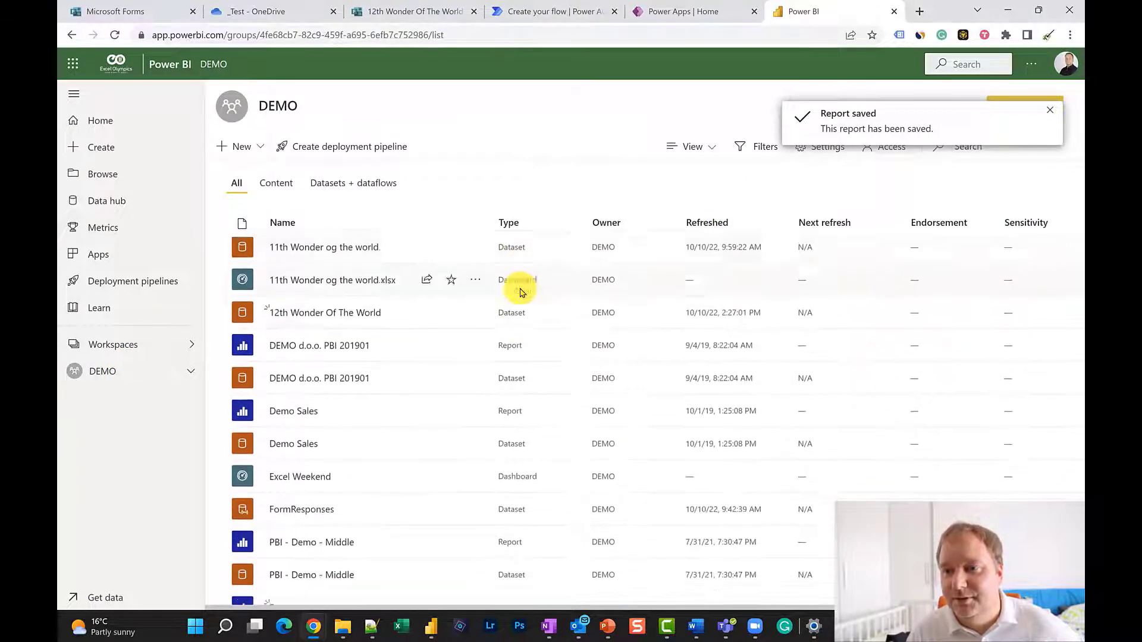
scroll(520, 288, "up", 1)
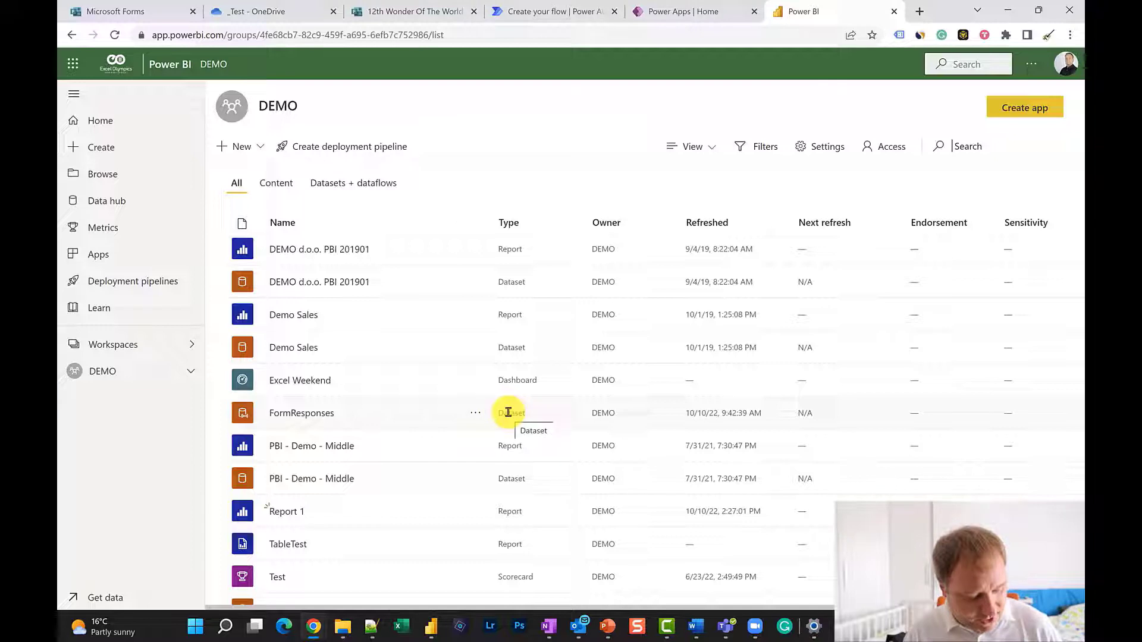
left_click(301, 412)
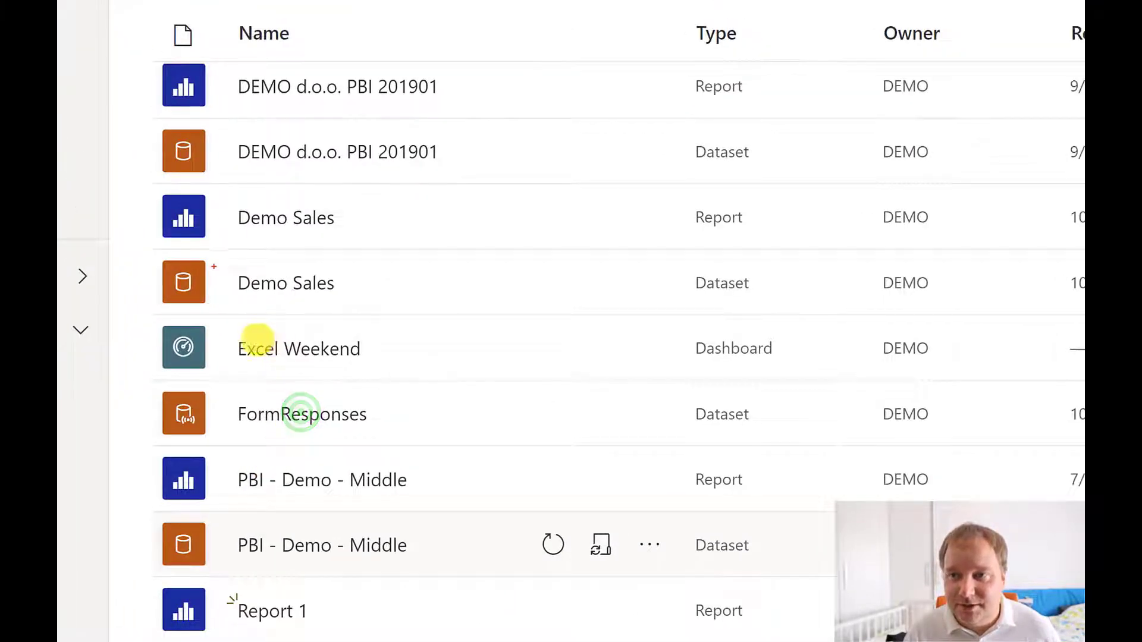
left_click(257, 338)
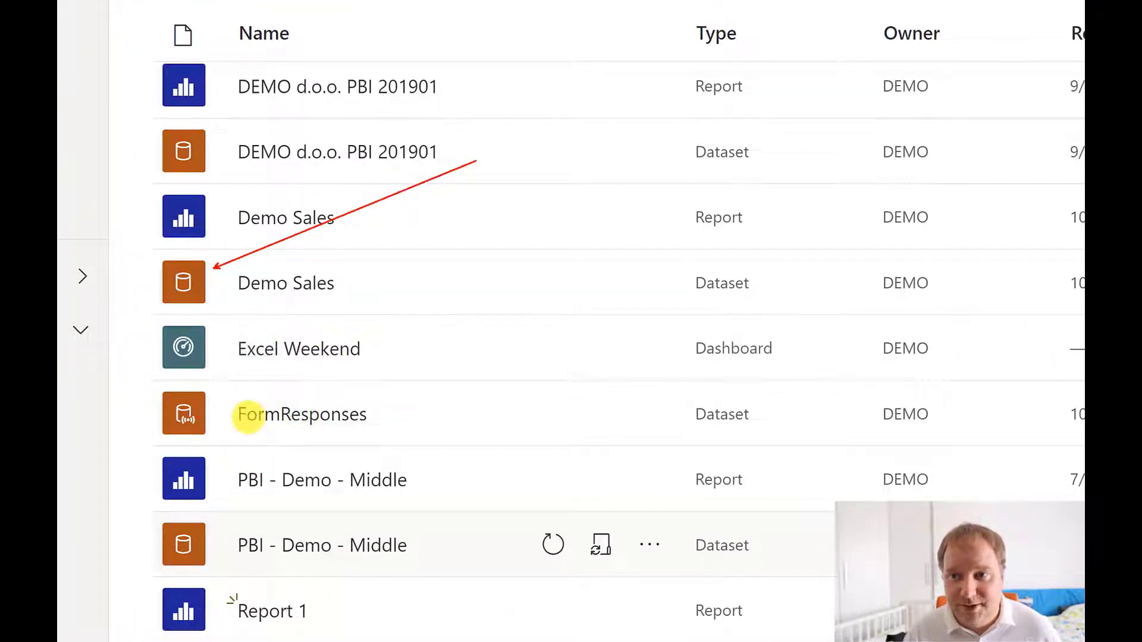
left_click(248, 417)
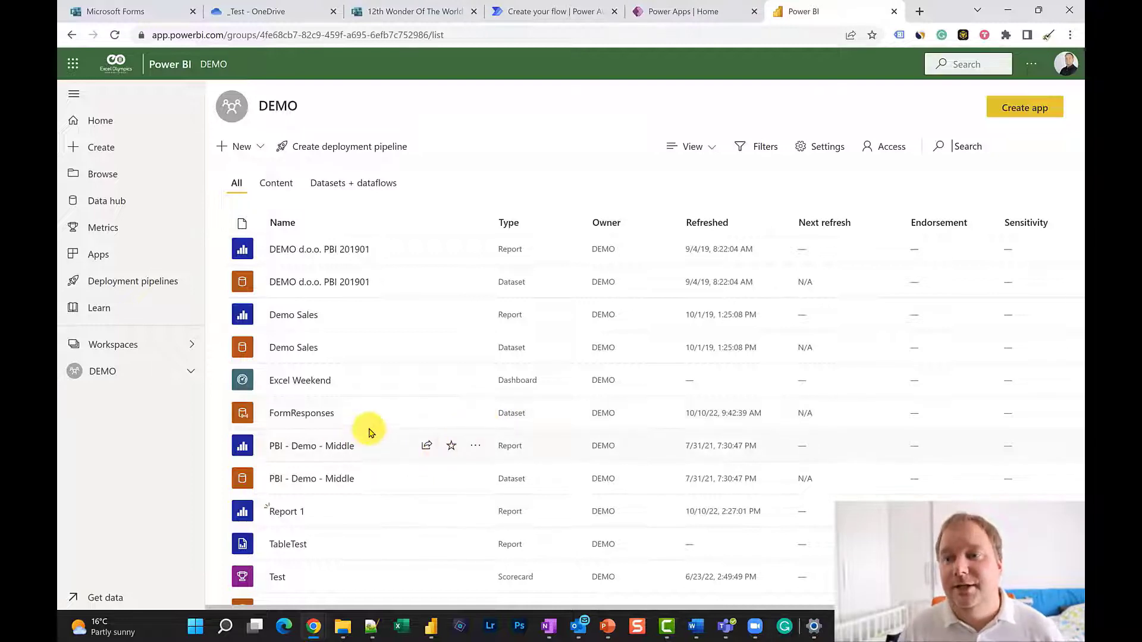
Start a new streaming dataset in the DEMO workspace with API as its source and name it 12thWonder
left_click(257, 148)
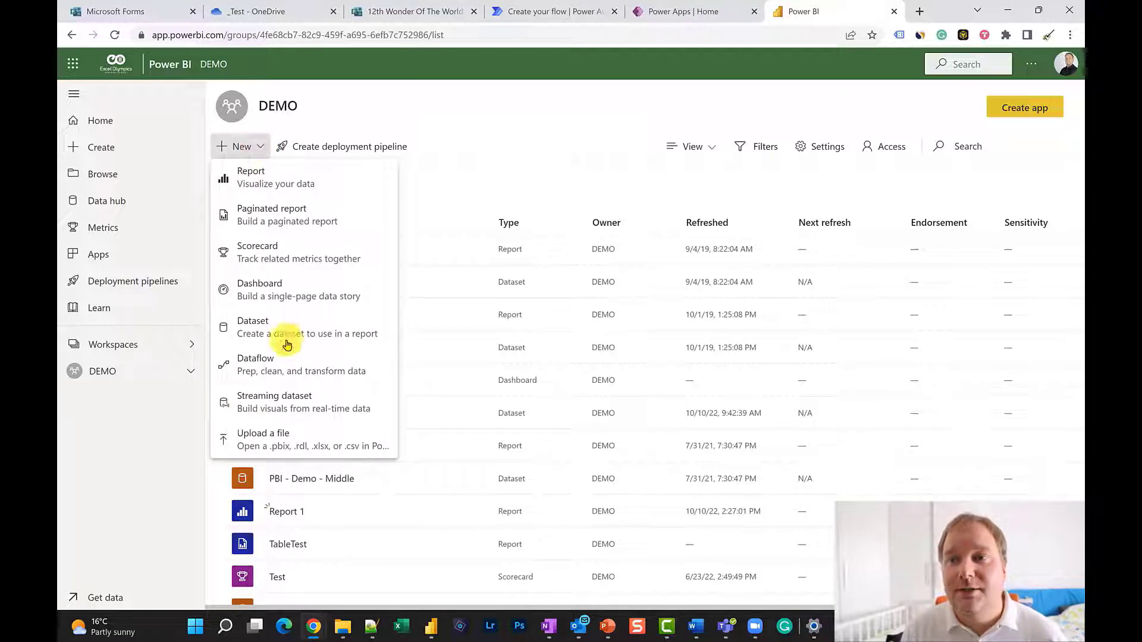
left_click(308, 408)
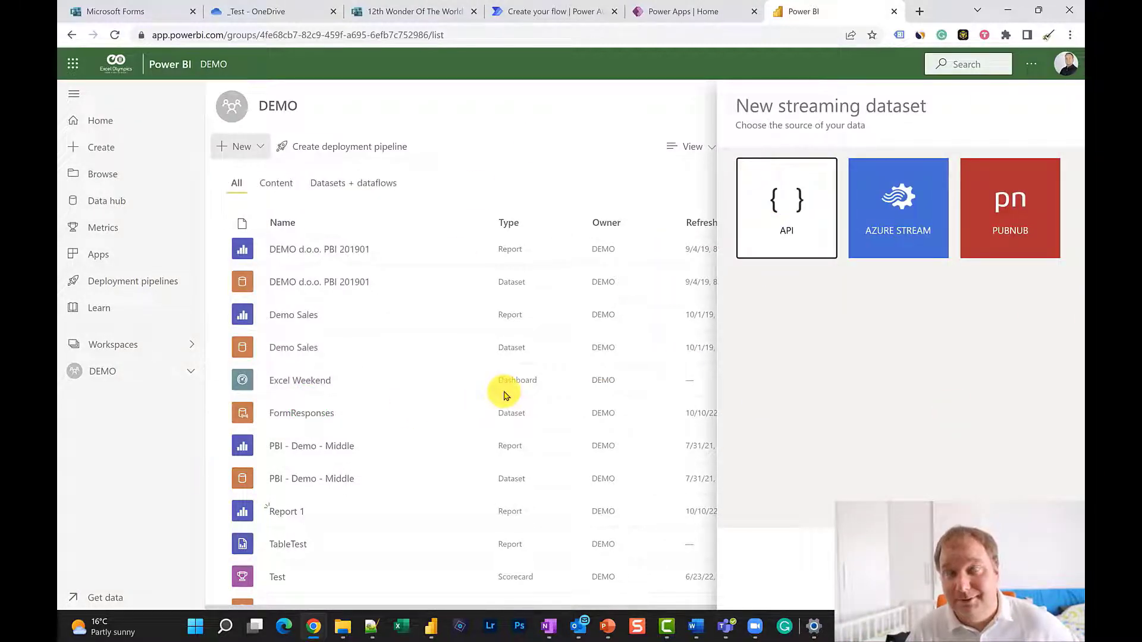
left_click(799, 201)
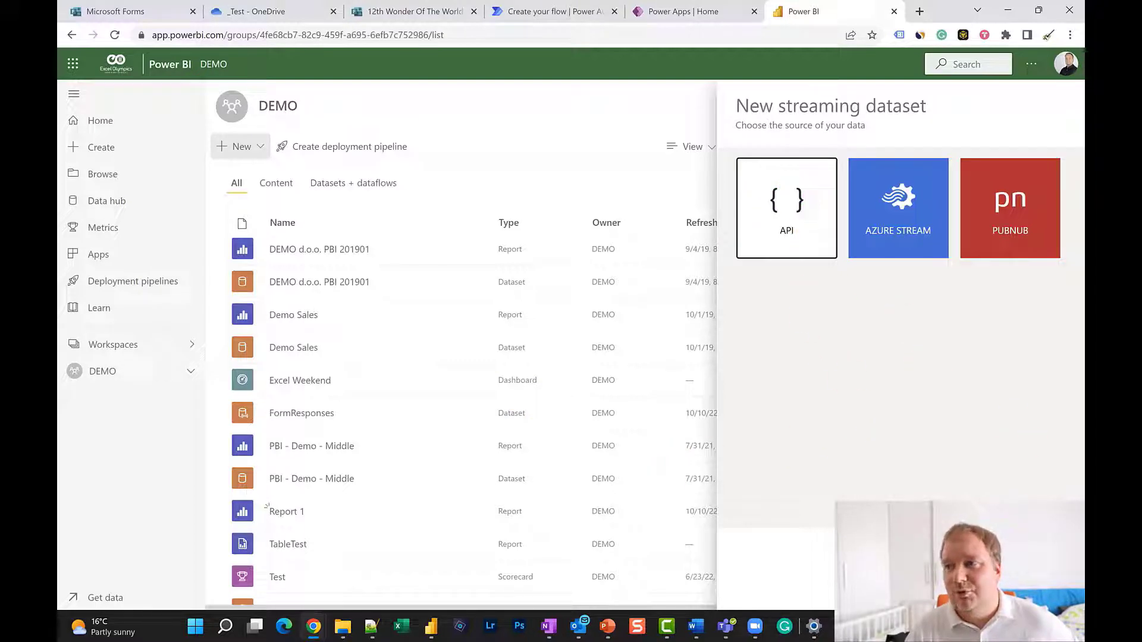
left_click(1012, 568)
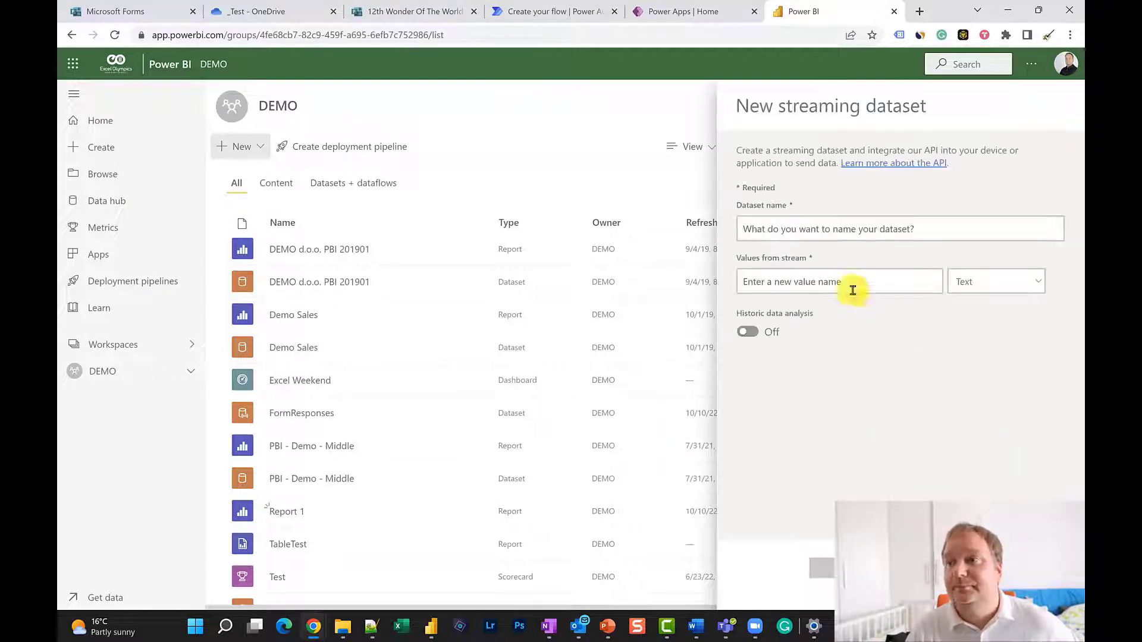
left_click(870, 229)
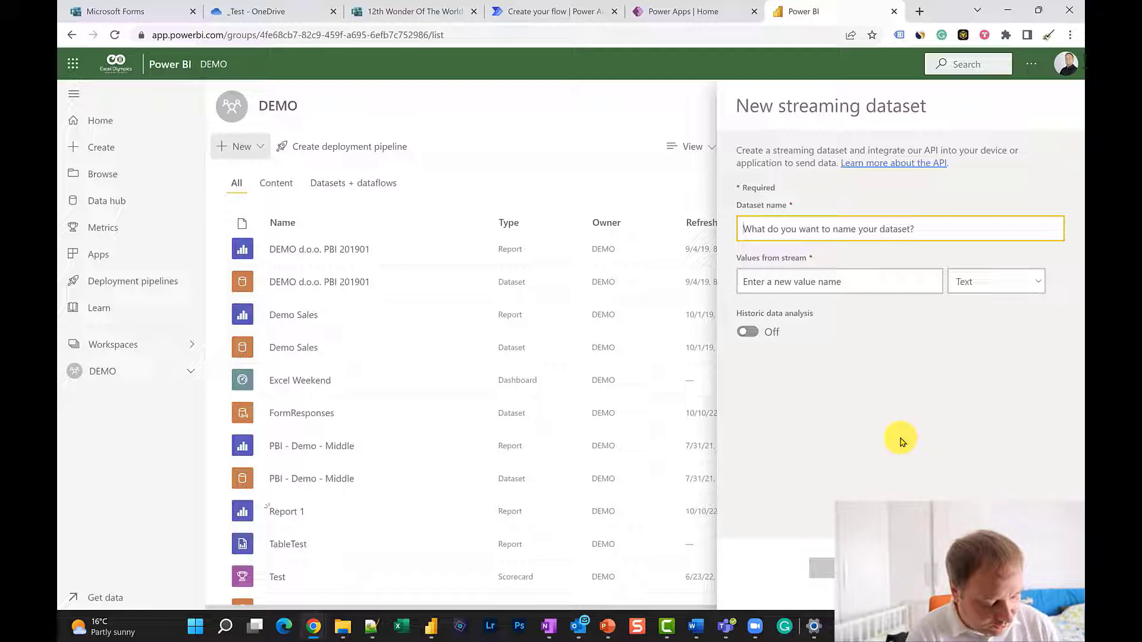
type("12thWonder")
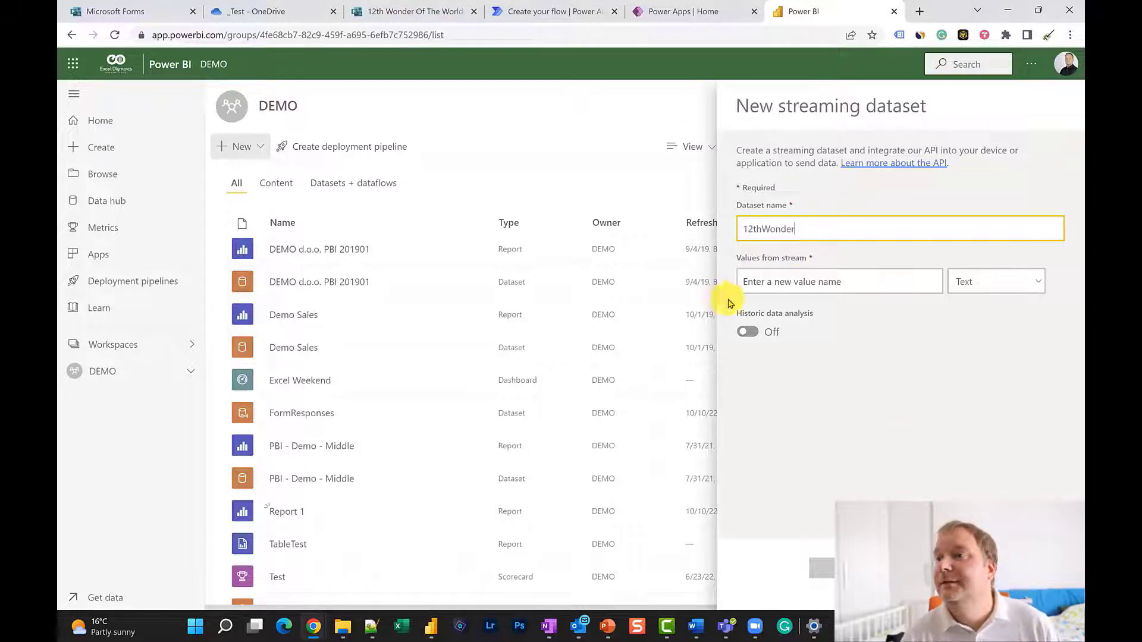
Add the stream values Topic as Text and Excel knowledge as Number
left_click(826, 279)
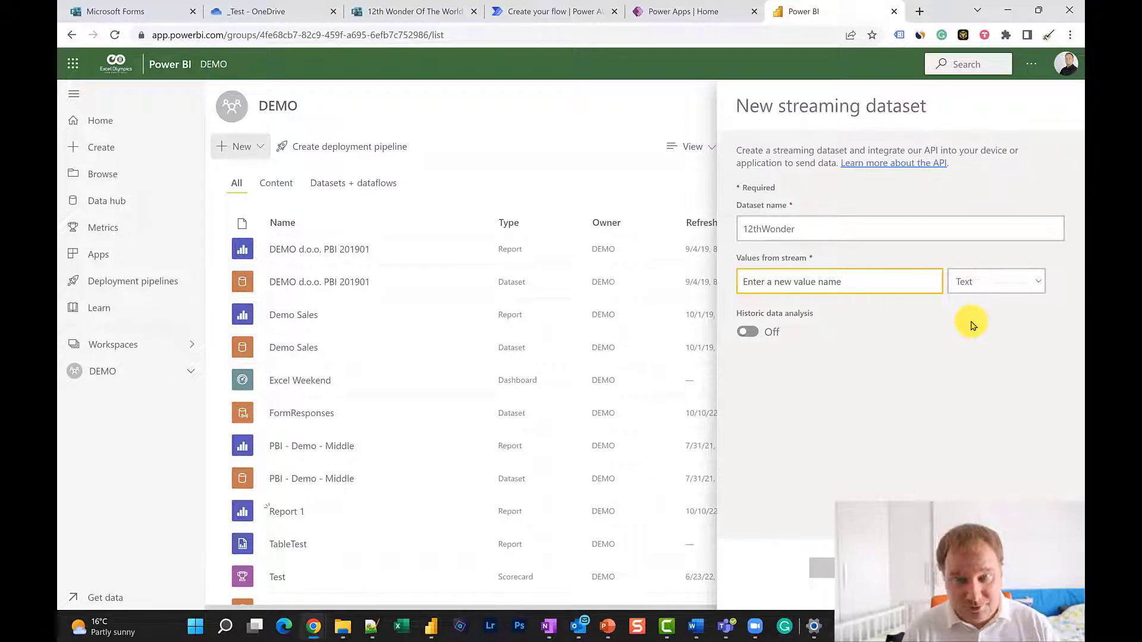
type("Topic")
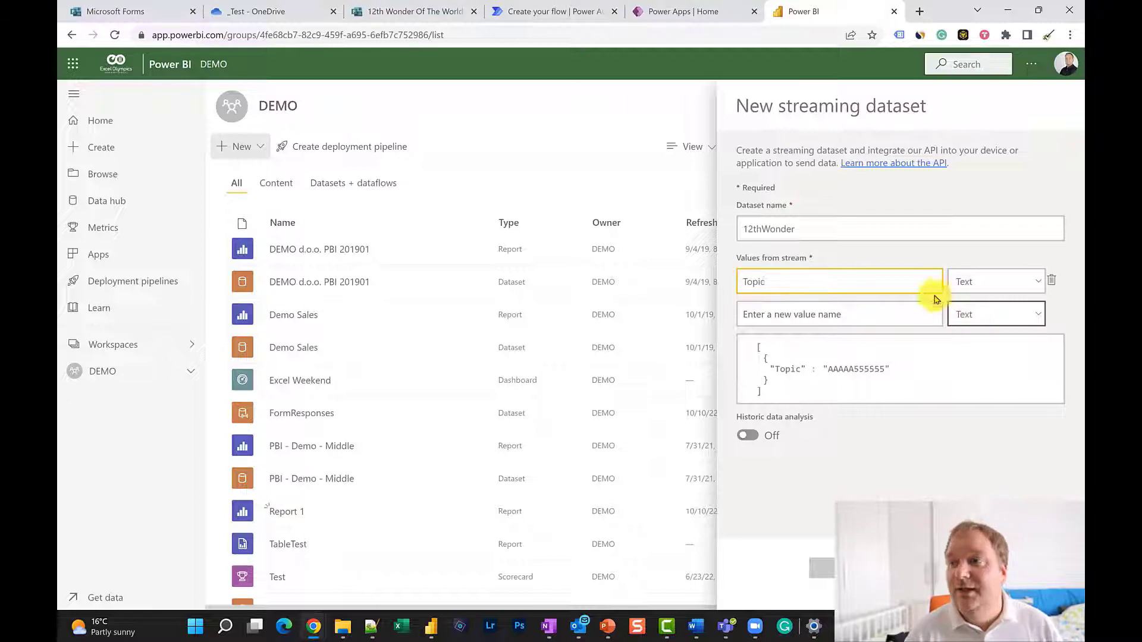
left_click(792, 315)
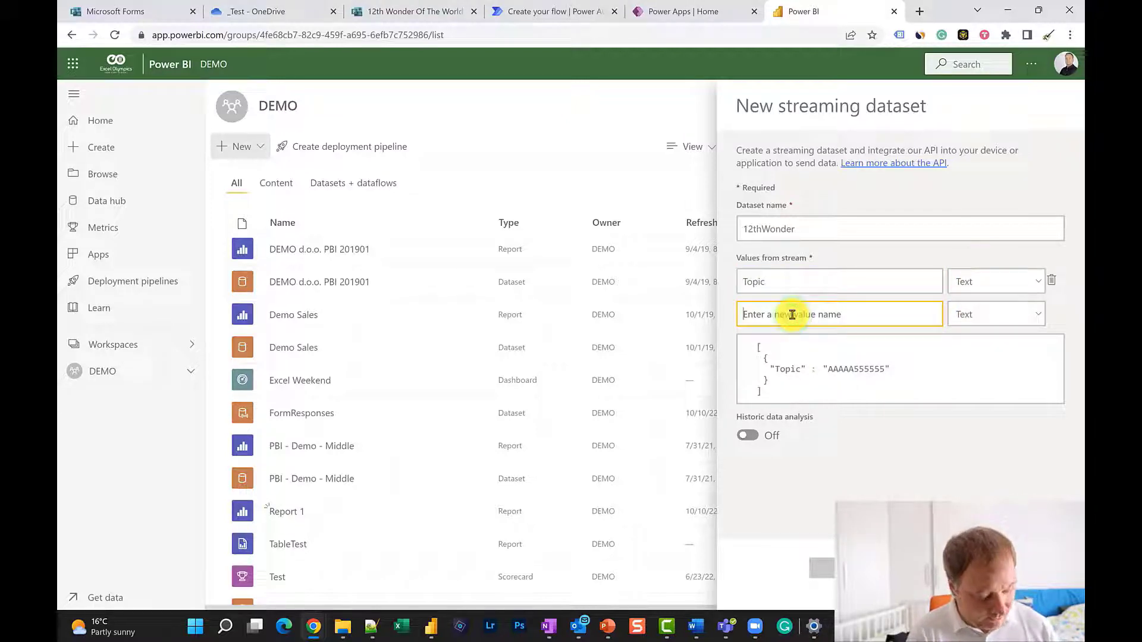
type("Excel ")
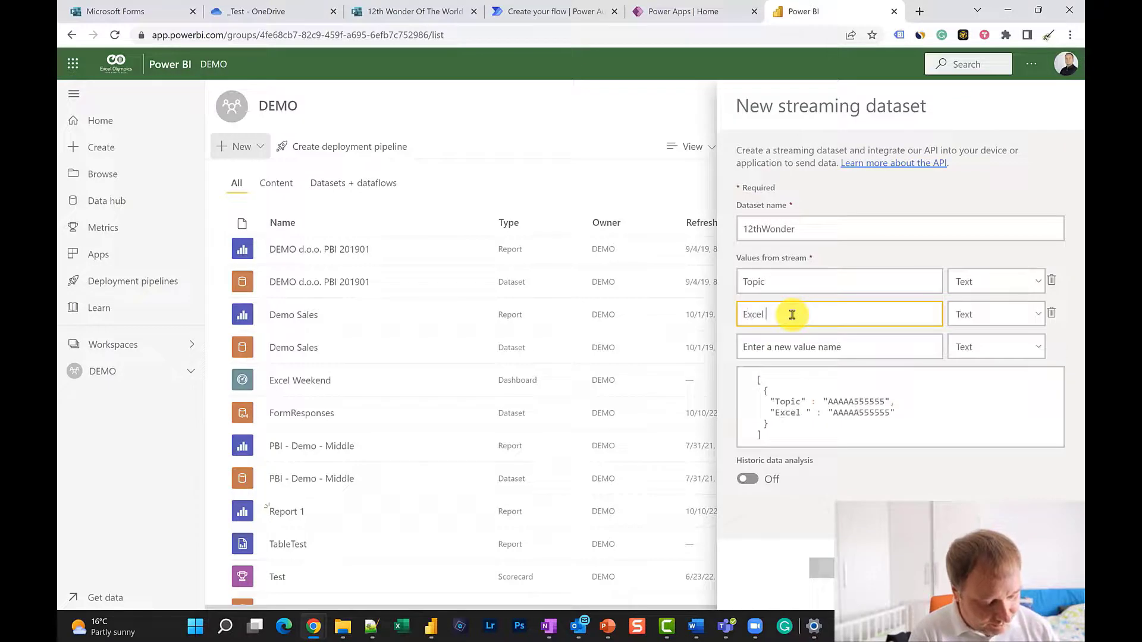
type("knowledge")
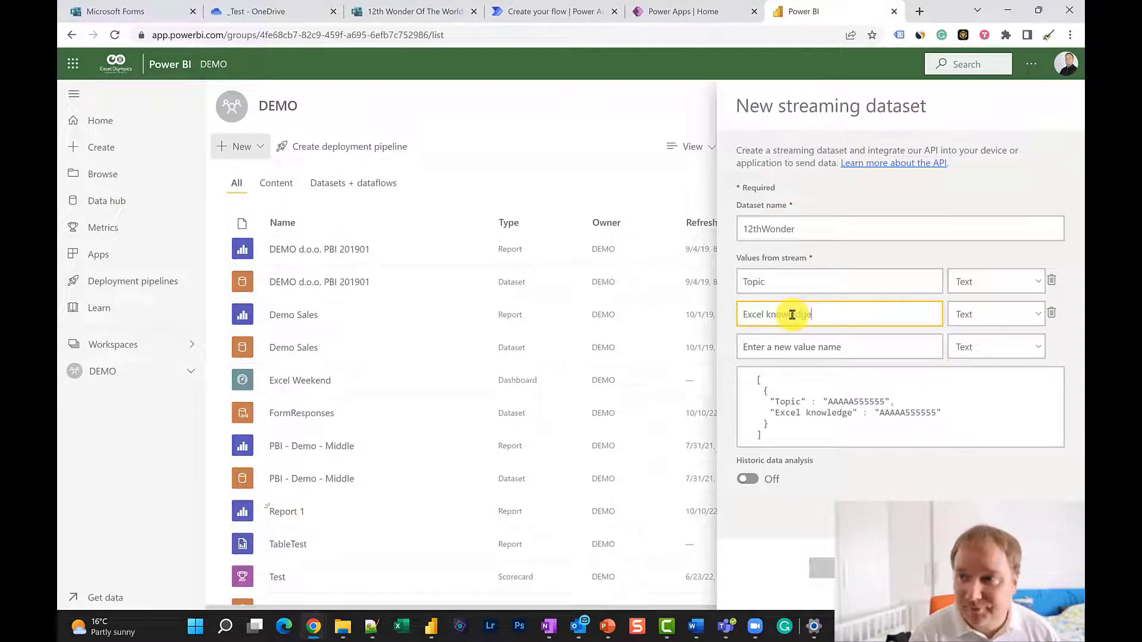
left_click(1036, 314)
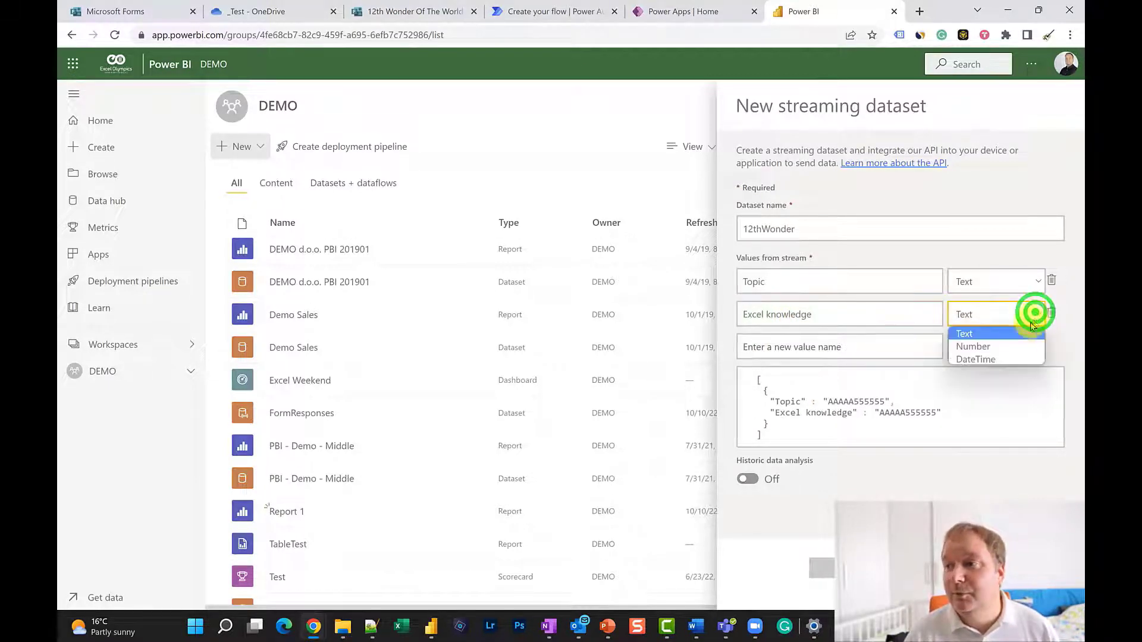
left_click(1020, 347)
Add a third stream value named Power BI knowledge with the Number type
left_click(830, 348)
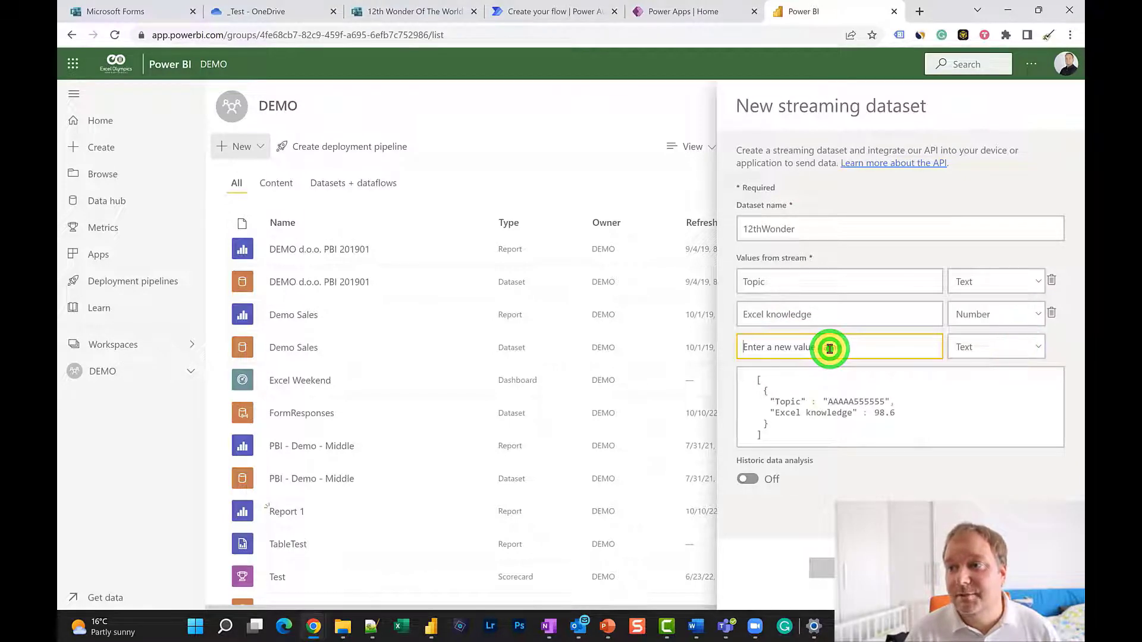
type("Power BI knowledge")
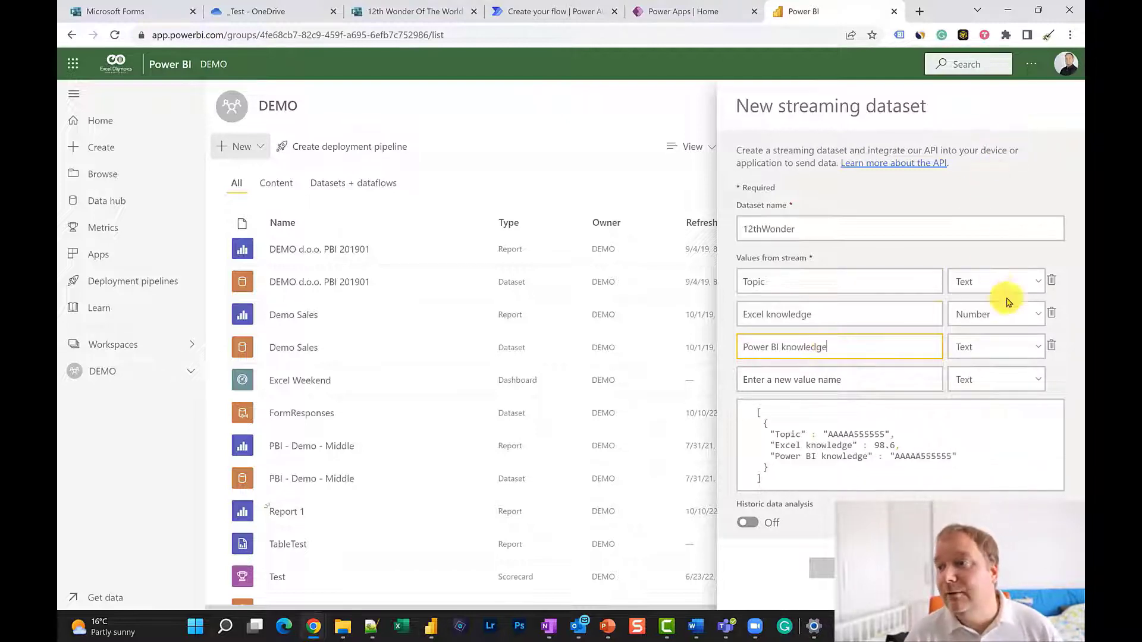
left_click(1034, 346)
left_click(994, 377)
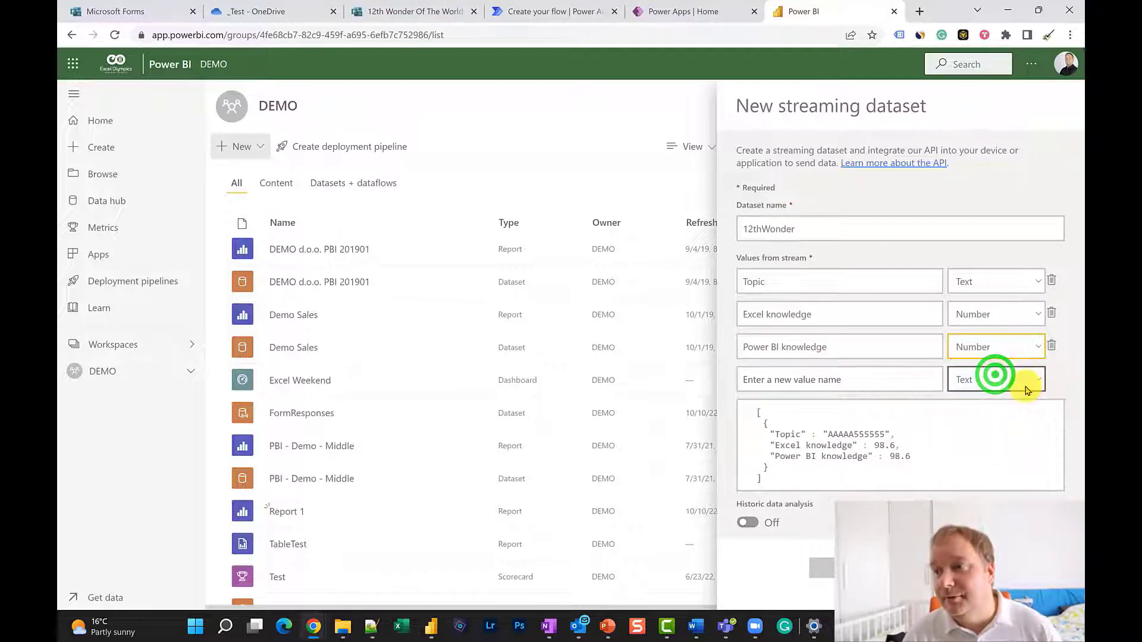
left_click(1037, 347)
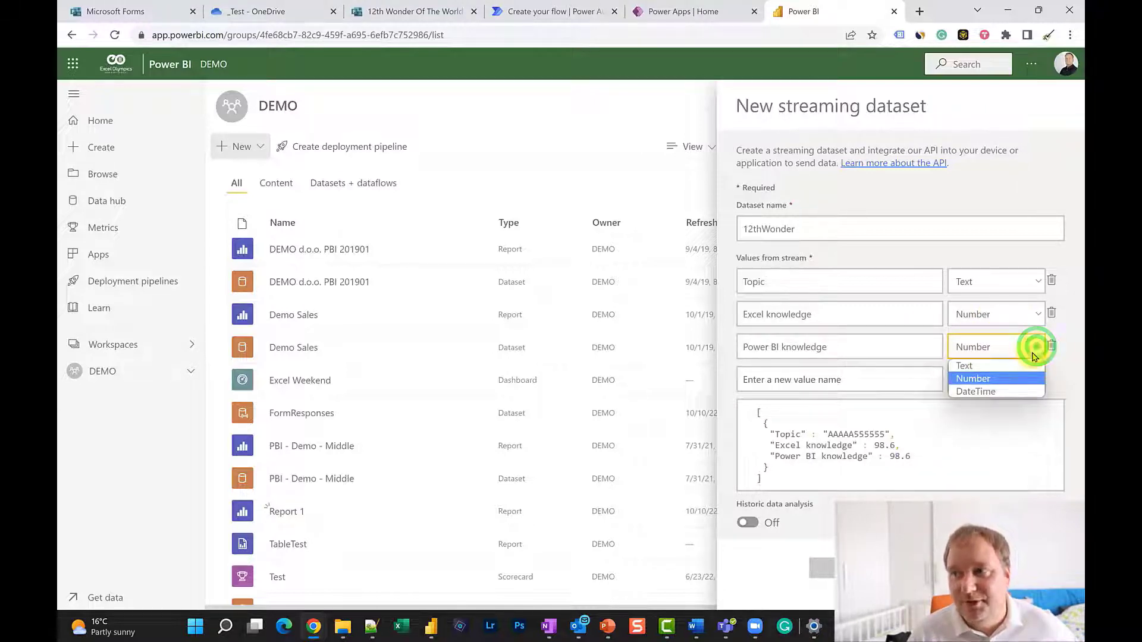
left_click(1022, 381)
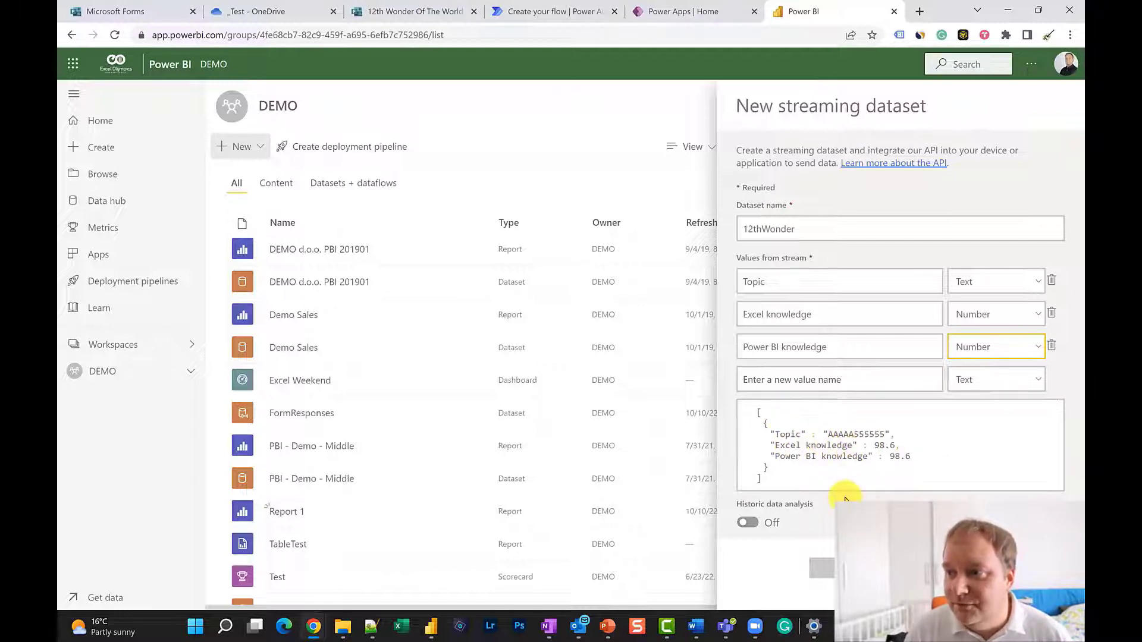
Turn on historic data analysis and create the 12thWonder streaming dataset
left_click(751, 523)
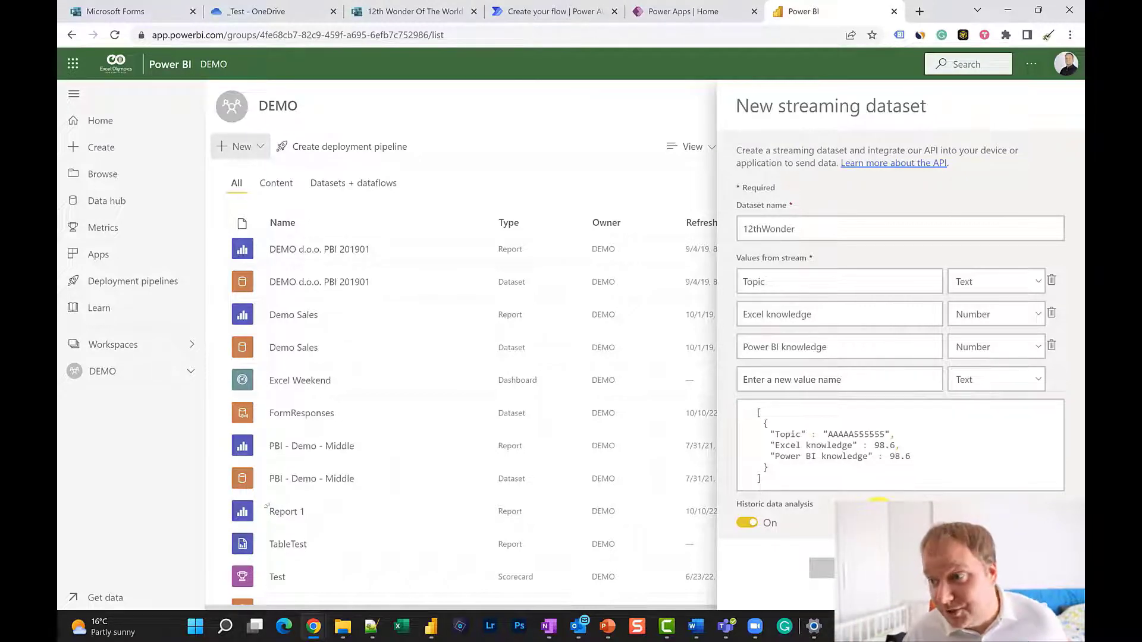
left_click(829, 238)
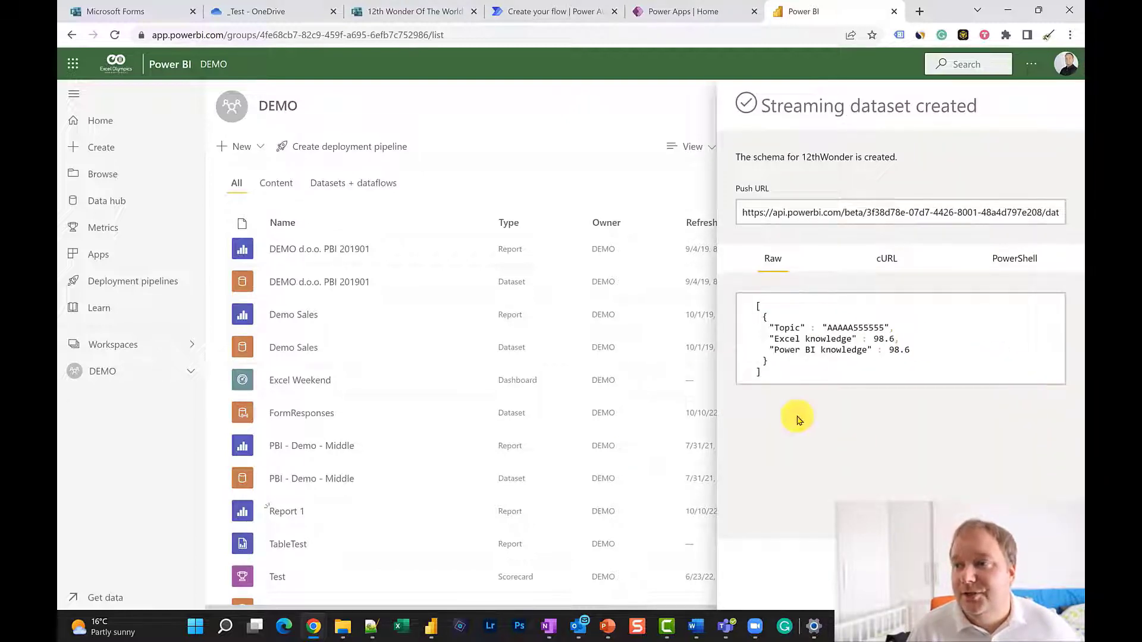
Examine the Push URL and the raw schema of the created streaming dataset
left_click(743, 209)
triple_click(744, 210)
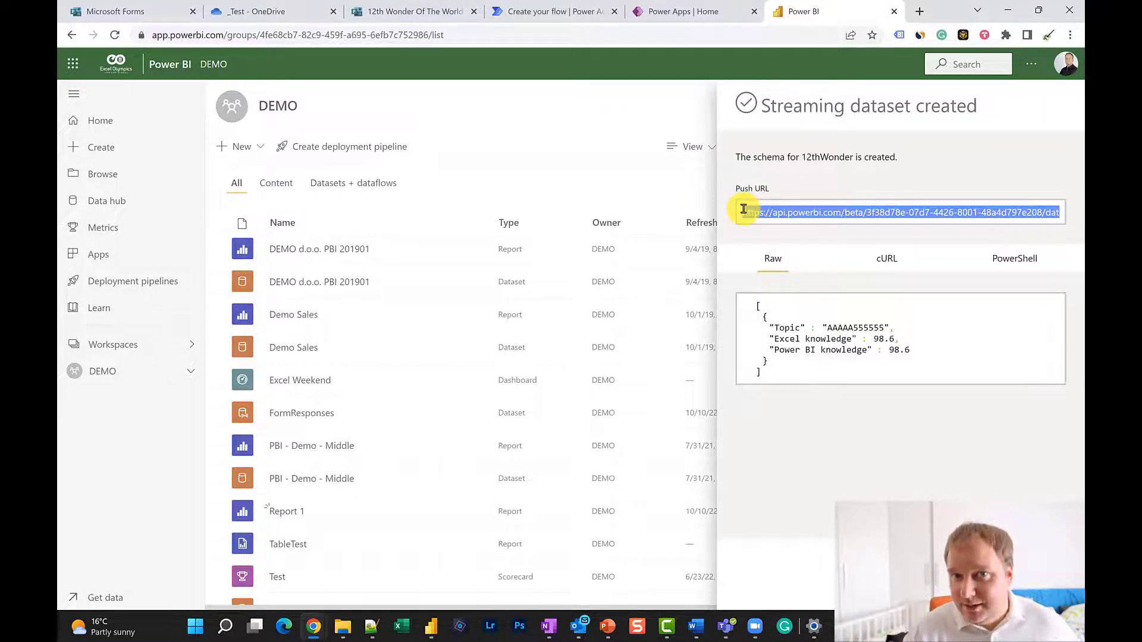
left_click(849, 213)
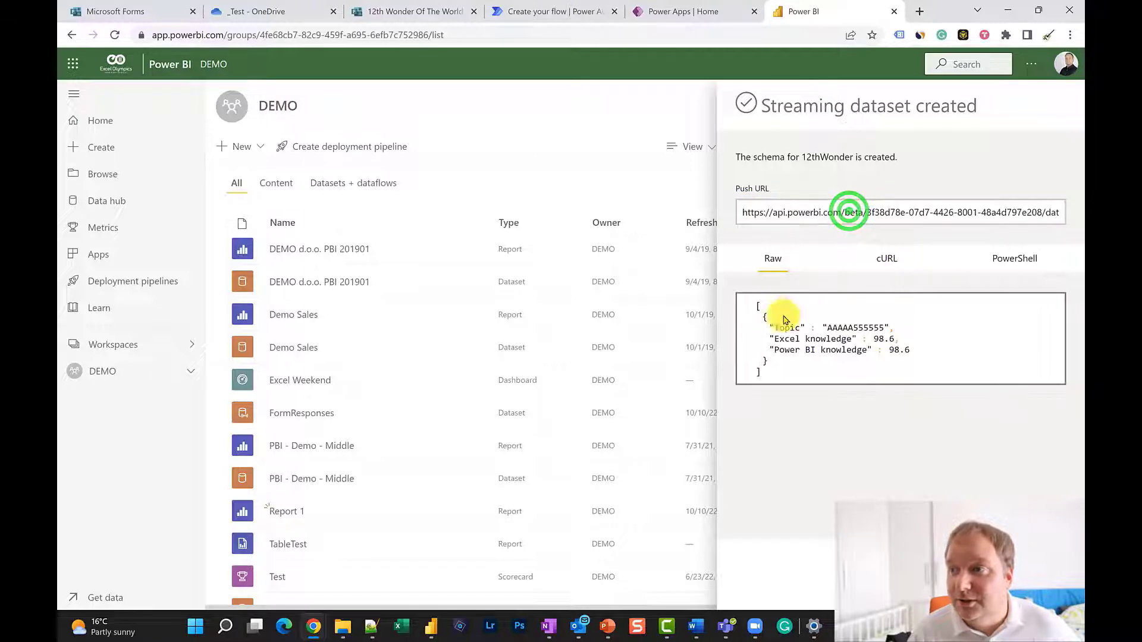
Examine the 12thWonder streaming dataset's raw, cURL and PowerShell samples for pushing data
left_click_drag(759, 305, 802, 374)
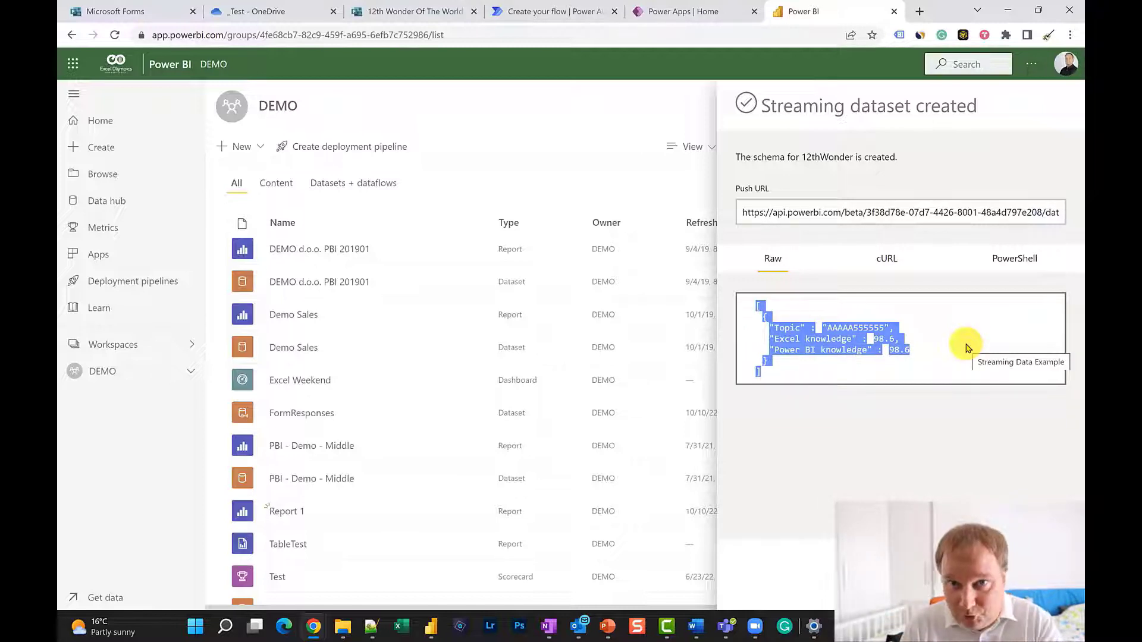
right_click(883, 335)
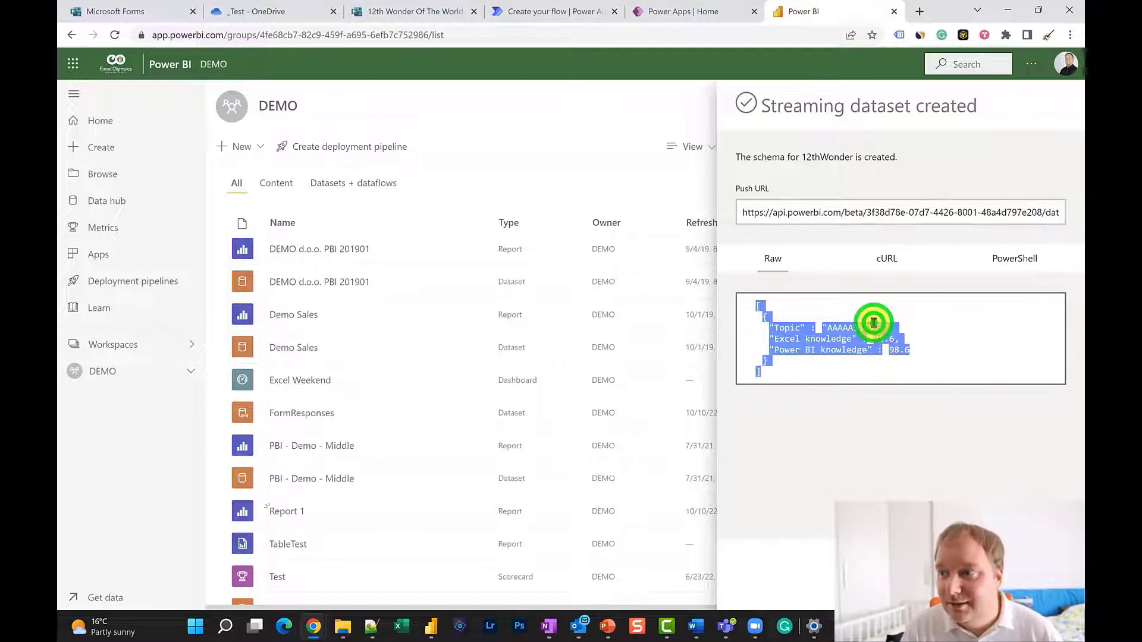
left_click(891, 347)
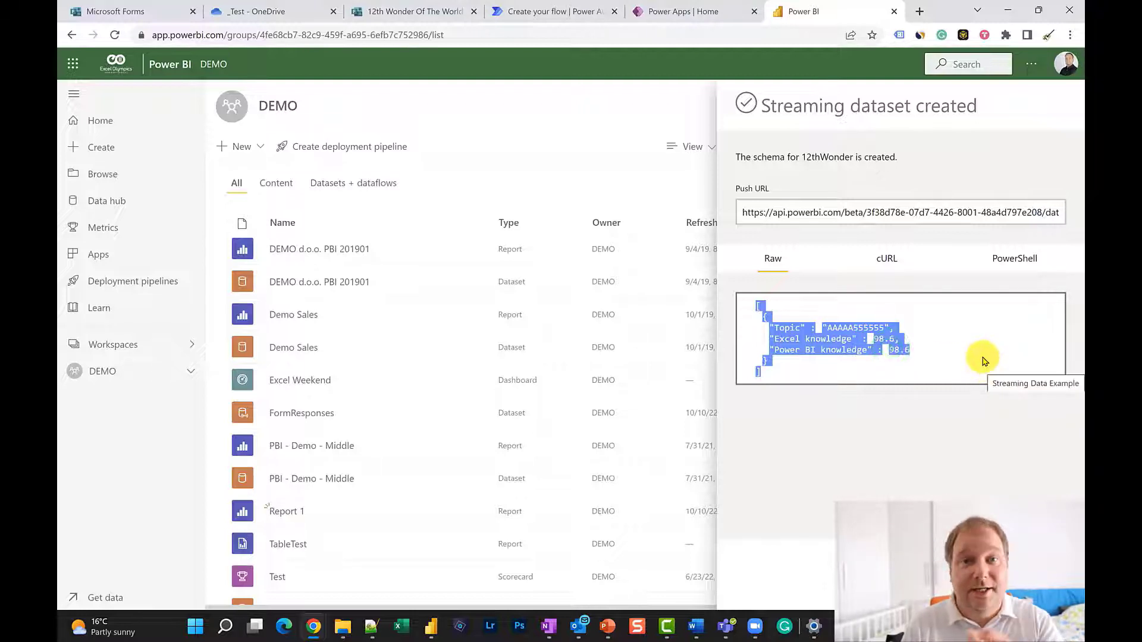
left_click(895, 257)
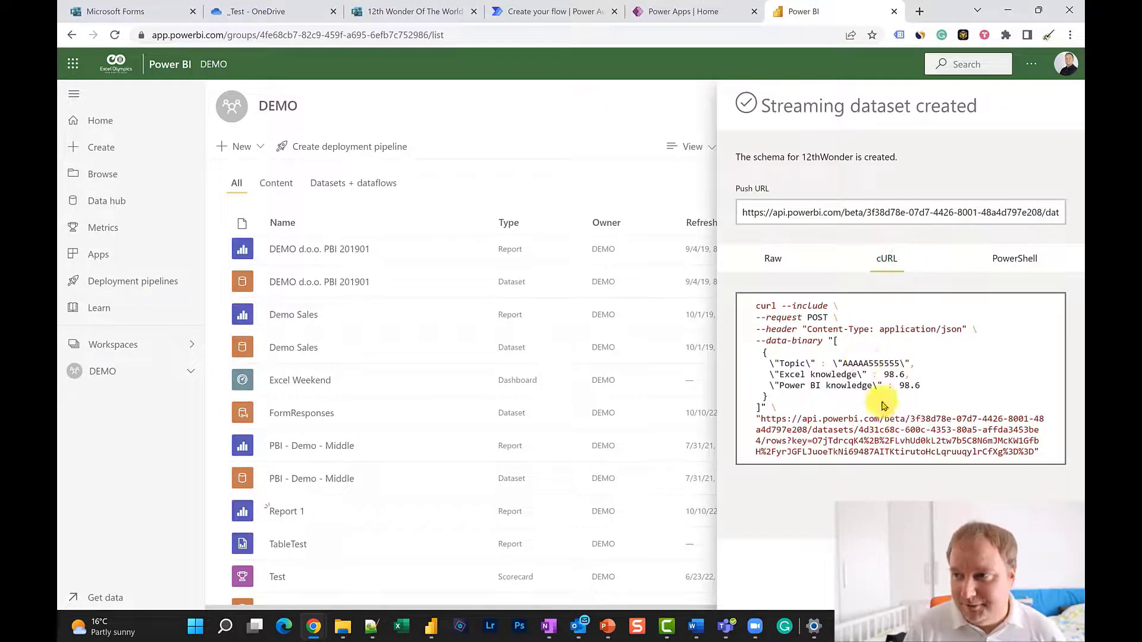
left_click(1015, 260)
left_click(768, 269)
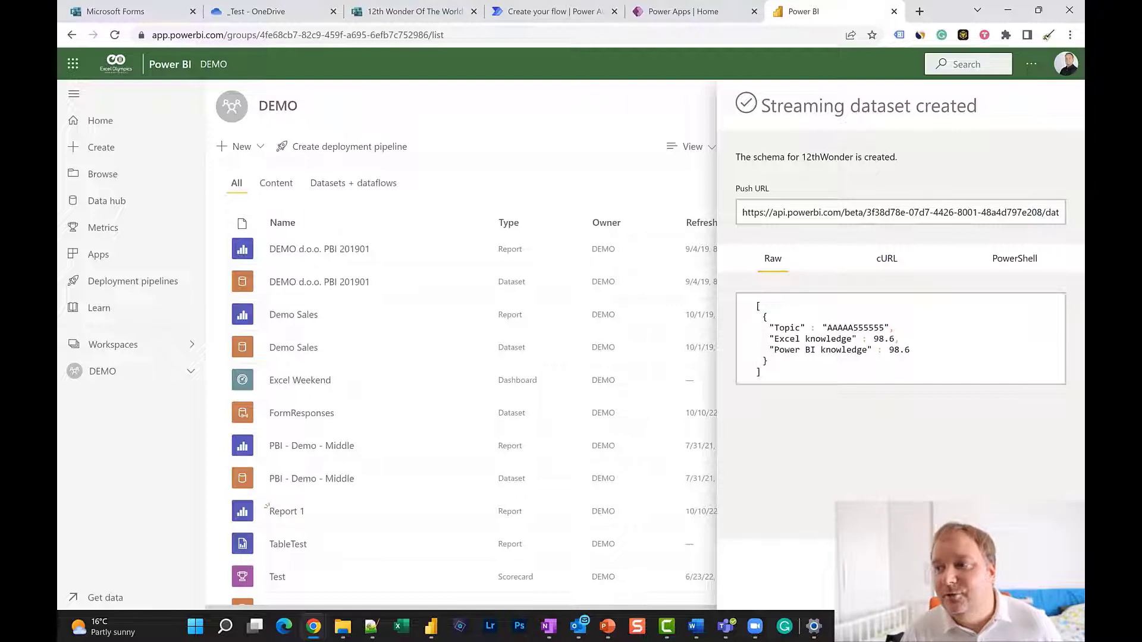
Close the dataset creation confirmation and locate the 12thWonder dataset in the DEMO workspace
left_click(1038, 592)
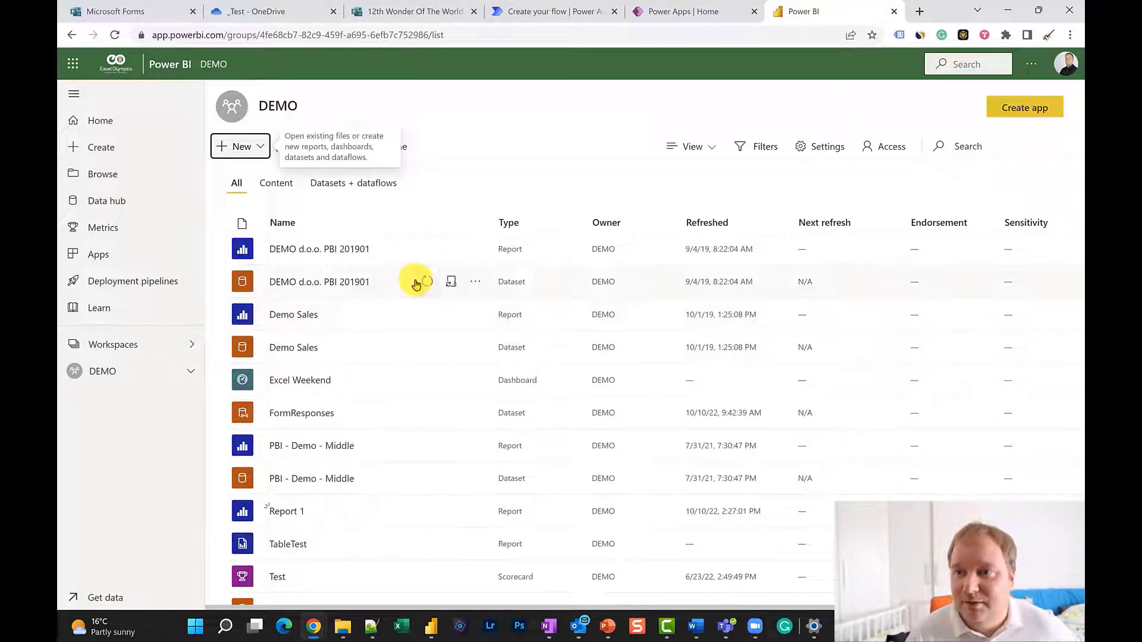
scroll(416, 284, "down", 1)
scroll(416, 284, "down", 4)
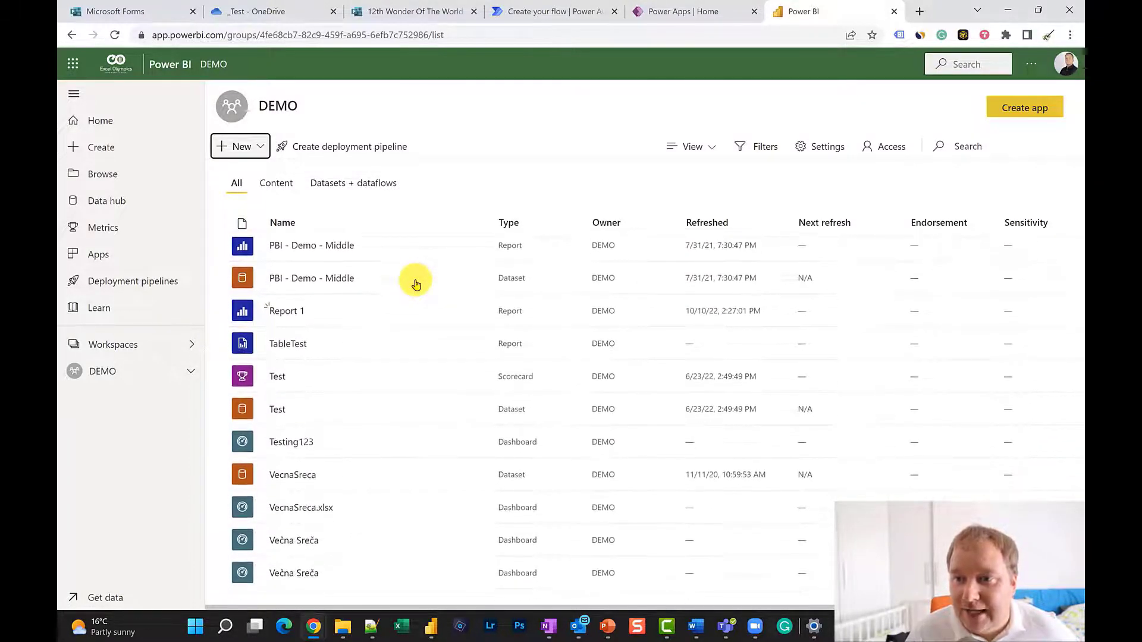
scroll(416, 285, "up", 8)
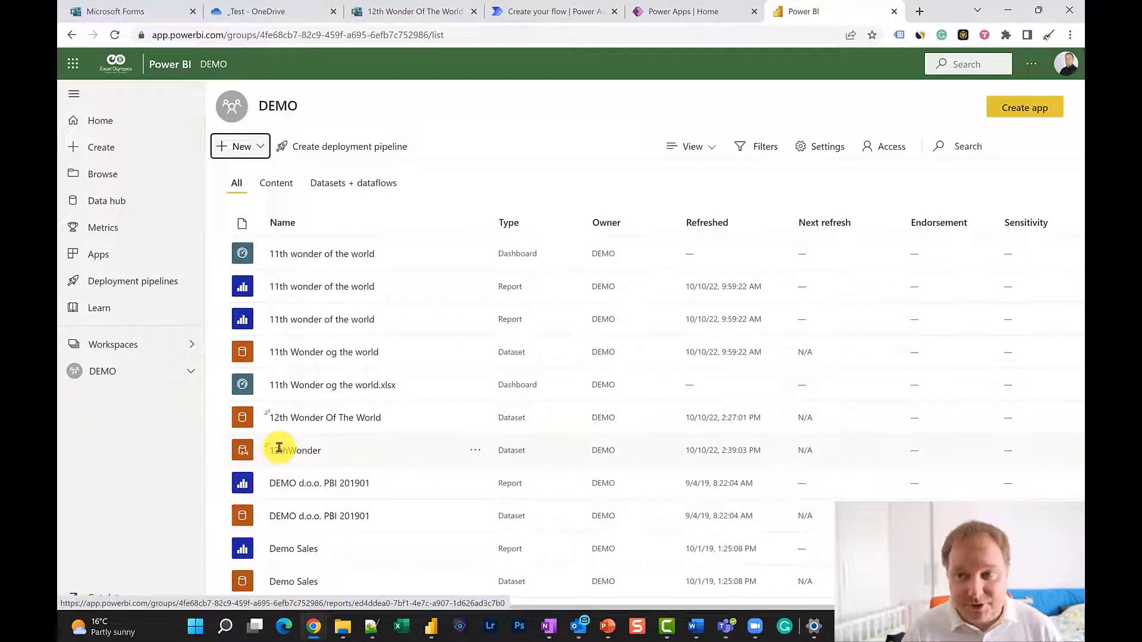
left_click(279, 448)
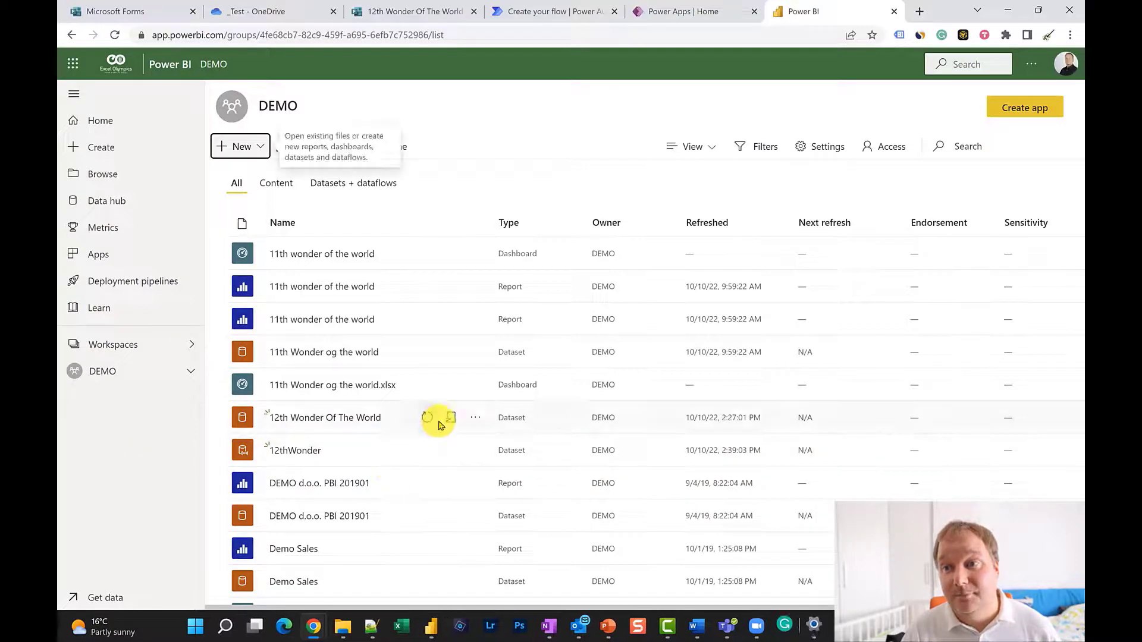
Switch to the Power Automate flow and reload the page without saving, to refresh the datasets offered for adding rows
left_click(540, 17)
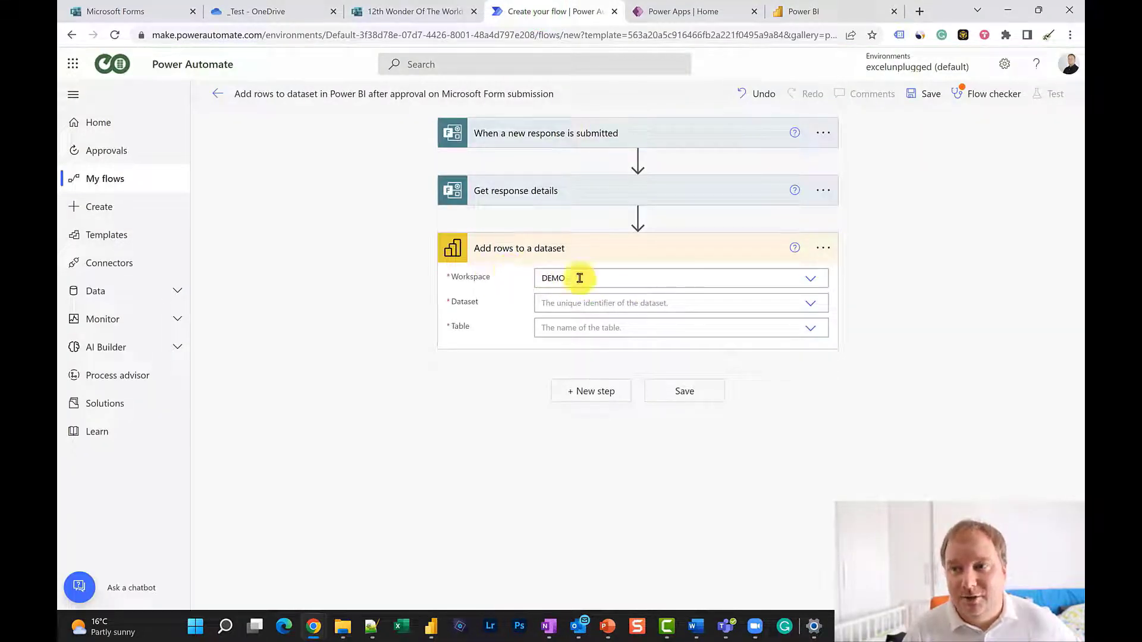
left_click(817, 304)
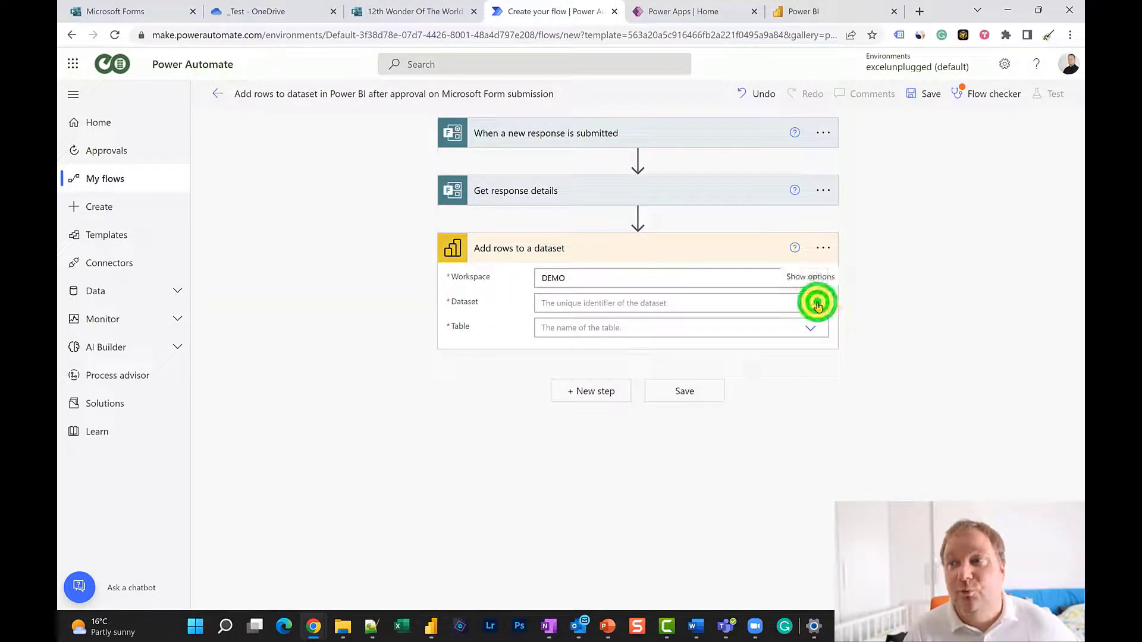
left_click(307, 234)
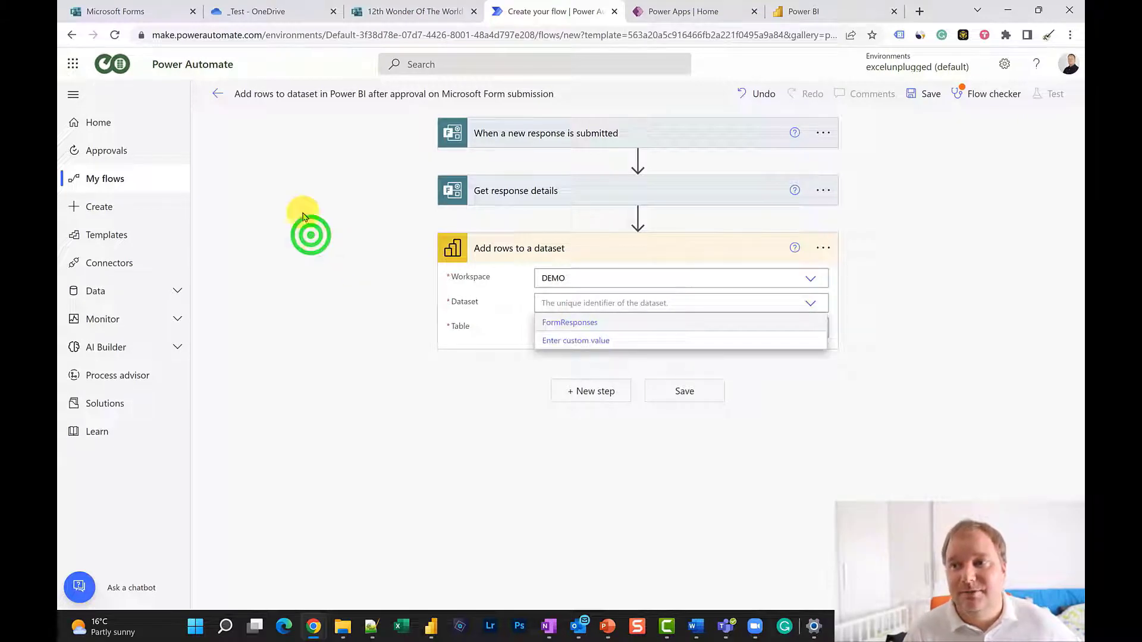
left_click(115, 35)
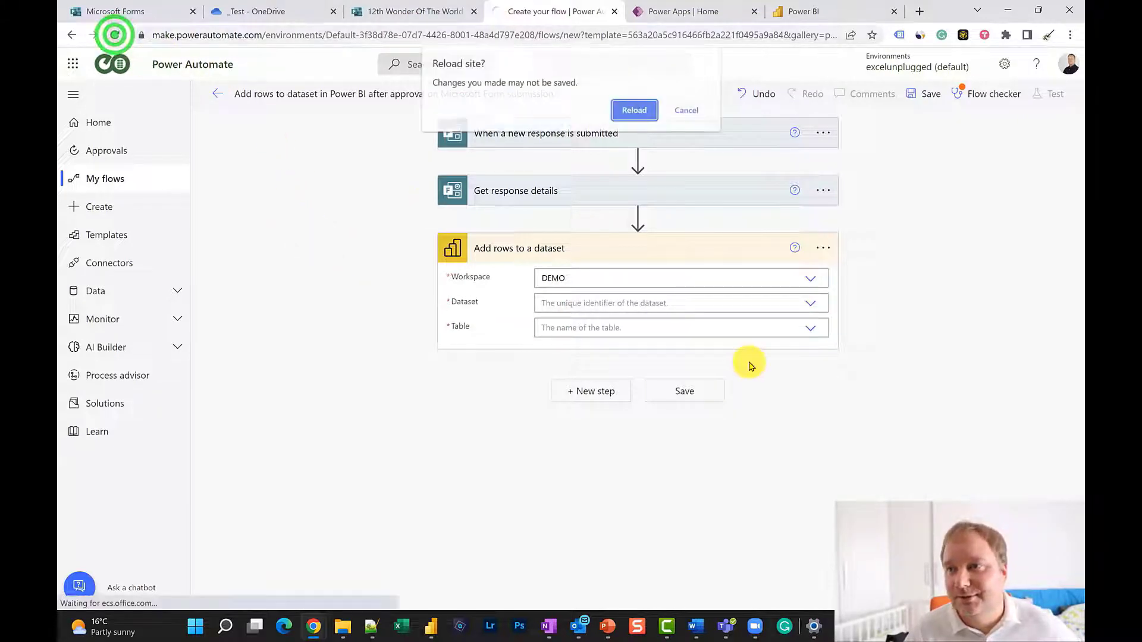
left_click(625, 108)
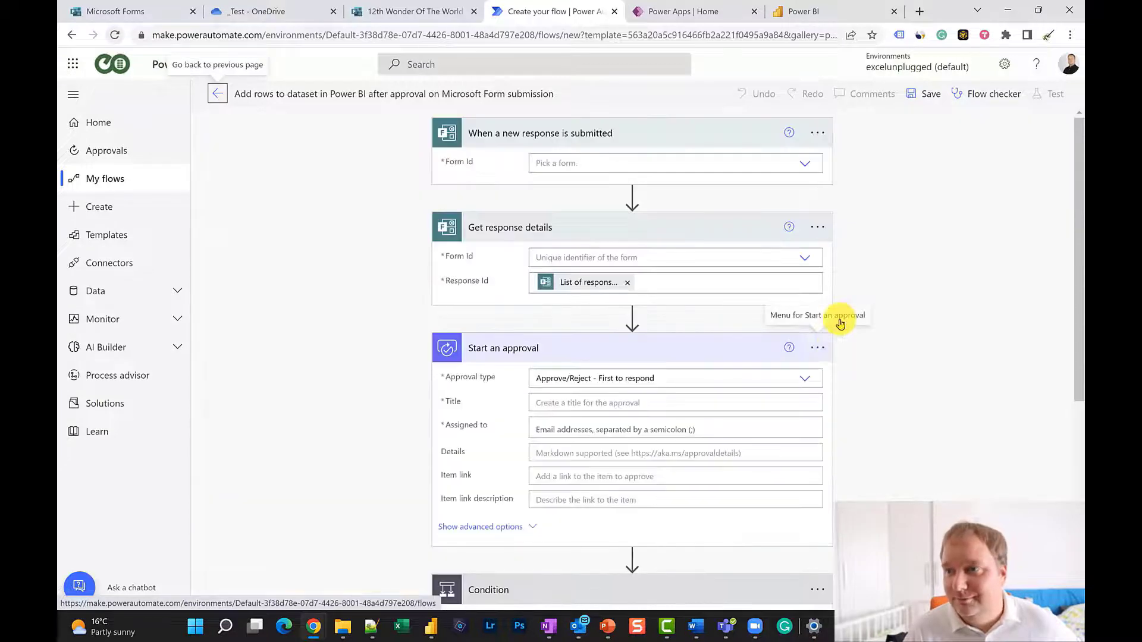
Set the form to 12th Wonder Of The World in both the new response trigger and Get response details
left_click(803, 164)
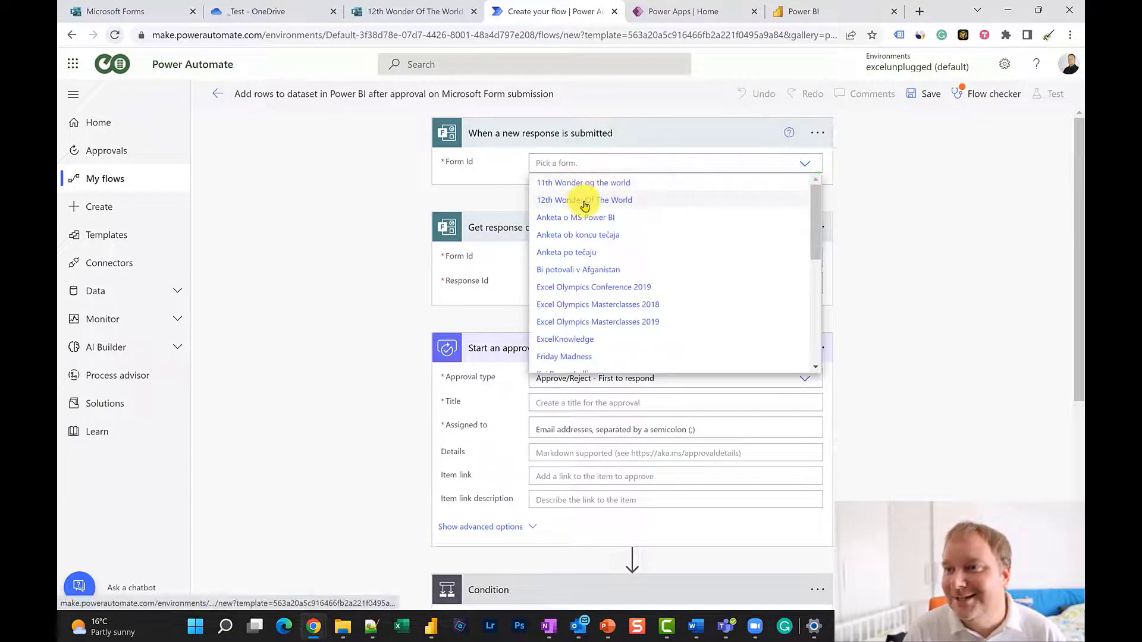
left_click(583, 201)
left_click(805, 258)
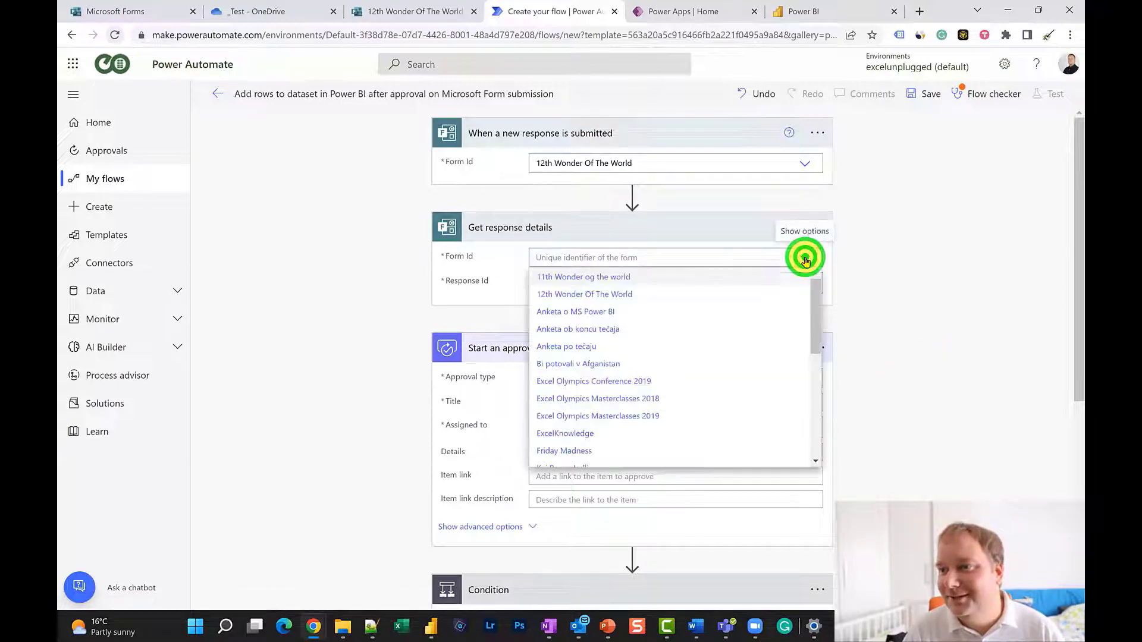
left_click(588, 293)
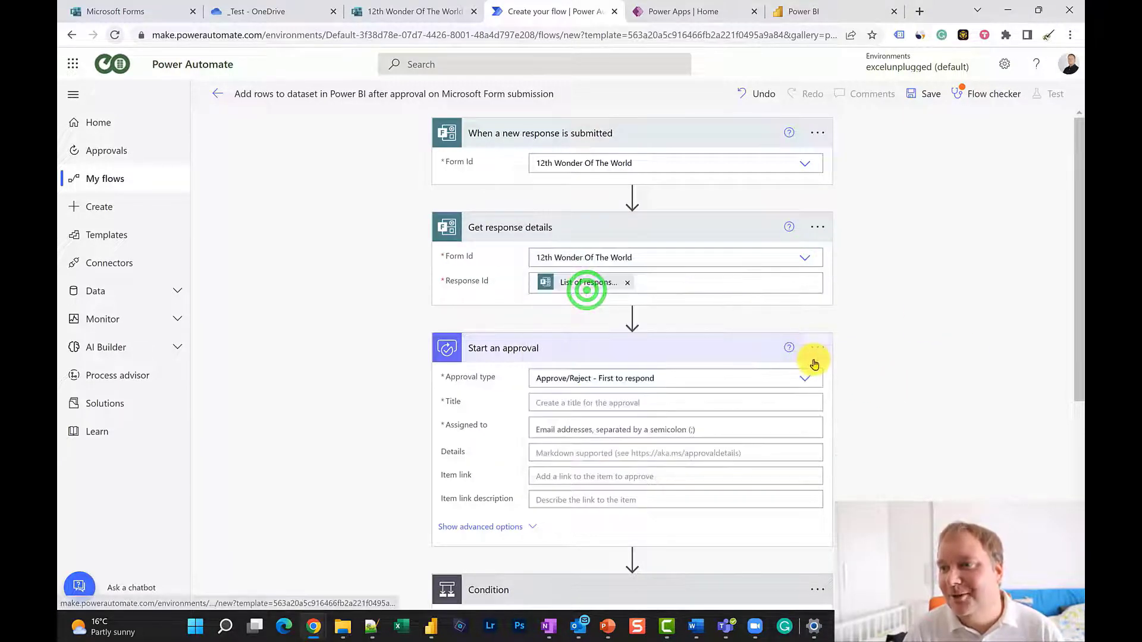
Delete the Start an approval step and the Condition step from the flow
left_click(816, 348)
left_click(865, 494)
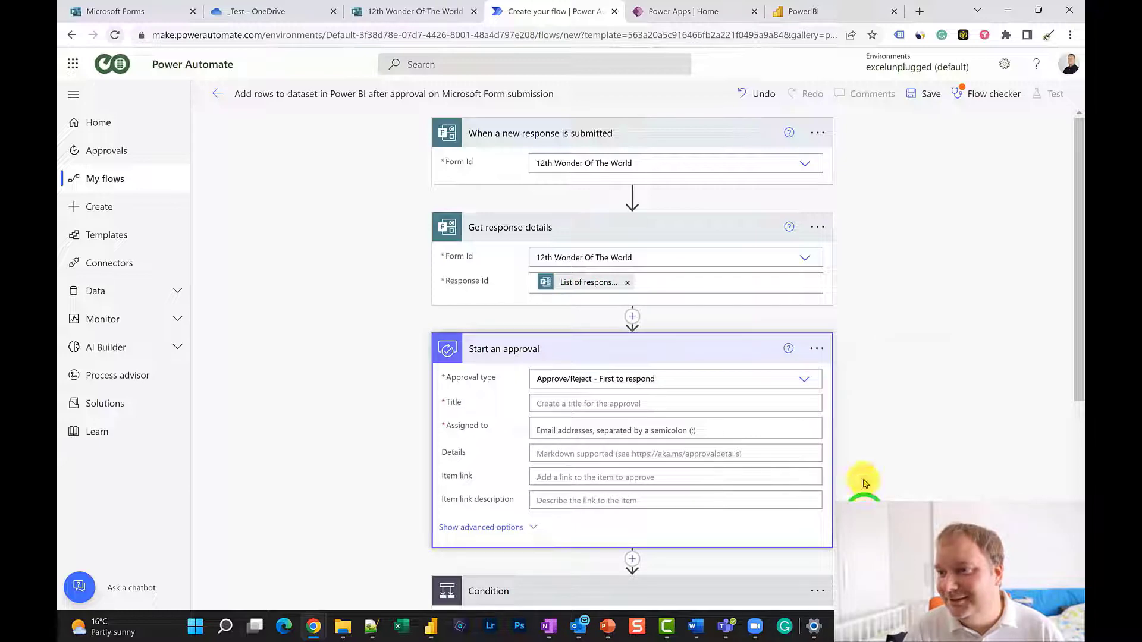
left_click(580, 357)
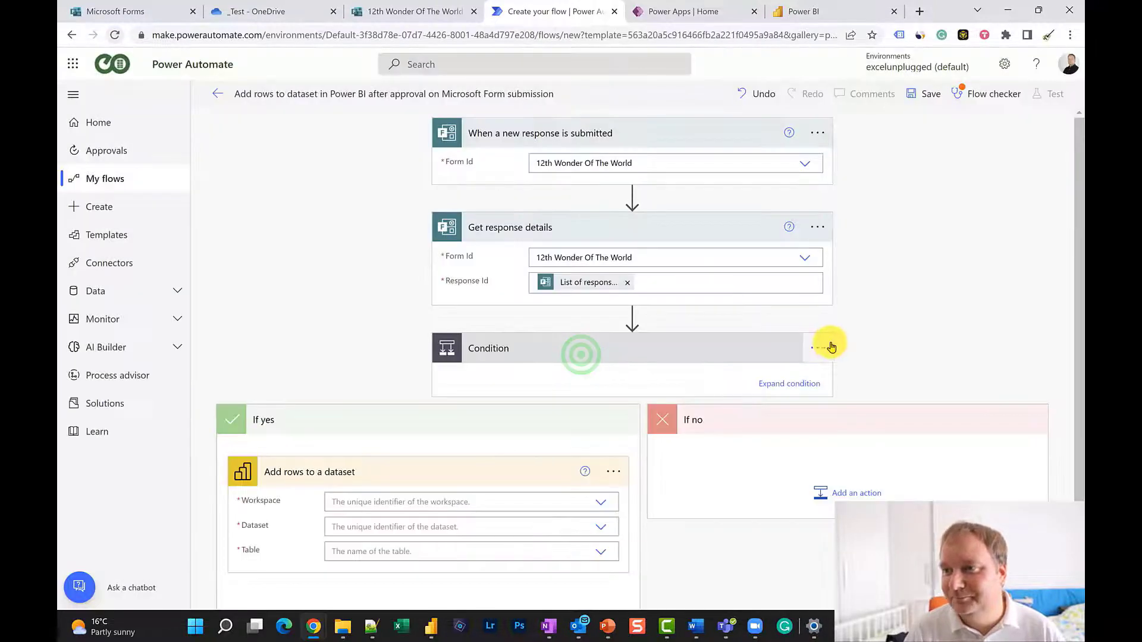
left_click(822, 347)
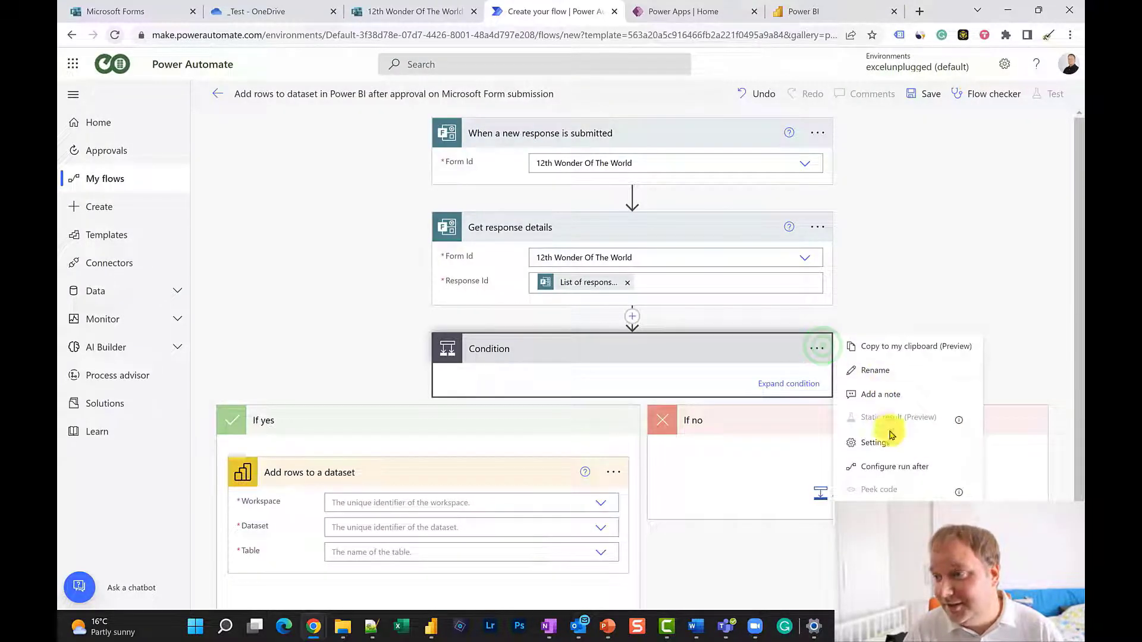
left_click(874, 510)
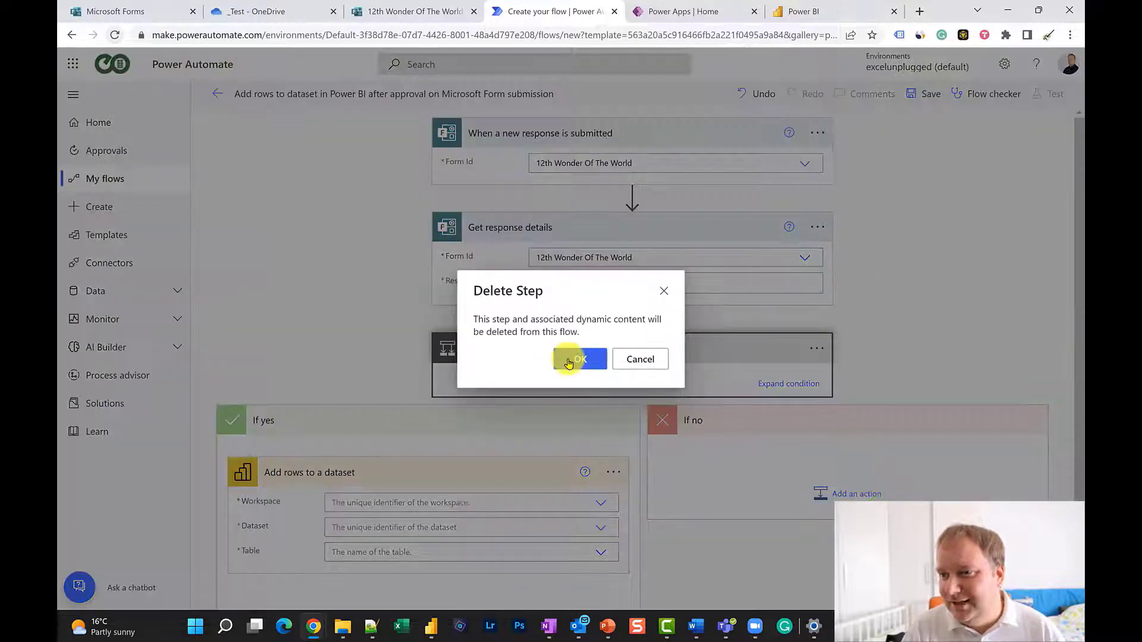
left_click(568, 360)
Search for "add row" and add the Power BI action Add rows to a dataset after Get response details
left_click(614, 352)
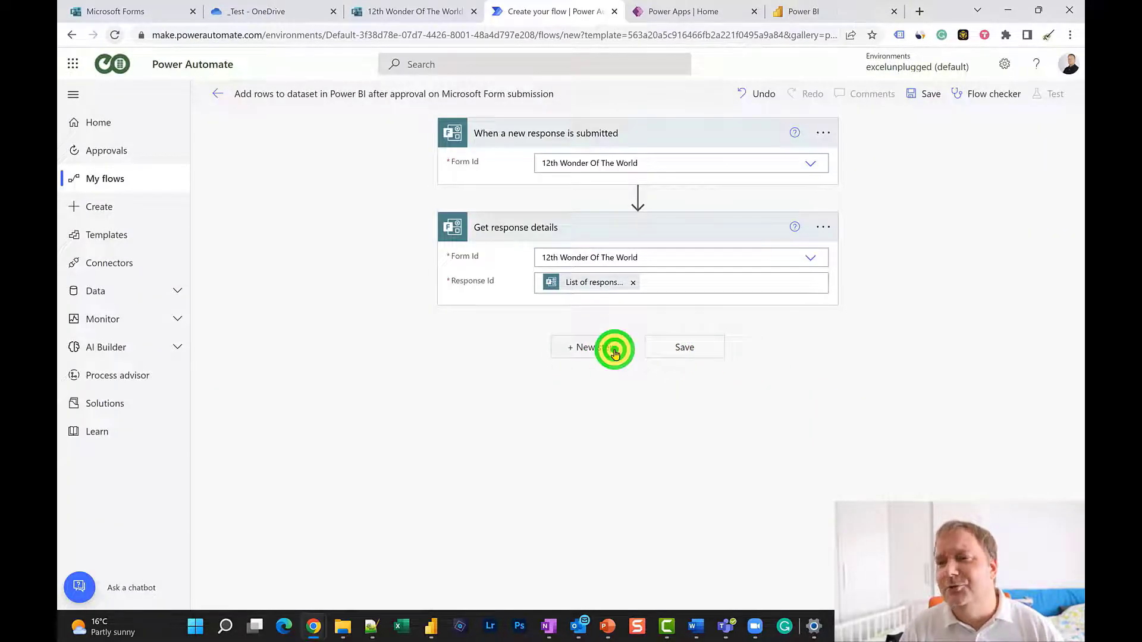
left_click(546, 283)
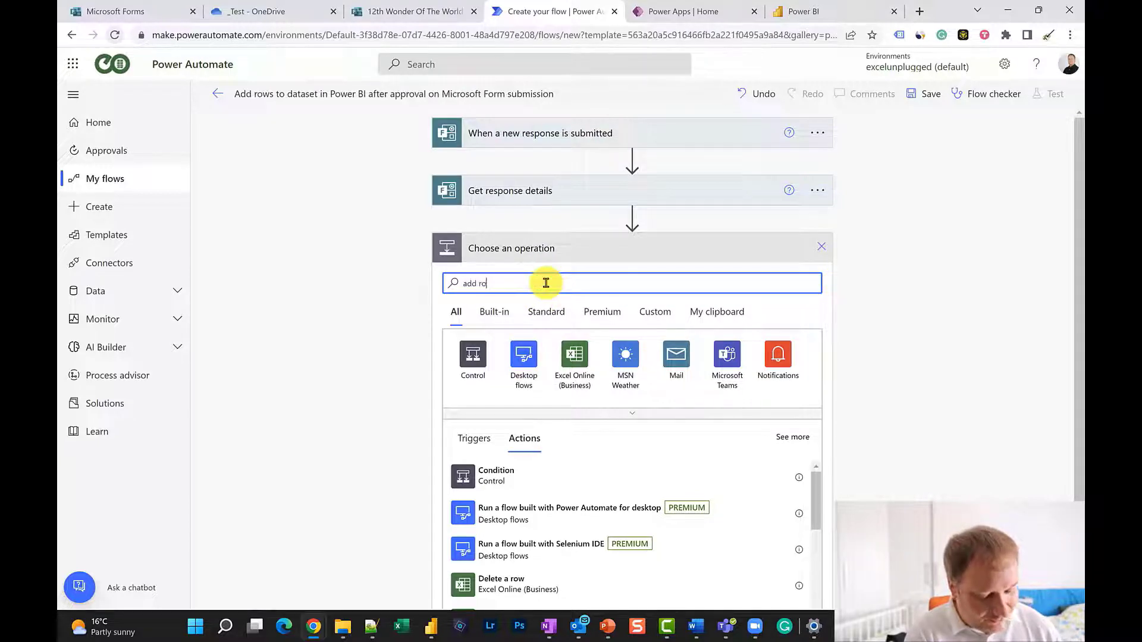
left_click(678, 351)
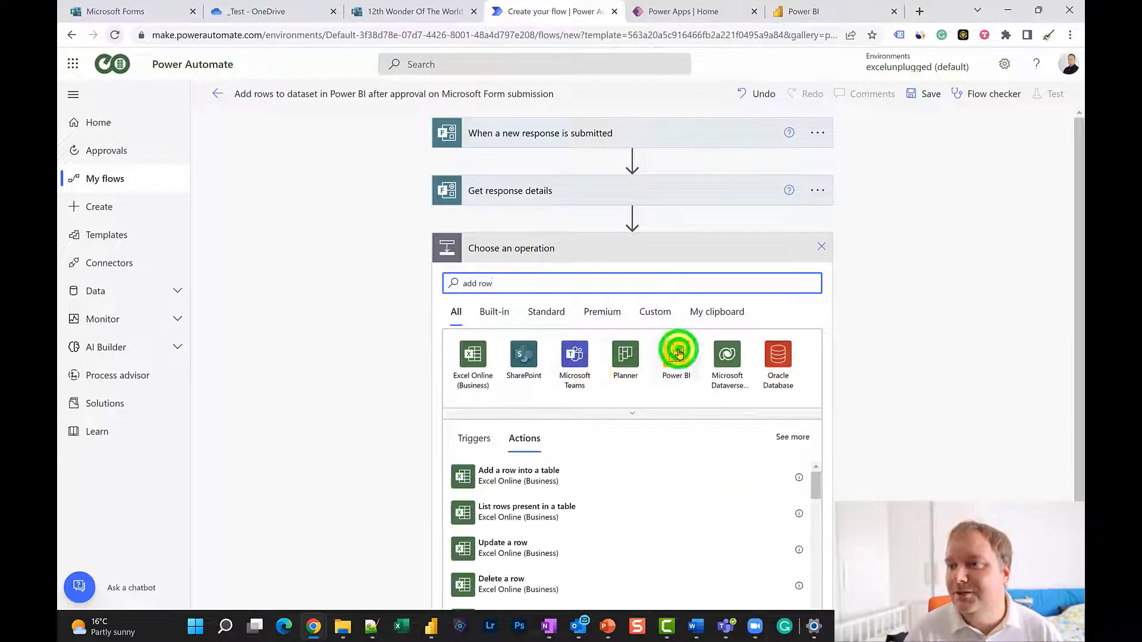
left_click(510, 388)
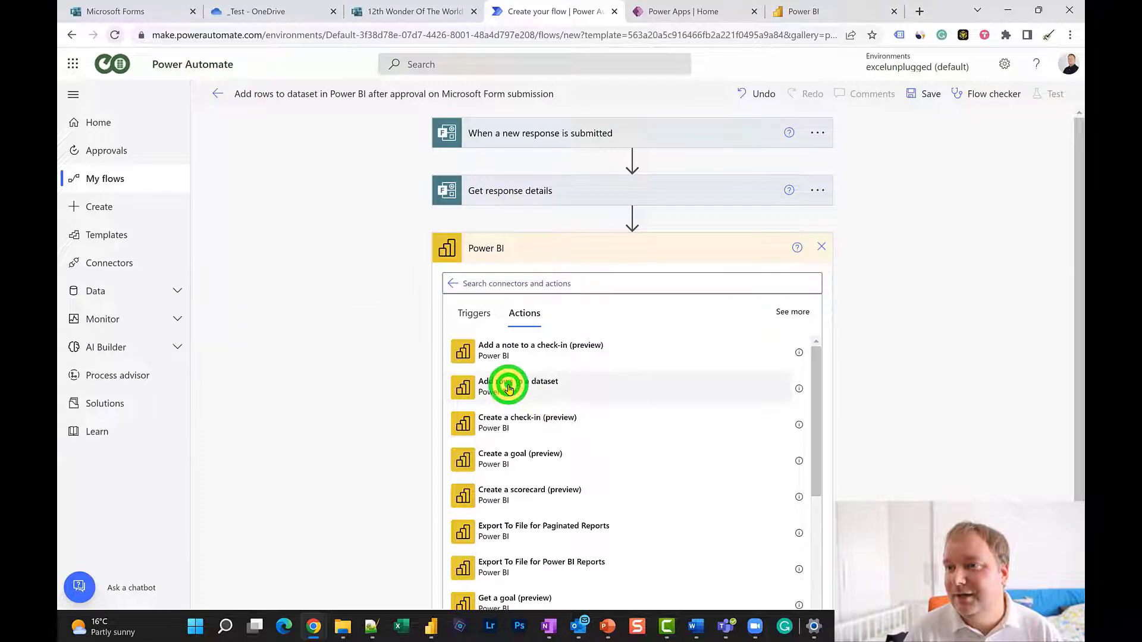
Set the Add rows to a dataset action to workspace DEMO, dataset 12thWonder and table RealTimeData
left_click(809, 277)
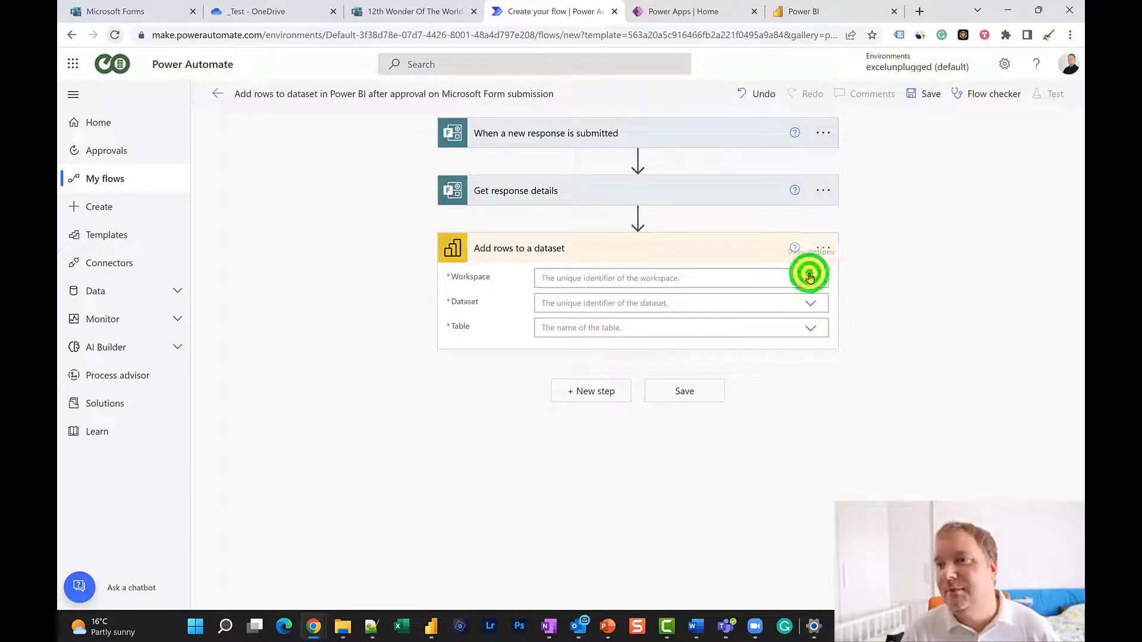
left_click(566, 298)
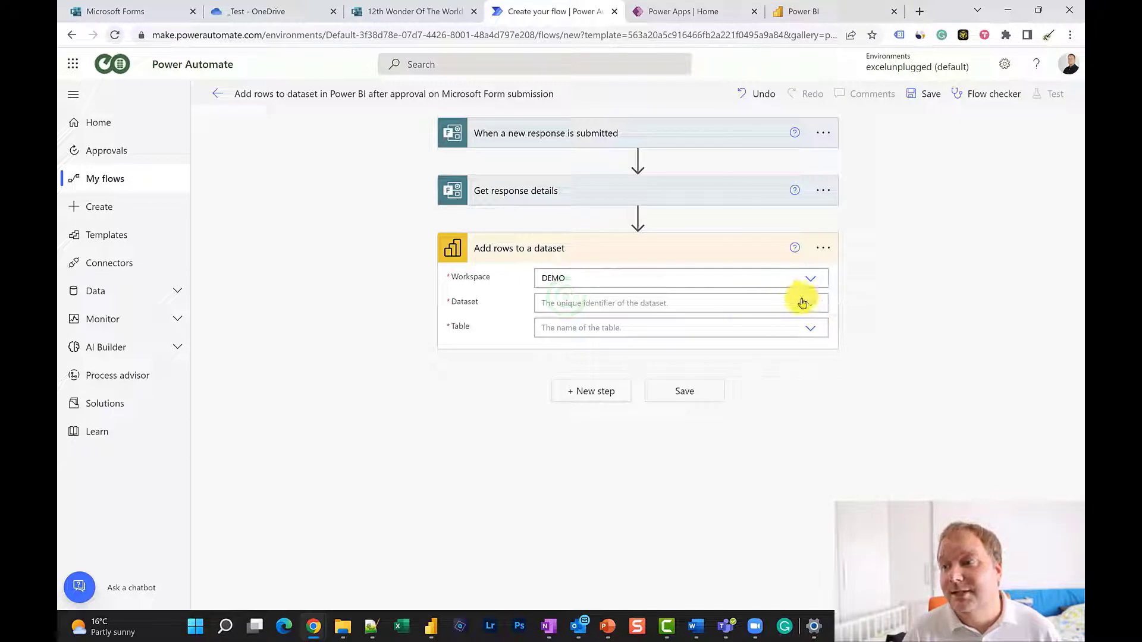
left_click(809, 304)
left_click(583, 325)
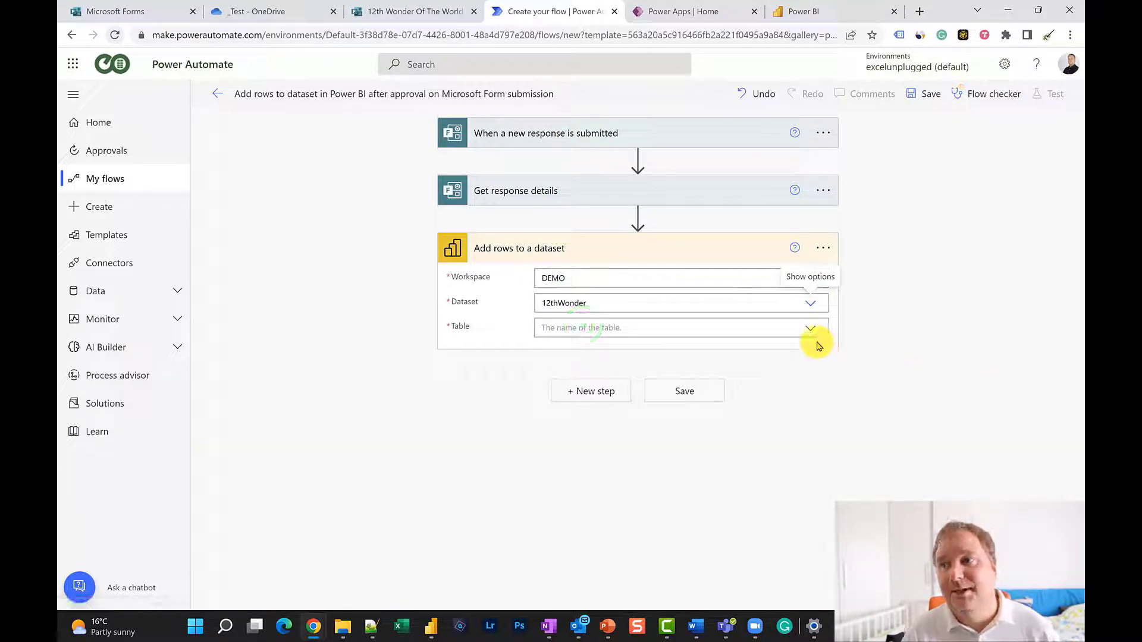
left_click(809, 329)
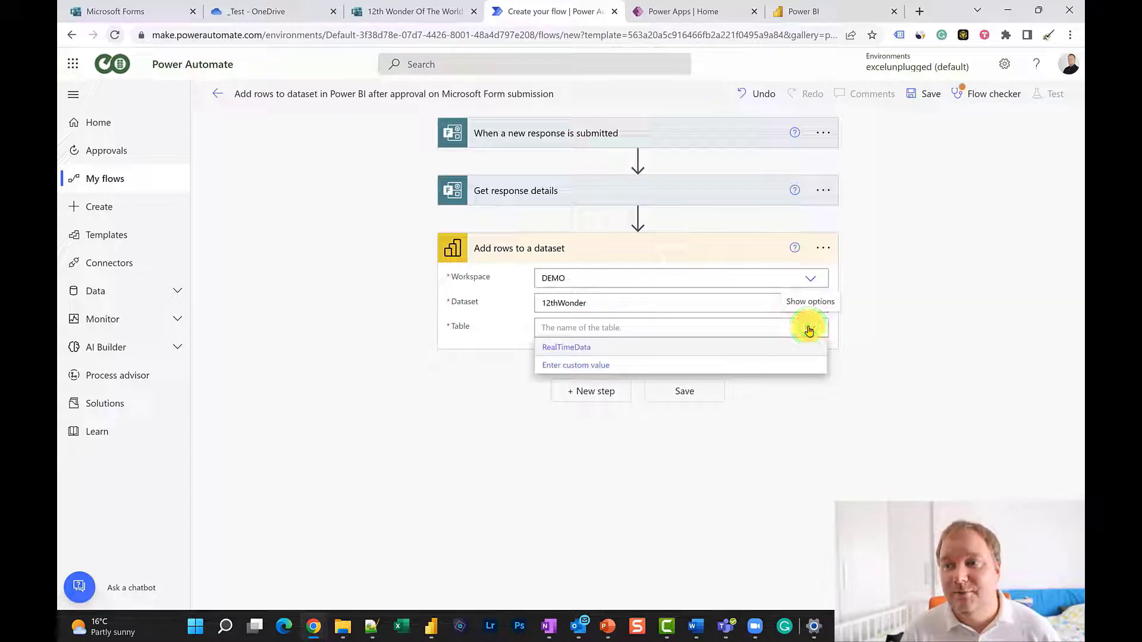
left_click(574, 352)
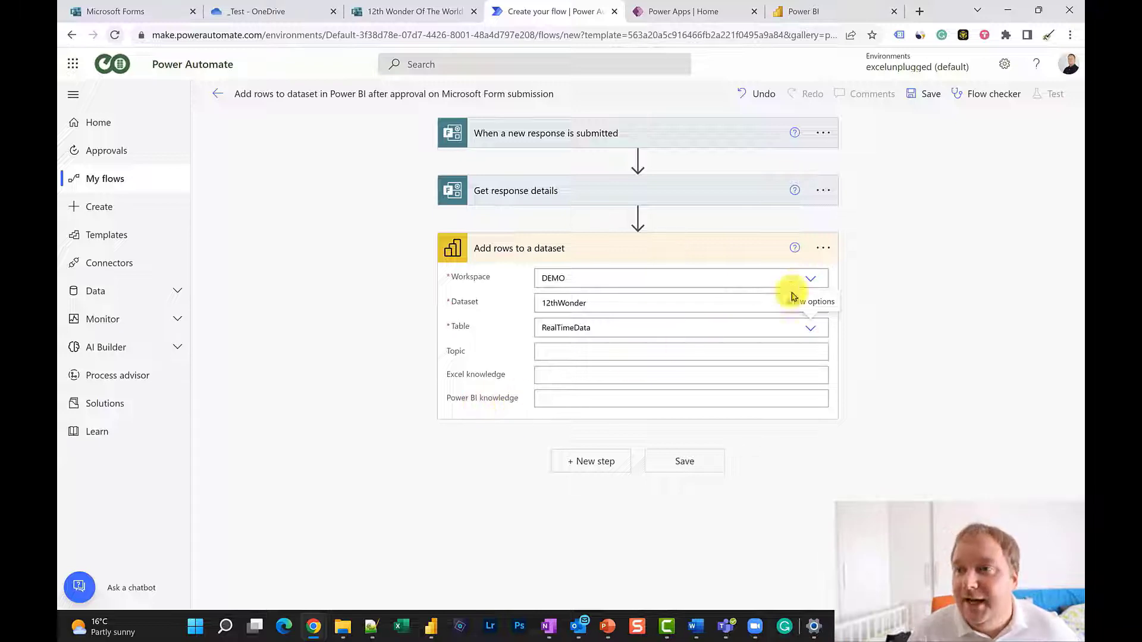
Map the dataset's Topic, Excel knowledge and Power BI knowledge fields to the form's Topic, Rate Your Excel Knowledge and Rate Your Power BI Knowledge answers
left_click(661, 189)
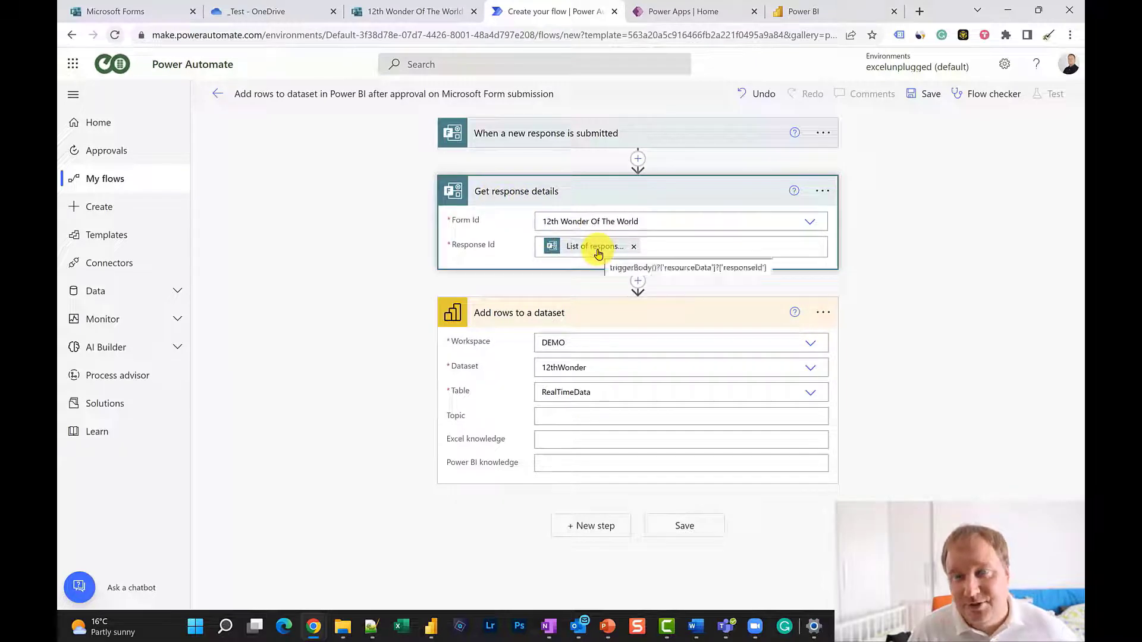
left_click(558, 419)
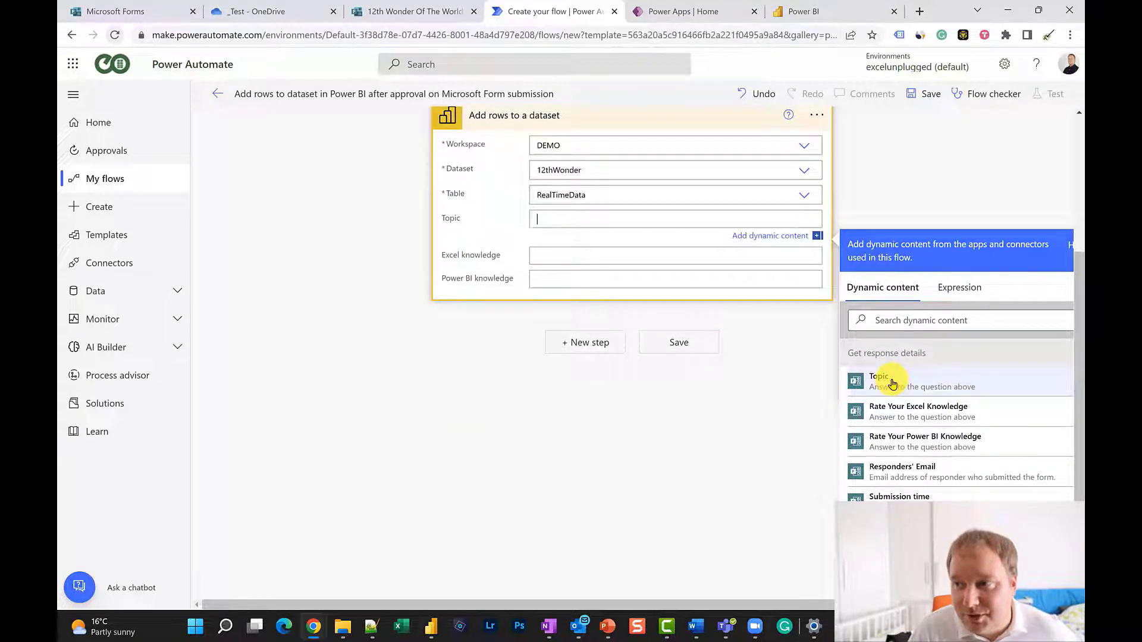
left_click(893, 384)
left_click(550, 255)
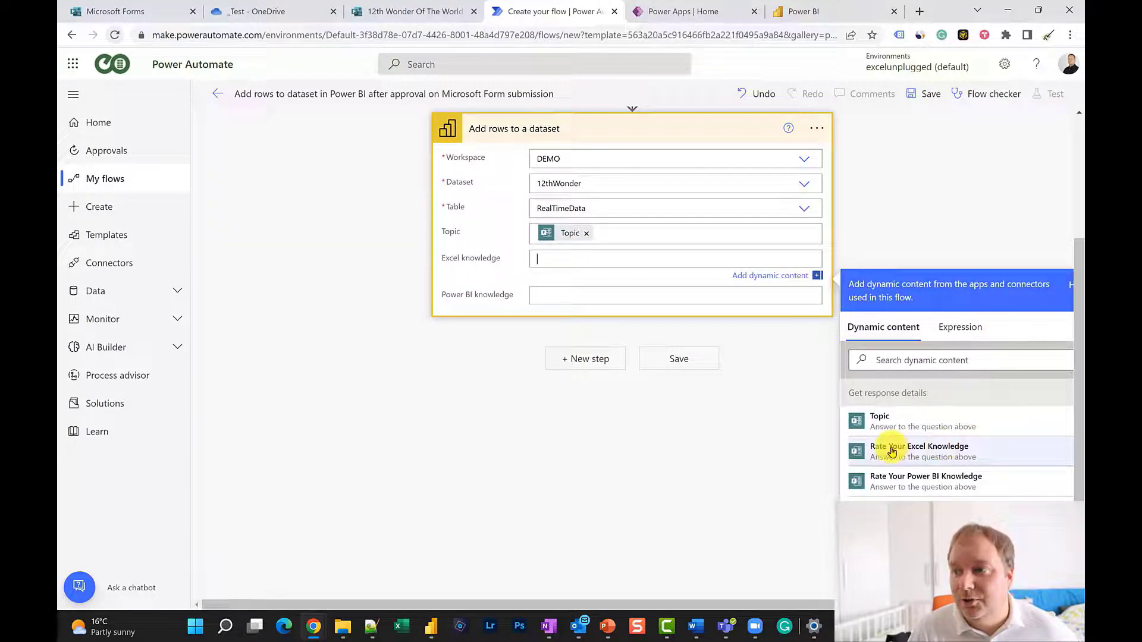
left_click(892, 452)
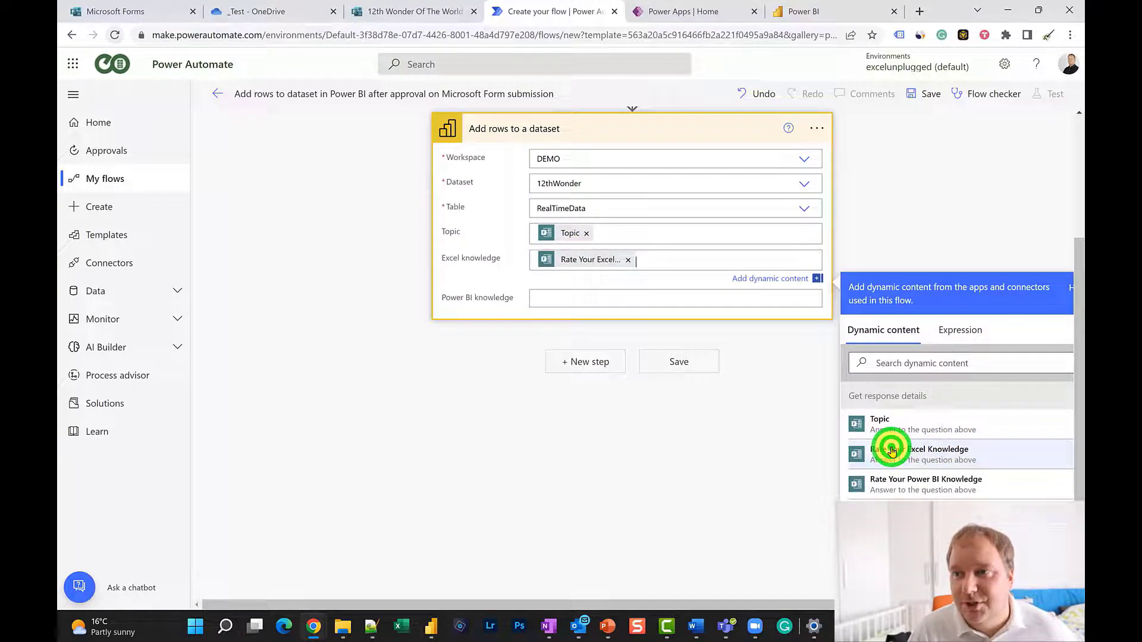
left_click(593, 301)
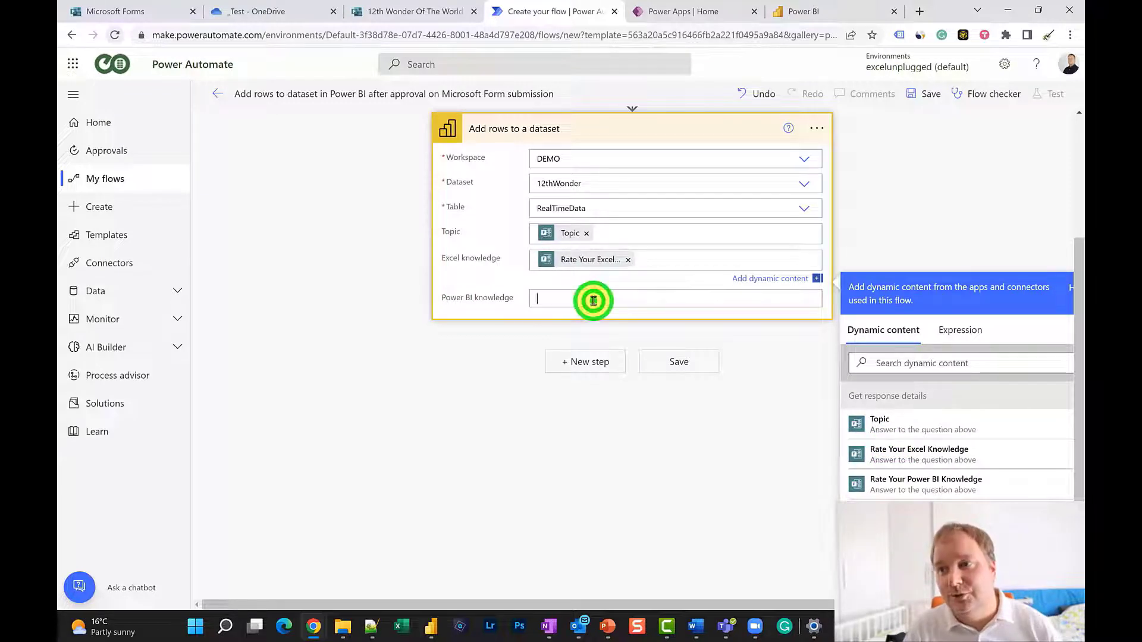
left_click(904, 518)
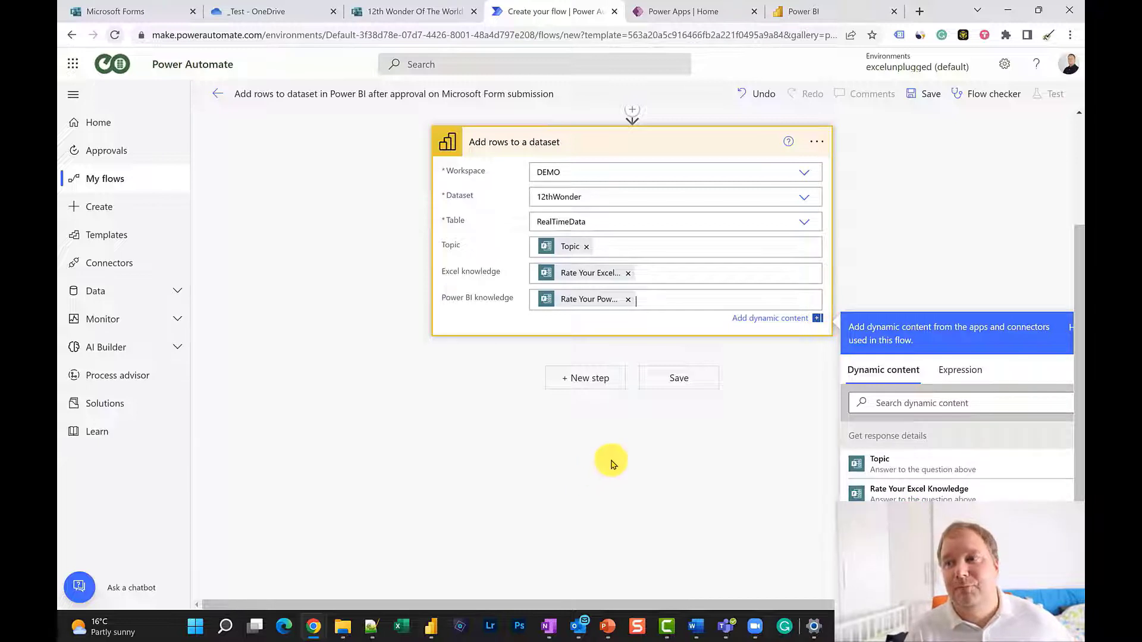
left_click(753, 434)
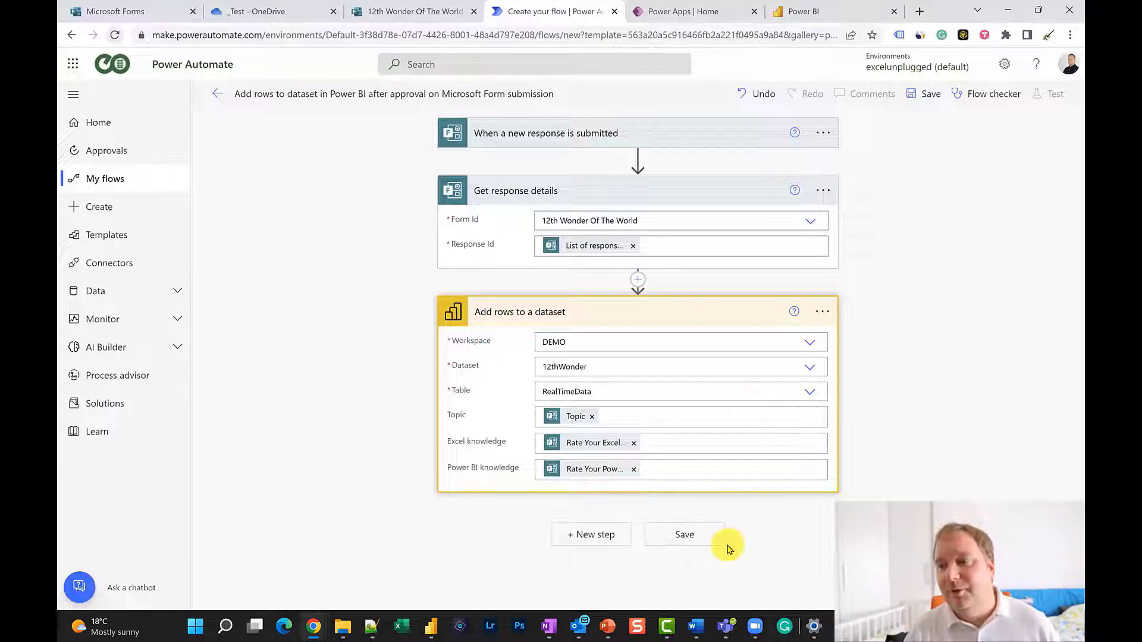
Save the flow and check it for errors and warnings with Flow checker
left_click(709, 538)
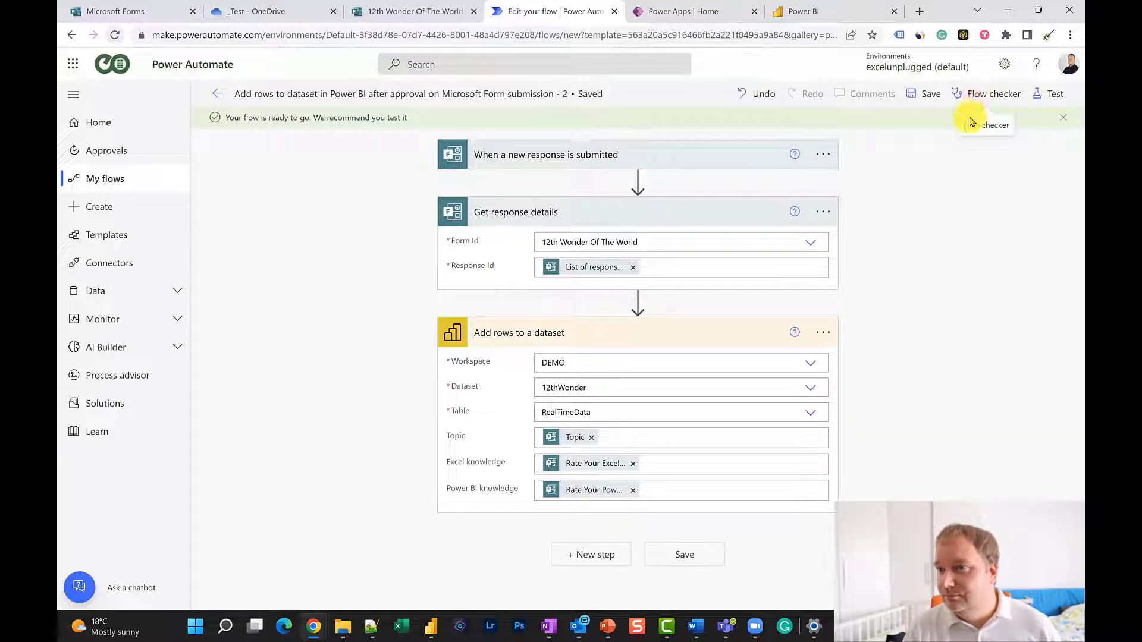
left_click(985, 97)
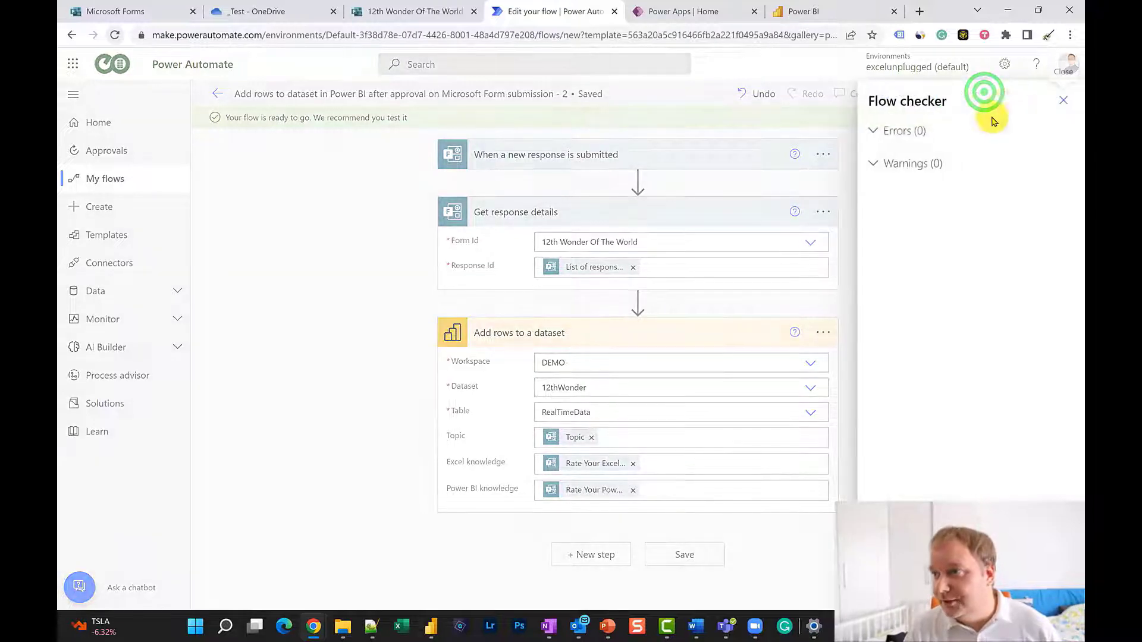
left_click(1060, 105)
Start a manual test of the saved flow
left_click(1052, 102)
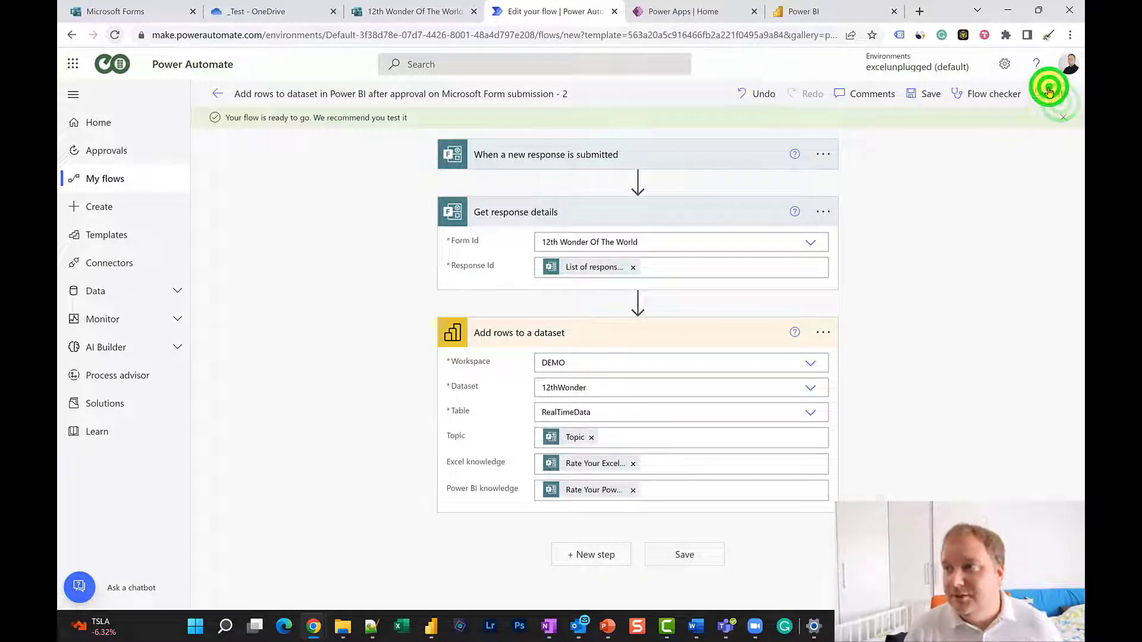
left_click(875, 127)
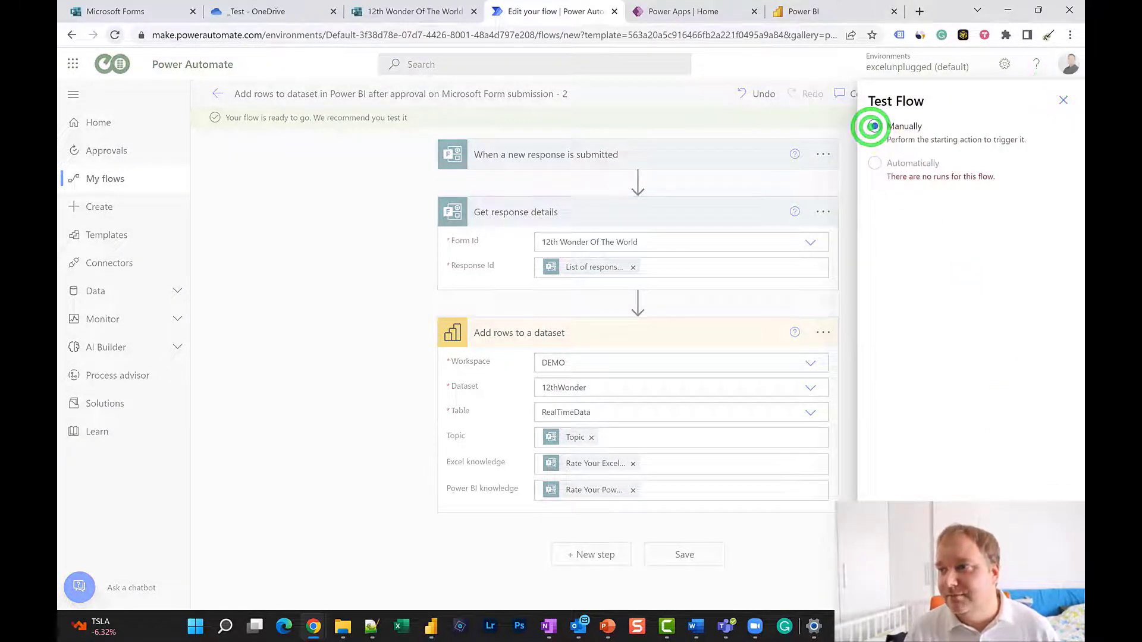
left_click(748, 382)
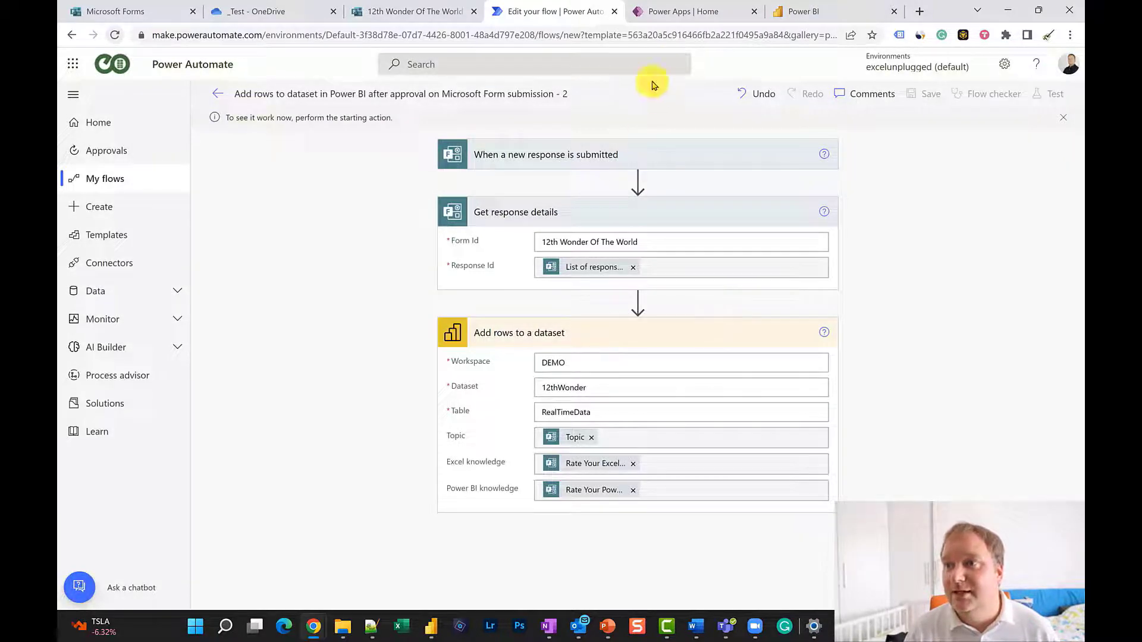
Submit a previewed 12th Wonder Of The World response with Topic Power BI, Excel rating 10 and Power BI rating 8, and view the Power Automate run
left_click(397, 13)
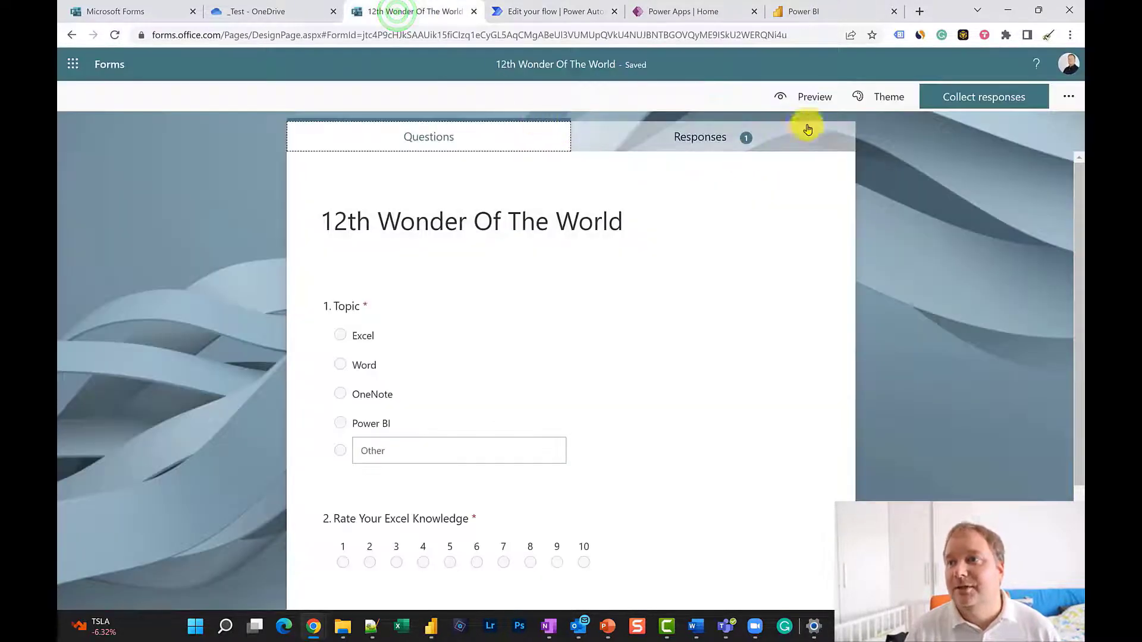
left_click(818, 95)
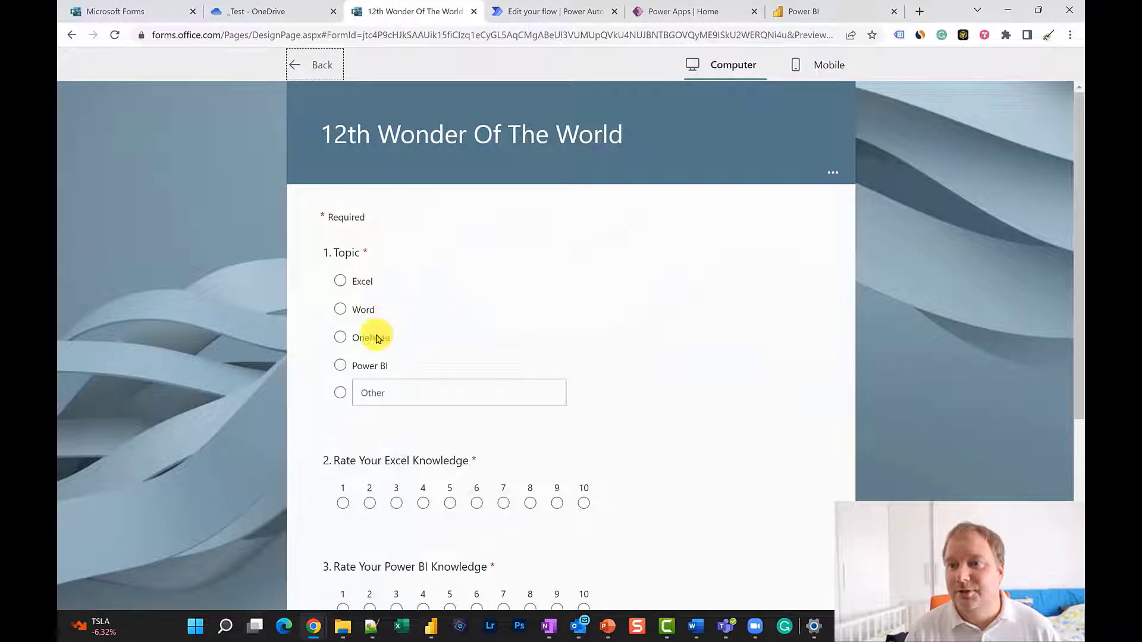
left_click(364, 366)
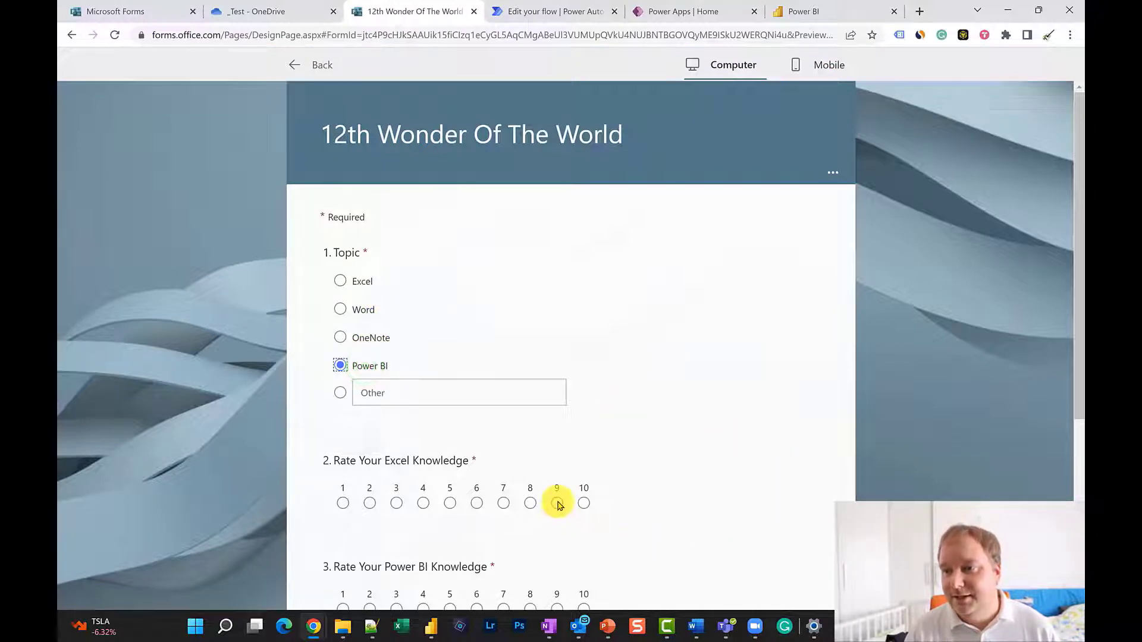
left_click(583, 503)
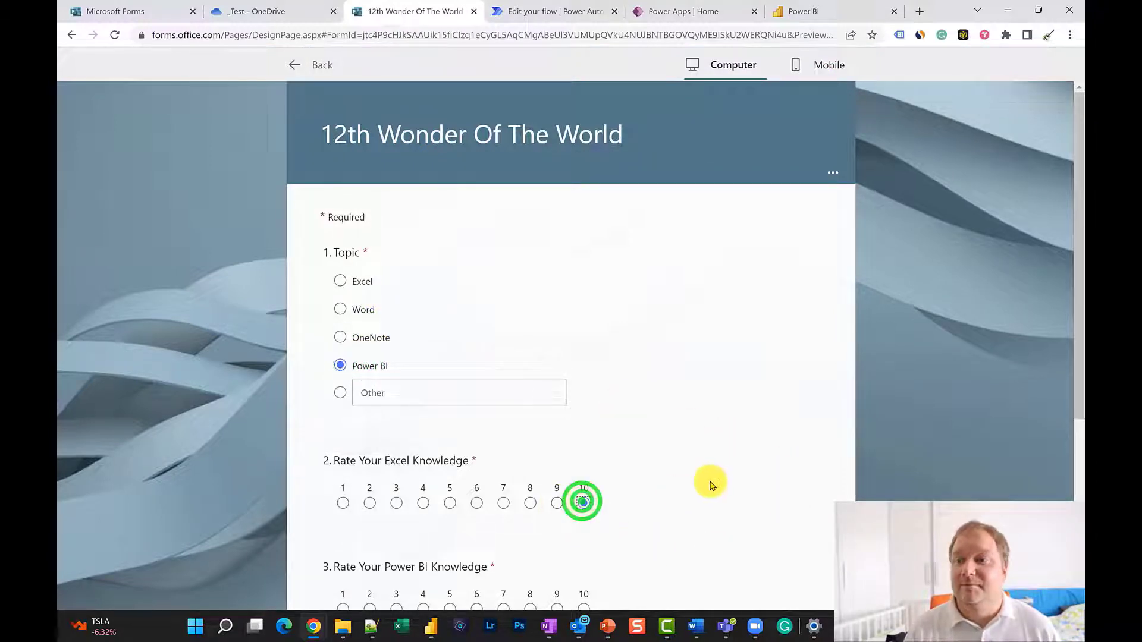
scroll(644, 530, "down", 2)
scroll(645, 530, "down", 1)
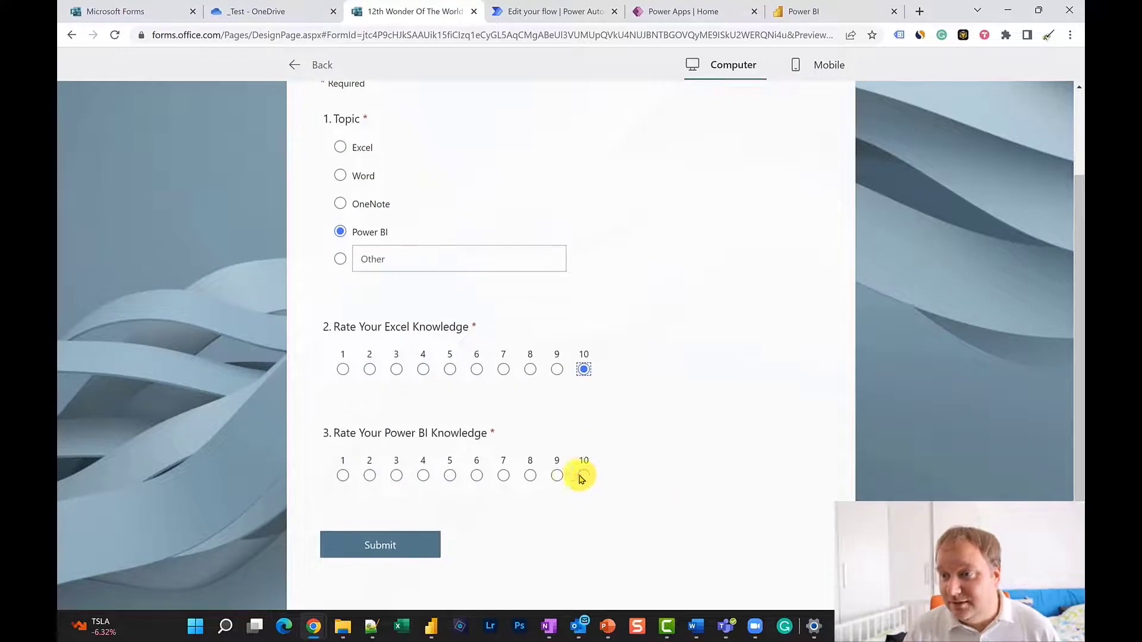
left_click(530, 476)
left_click(390, 547)
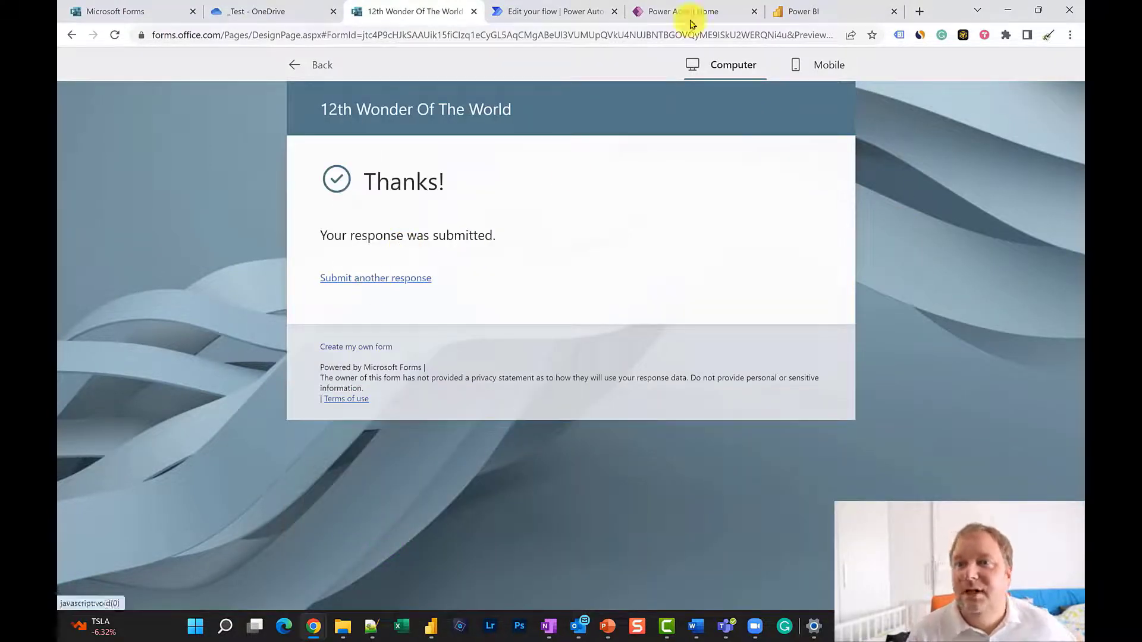
left_click(708, 12)
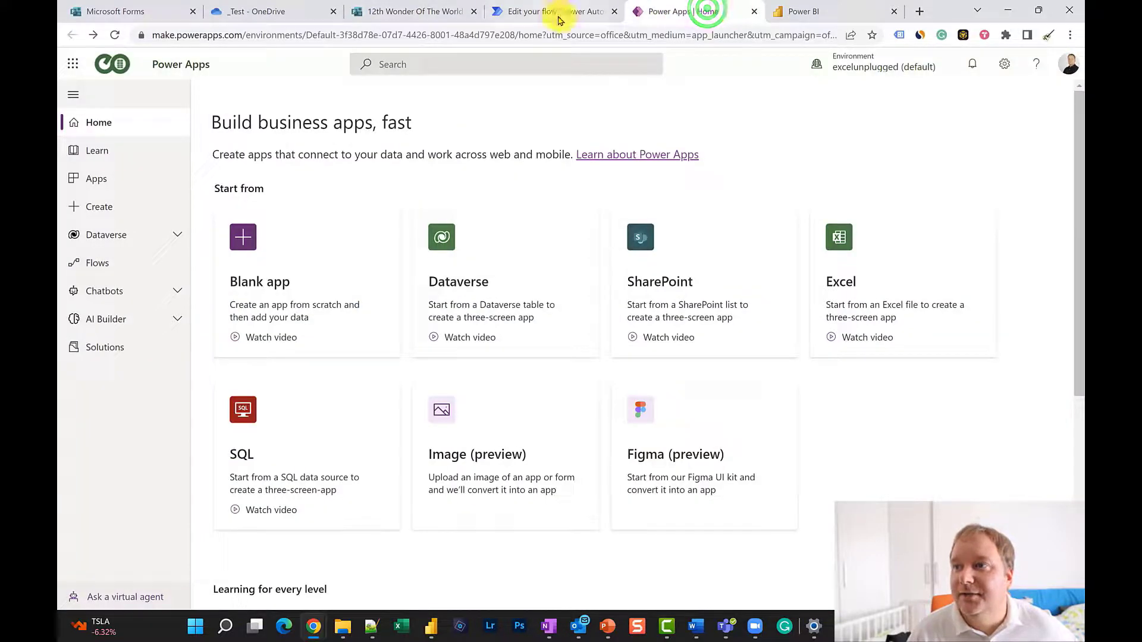
left_click(533, 12)
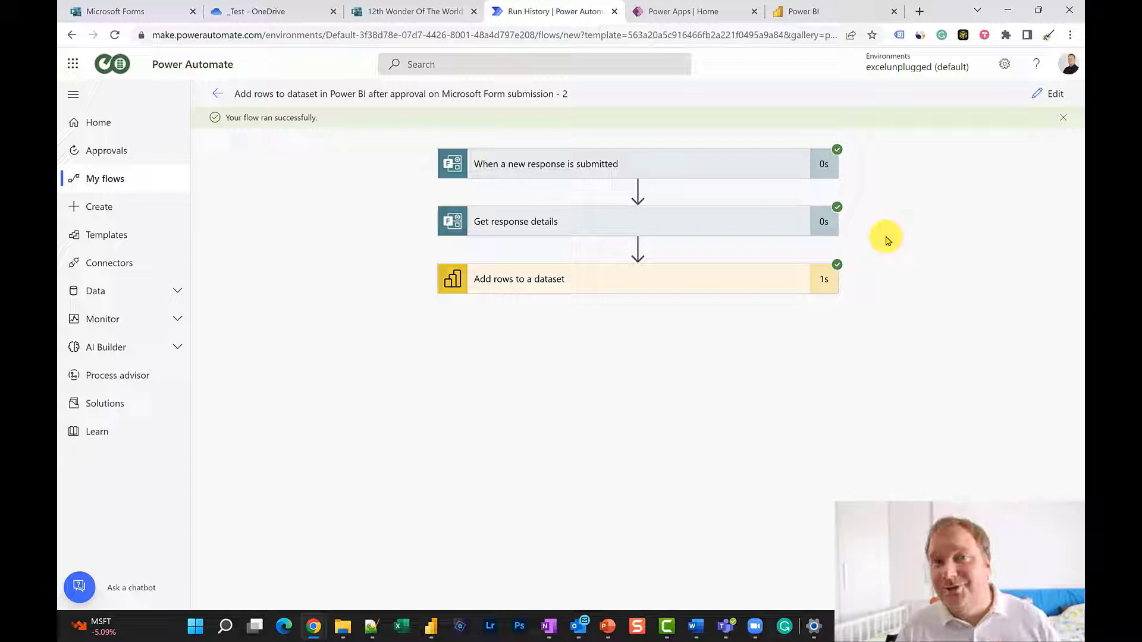
Switch to Power BI and look through the datasets and reports in the DEMO workspace
left_click(803, 11)
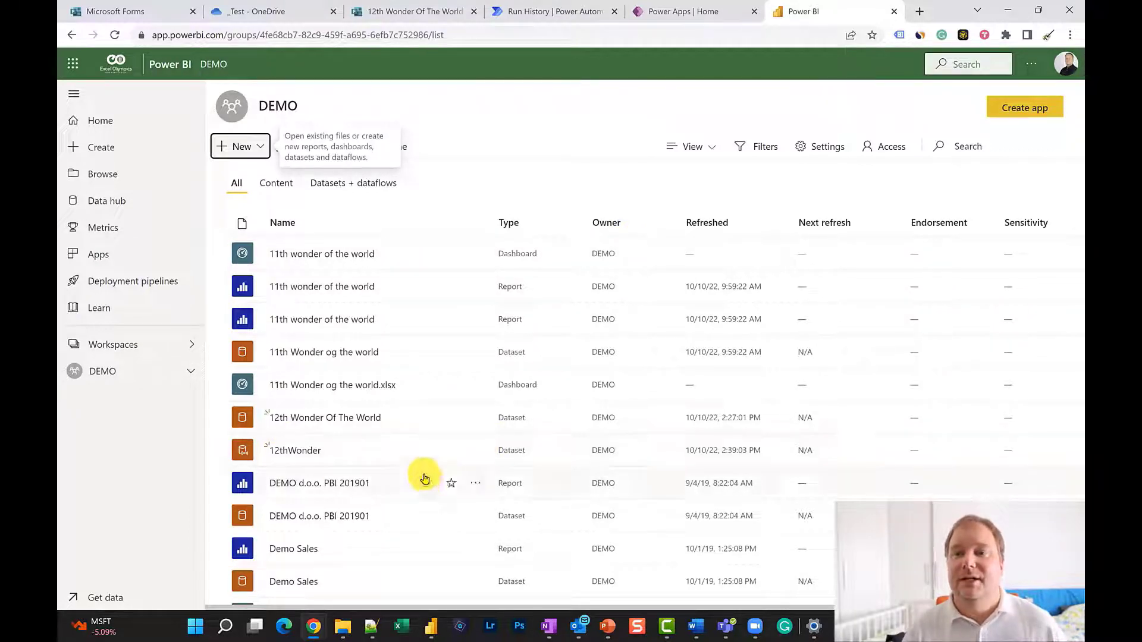
scroll(348, 425, "down", 2)
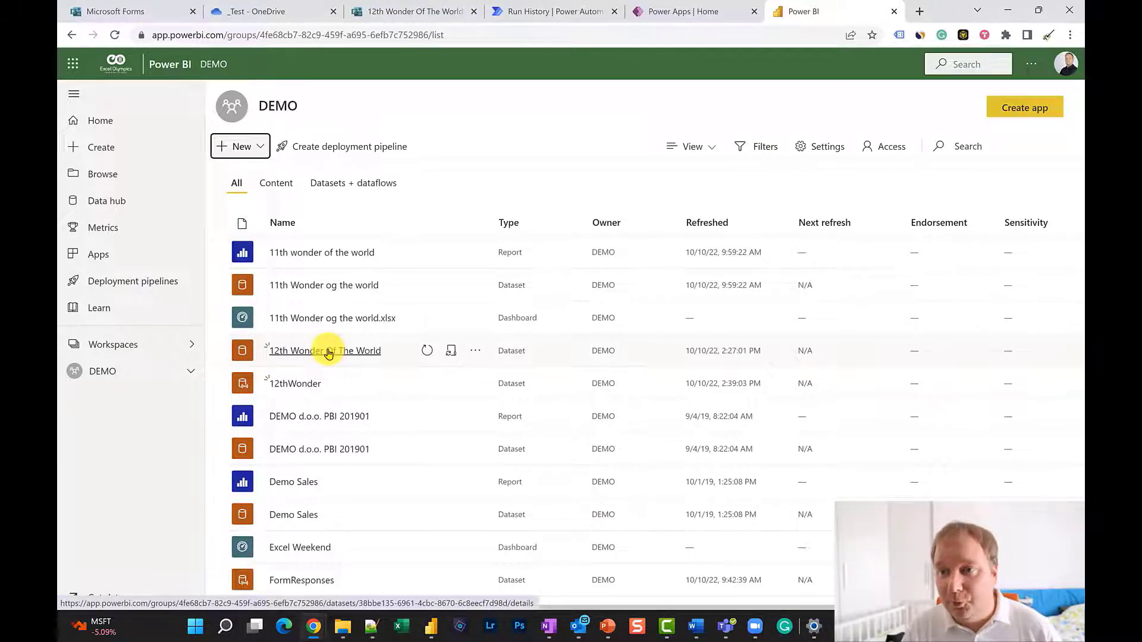
scroll(328, 354, "down", 1)
scroll(328, 354, "up", 3)
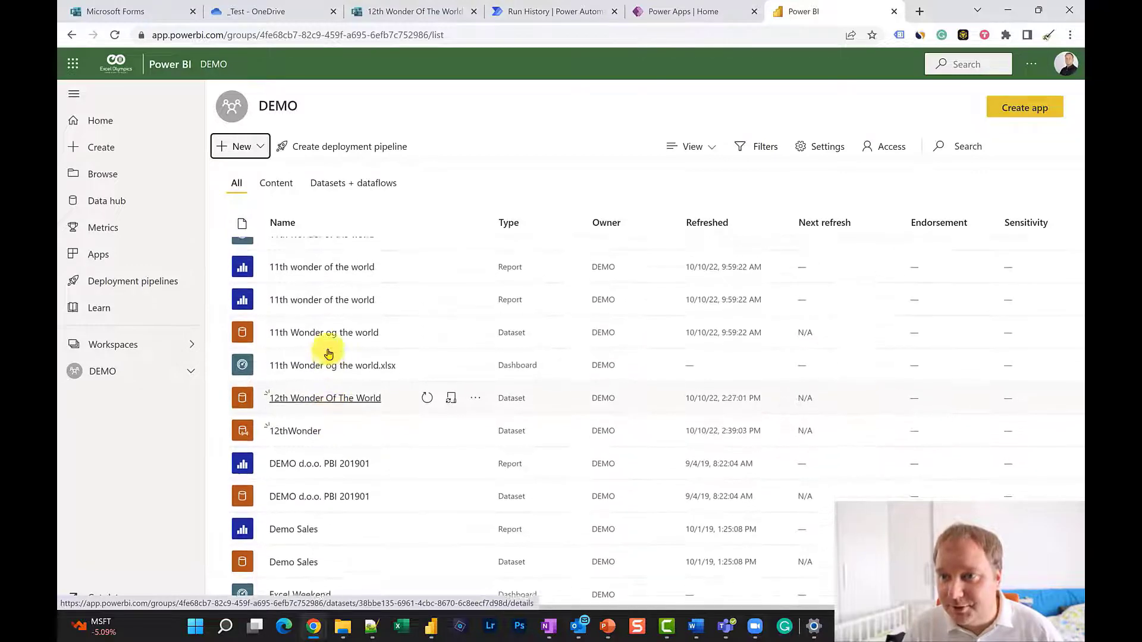
scroll(328, 353, "down", 5)
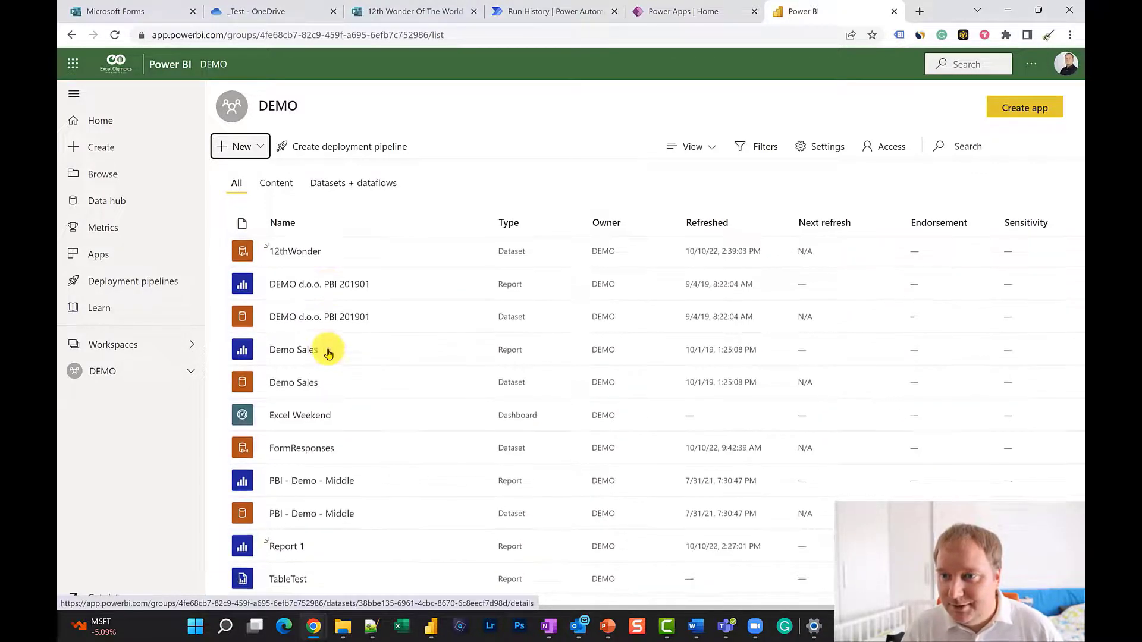
scroll(327, 353, "down", 1)
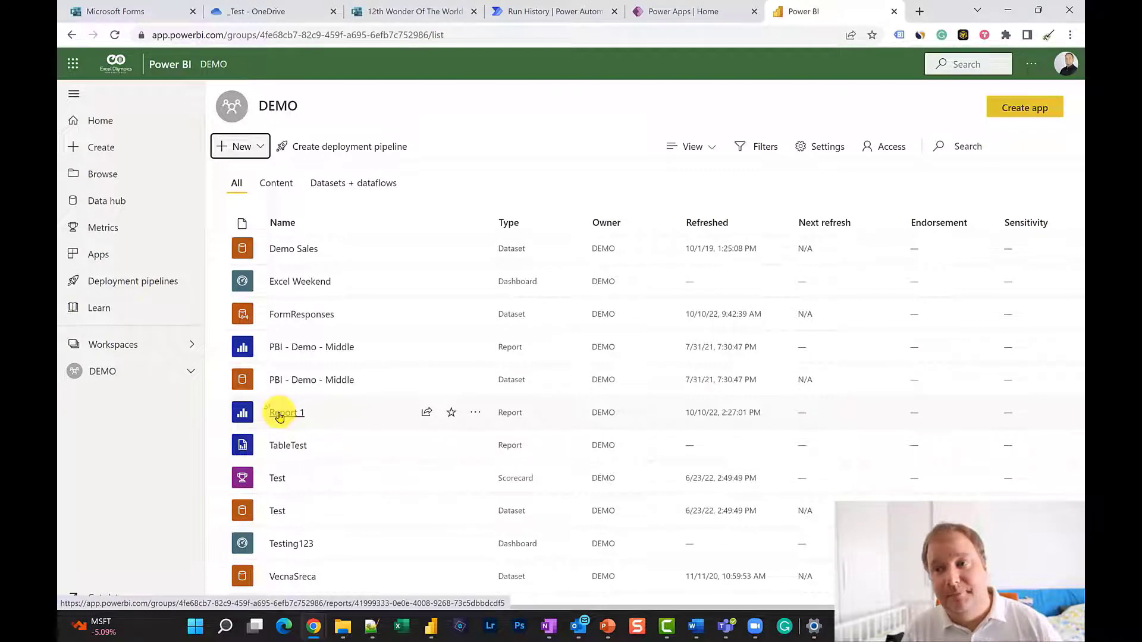
scroll(280, 417, "up", 5)
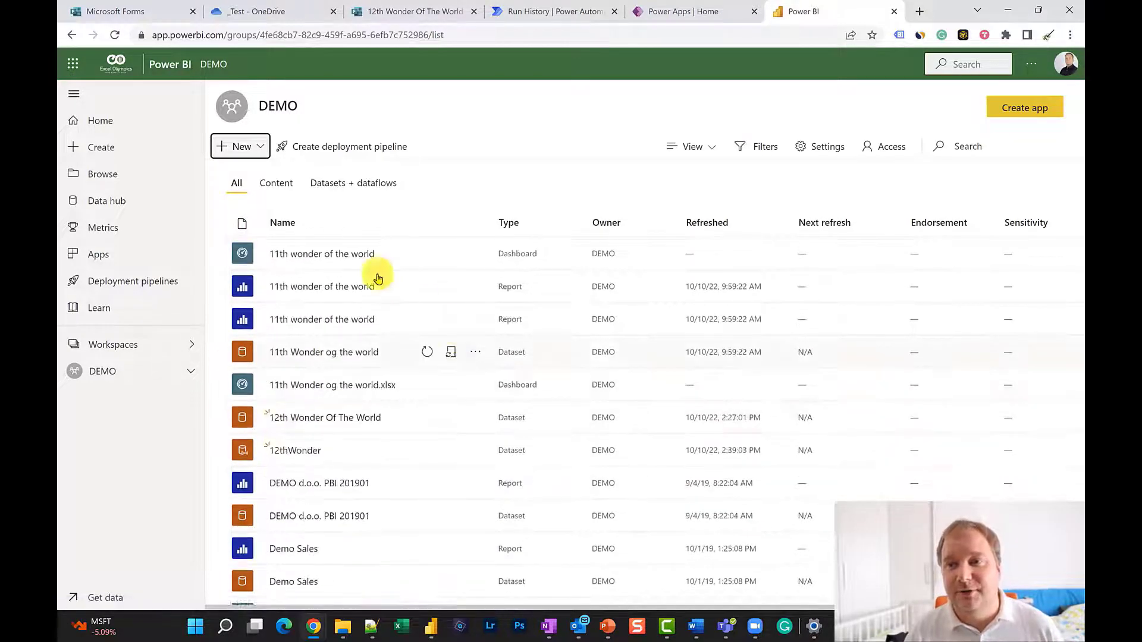
Create a dashboard named "12th Wonder of The World" in the DEMO workspace
left_click(260, 148)
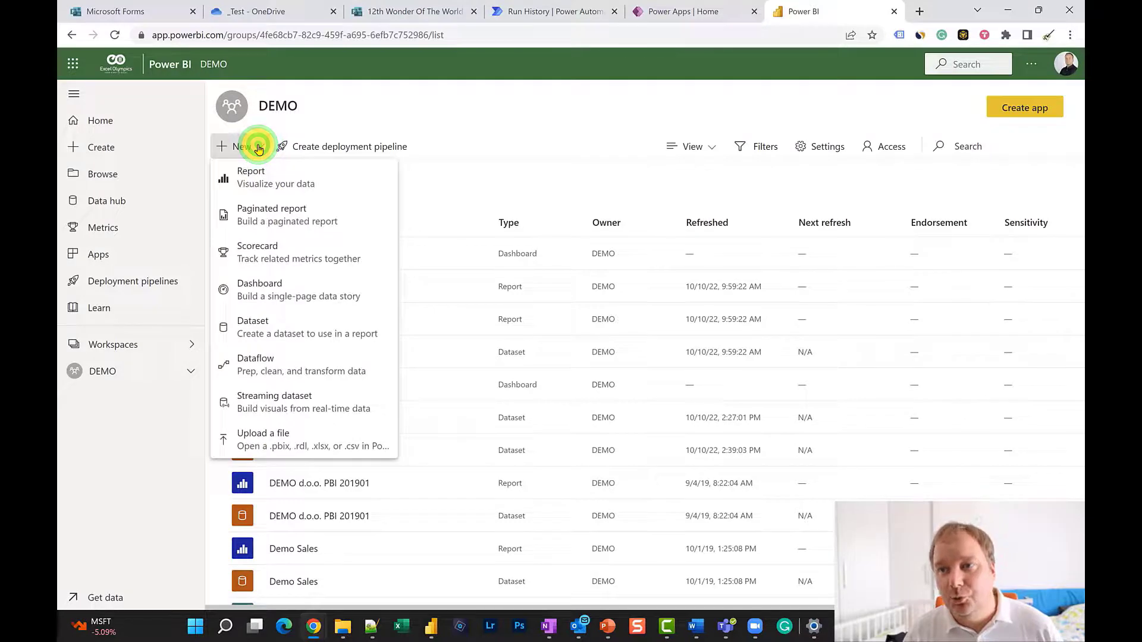
left_click(274, 288)
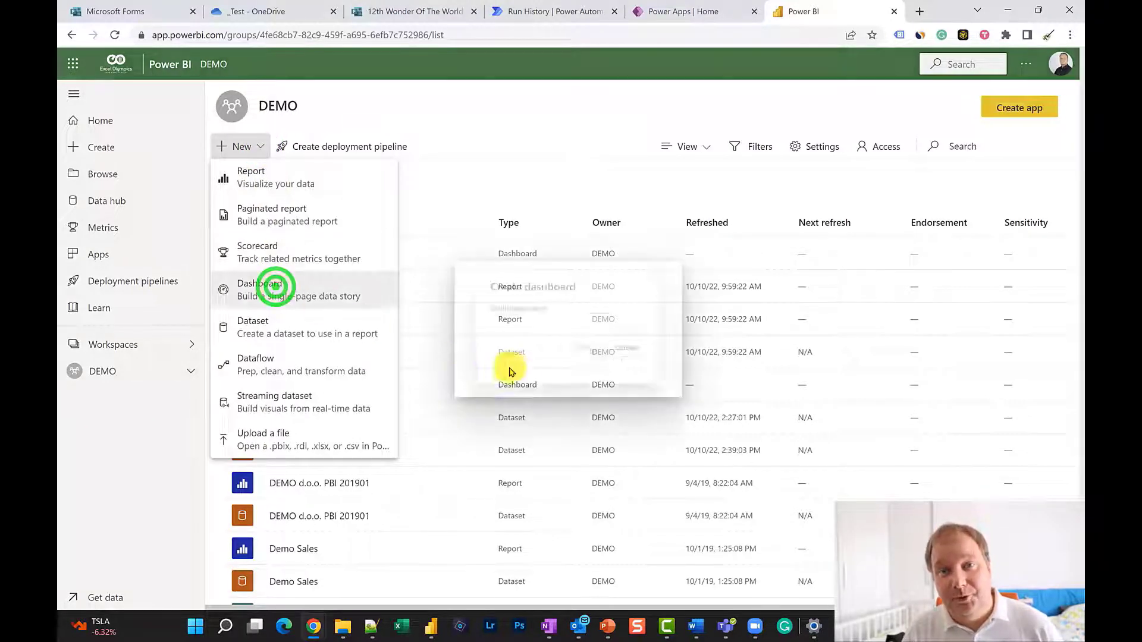
left_click(515, 325)
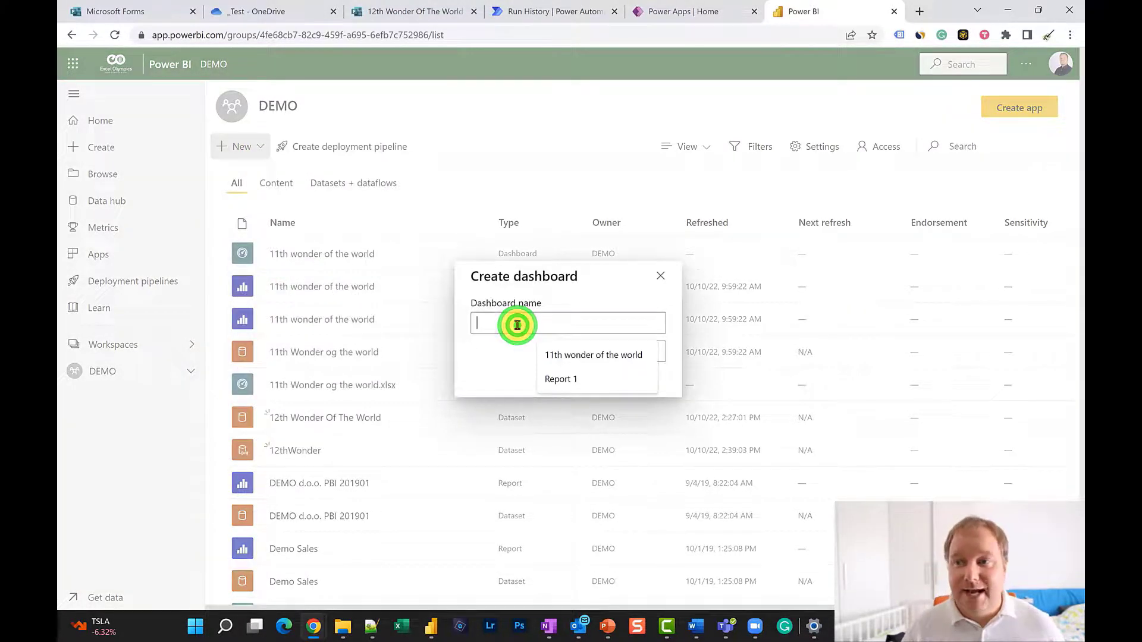
type("12th Wonder of The World")
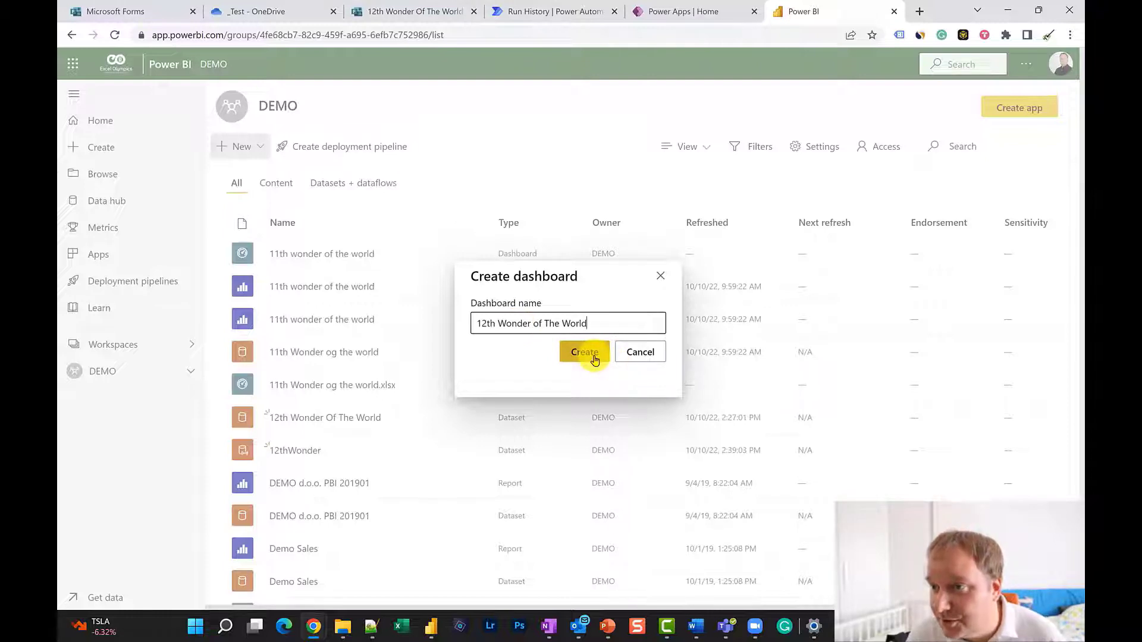
left_click(586, 353)
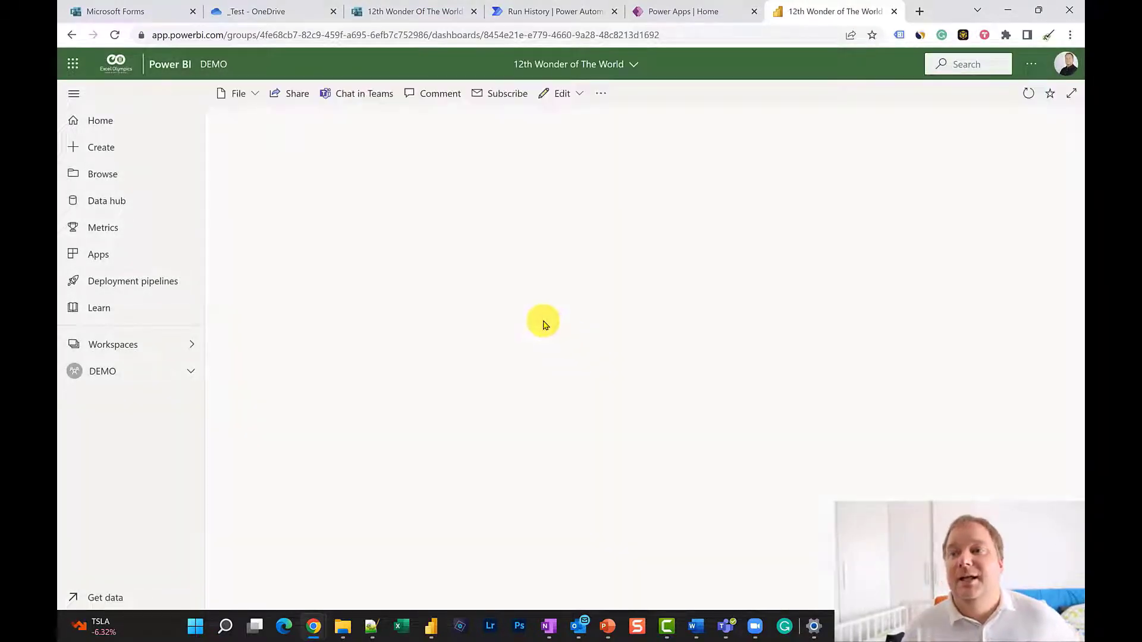
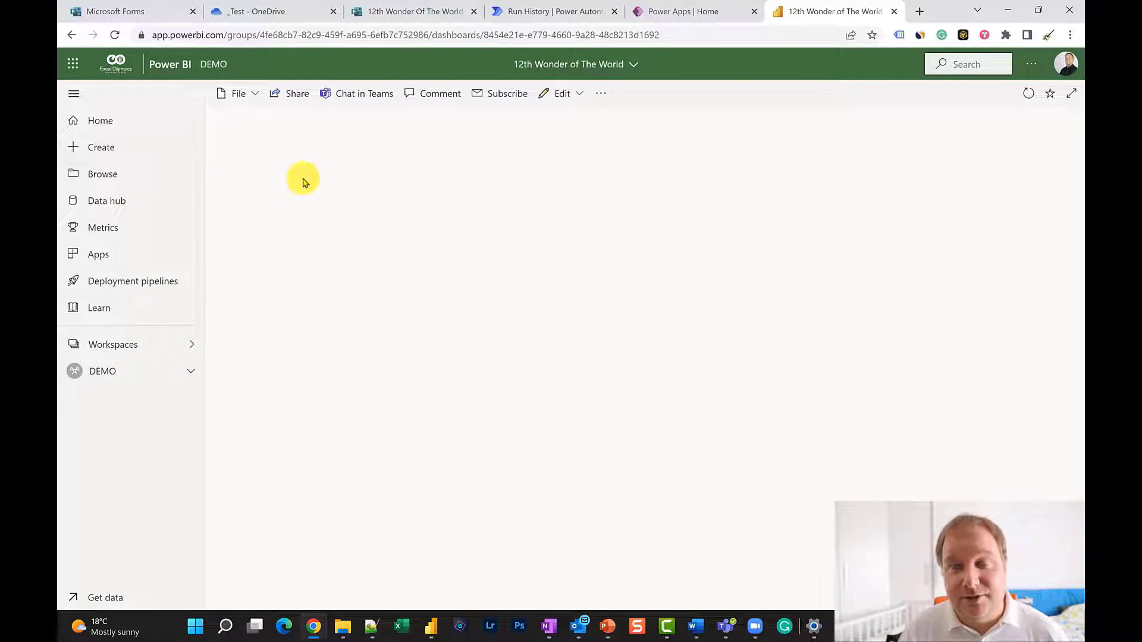
Leave the empty dashboard and return to the DEMO workspace's content list
left_click(250, 95)
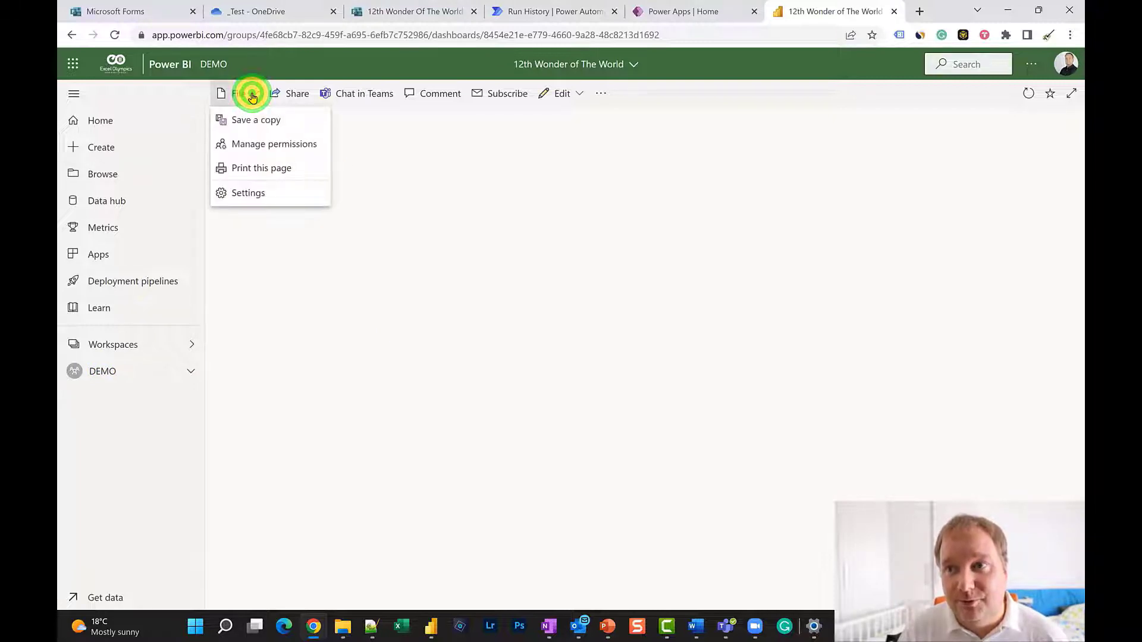
left_click(385, 122)
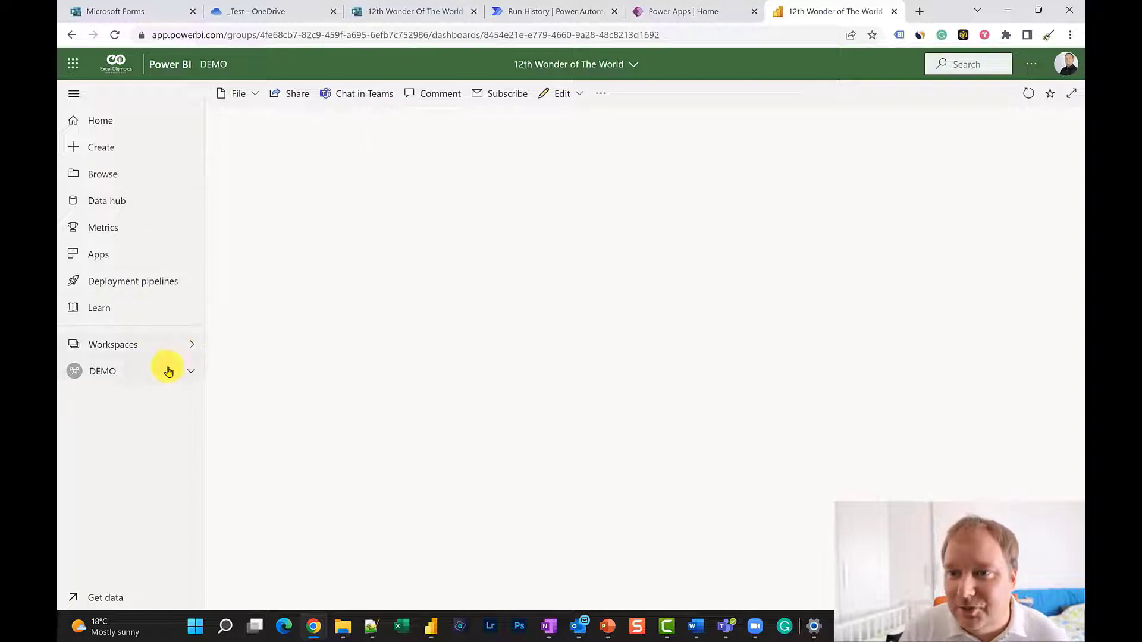
left_click(121, 372)
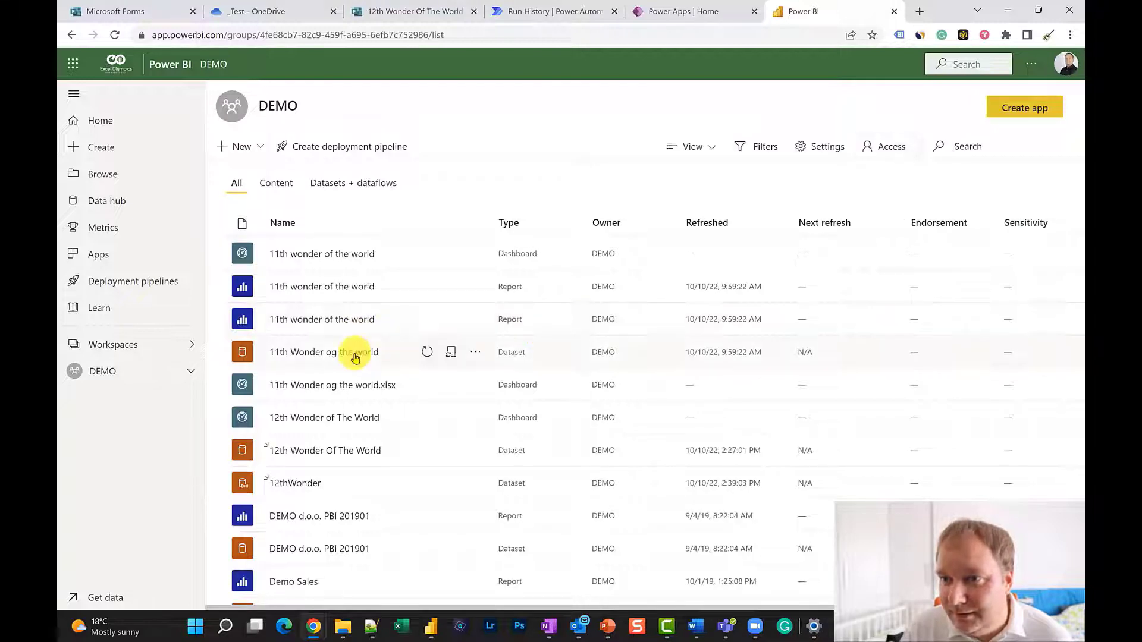
Open the 12th Wonder of The World dashboard and start adding a custom streaming data tile
left_click(308, 417)
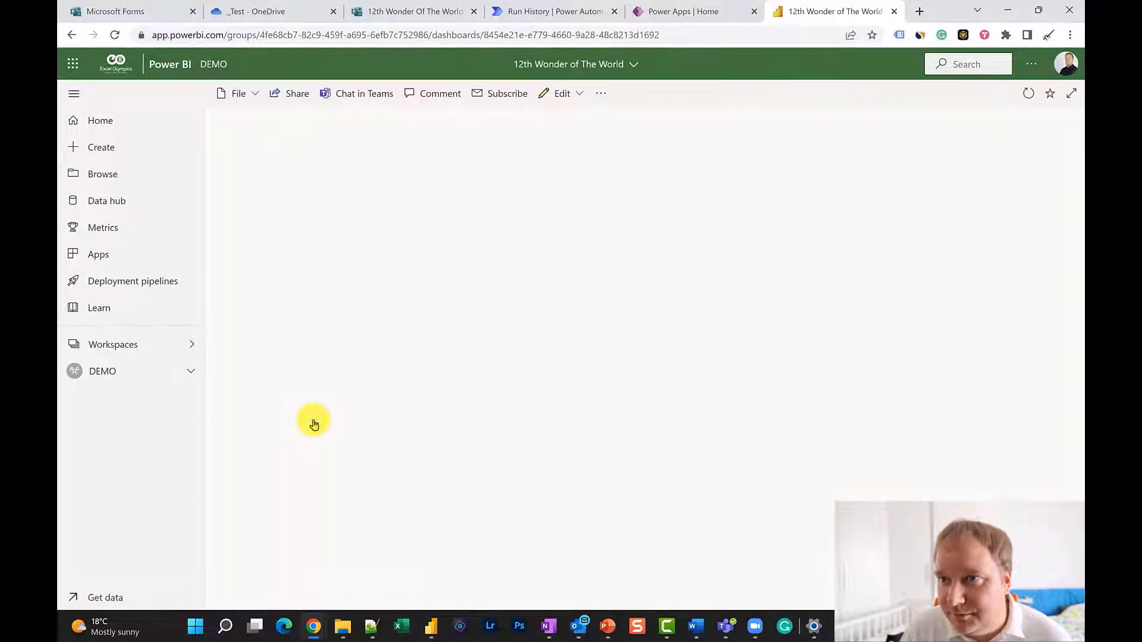
left_click(602, 95)
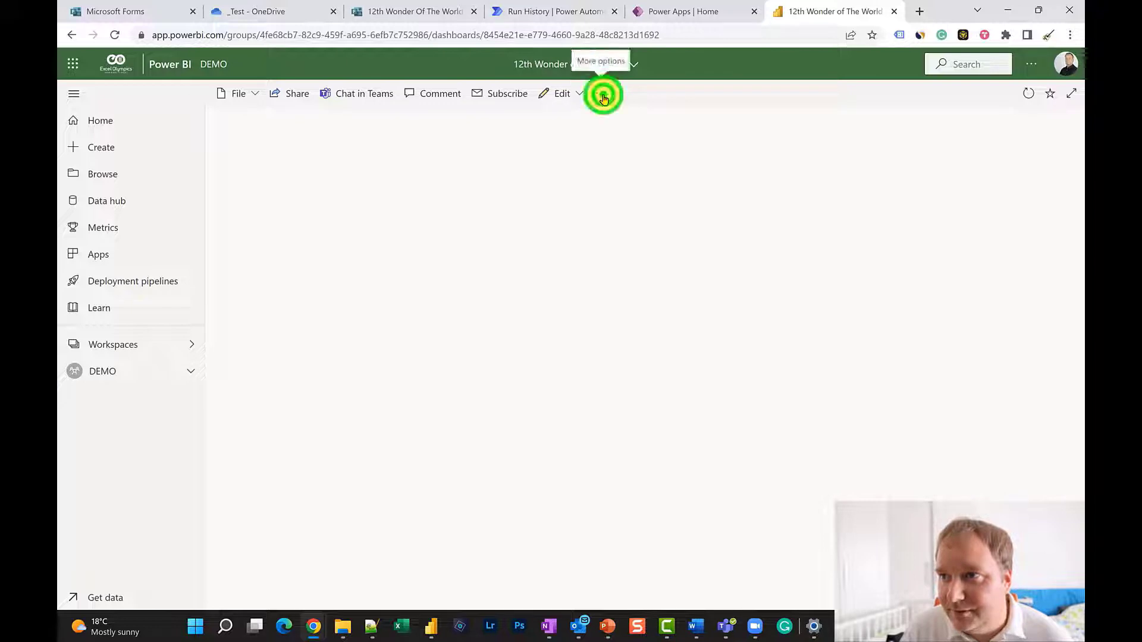
left_click(545, 94)
left_click(574, 95)
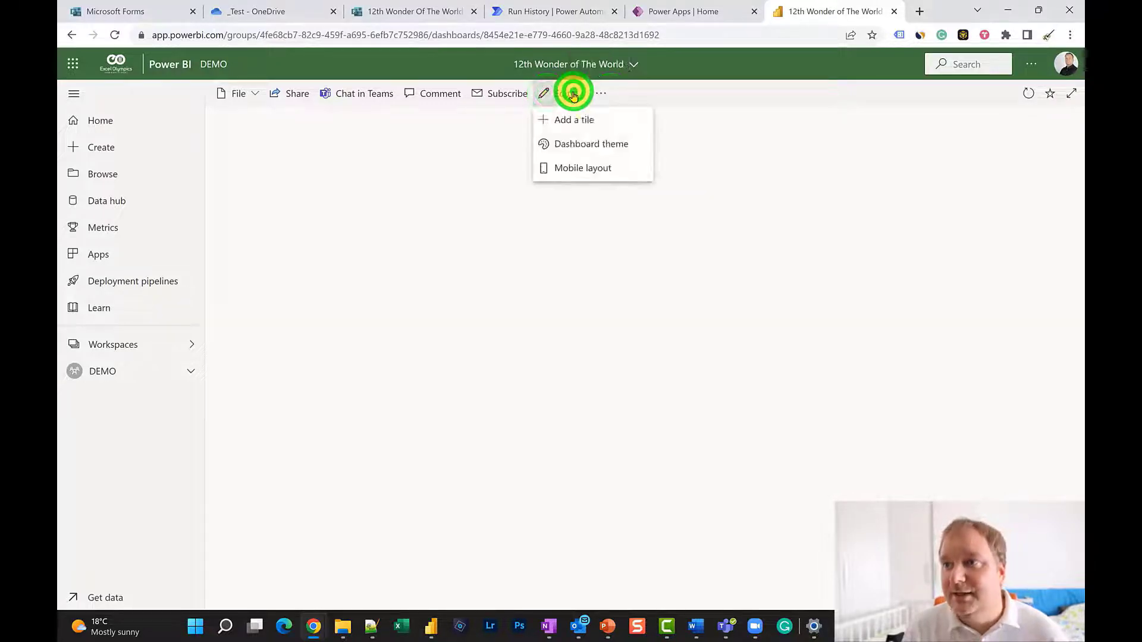
left_click(588, 125)
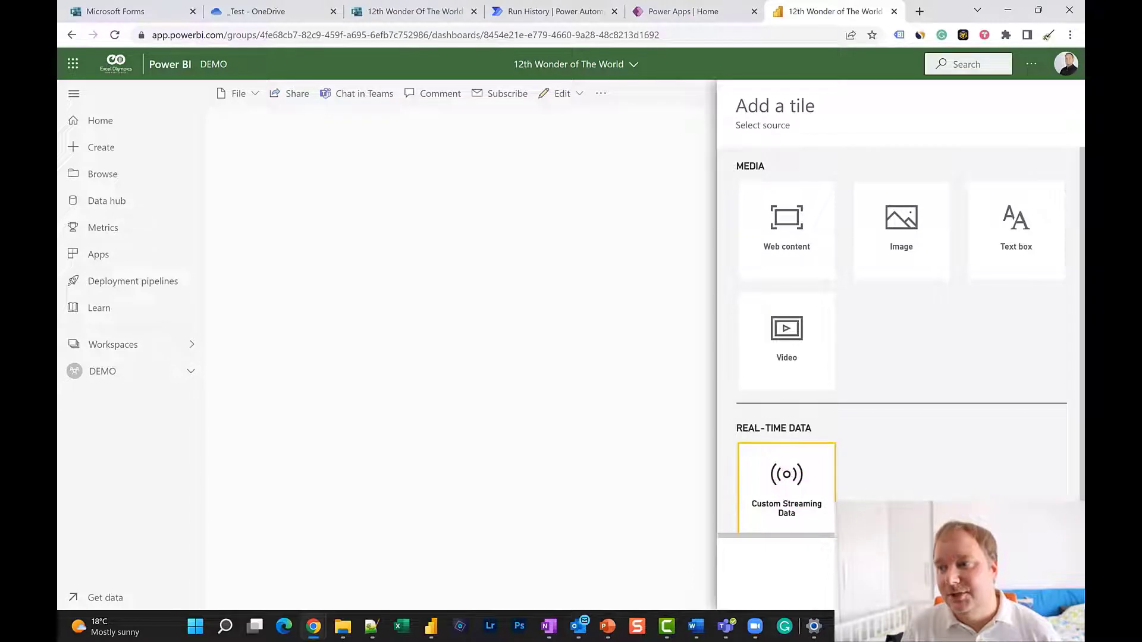
left_click(863, 568)
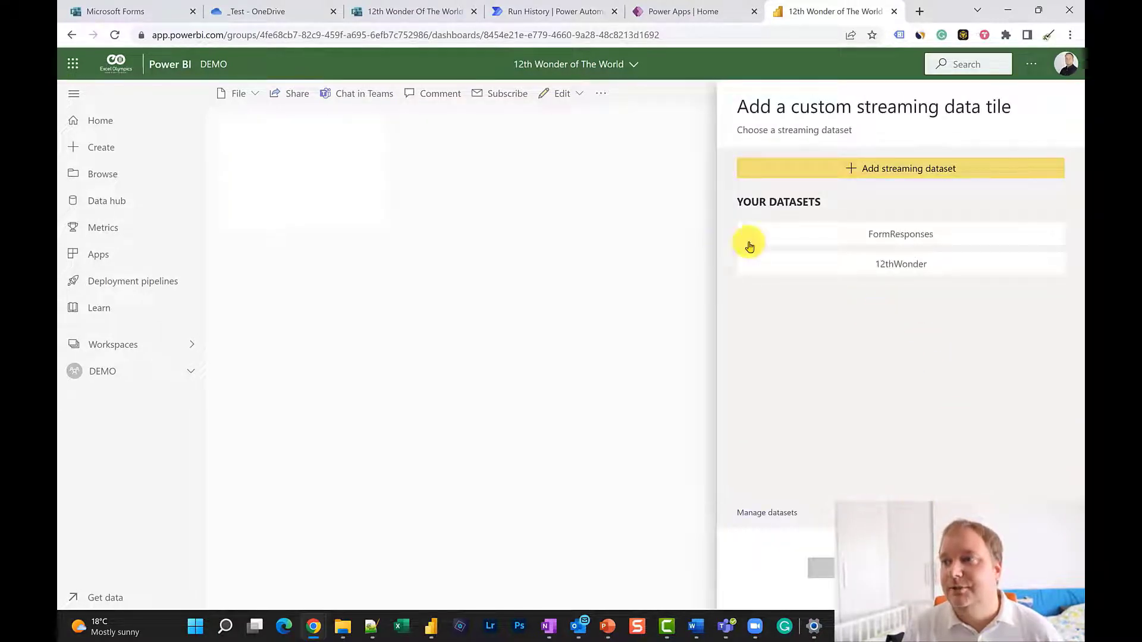
Choose 12thWonder as the streaming dataset for the tile and continue to its visualization design
left_click(822, 128)
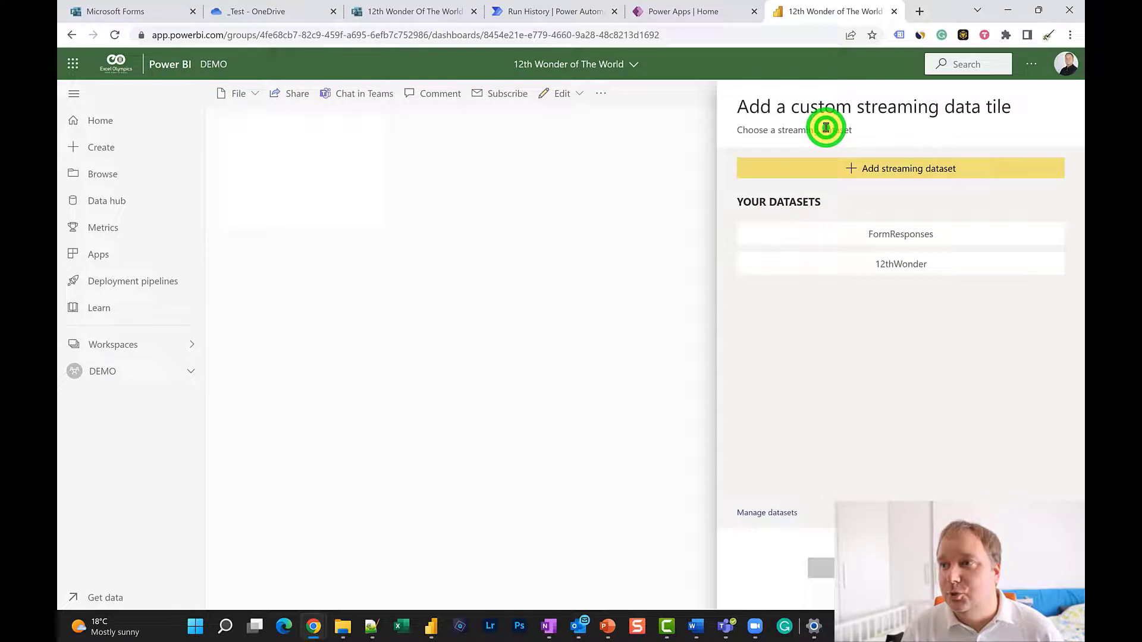
left_click(843, 168)
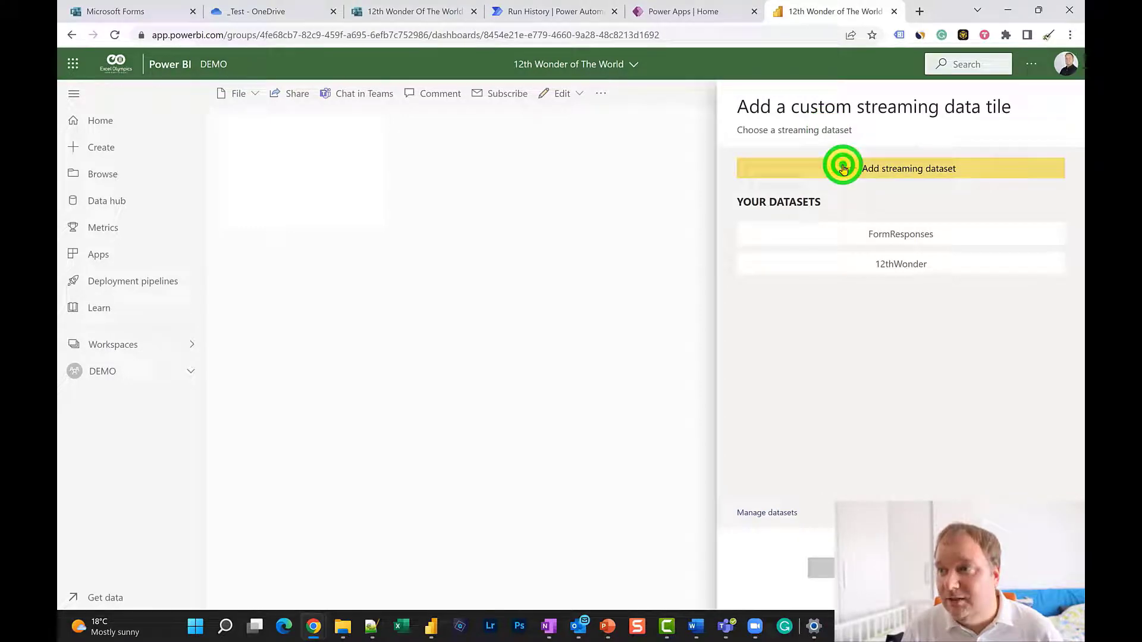
left_click(848, 269)
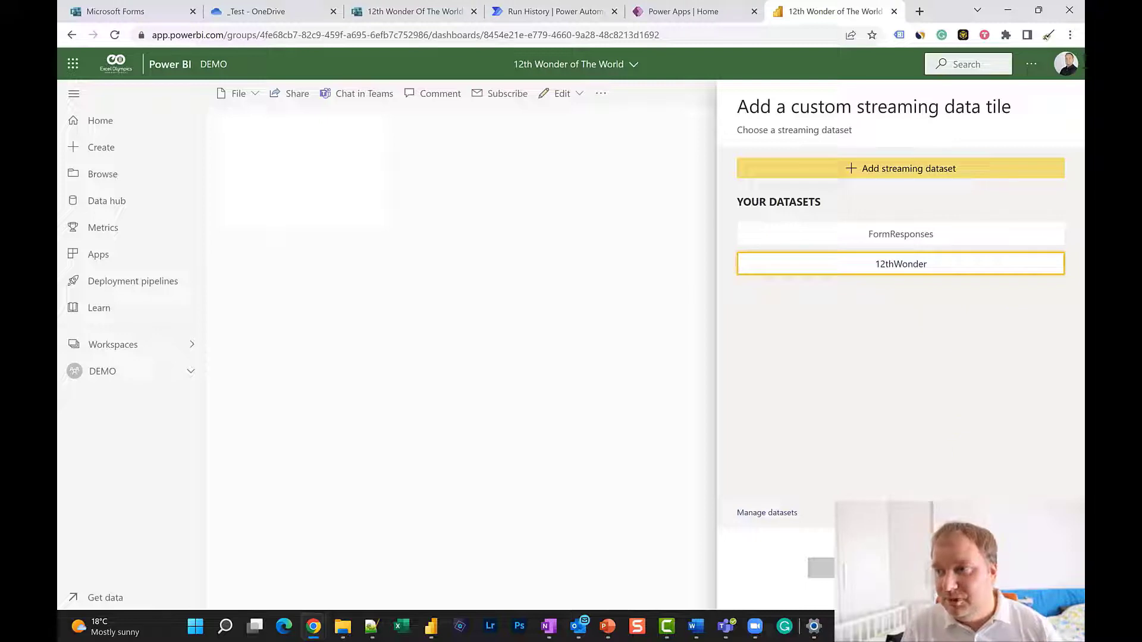
left_click(1035, 594)
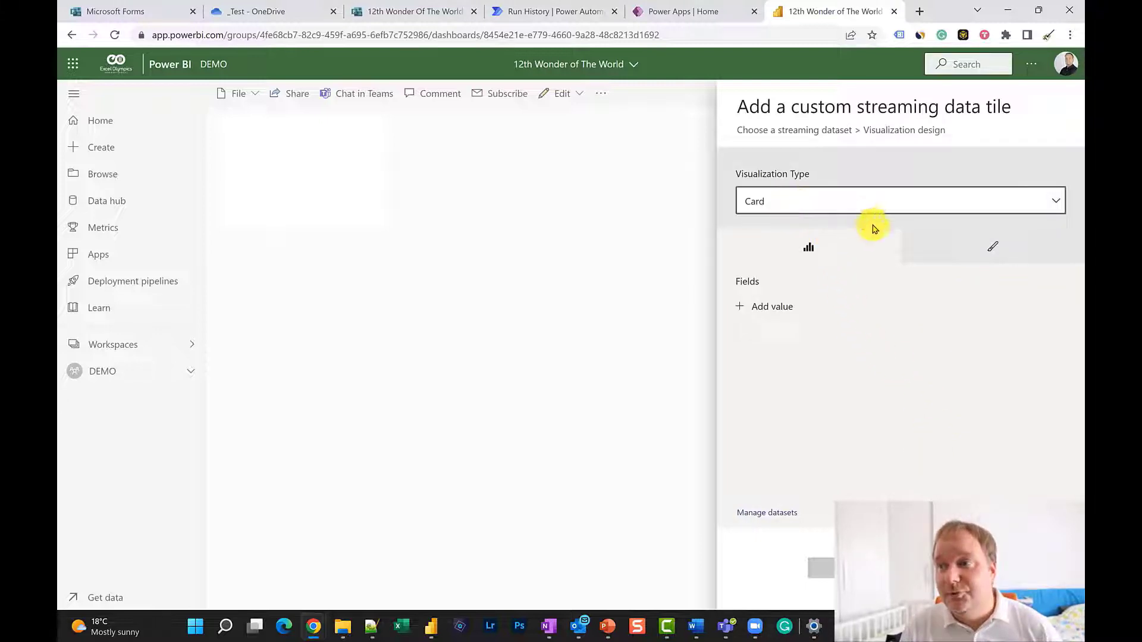
Show the Excel knowledge field on the Card tile, title it "Excel Knowledge - LIVE" and add it to the dashboard
left_click(766, 309)
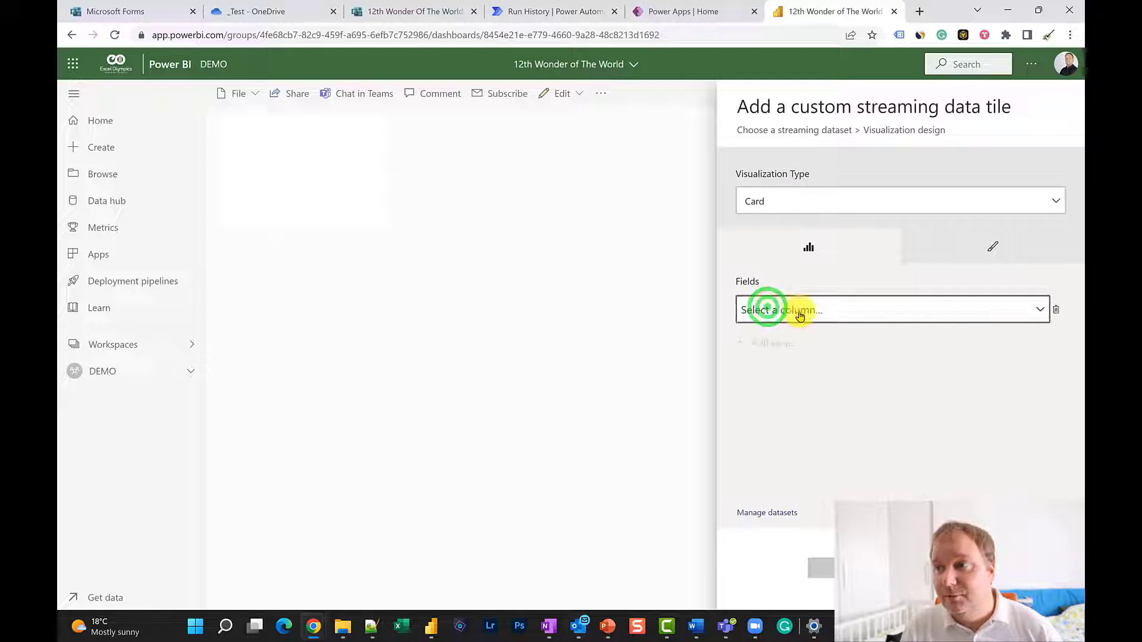
left_click(1044, 309)
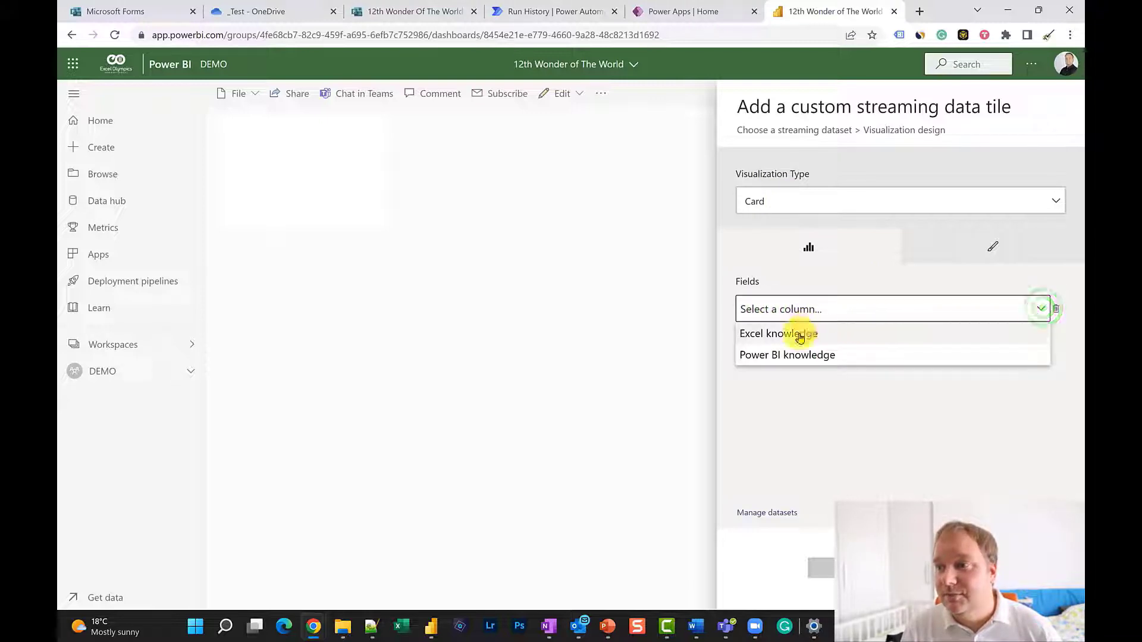
left_click(798, 332)
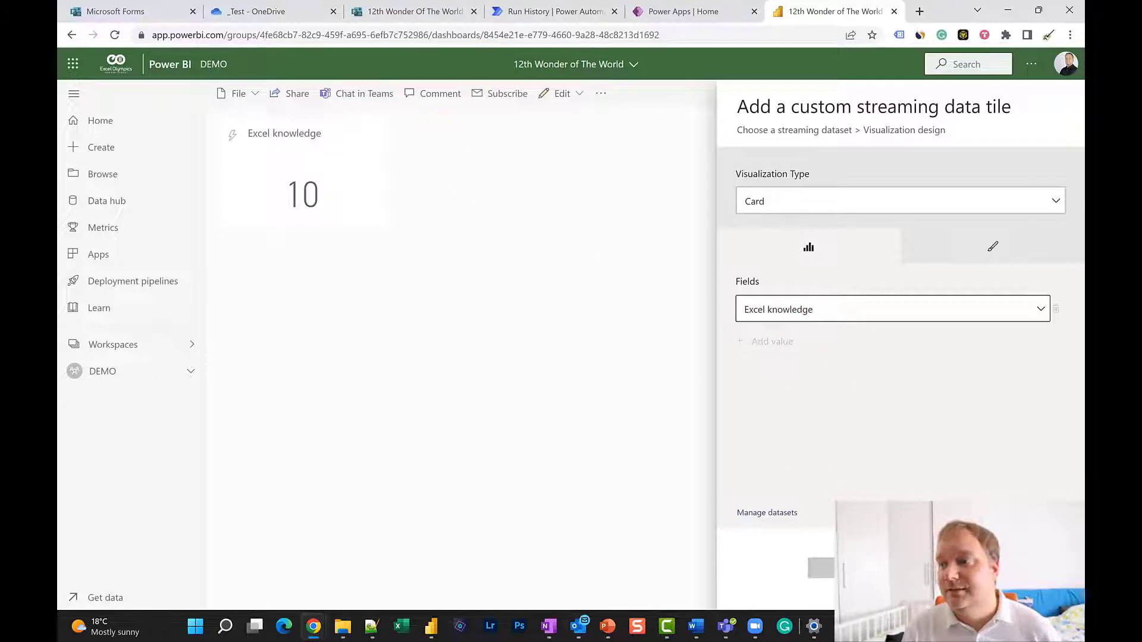
left_click(824, 568)
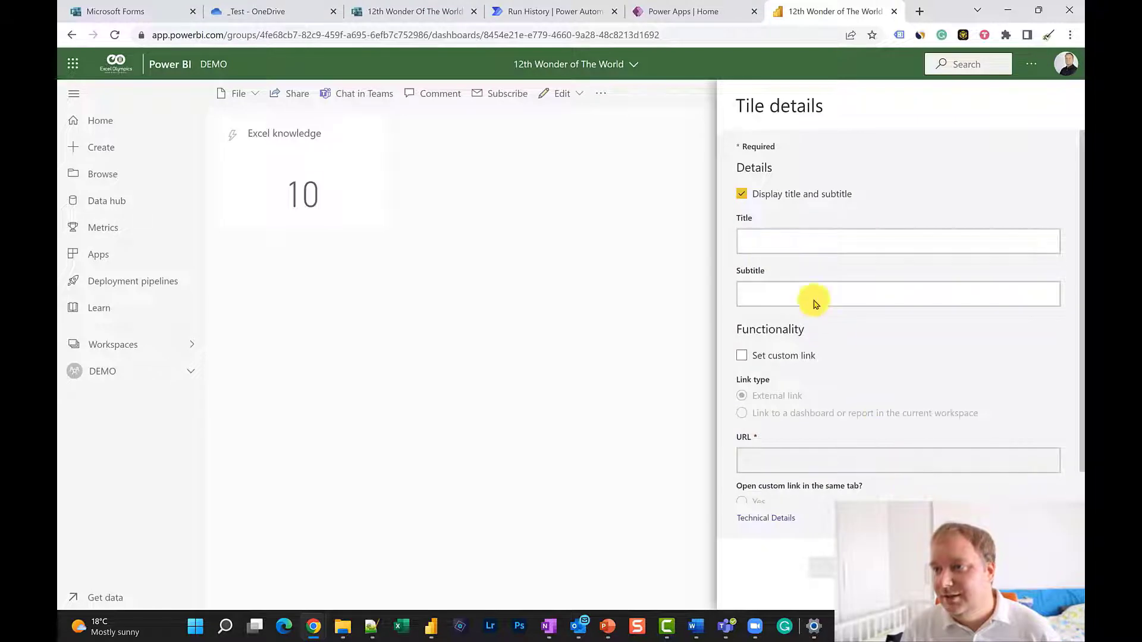
left_click(776, 244)
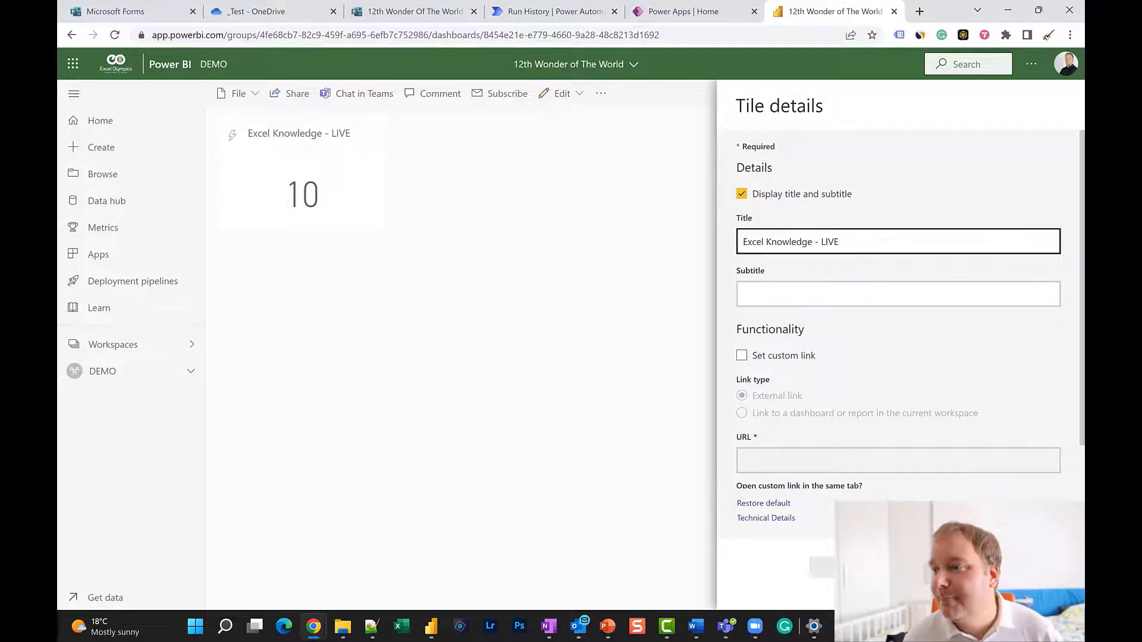
key("Return")
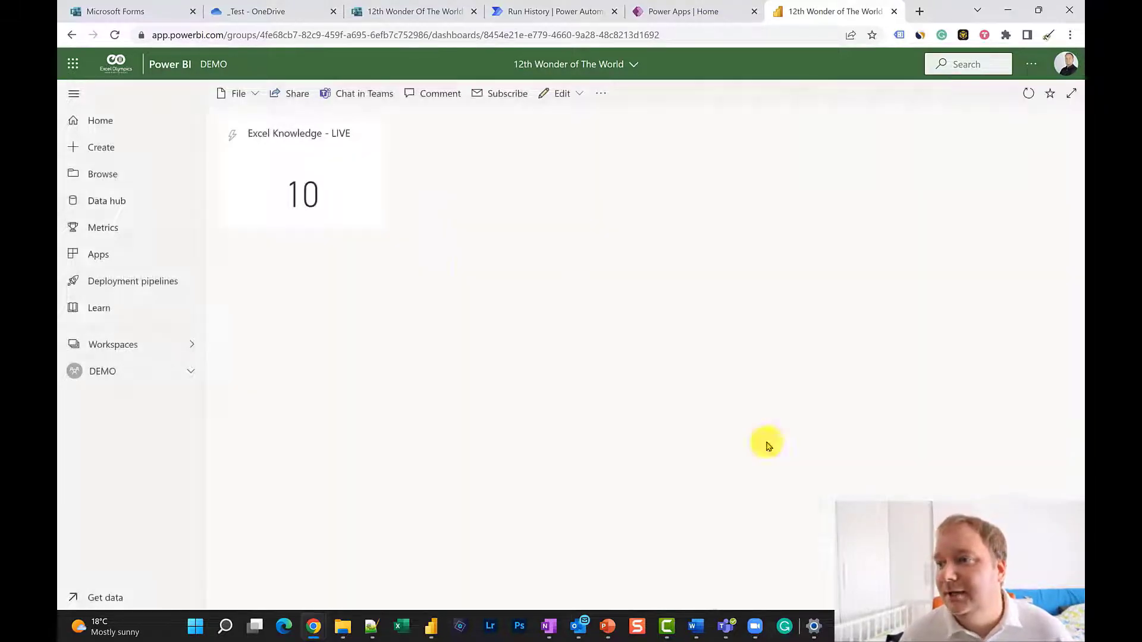
left_click(434, 173)
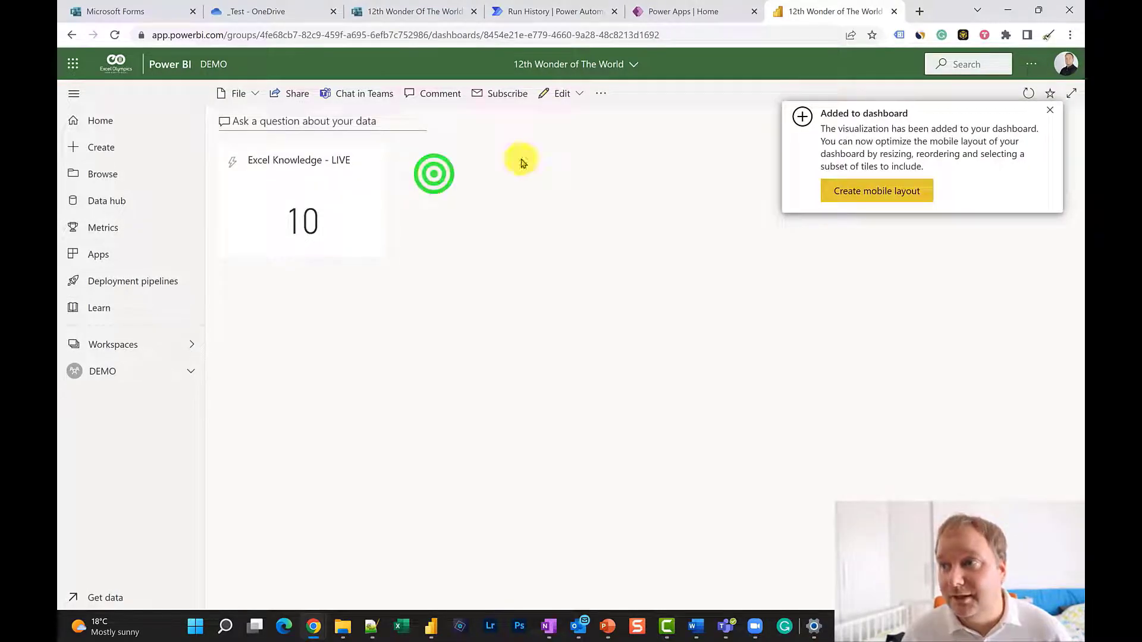
Start a second custom streaming data tile on the dashboard using the 12thWonder dataset
left_click(571, 97)
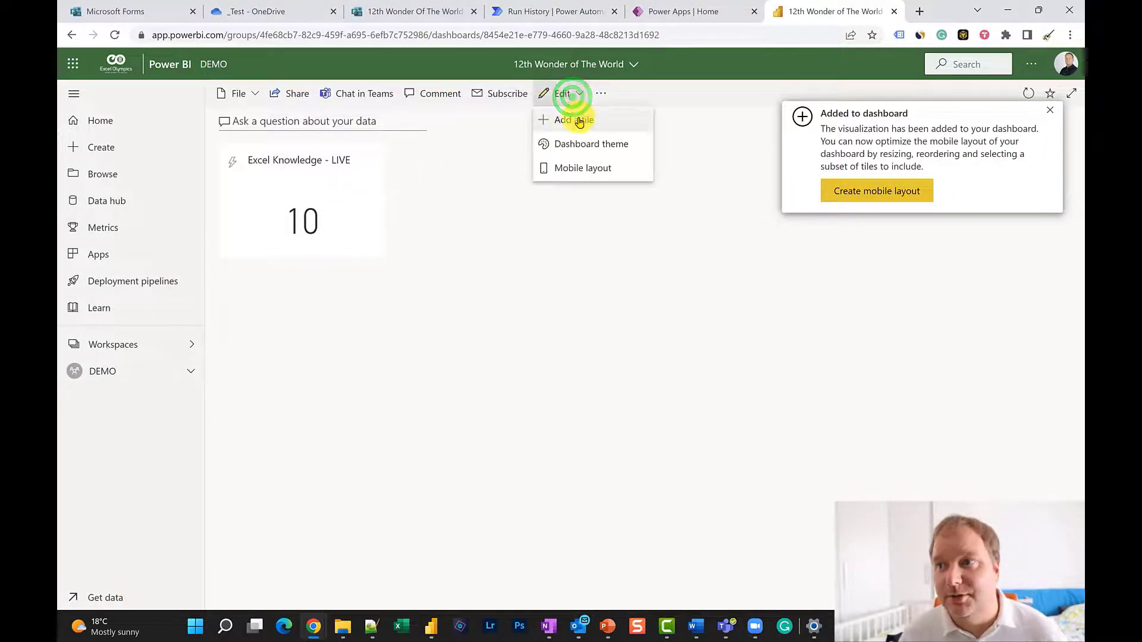
left_click(572, 119)
left_click(804, 483)
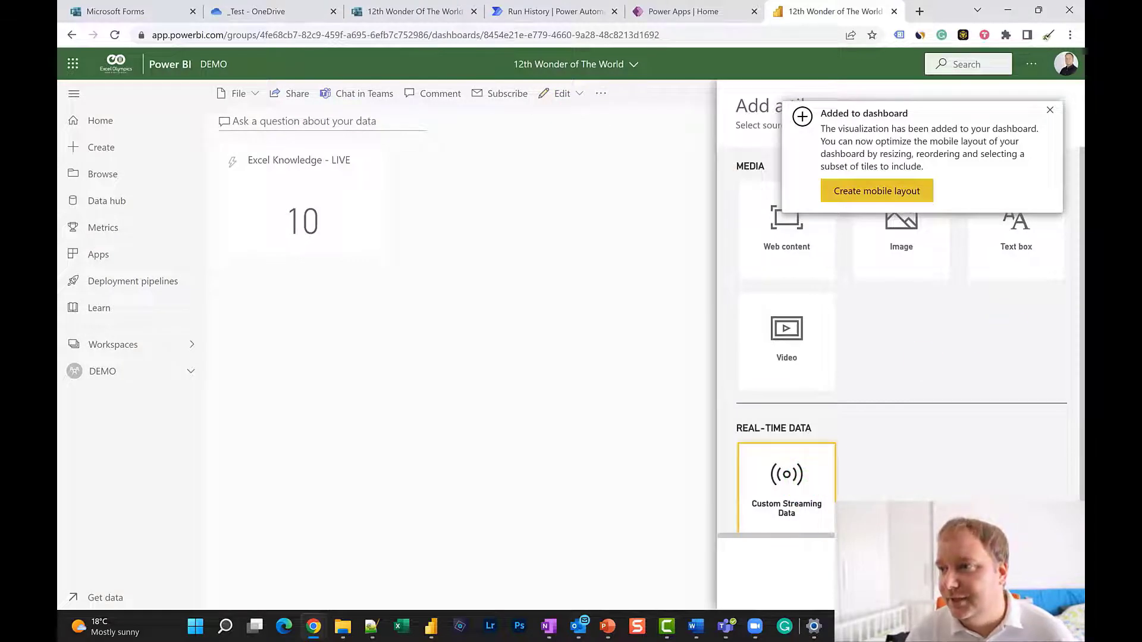
left_click(893, 269)
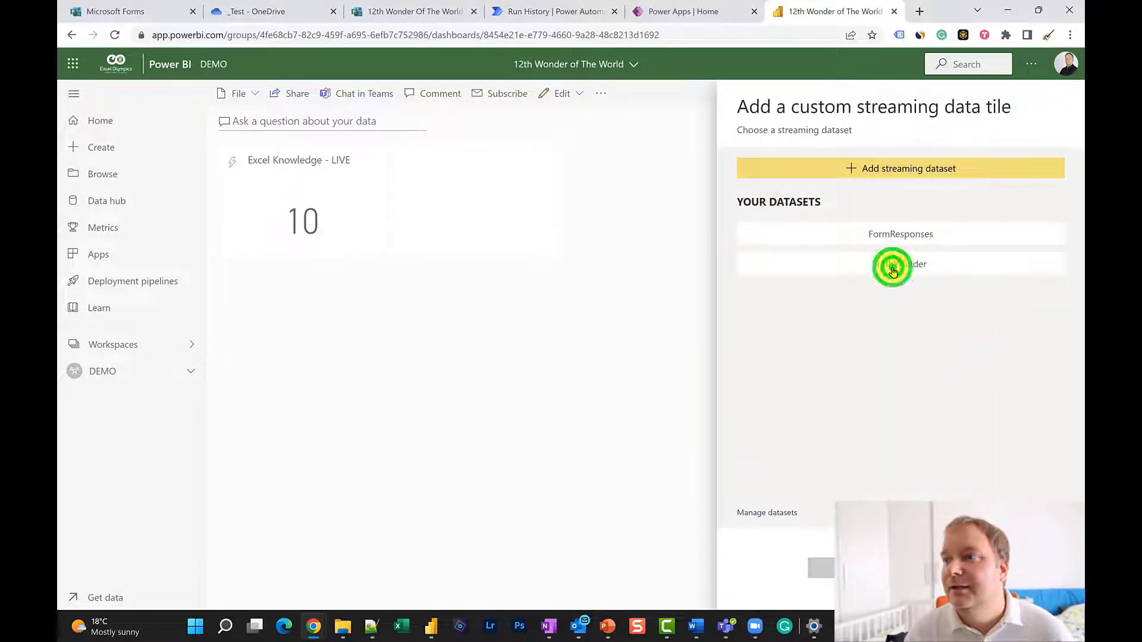
left_click(964, 565)
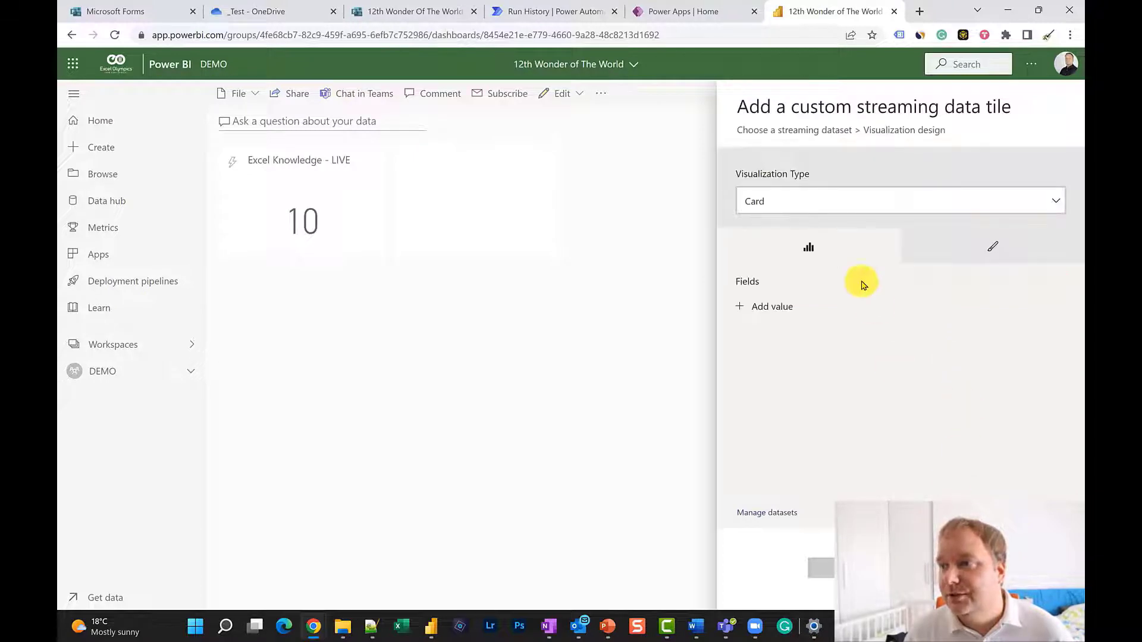
Show the Power BI knowledge field on the second Card tile and continue to its tile details
left_click(781, 309)
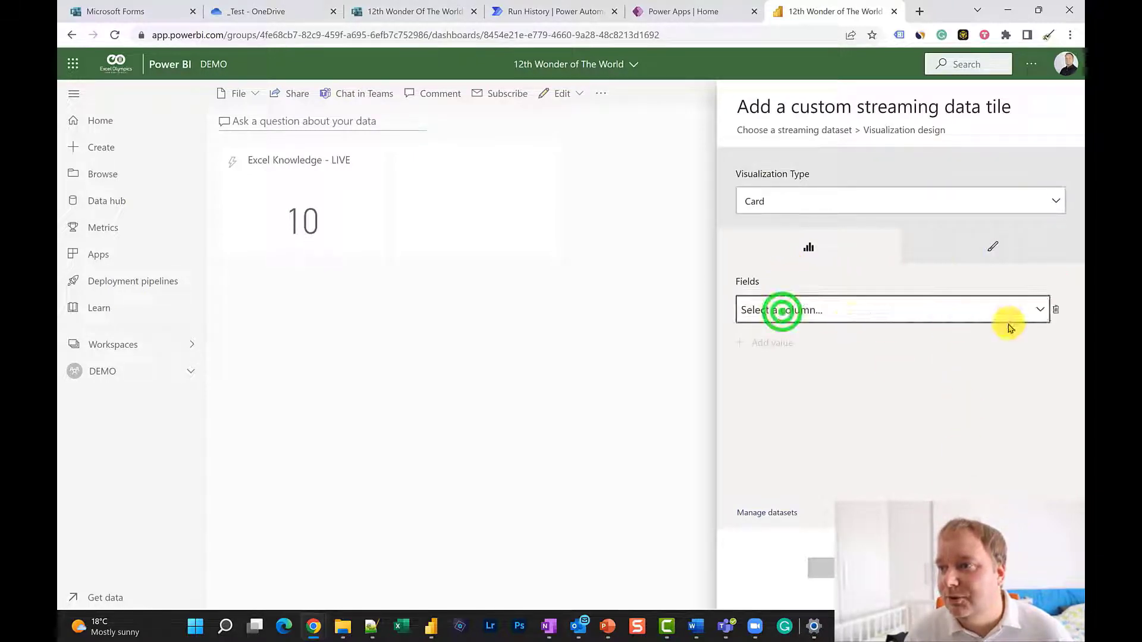
left_click(1039, 309)
left_click(761, 356)
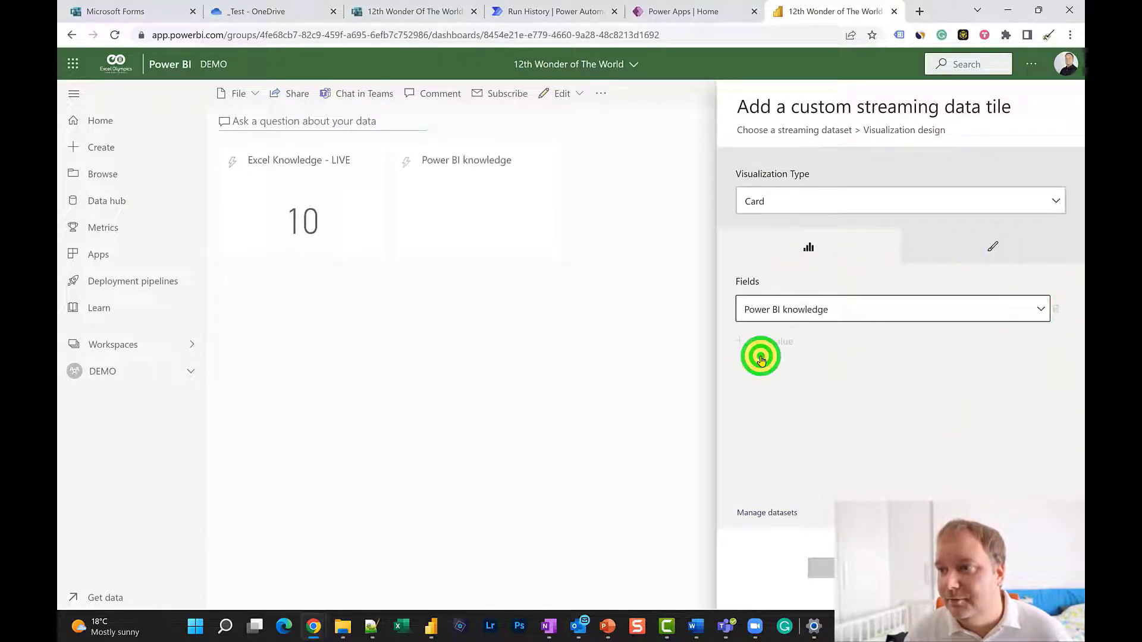
left_click(824, 568)
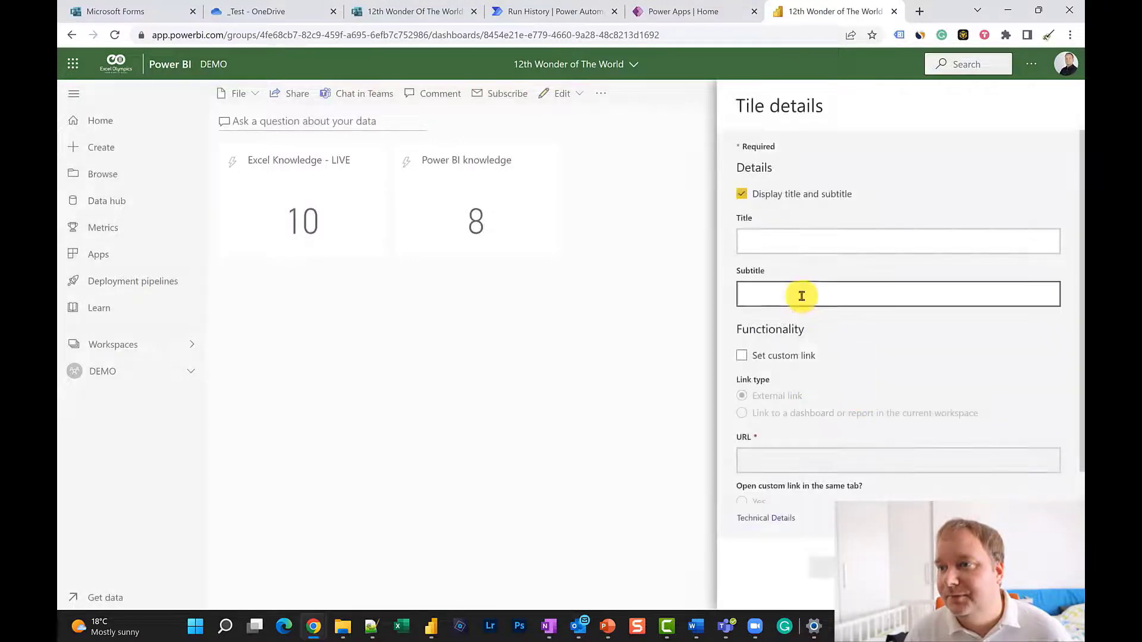
Title the new dashboard tile "Power BI Knowledge - LIVE", apply the tile details and dismiss the notification
left_click(776, 243)
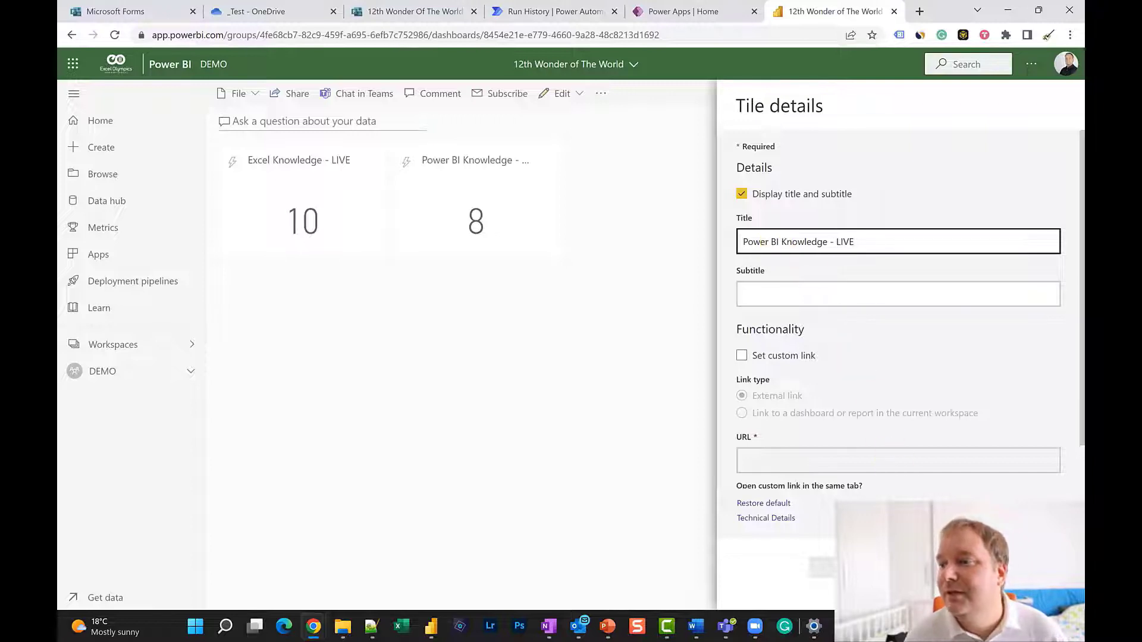
key("Return")
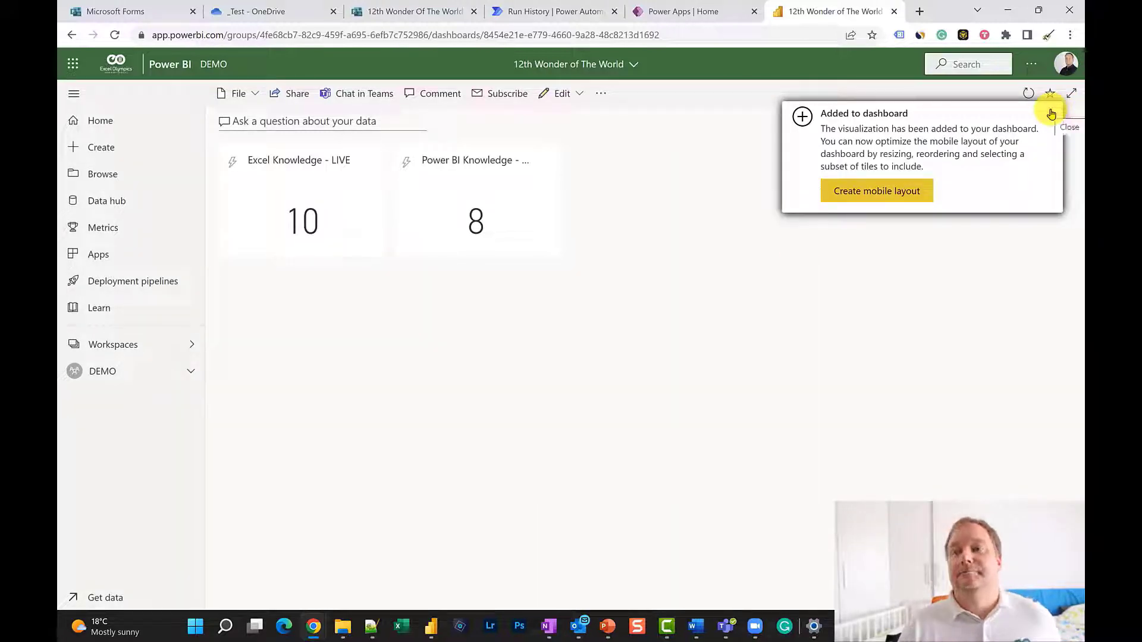
left_click(1051, 113)
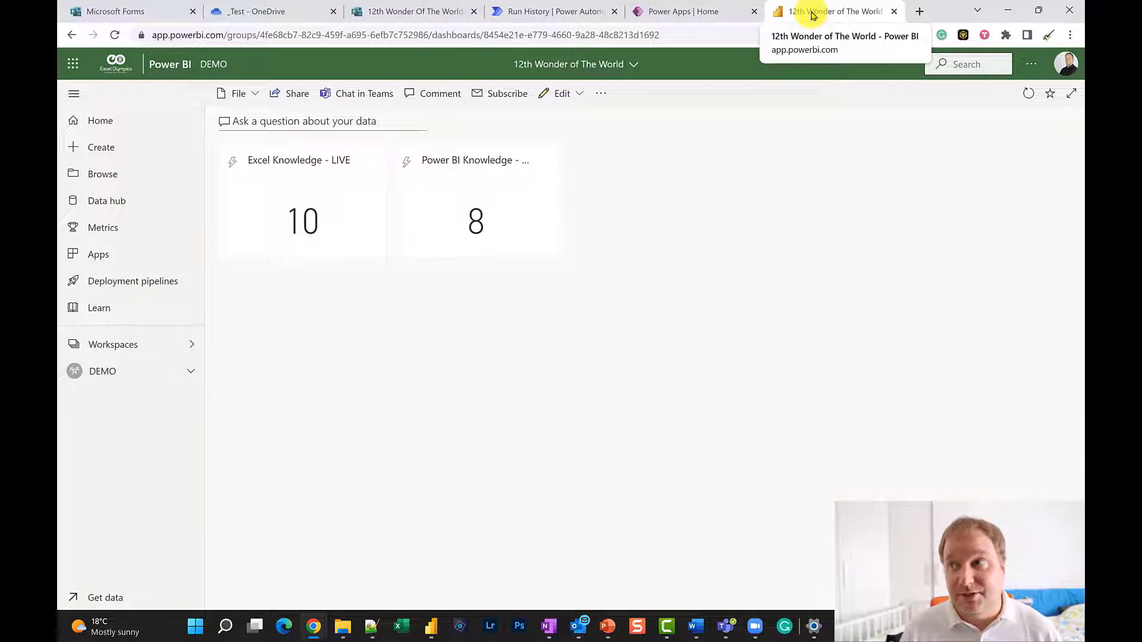
Detach the Power BI dashboard into its own browser window and narrow the other window so both sit side by side
left_click_drag(813, 13, 547, 74)
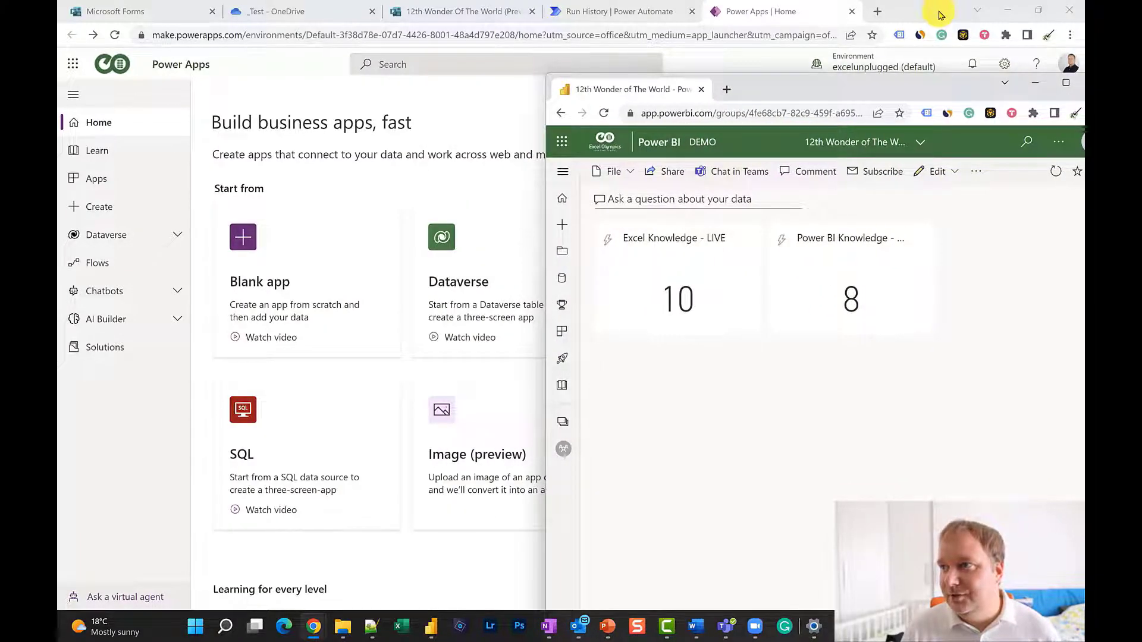
left_click(940, 15)
left_click(1039, 10)
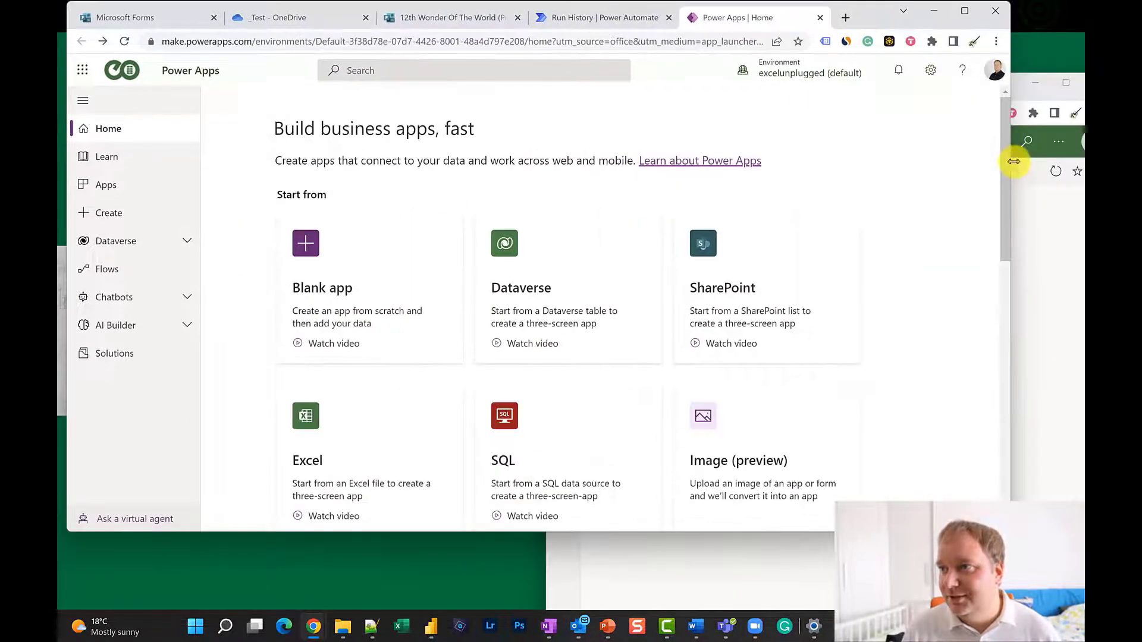
left_click_drag(1013, 172, 566, 248)
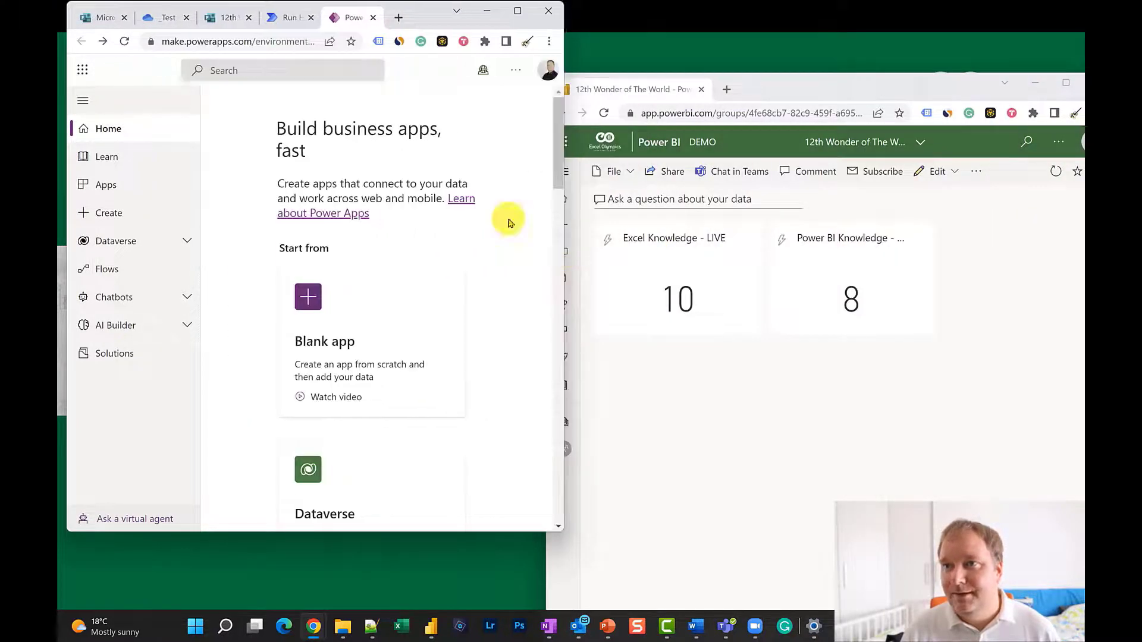
Submit another 12th Wonder Of The World form response with topic OneNote, Excel knowledge 9 and Power BI knowledge 9
left_click(225, 18)
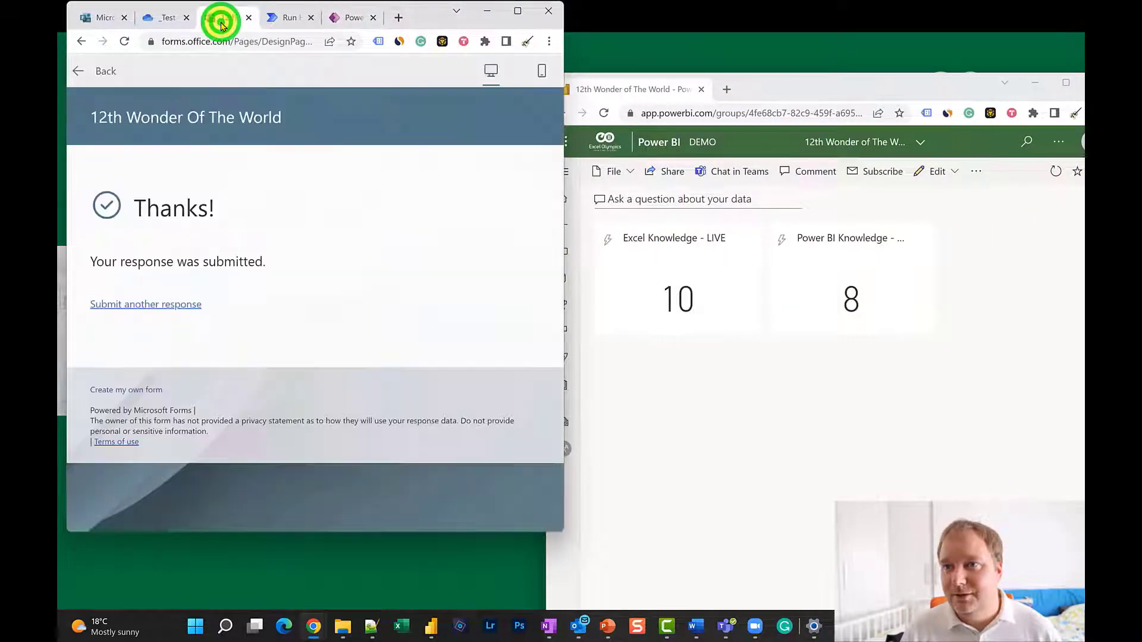
left_click(173, 307)
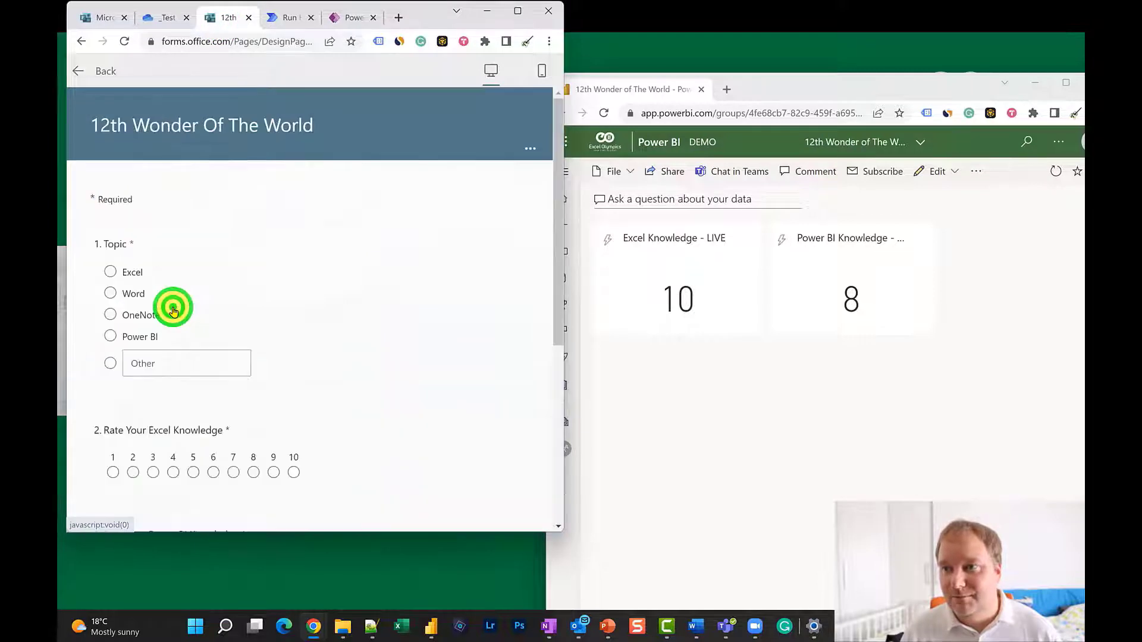
left_click(134, 319)
scroll(265, 362, "down", 3)
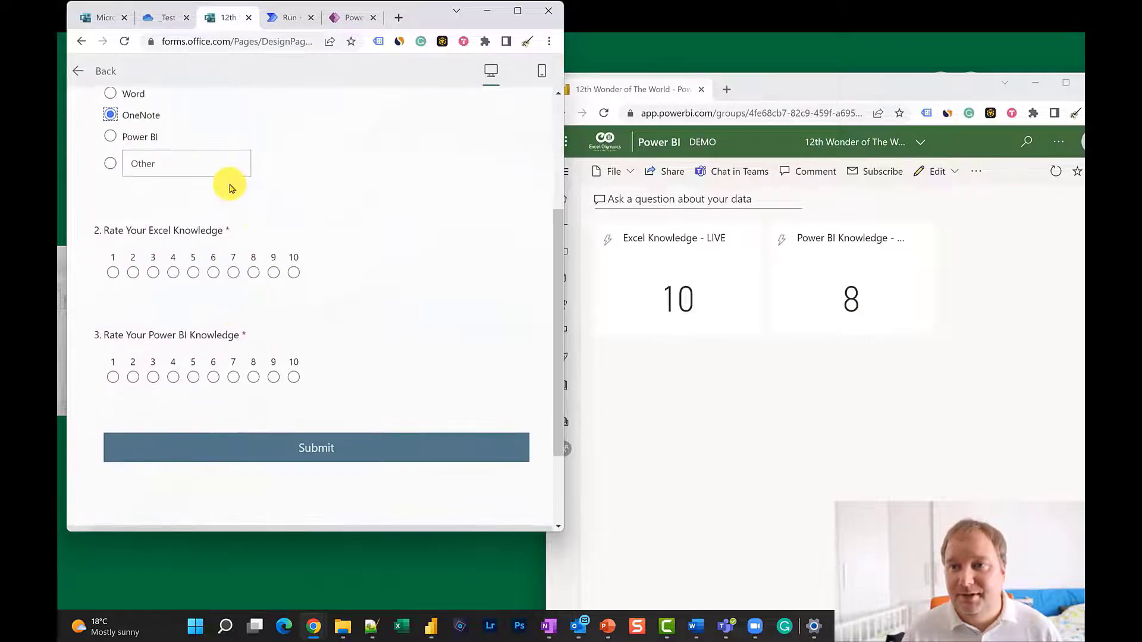
left_click(274, 275)
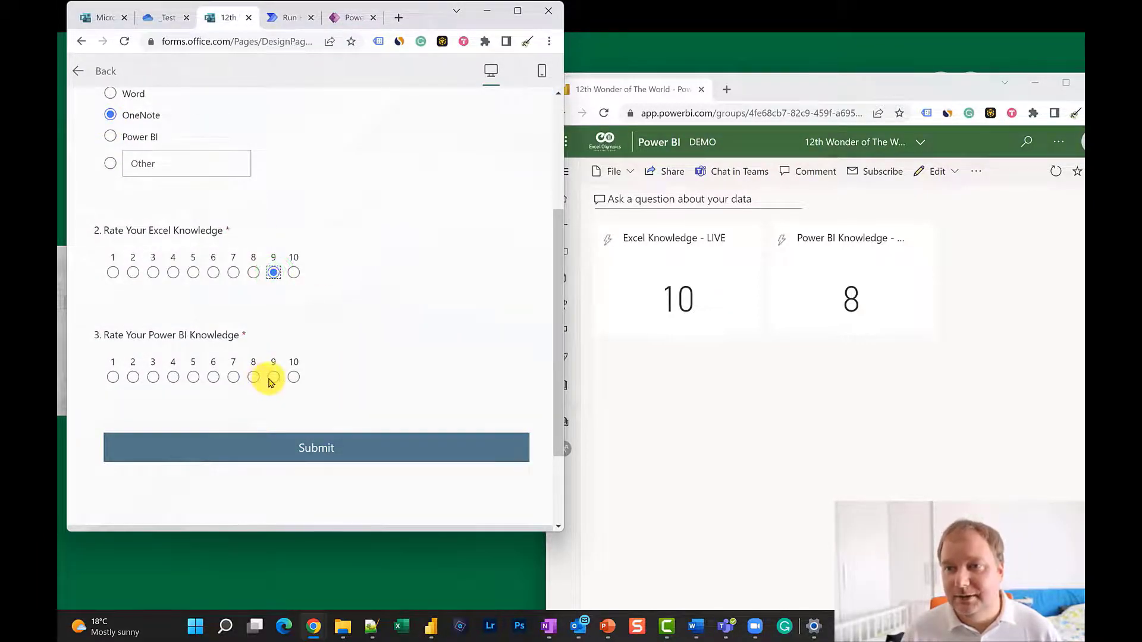
left_click(376, 450)
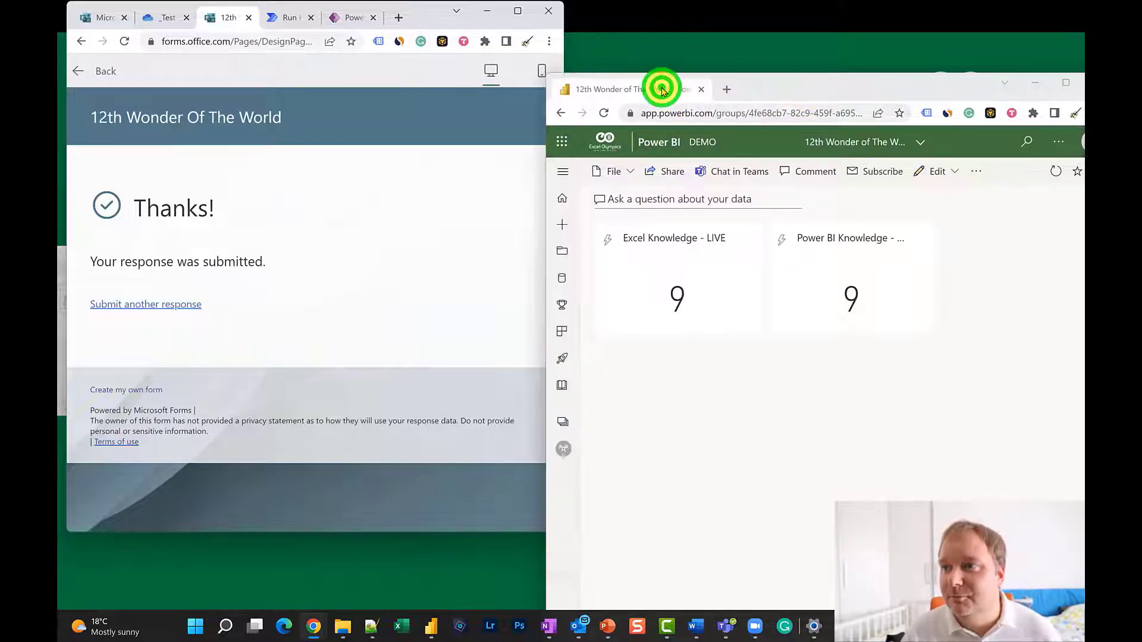
Merge the dashboard back into the main browser window and maximize that window
left_click_drag(658, 87, 362, 15)
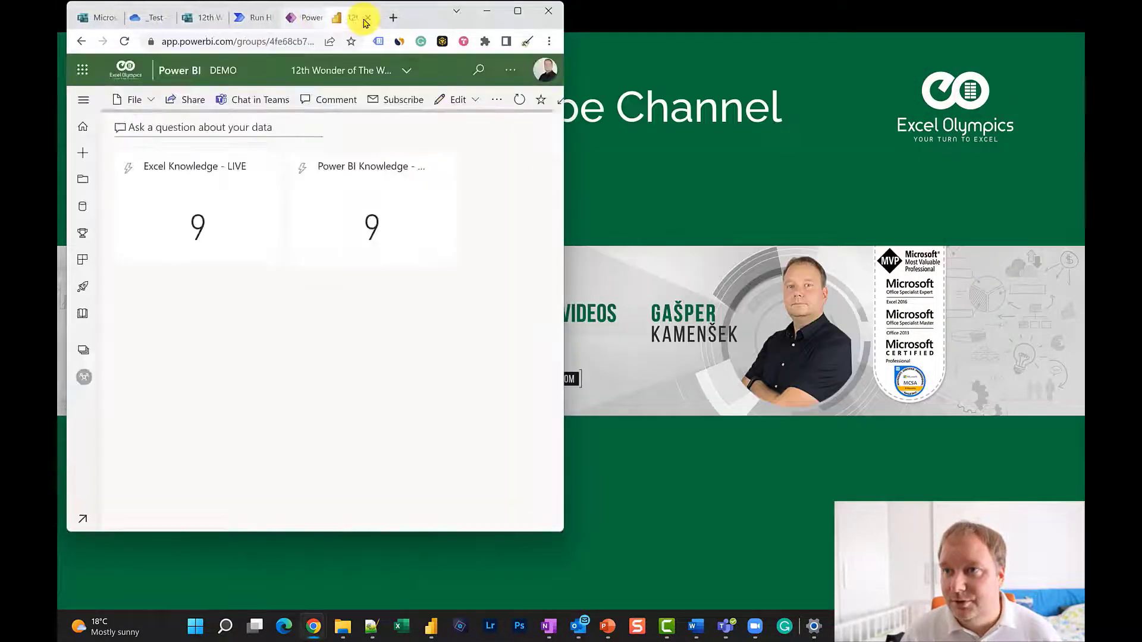
left_click(523, 12)
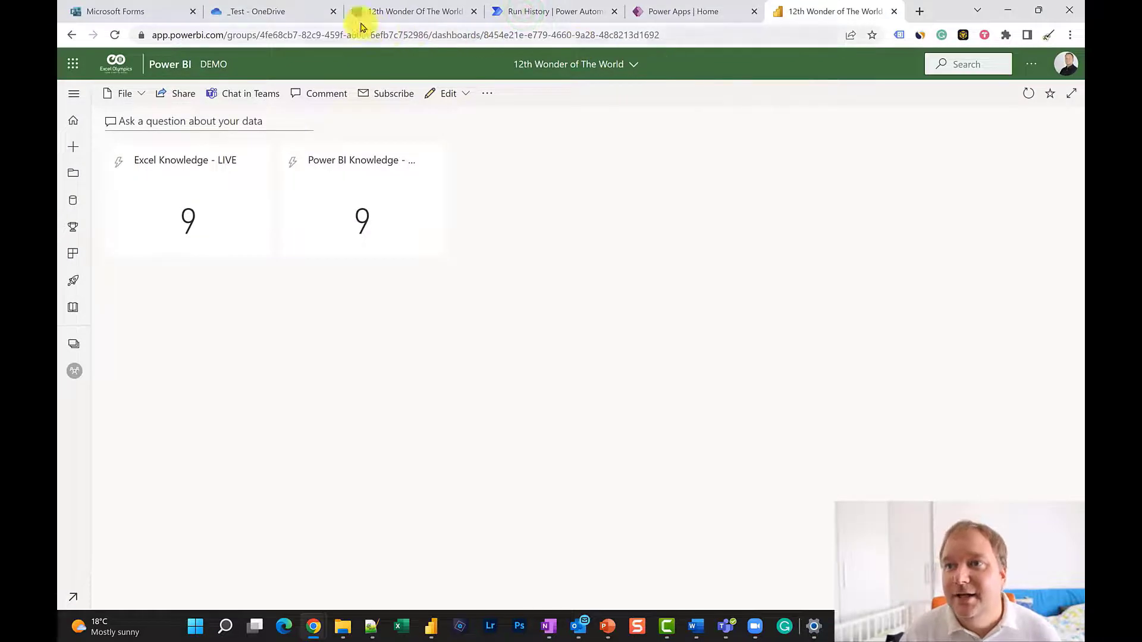
Open 12th Wonder Of The World.xlsx from the OneDrive _Test folder and reload it to check the form responses
left_click(265, 12)
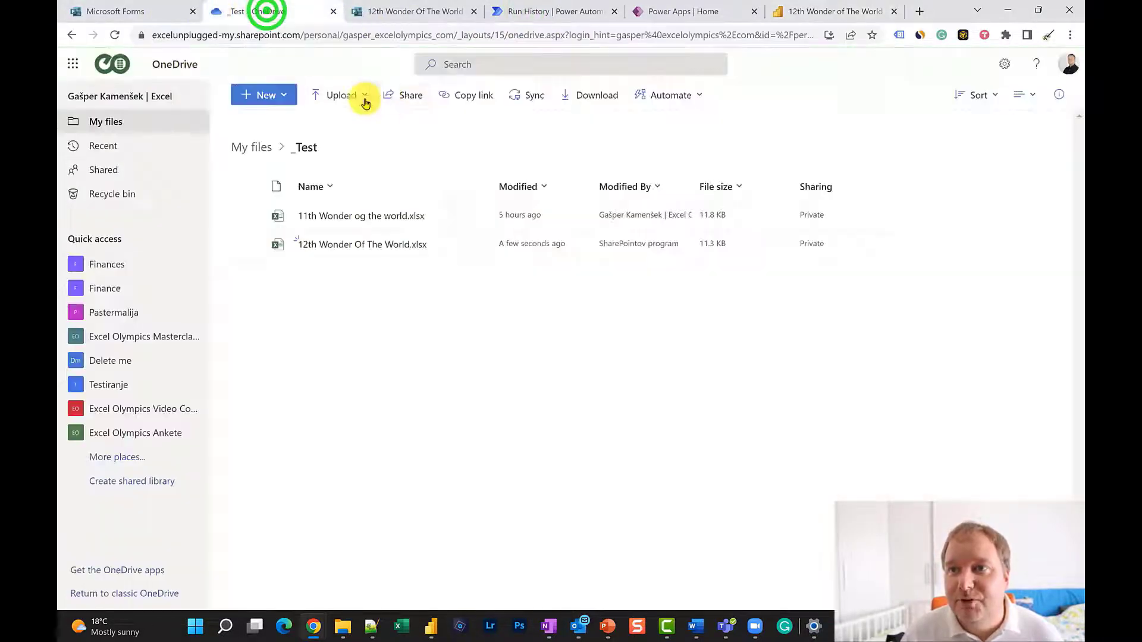
left_click(351, 247)
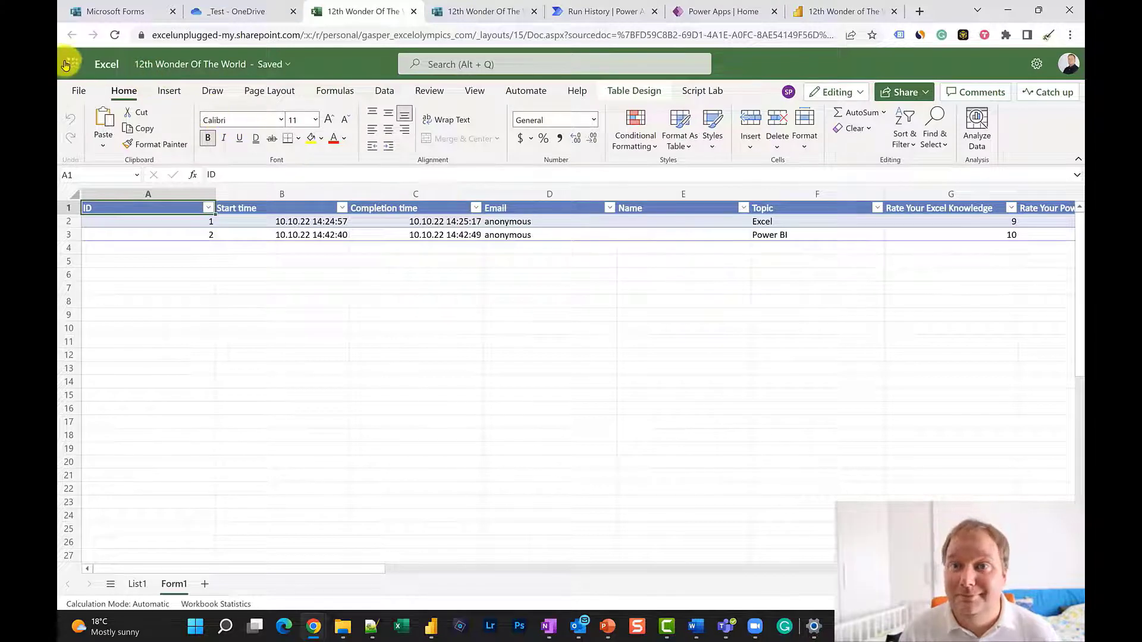
left_click(116, 34)
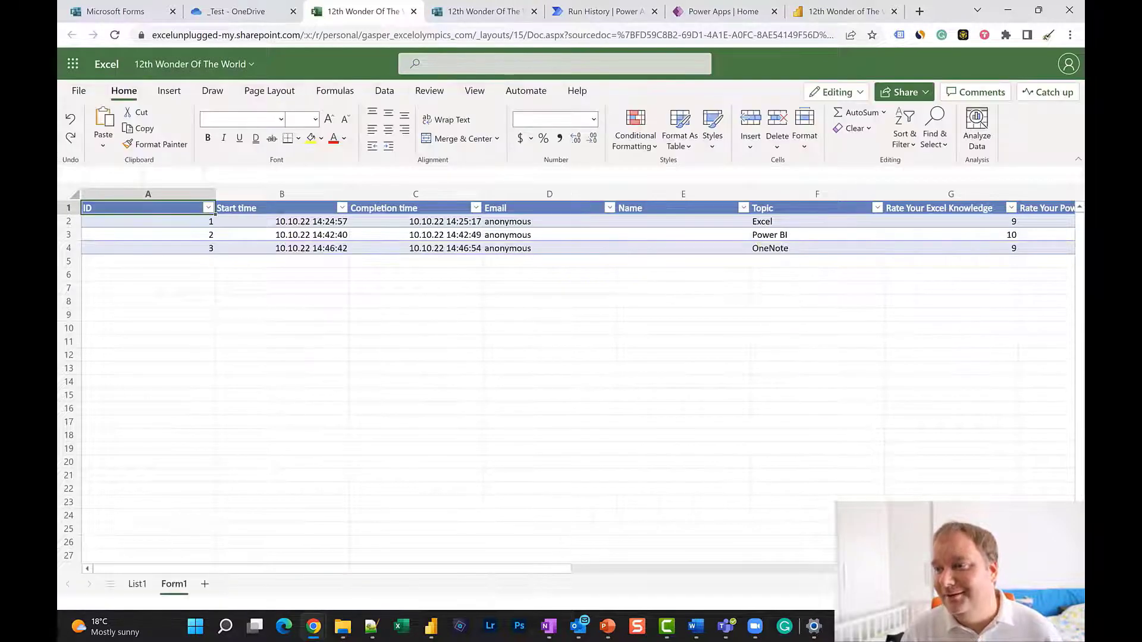
left_click_drag(551, 568, 725, 580)
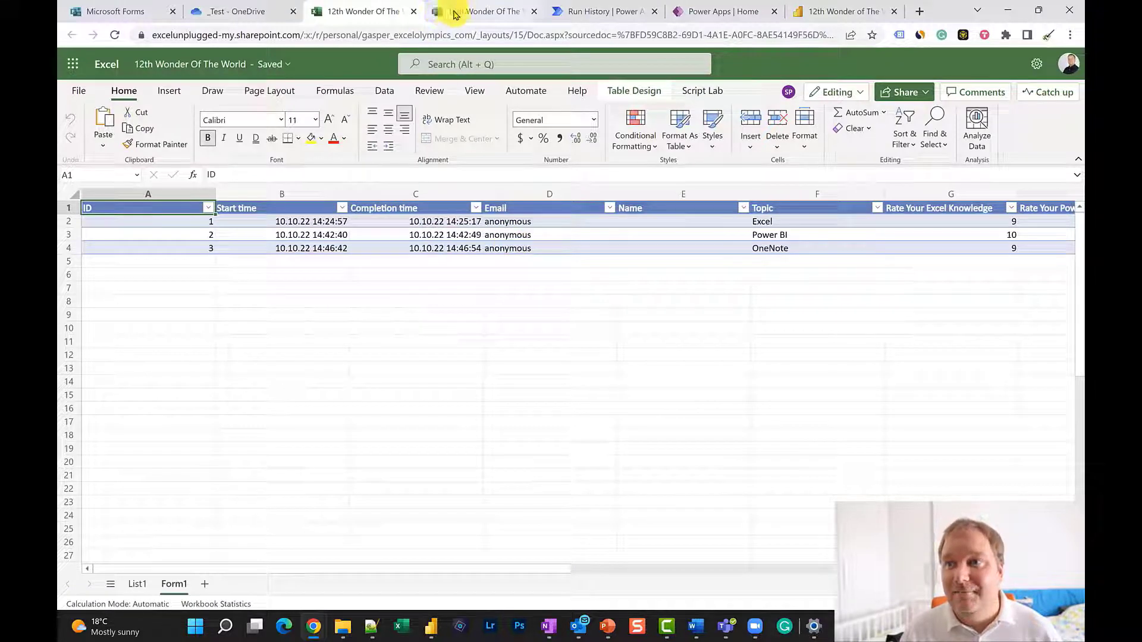
Return to Power BI and open Report 1 from the DEMO workspace to check its averages
left_click(824, 13)
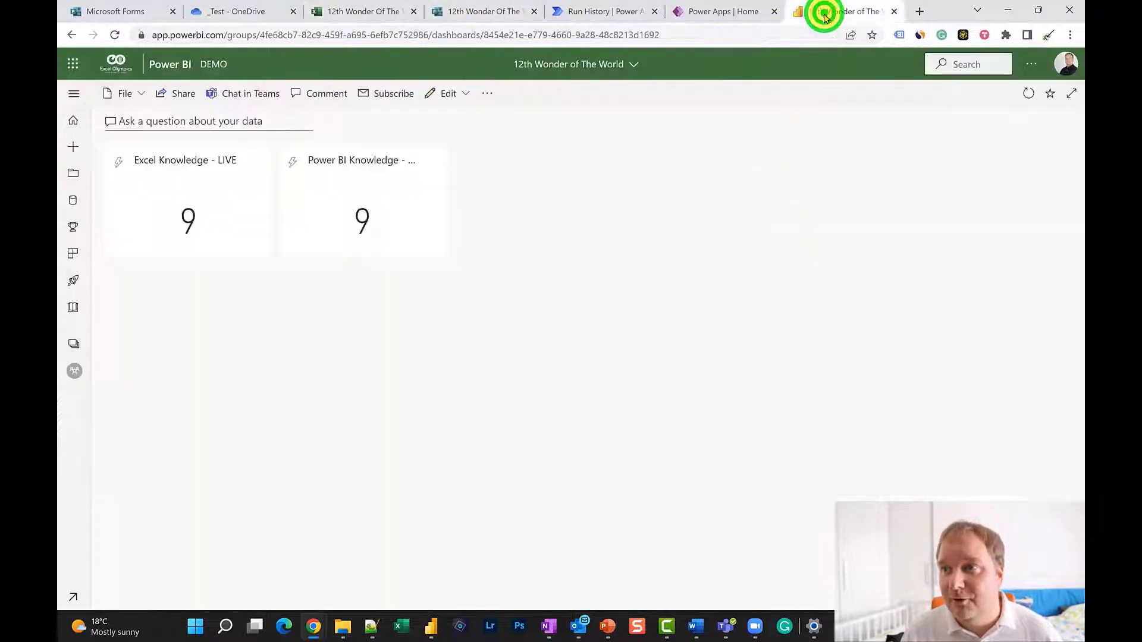
left_click(73, 345)
left_click(159, 181)
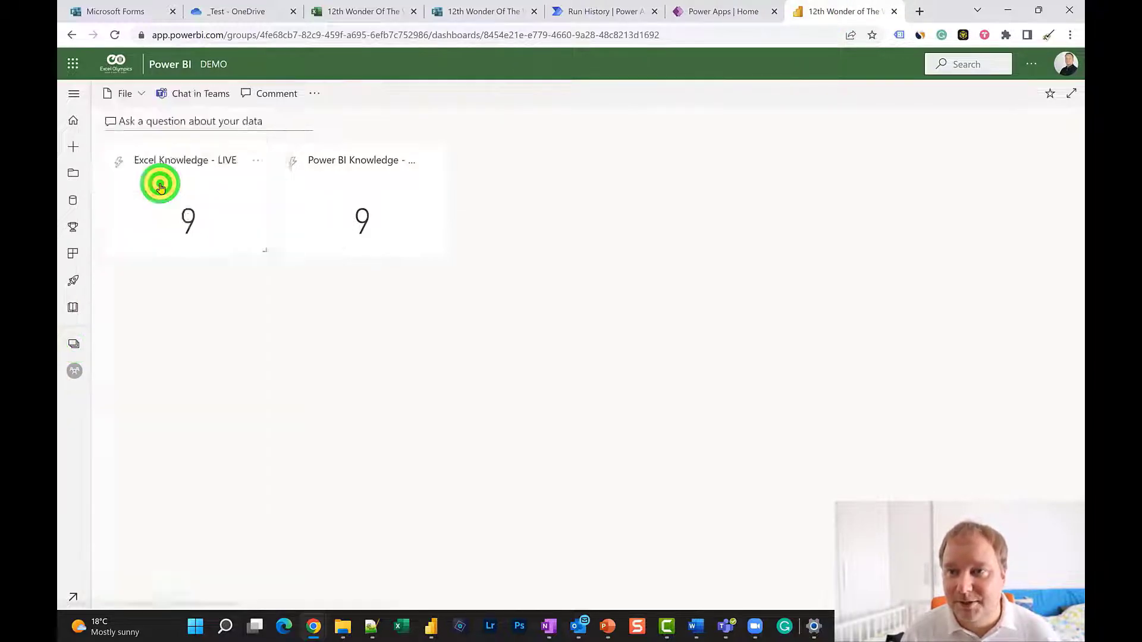
scroll(261, 398, "down", 5)
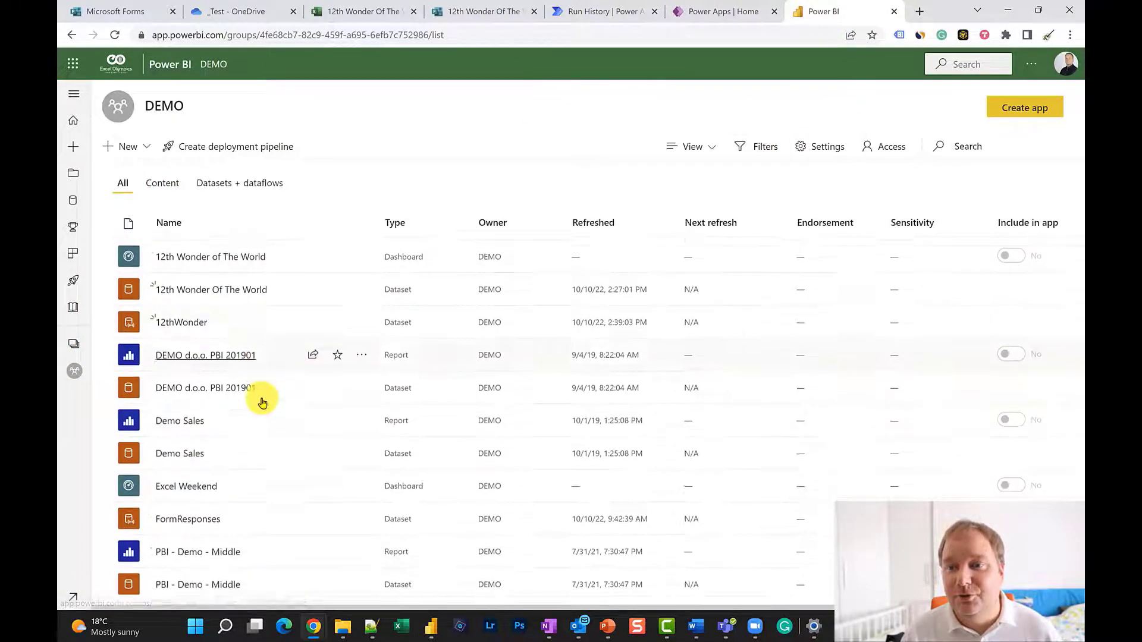
scroll(261, 402, "down", 1)
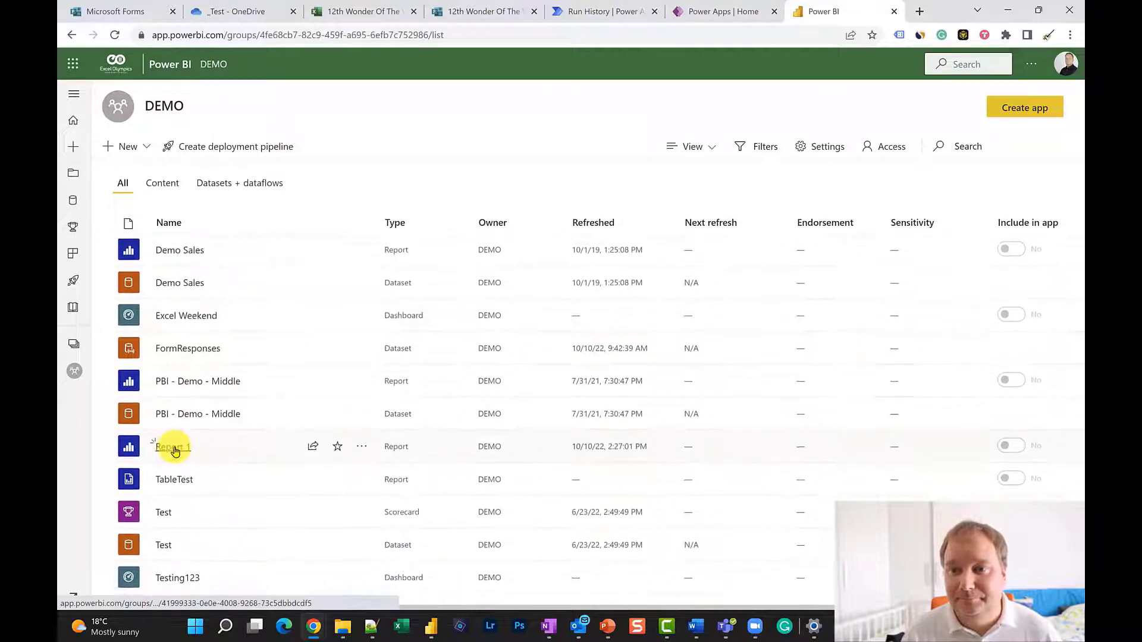
left_click(174, 445)
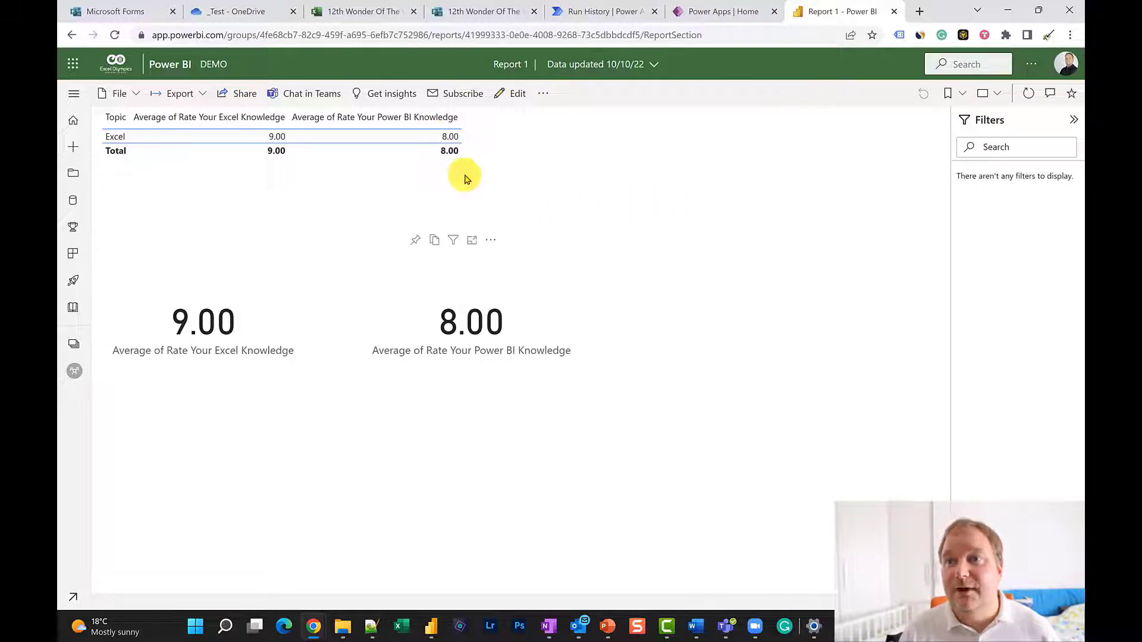
Refresh the 12th Wonder Of The World dataset in the DEMO workspace
left_click(73, 344)
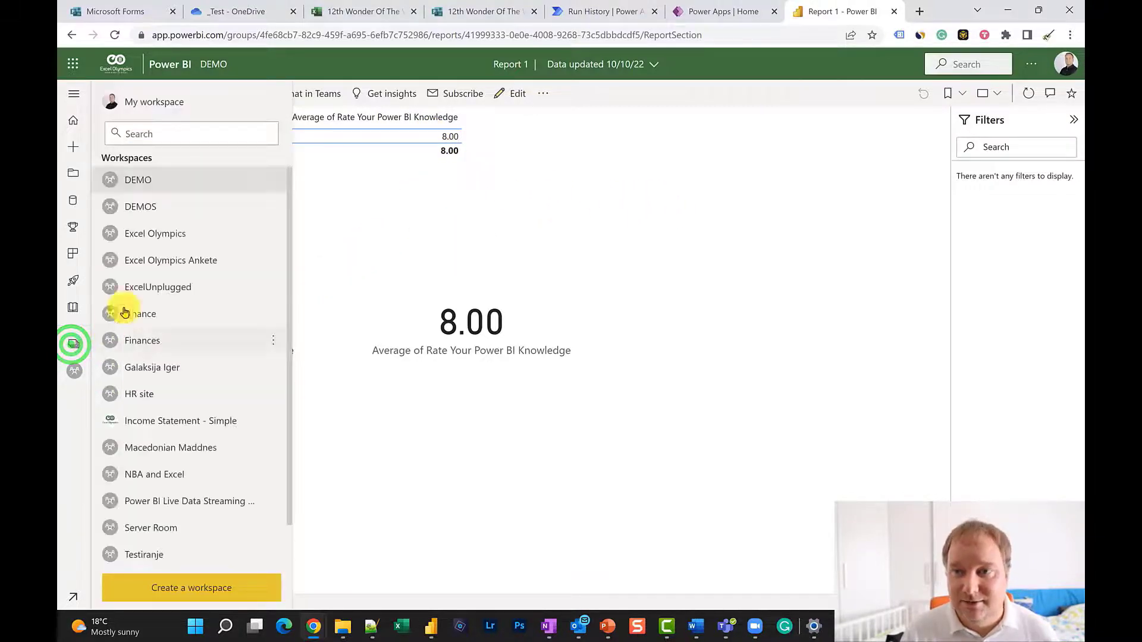
left_click(143, 180)
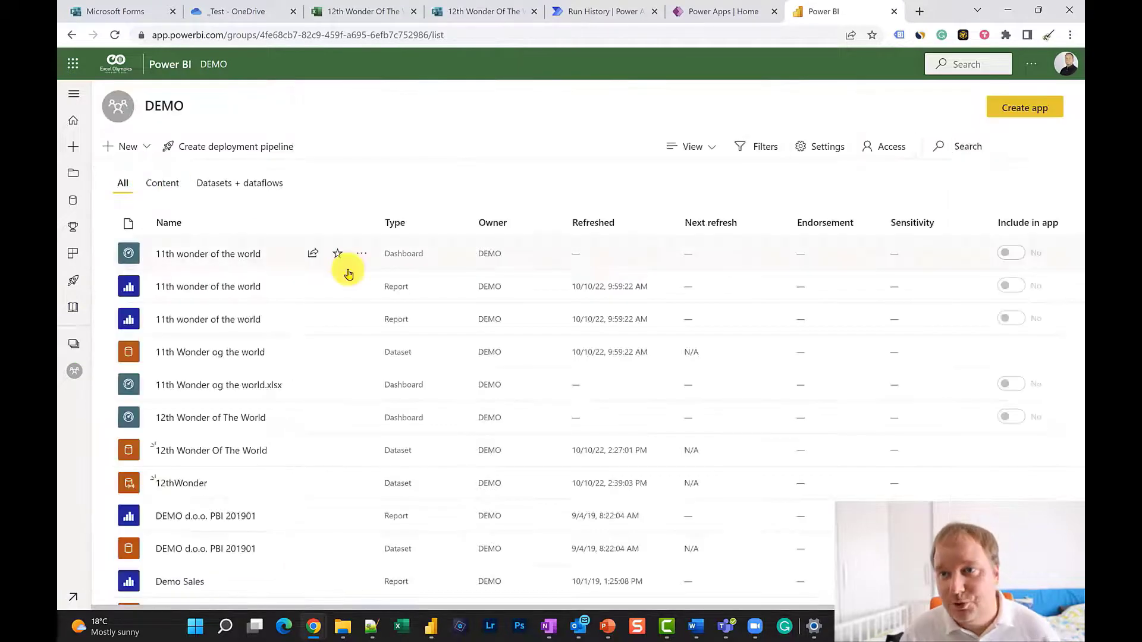
scroll(248, 470, "down", 2)
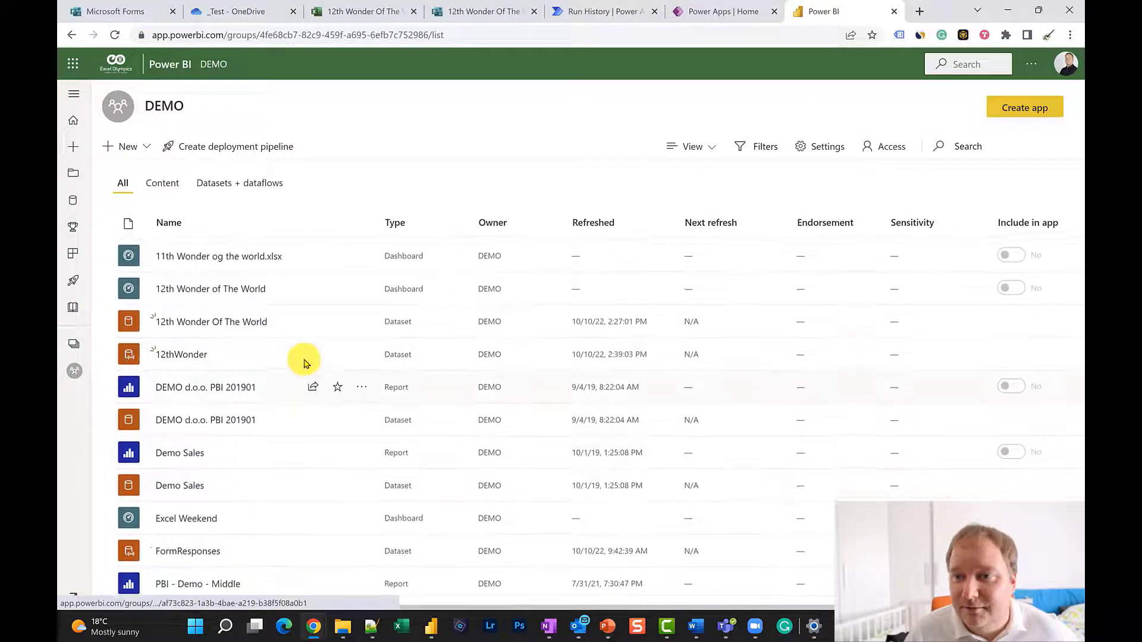
left_click(360, 319)
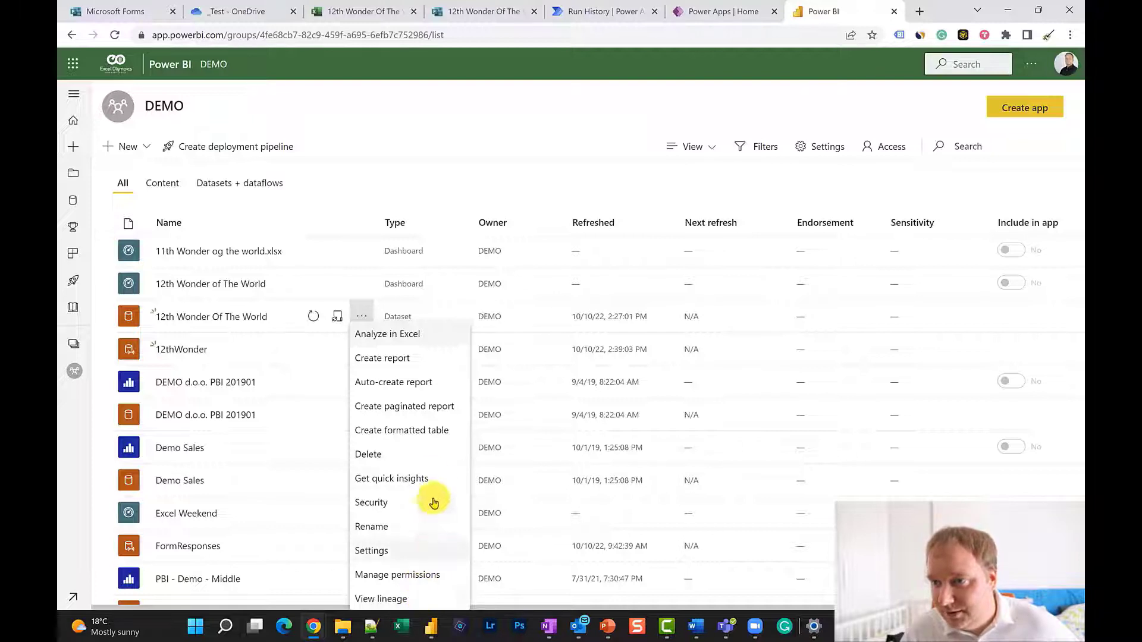
left_click(317, 317)
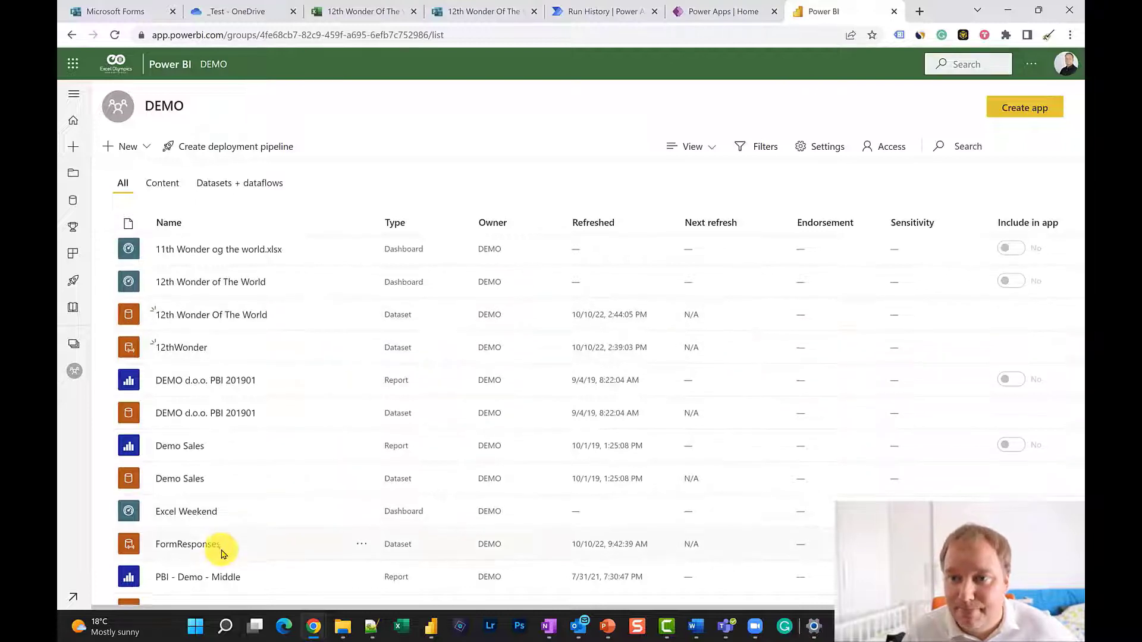
Reopen Report 1 and reload the page to update its visuals
scroll(224, 550, "down", 2)
left_click(179, 511)
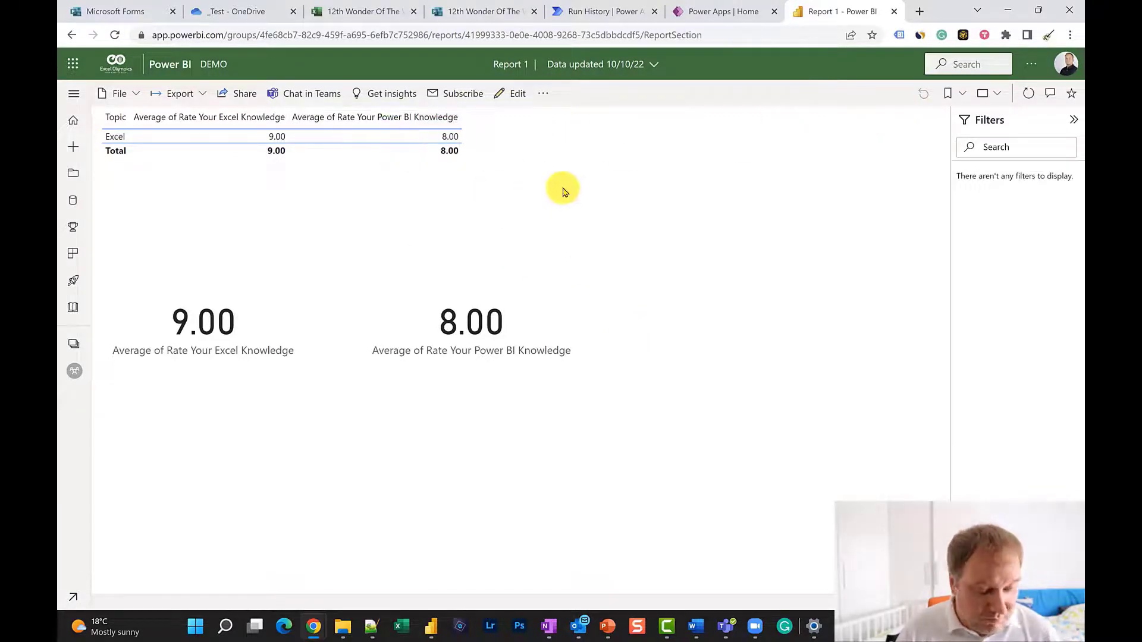
key("F5")
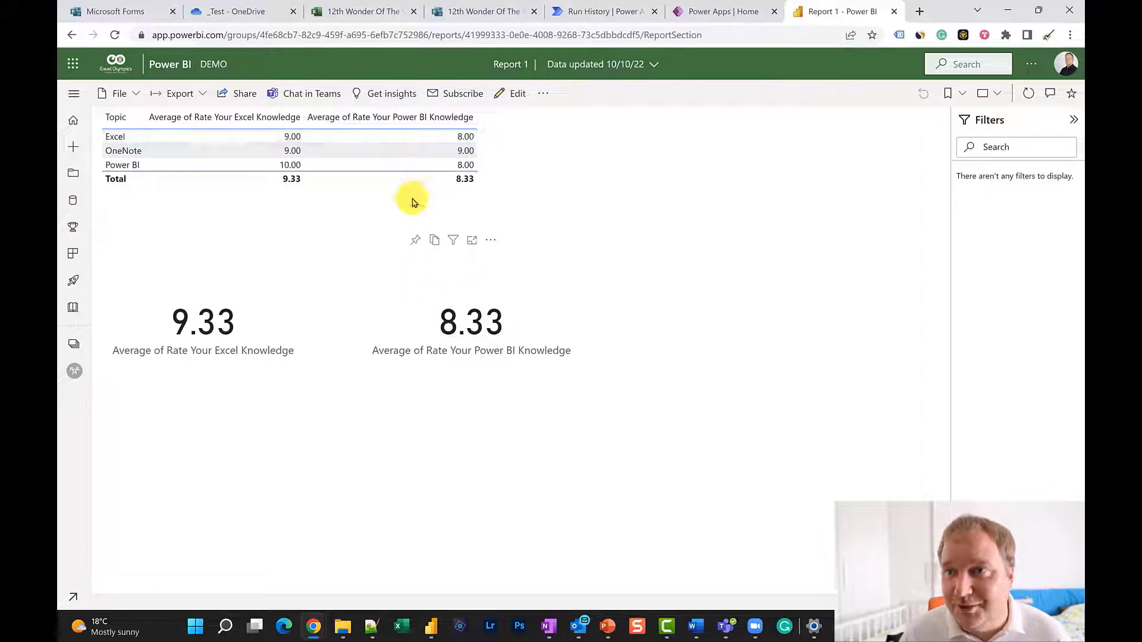
Pin the table of average ratings by topic to the existing dashboard 12th Wonder of The World
left_click(415, 239)
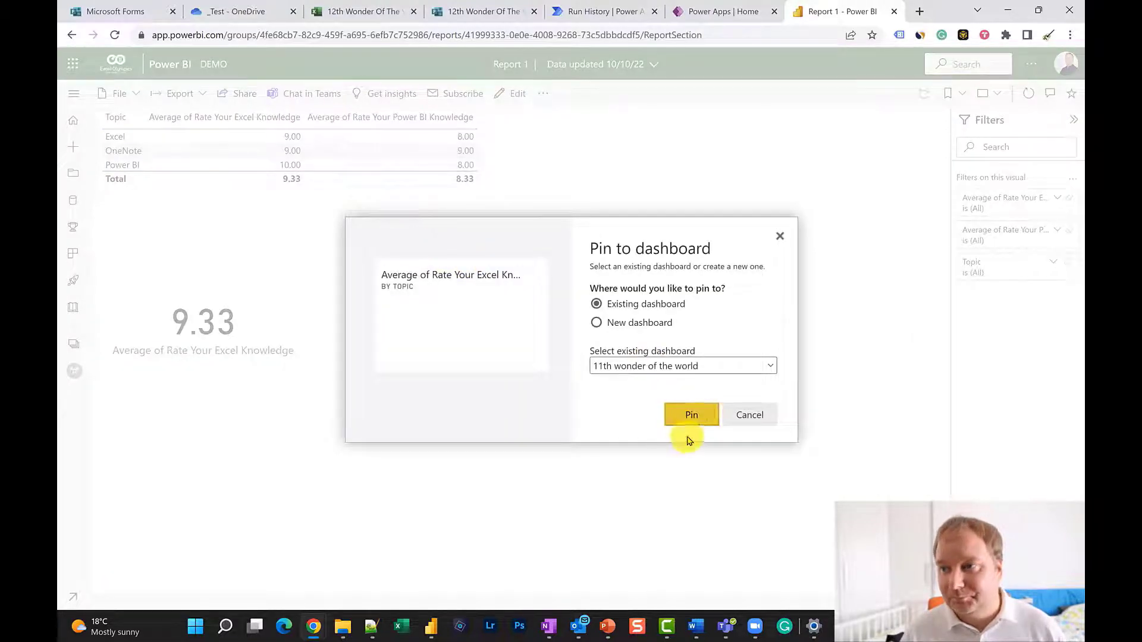
left_click(771, 361)
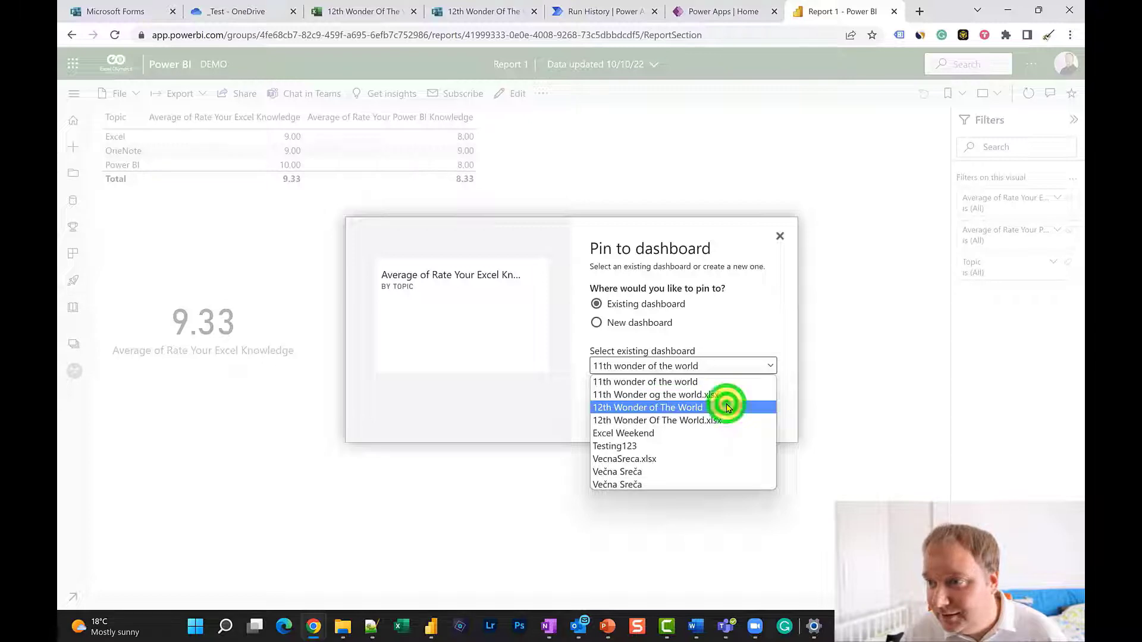
left_click(727, 408)
left_click(690, 410)
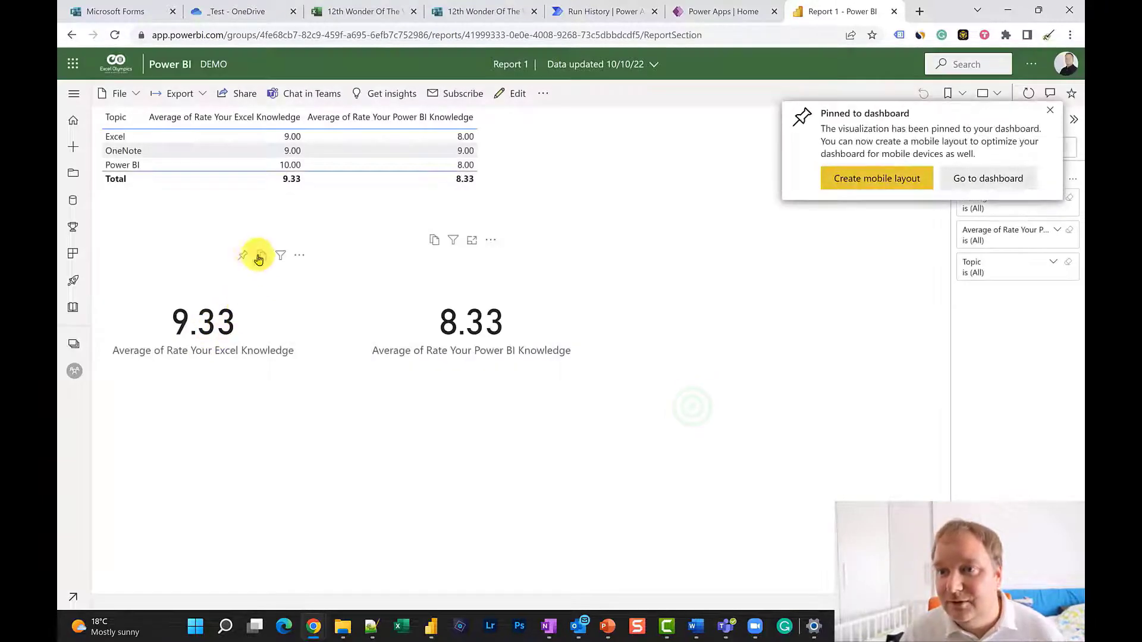
Pin the Average of Rate Your Excel Knowledge card to the existing dashboard 12th Wonder of The World
left_click(241, 256)
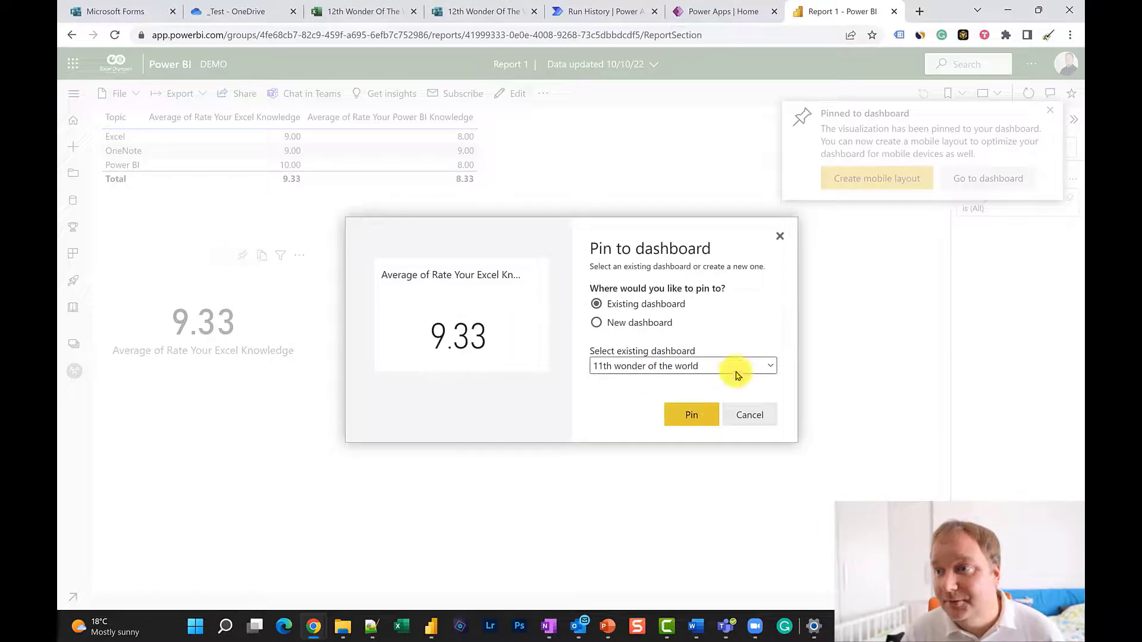
left_click(744, 367)
left_click(701, 404)
left_click(685, 416)
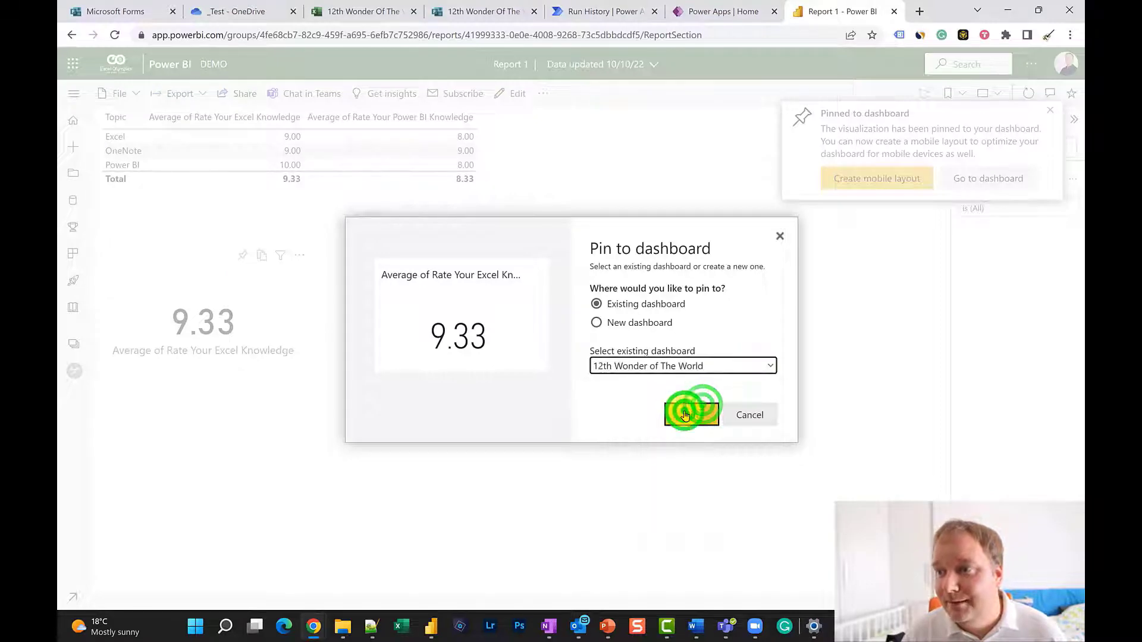
Pin the Average of Rate Your Power BI Knowledge card to the existing dashboard 12th Wonder of The World
left_click(510, 257)
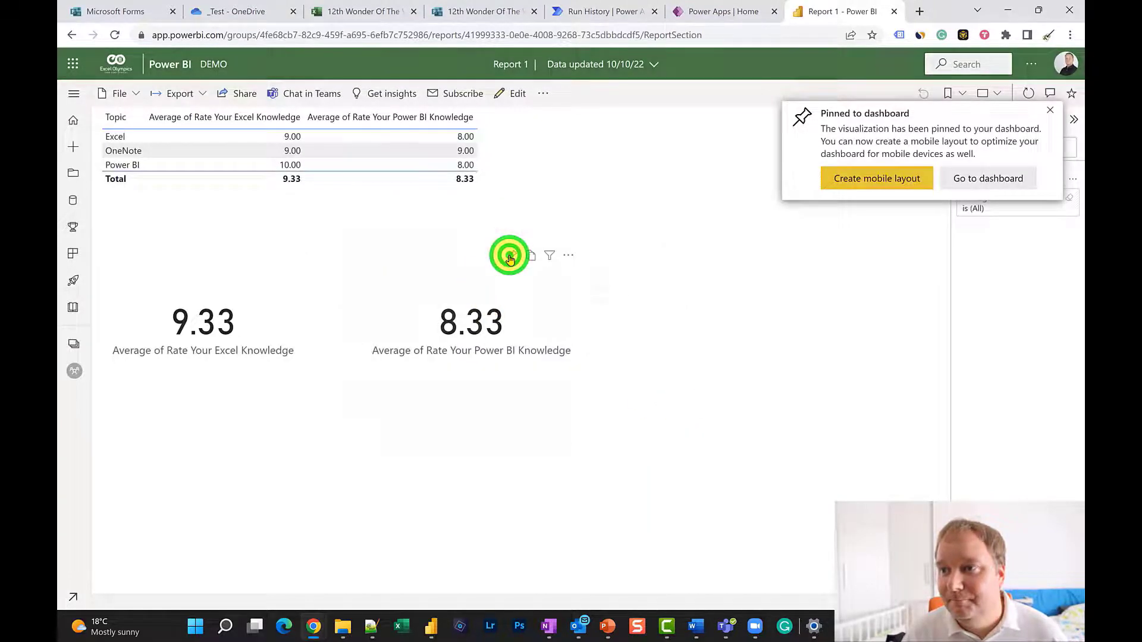
left_click(762, 363)
left_click(702, 407)
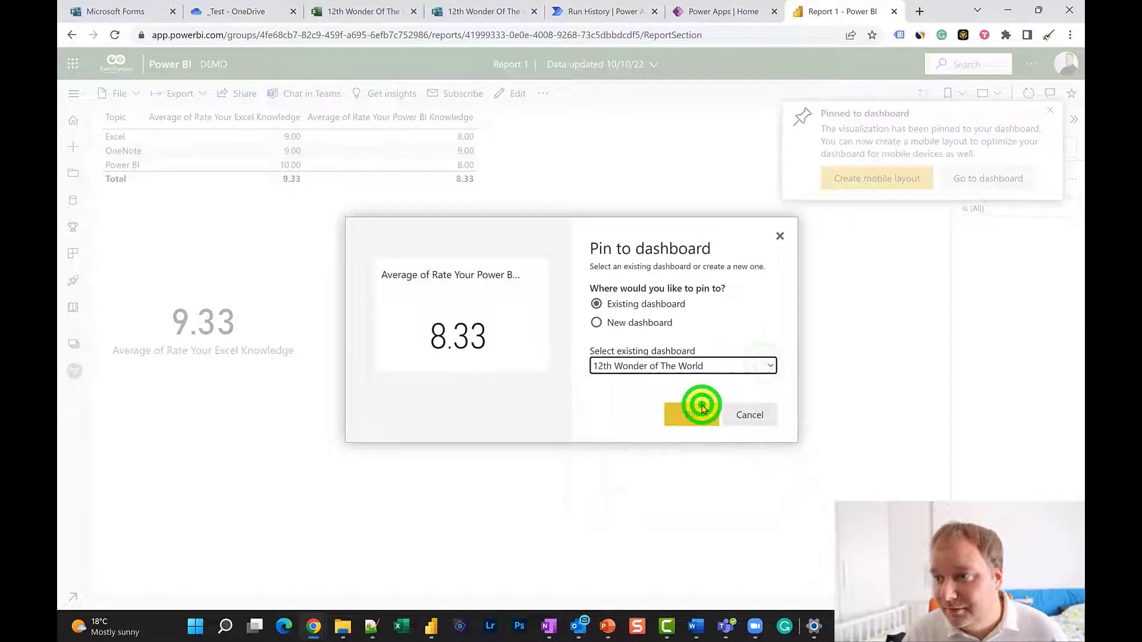
left_click(687, 415)
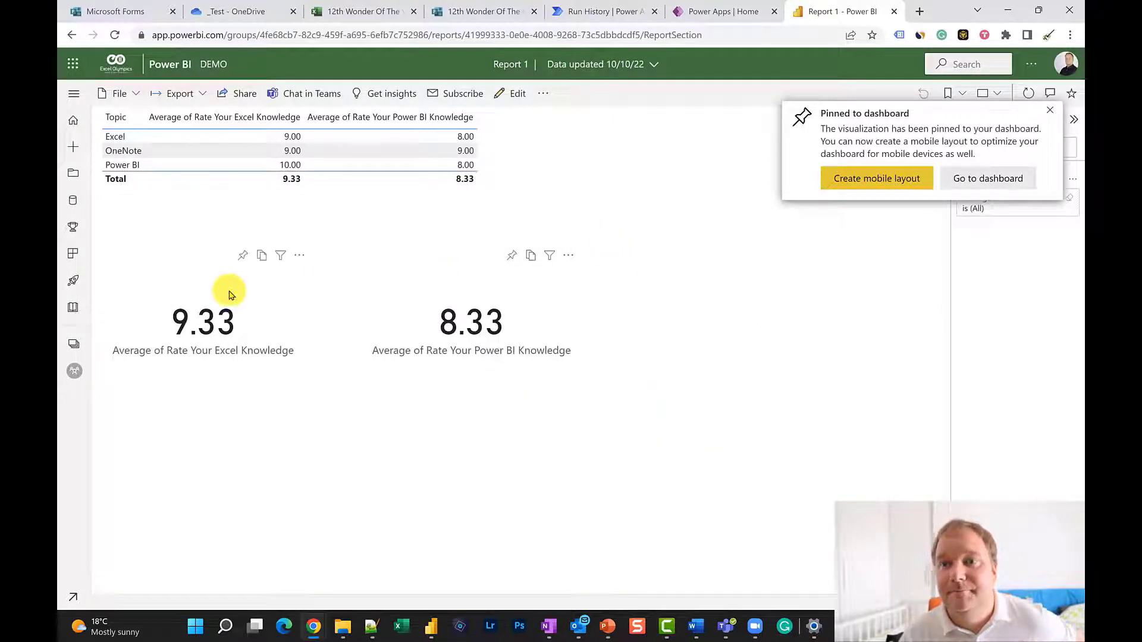
Open the 12th Wonder of The World dashboard and move the average Excel knowledge tile directly beneath the live Power BI Knowledge tile
left_click(1002, 178)
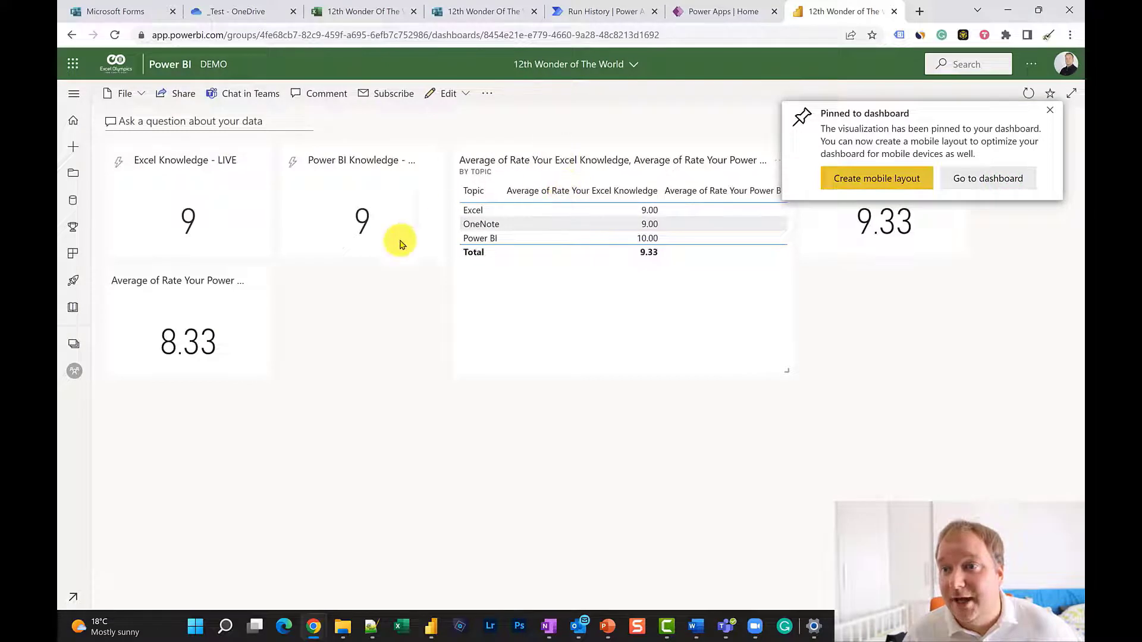
left_click(946, 320)
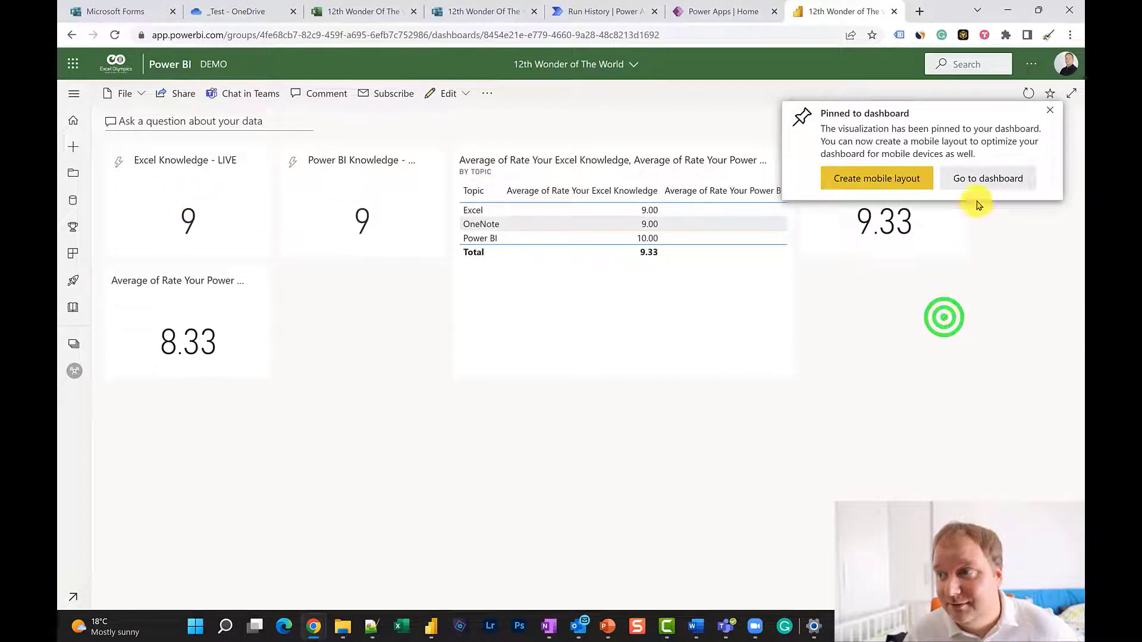
left_click(1048, 114)
left_click(880, 152)
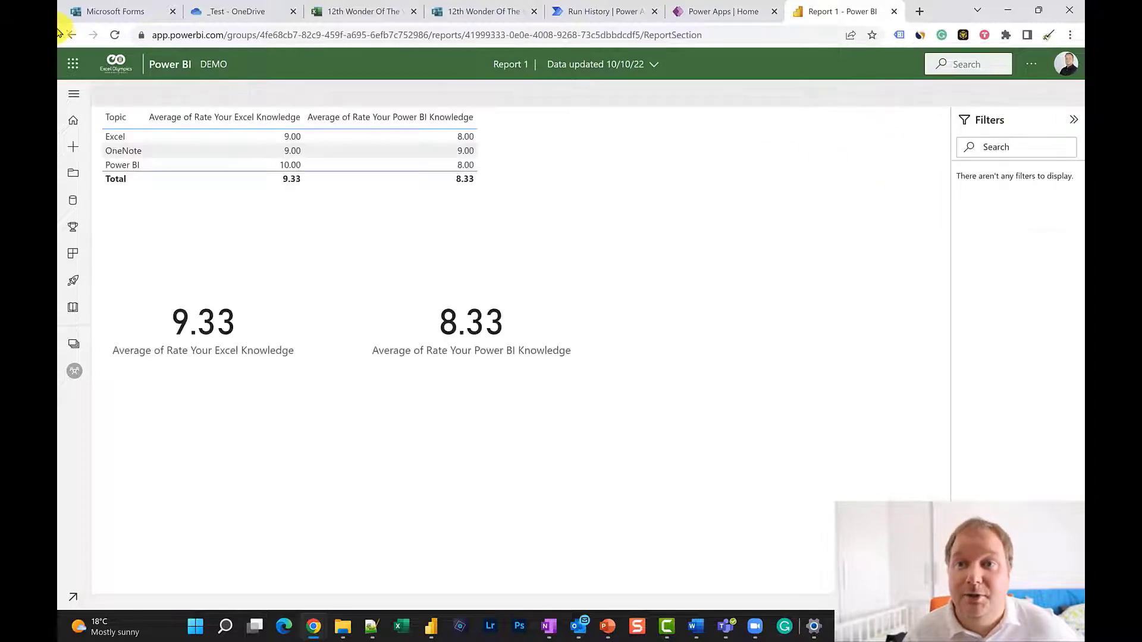
key("alt+Left")
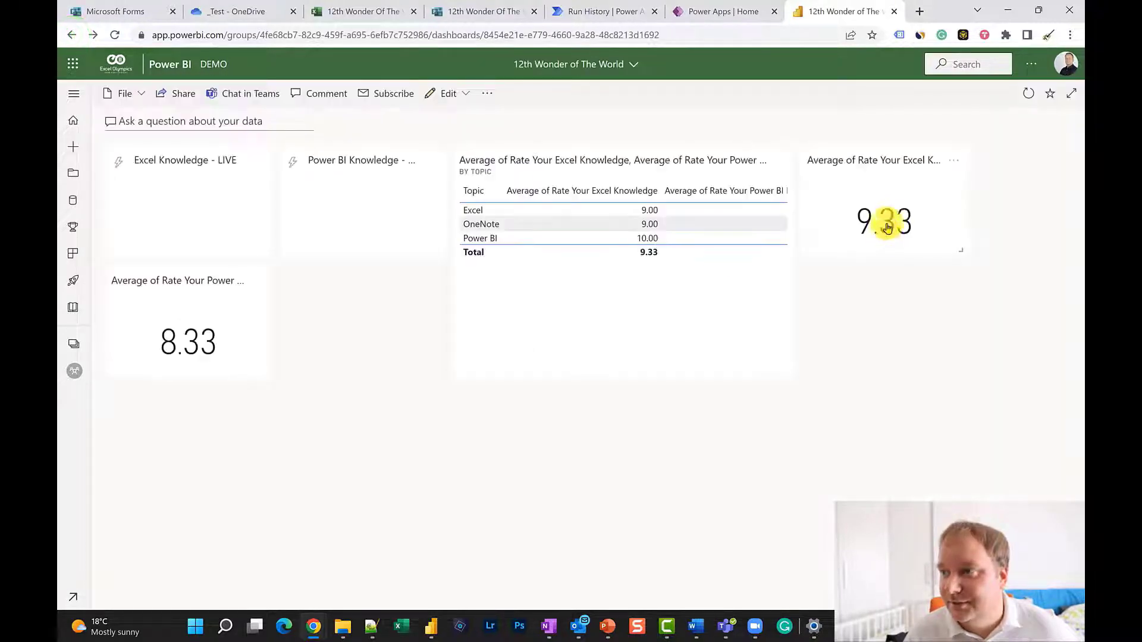
left_click_drag(948, 171, 426, 275)
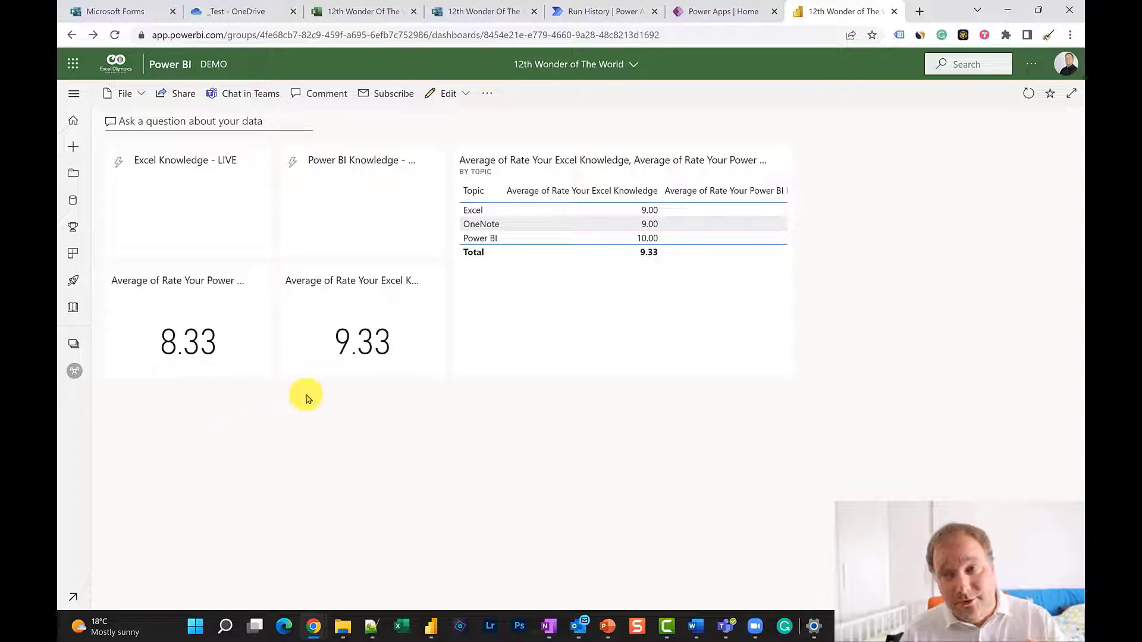
Start a new custom streaming data tile on the dashboard with Clustered bar chart as its visualization type
left_click(465, 96)
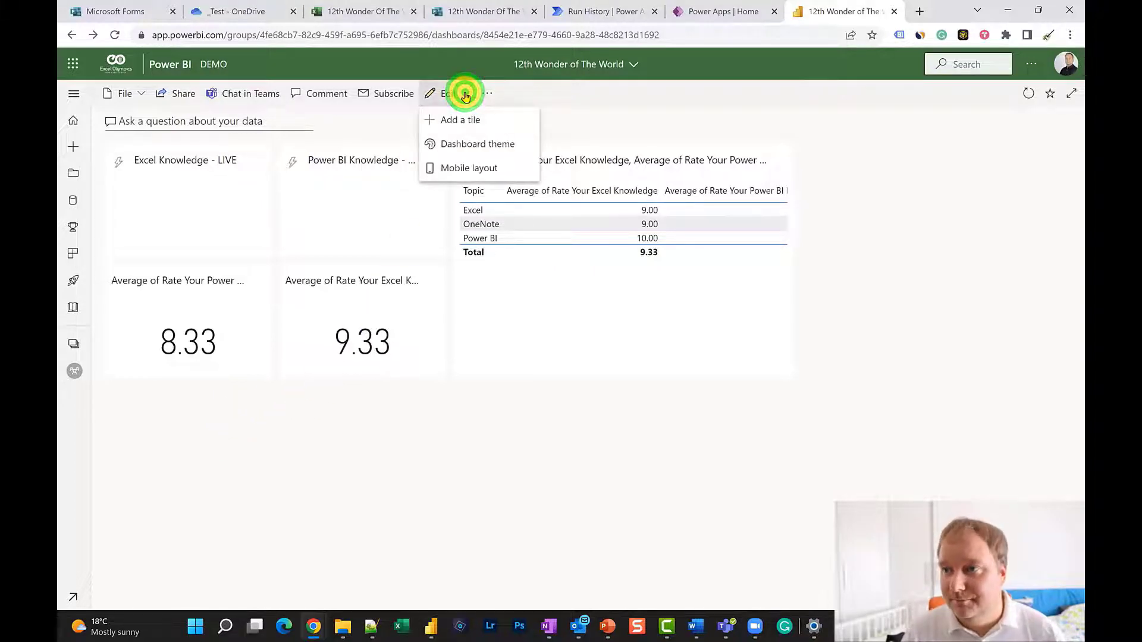
left_click(473, 122)
left_click(801, 495)
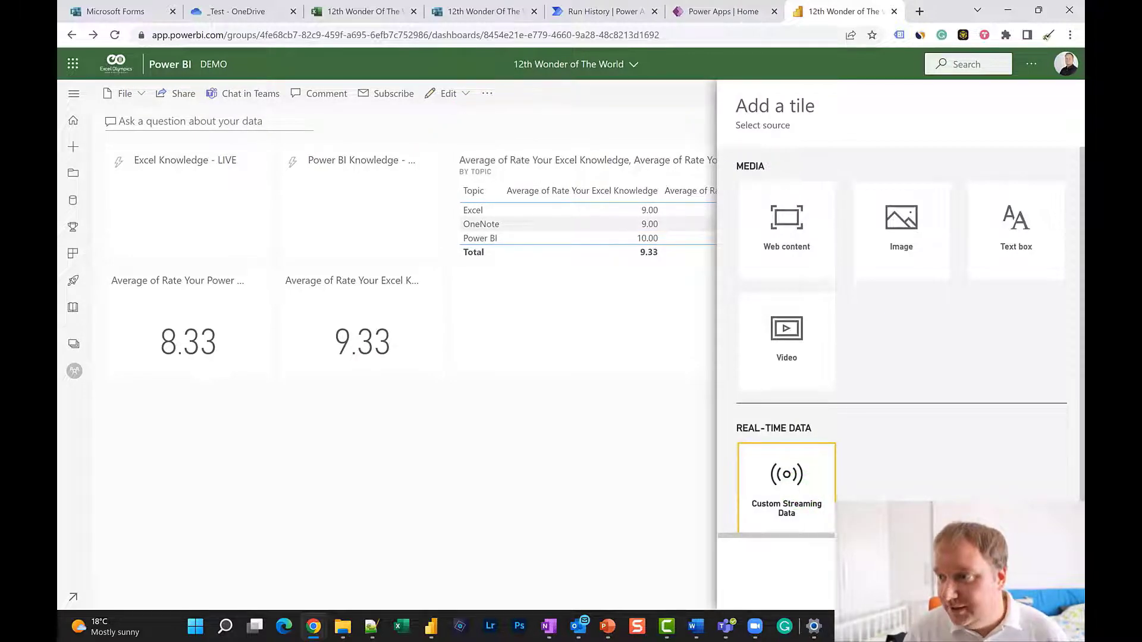
left_click(926, 262)
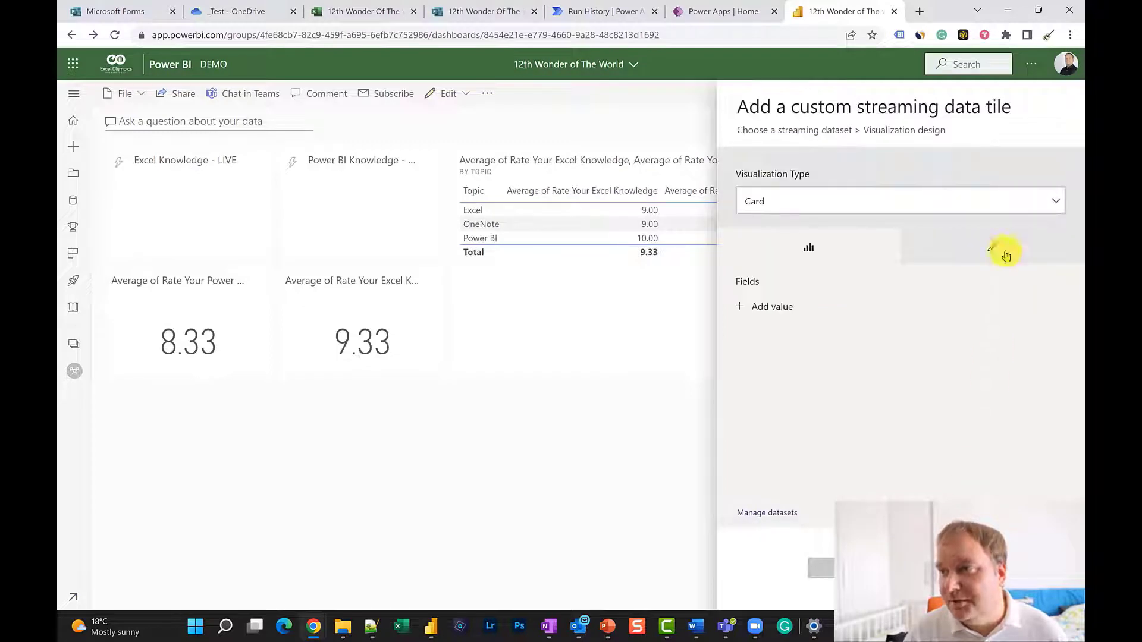
left_click(1047, 202)
left_click(863, 267)
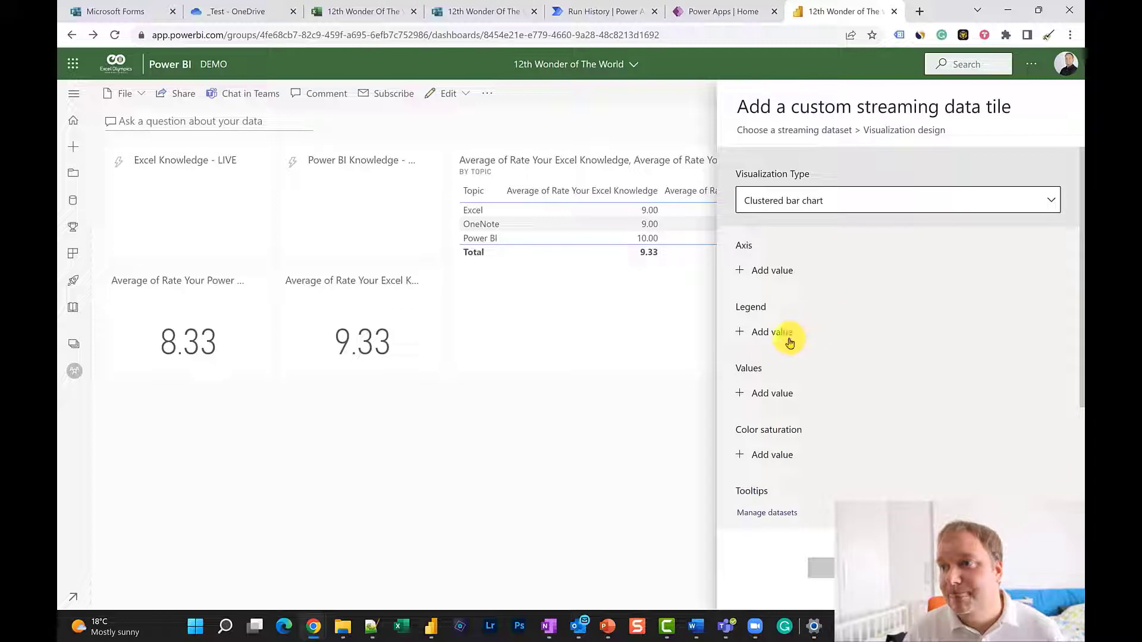
Assign Topic to the bar chart's legend and Excel knowledge to its values
left_click(779, 334)
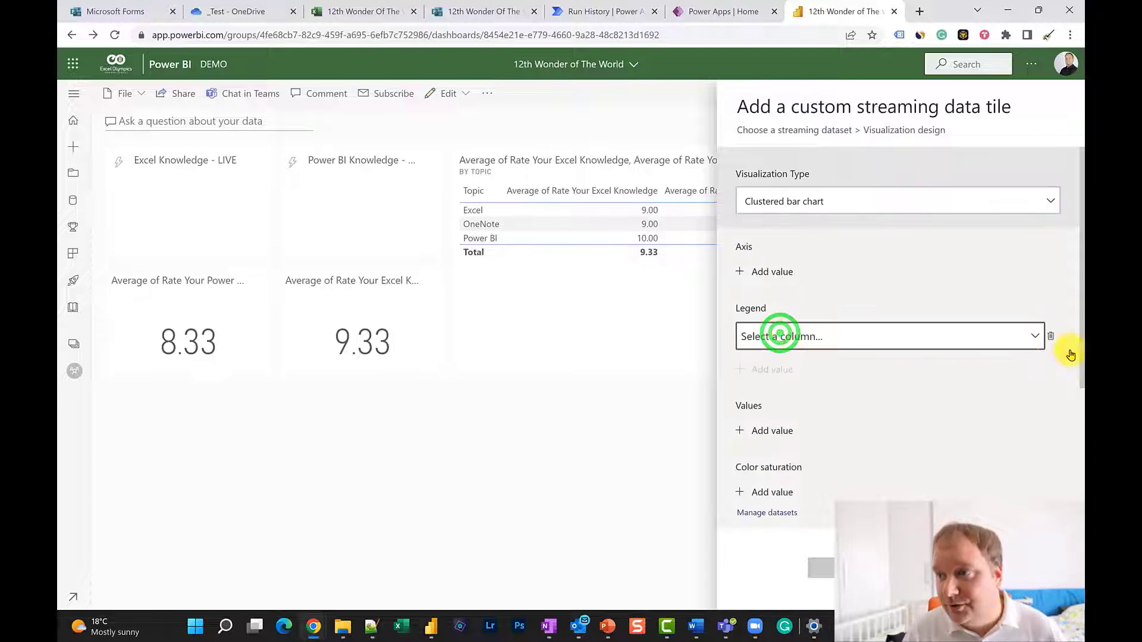
left_click(1033, 339)
left_click(829, 358)
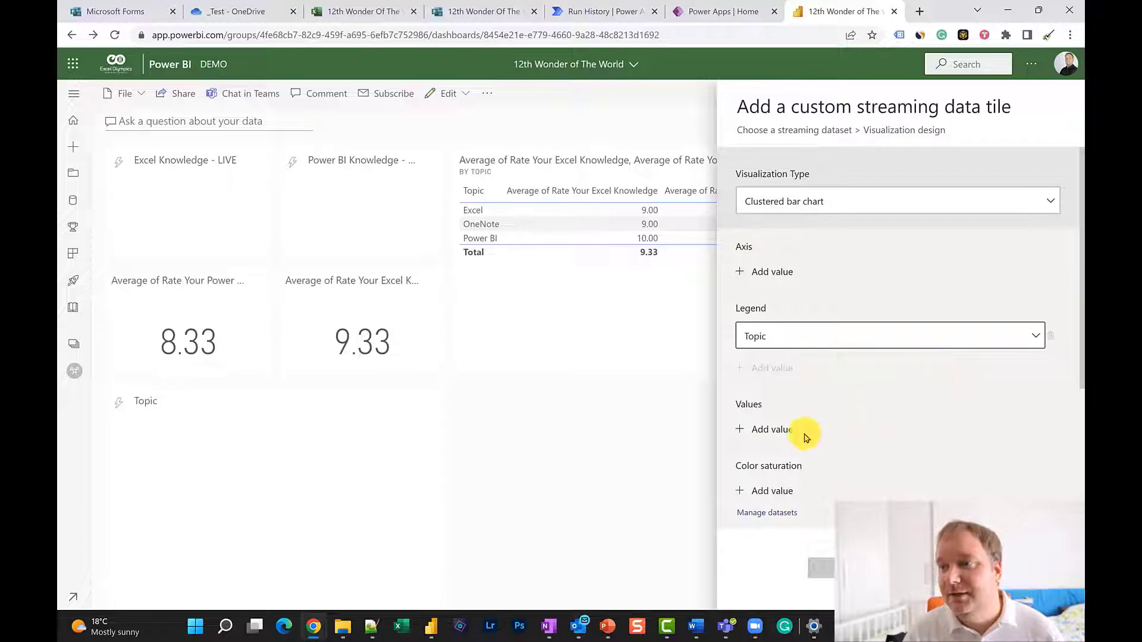
left_click(781, 432)
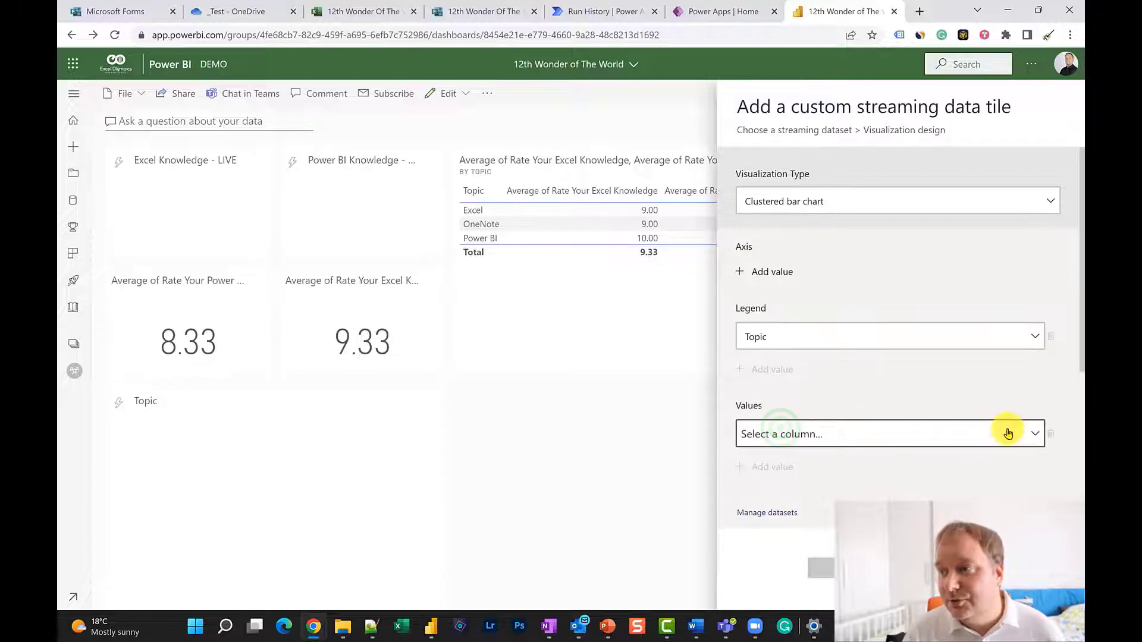
left_click(1033, 439)
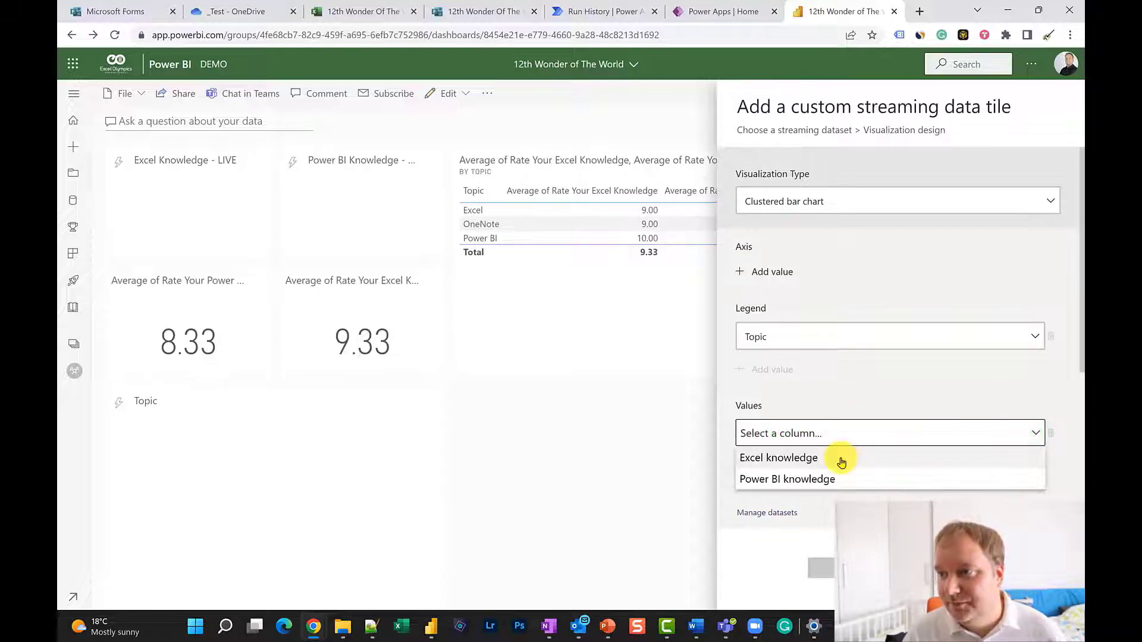
left_click(840, 462)
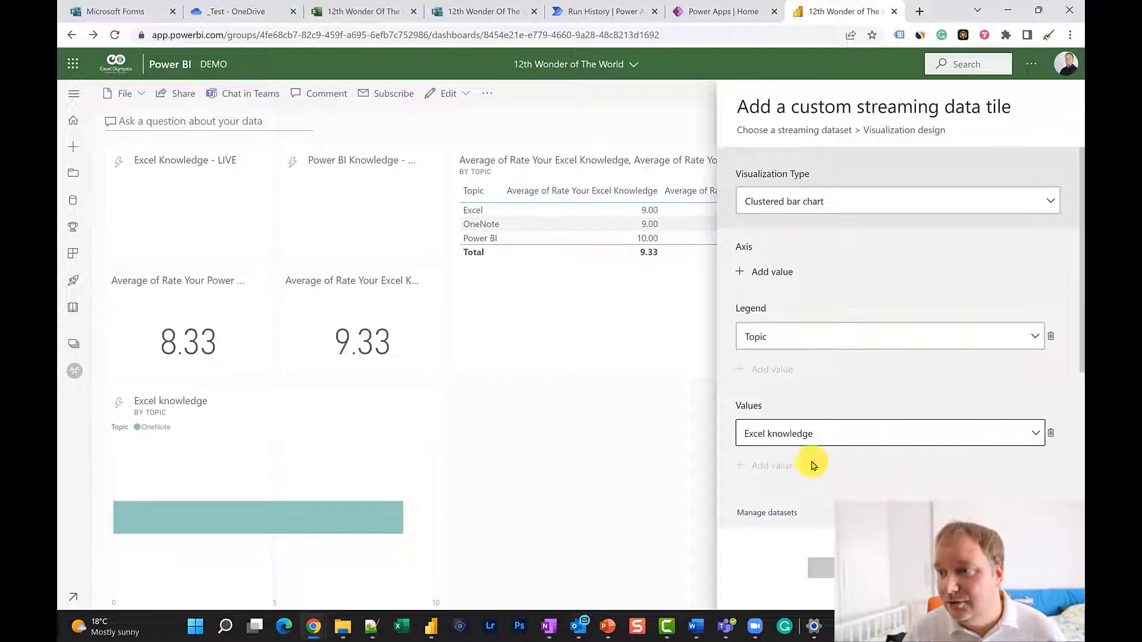
Set the bar chart's time window to display the last 5 minutes
scroll(1045, 439, "down", 3)
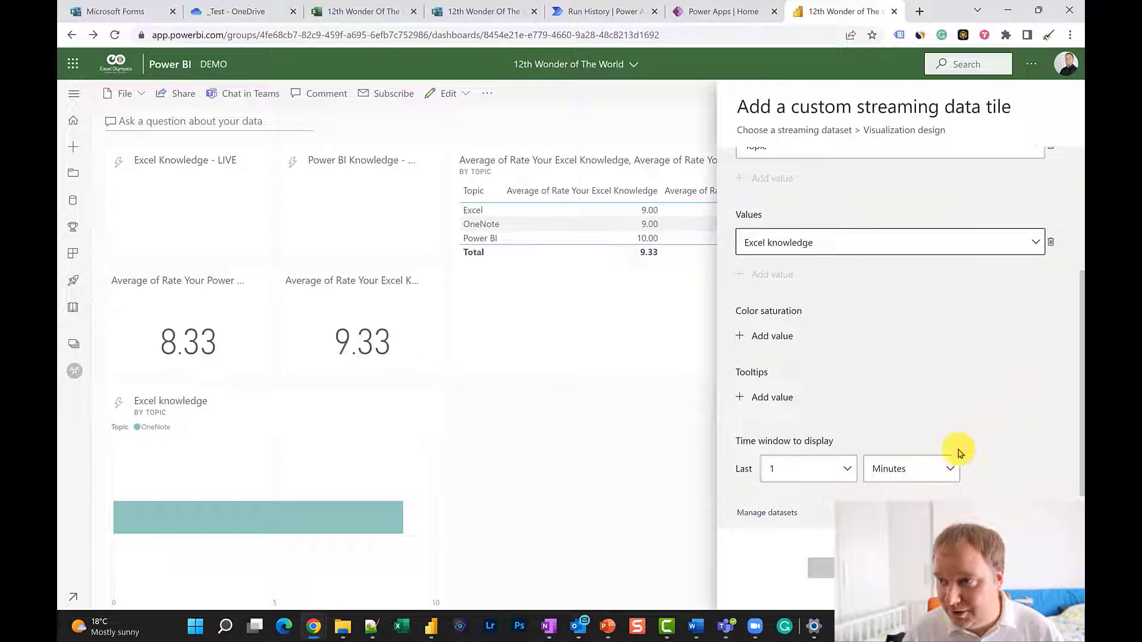
left_click(847, 470)
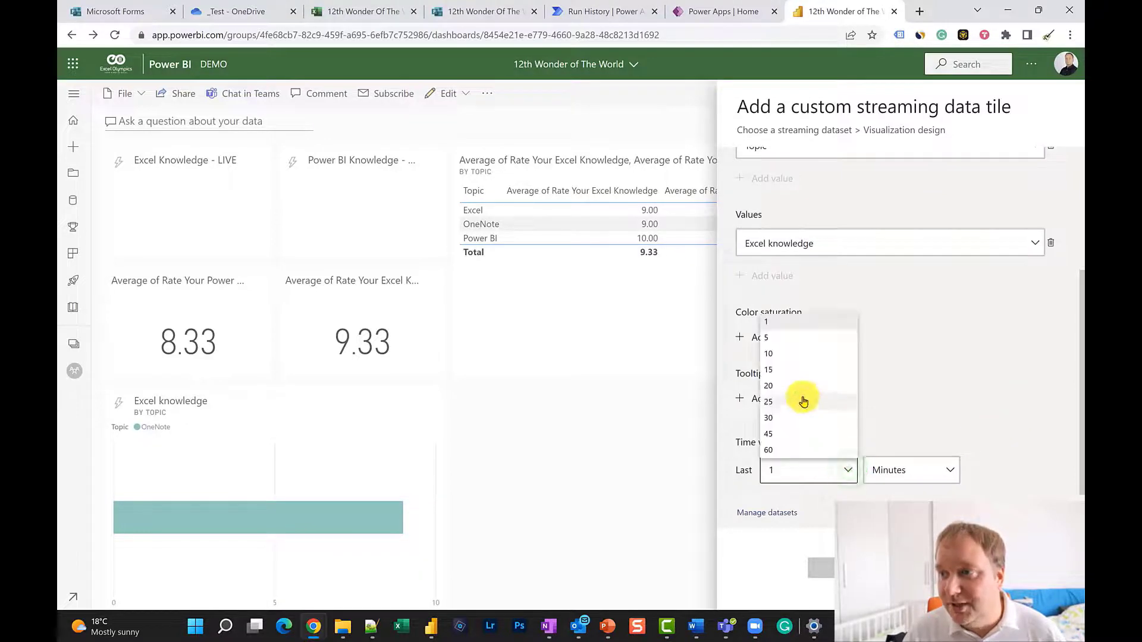
left_click(791, 338)
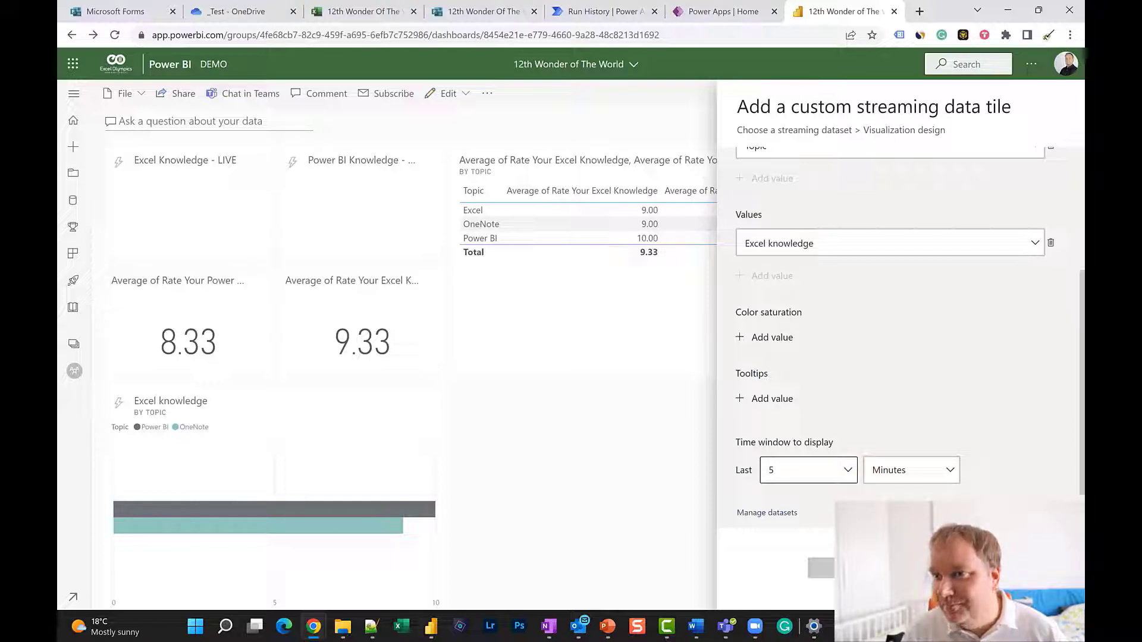
Title the streaming tile "Excel Knowledge By Topic - LIVE" and add it to the dashboard
left_click(845, 568)
left_click(766, 241)
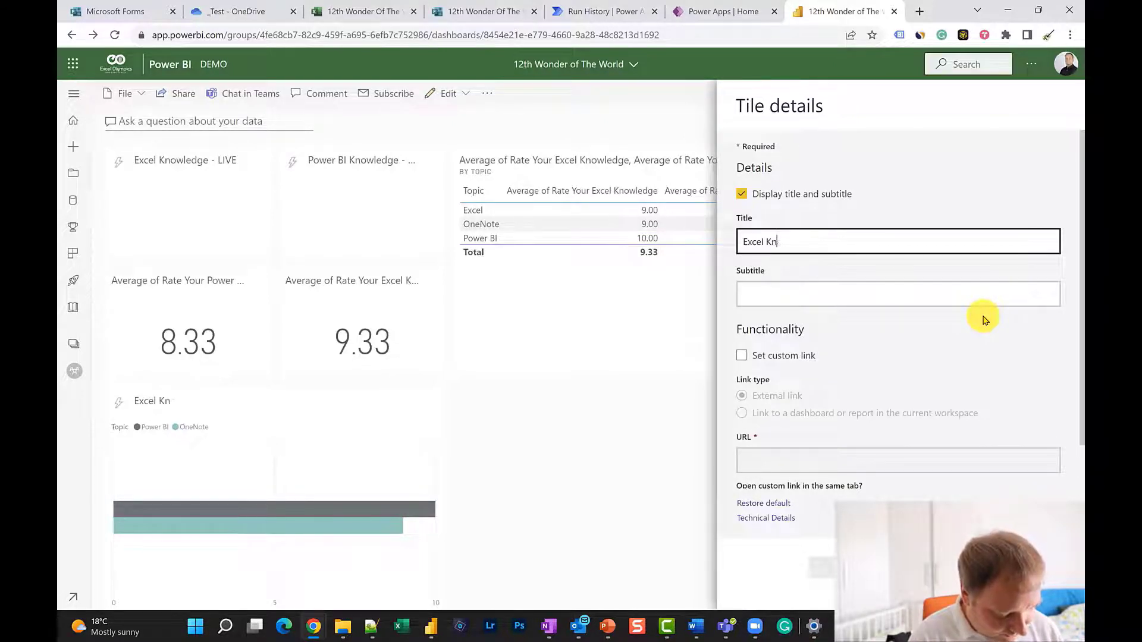
type("wledge By Topic - LIVE")
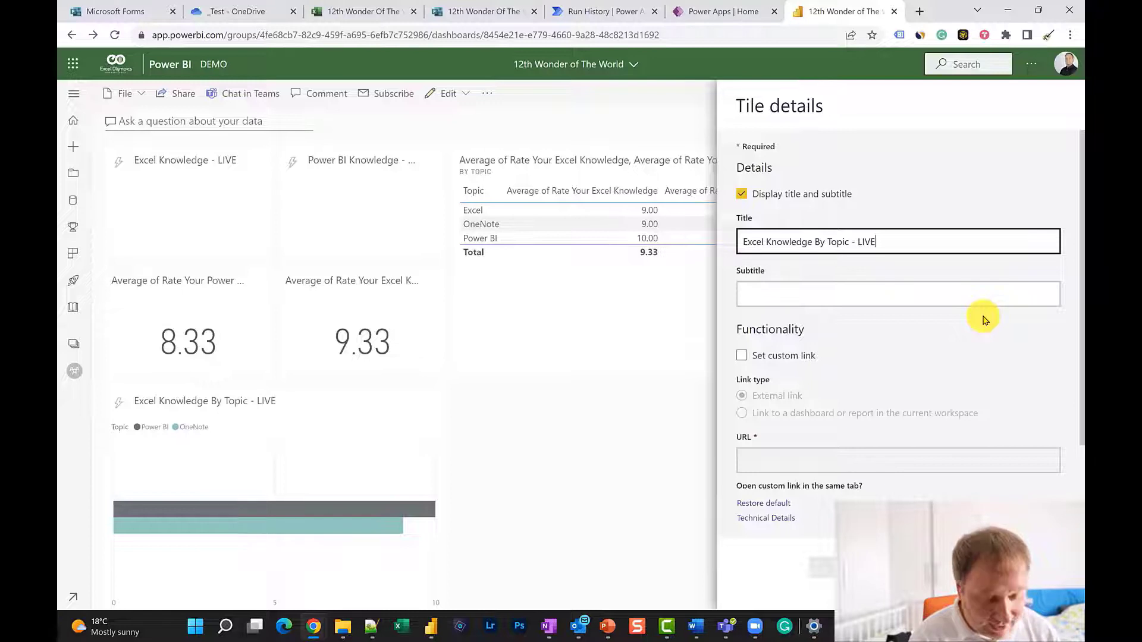
key("Return")
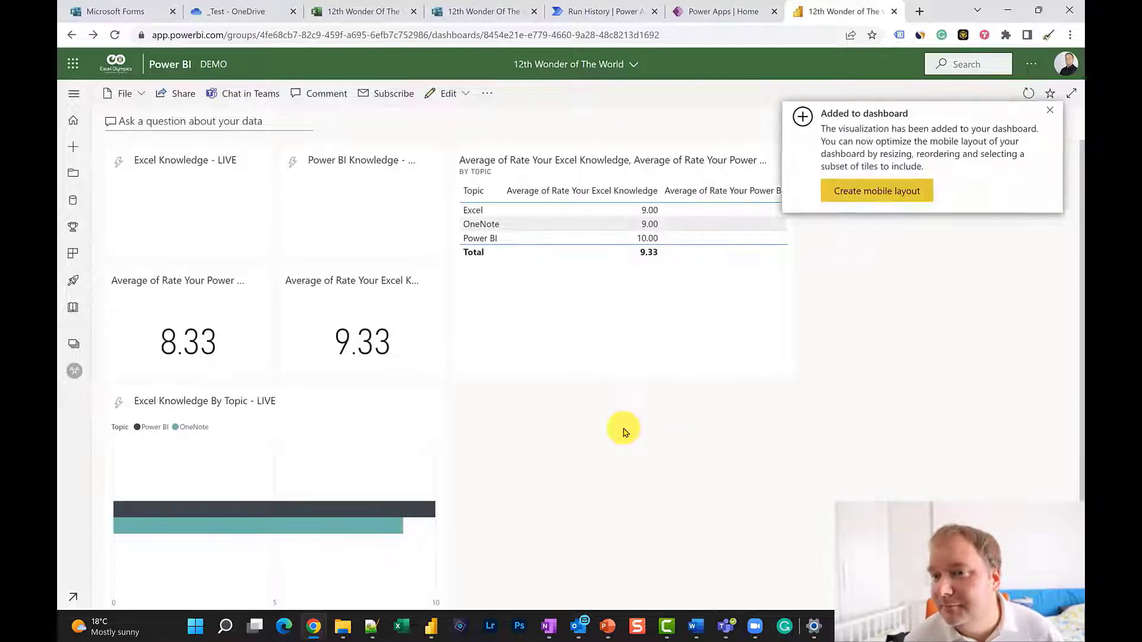
left_click(1053, 114)
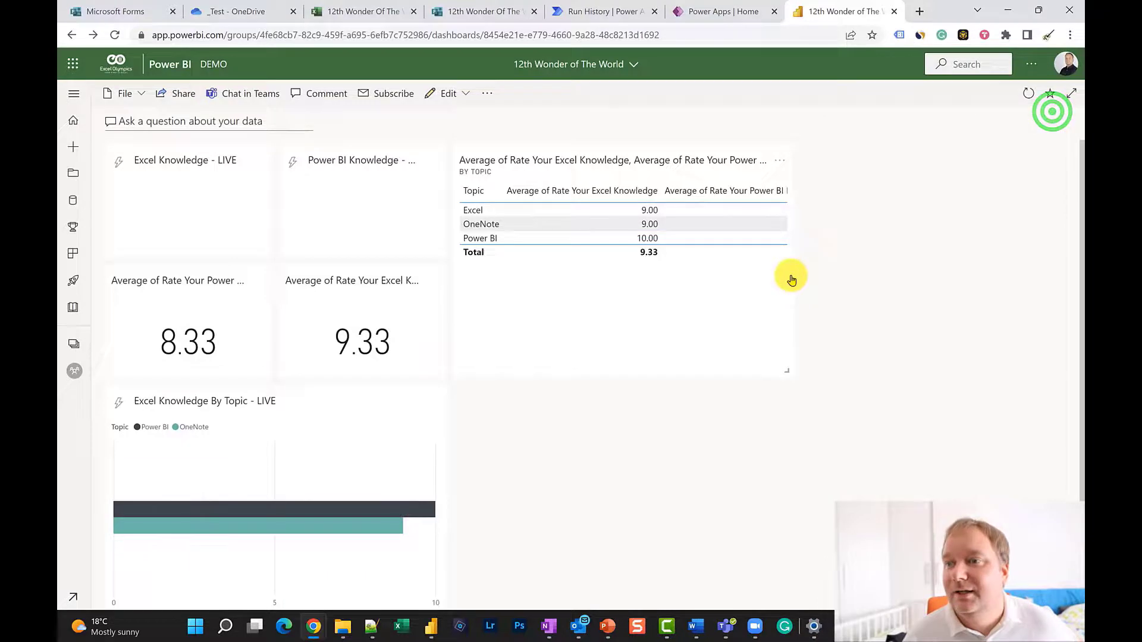
Detach the dashboard tab into its own browser window and restore the original window to a smaller size beside it
left_click_drag(809, 10, 791, 76)
left_click(1040, 11)
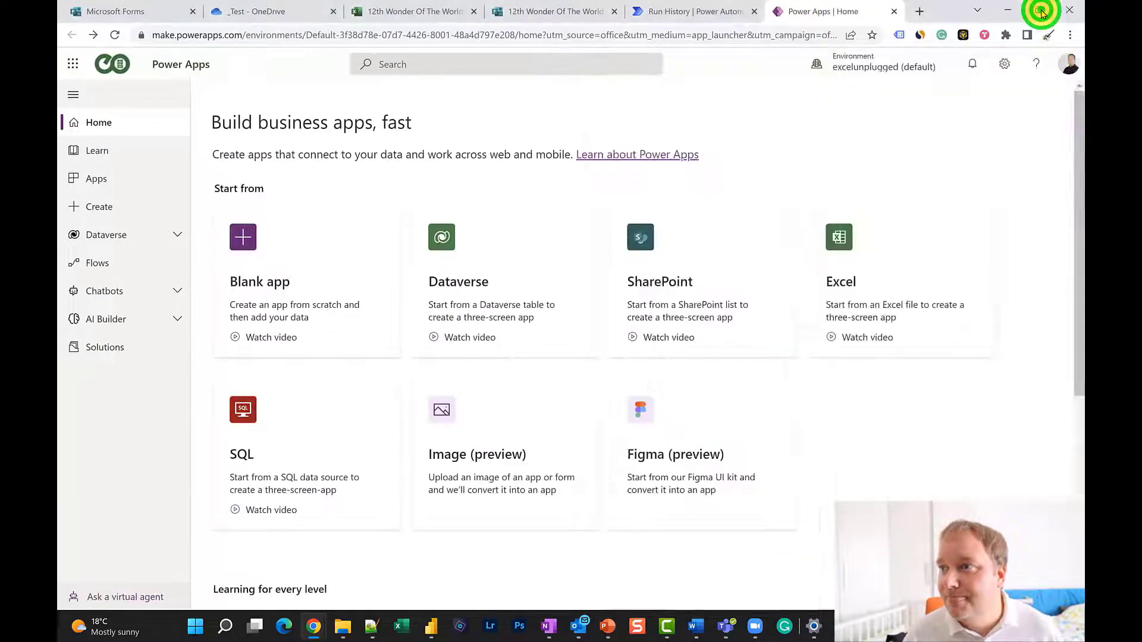
left_click(1041, 12)
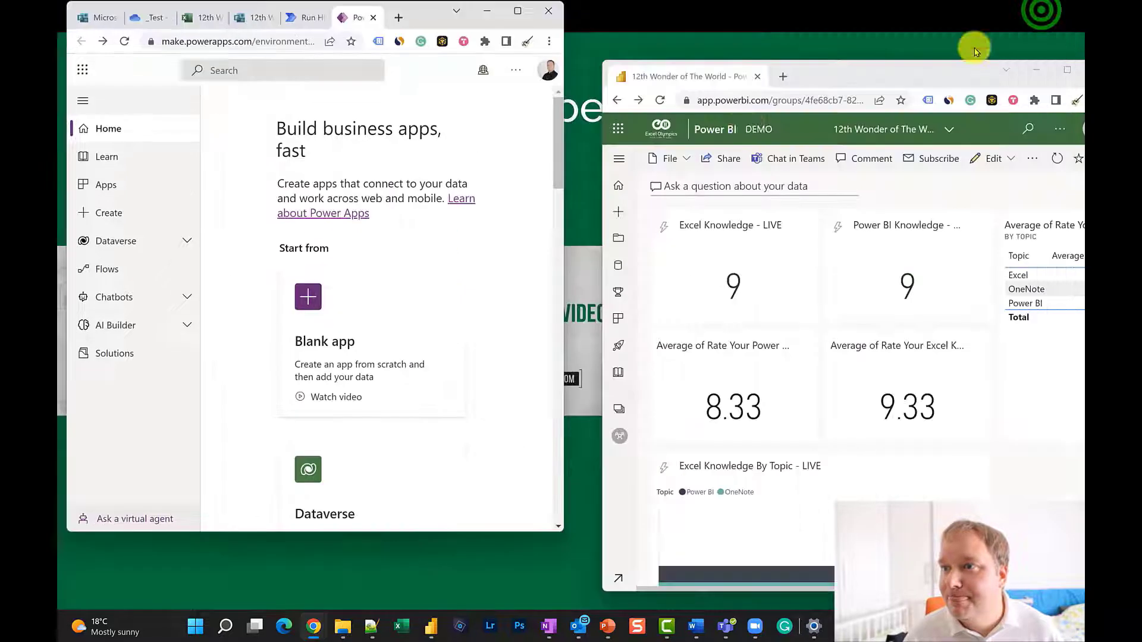
Submit another 12th Wonder Of The World form response with topic Word, Excel knowledge 6 and Power BI knowledge 6
left_click(241, 19)
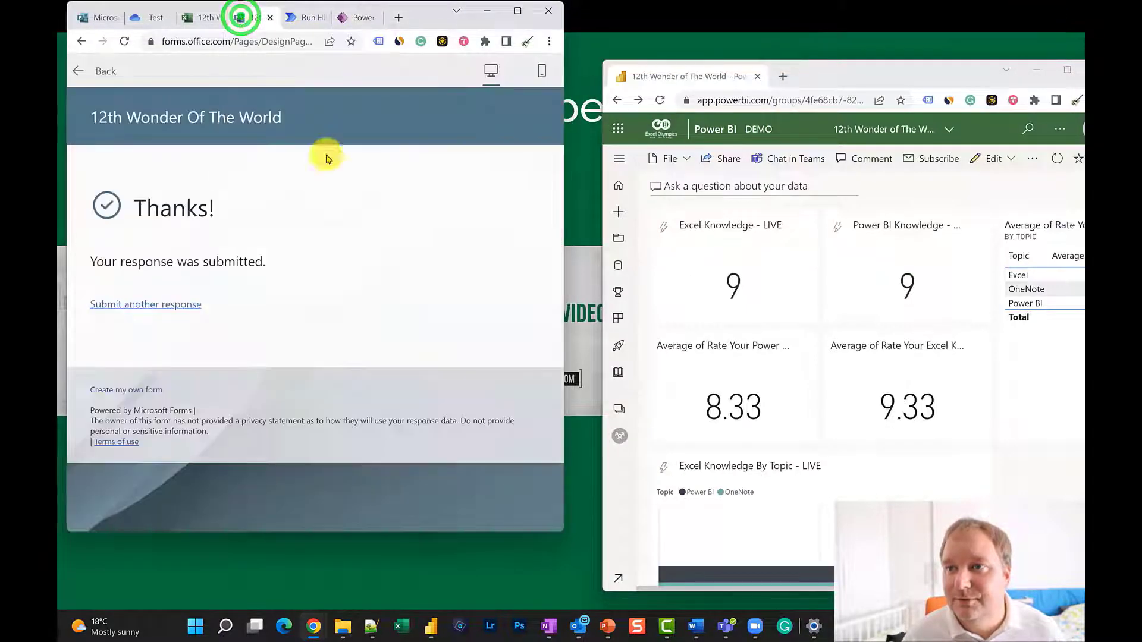
left_click(143, 304)
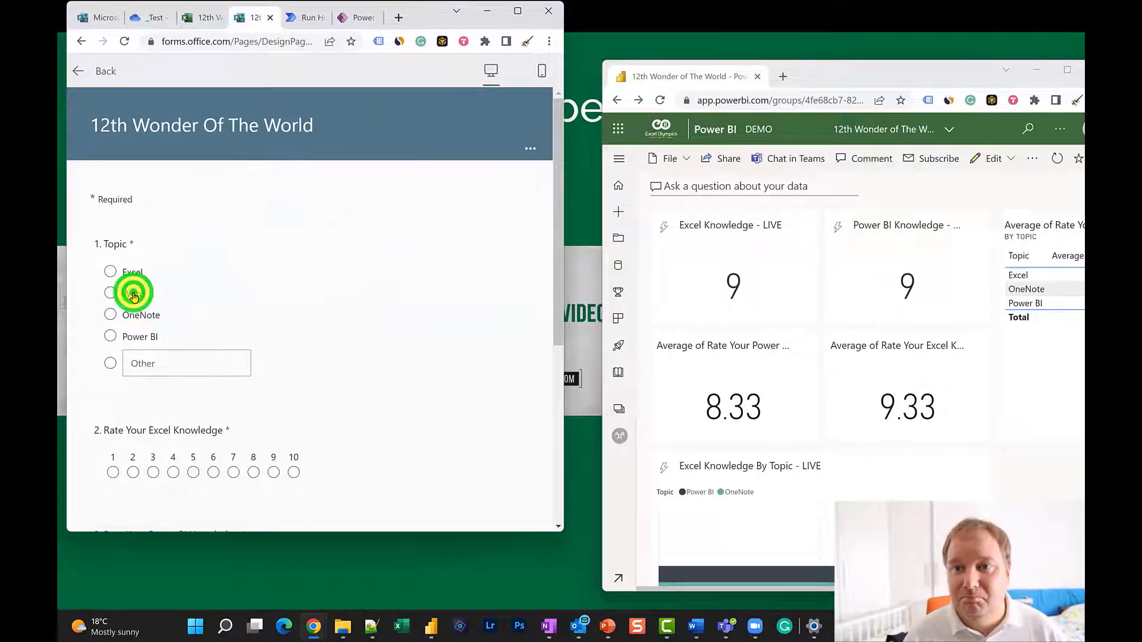
left_click(134, 294)
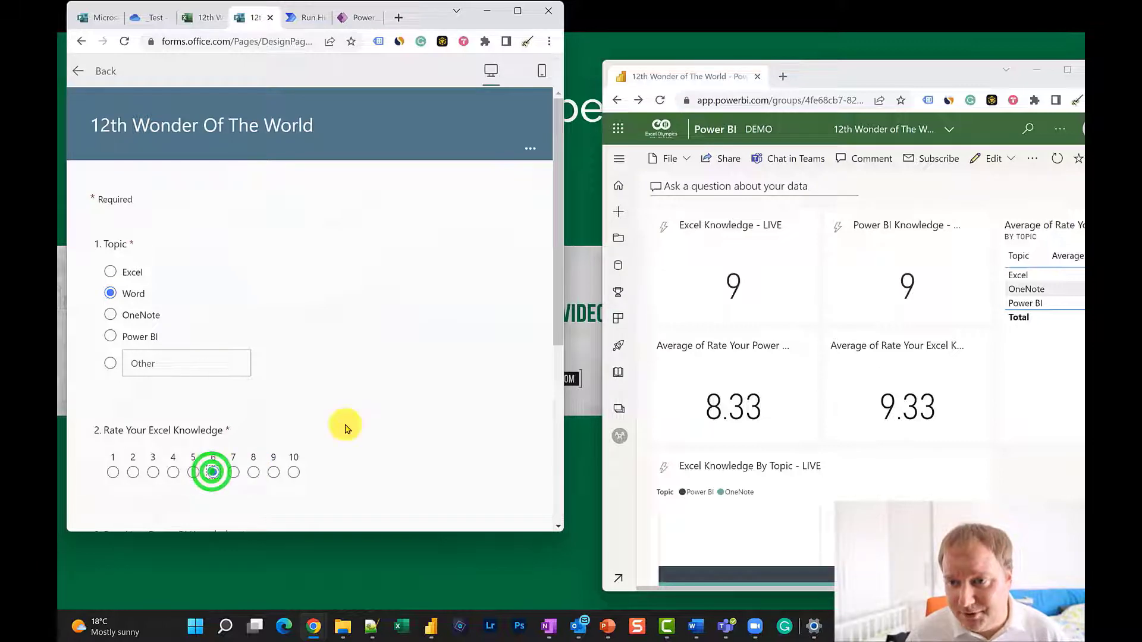
scroll(344, 426, "down", 4)
scroll(232, 356, "up", 1)
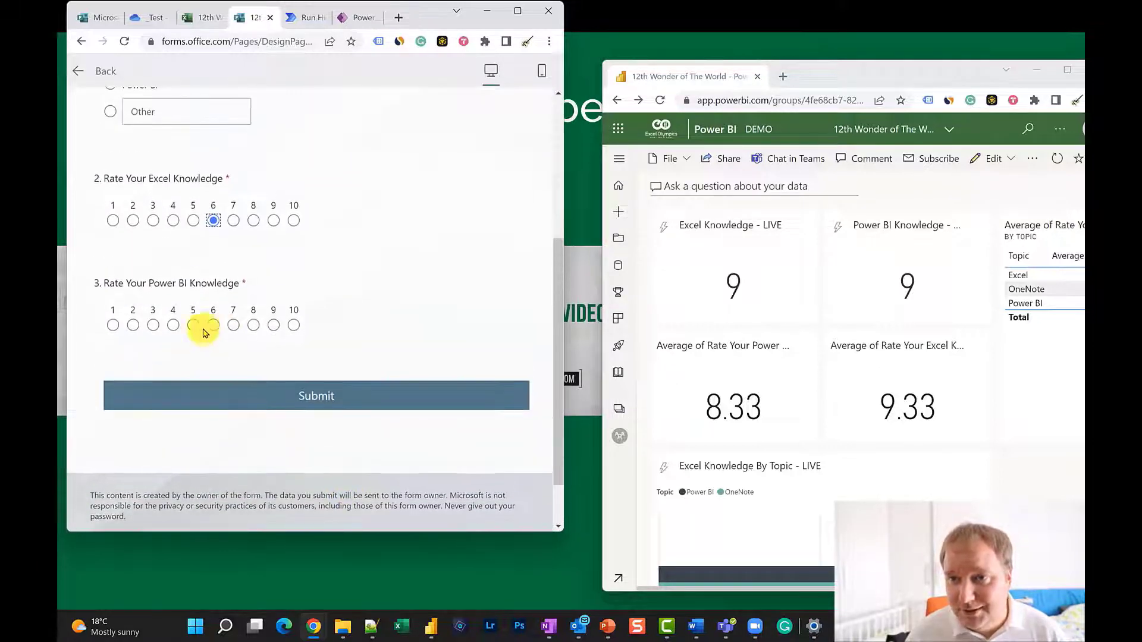
left_click(213, 325)
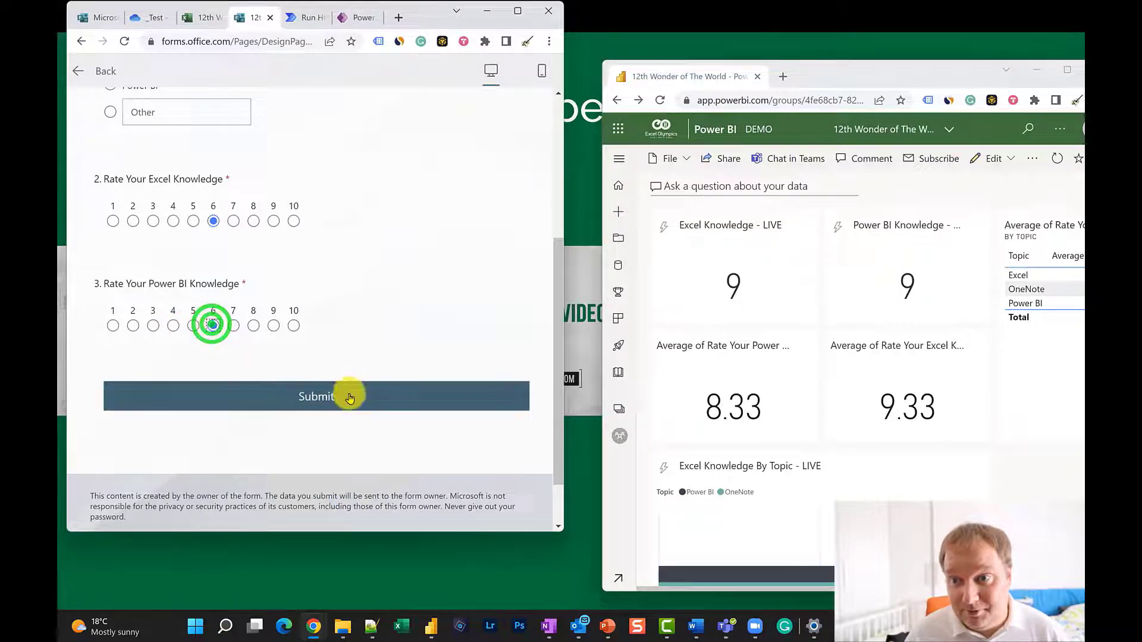
left_click(360, 391)
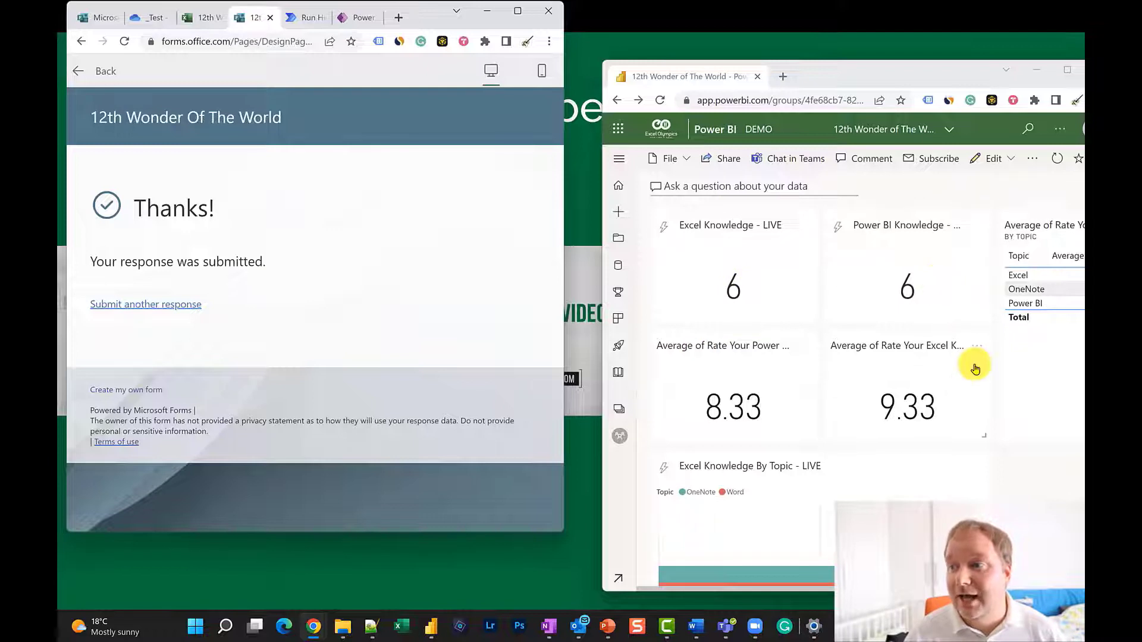
Bring the Excel Knowledge By Topic - LIVE chart fully into view and inspect its OneNote bar
scroll(971, 365, "down", 3)
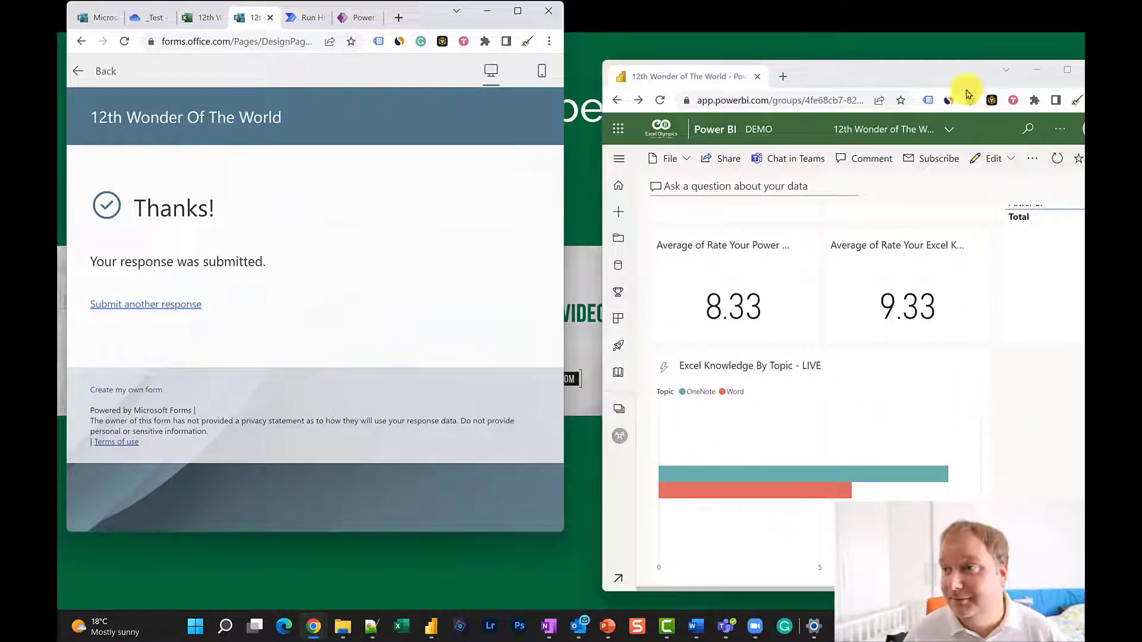
left_click_drag(922, 73, 902, 38)
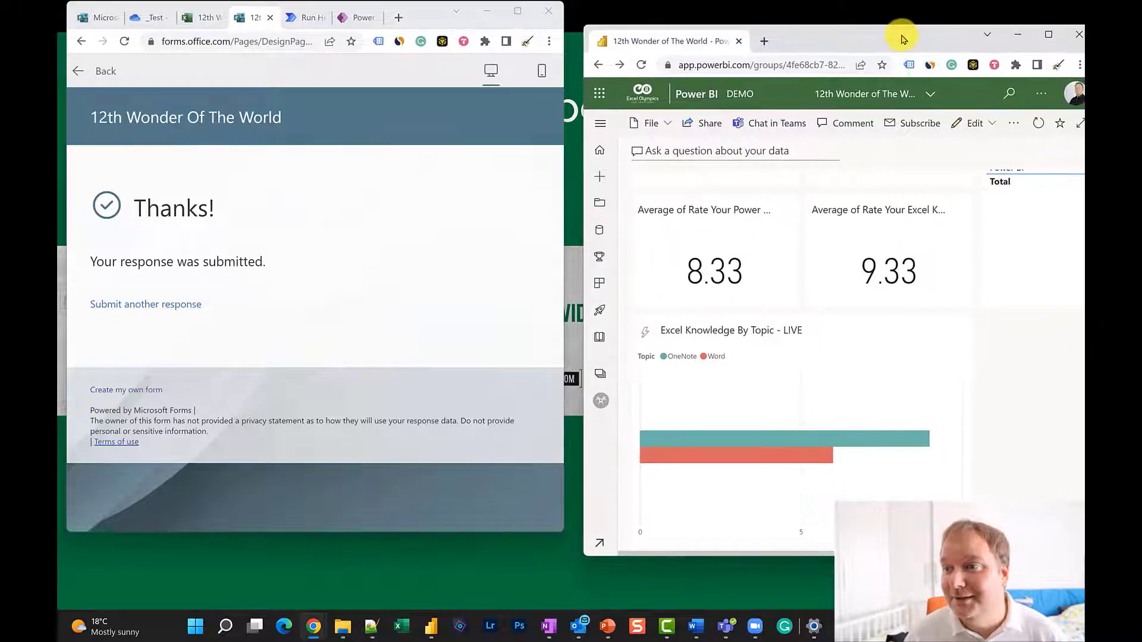
mouse_move(800, 424)
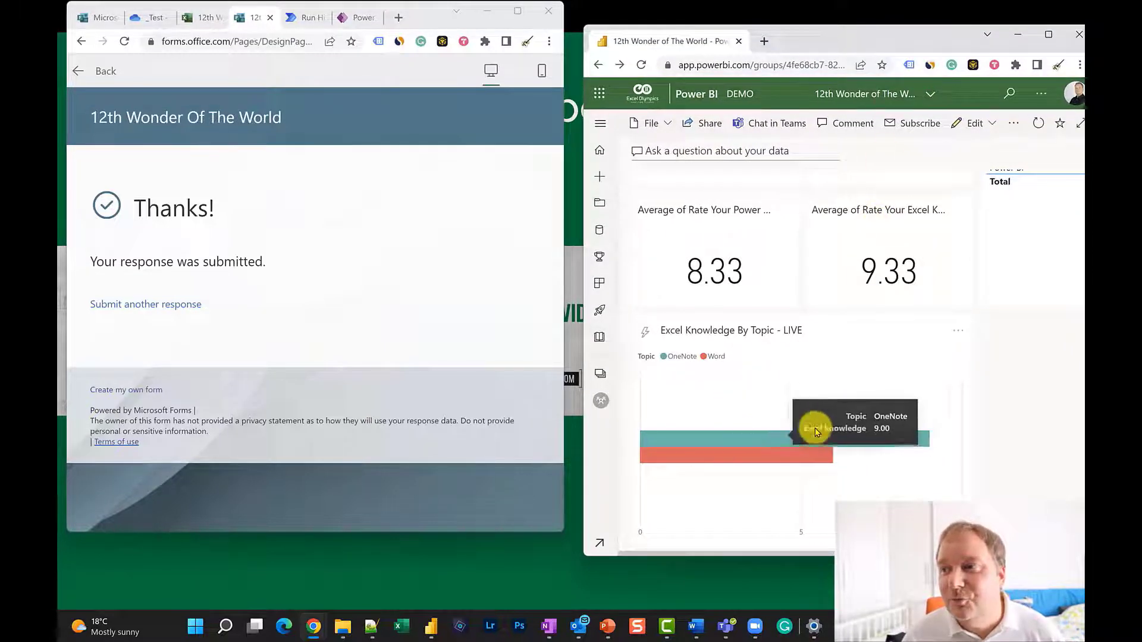
Merge the detached 12th Wonder of The World dashboard window back into the main browser window
scroll(836, 419, "up", 1)
scroll(836, 418, "up", 2)
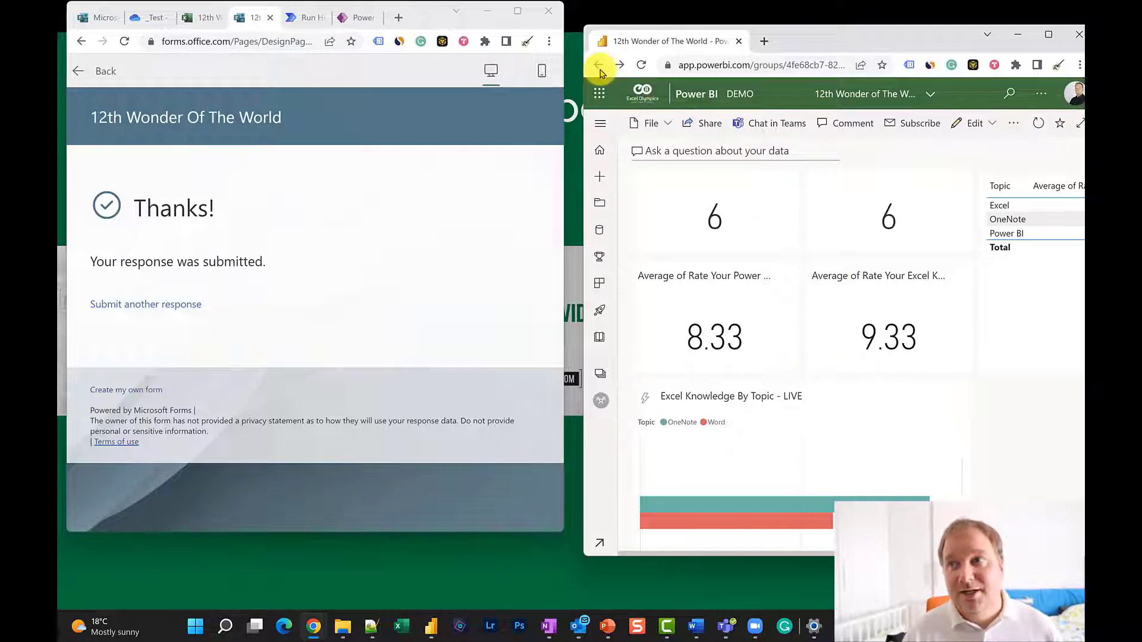
left_click_drag(684, 37, 383, 21)
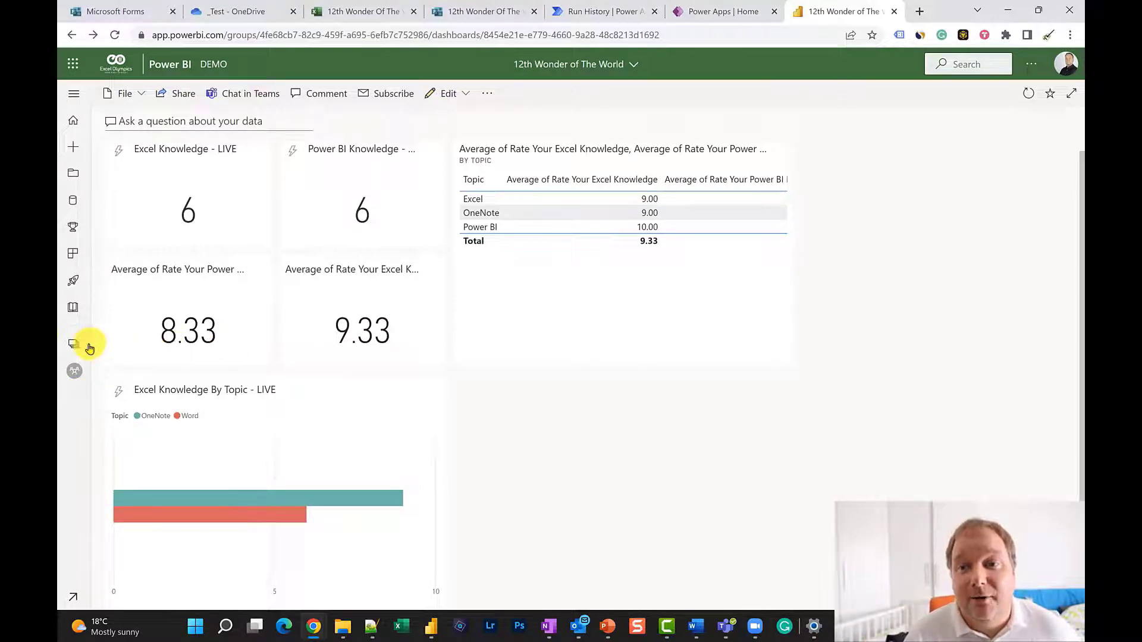
Close the 12th Wonder Of The World workbook in Excel and bring up the OneDrive _Test folder
left_click(711, 12)
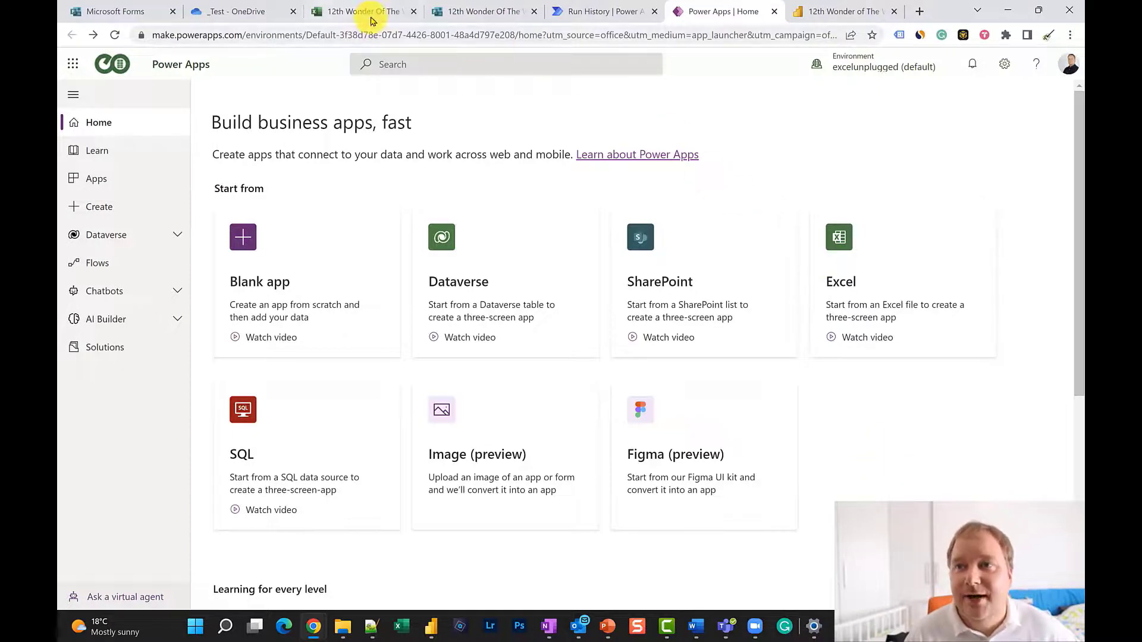
left_click(373, 13)
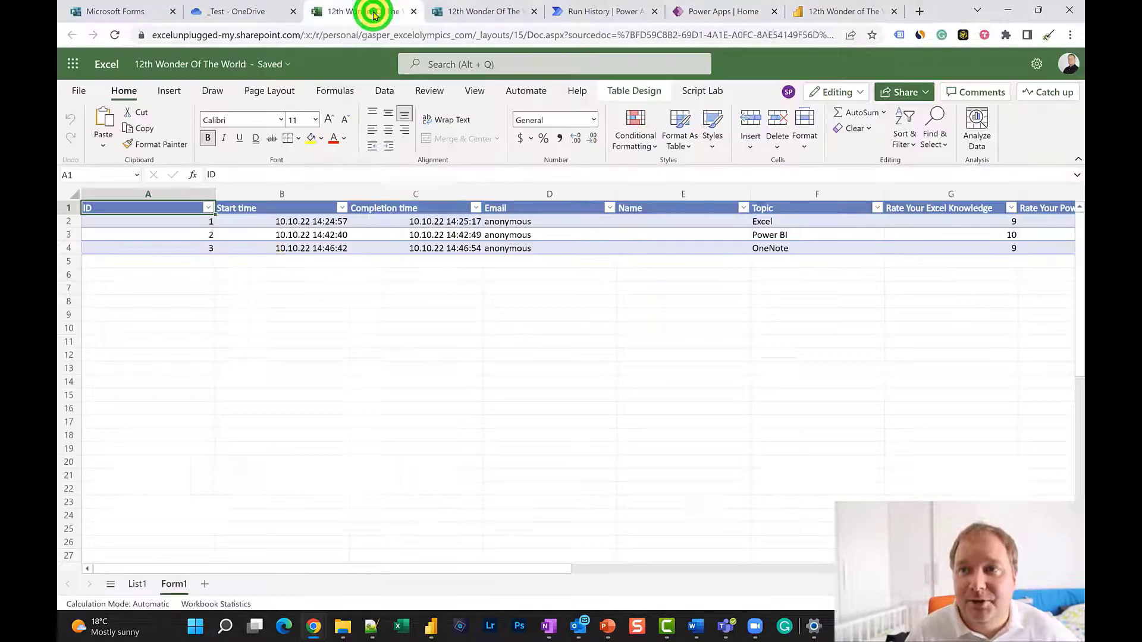
left_click(415, 12)
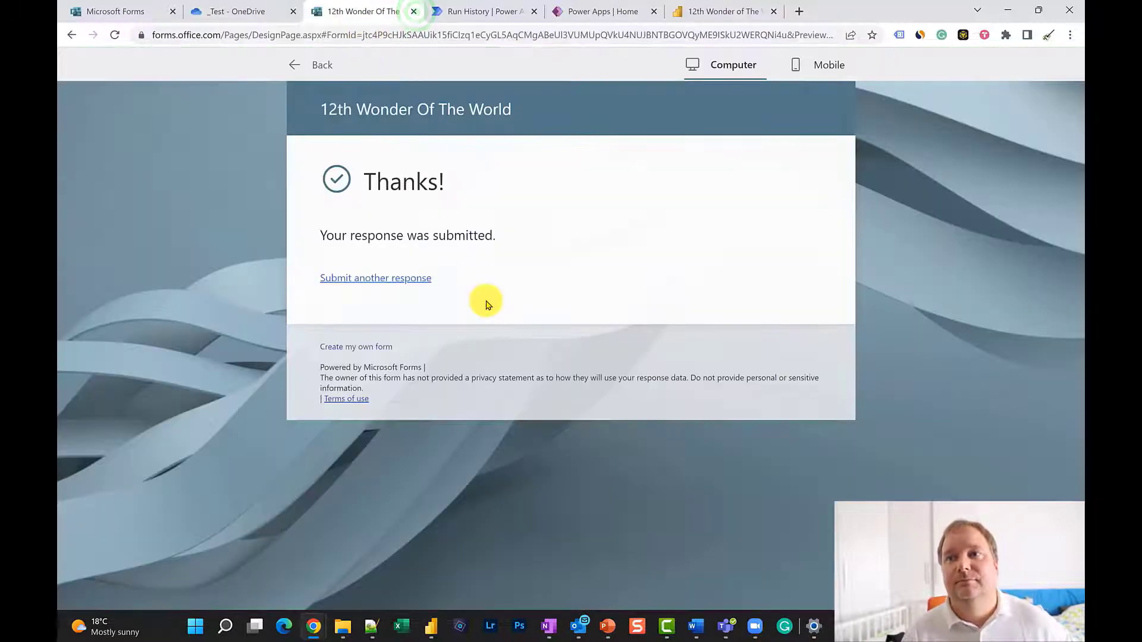
left_click(276, 11)
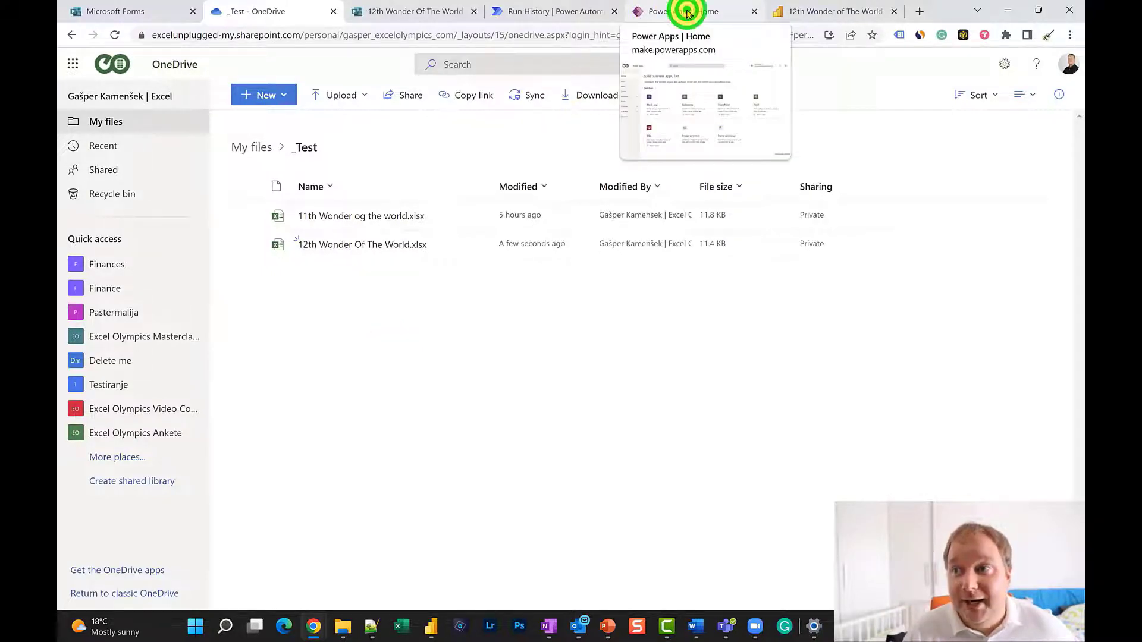
Switch to Power Apps and create an app from Tabela1 in _Test/12th Wonder Of The World.xlsx through the first OneDrive for Business connection, skipping the welcome
left_click(684, 12)
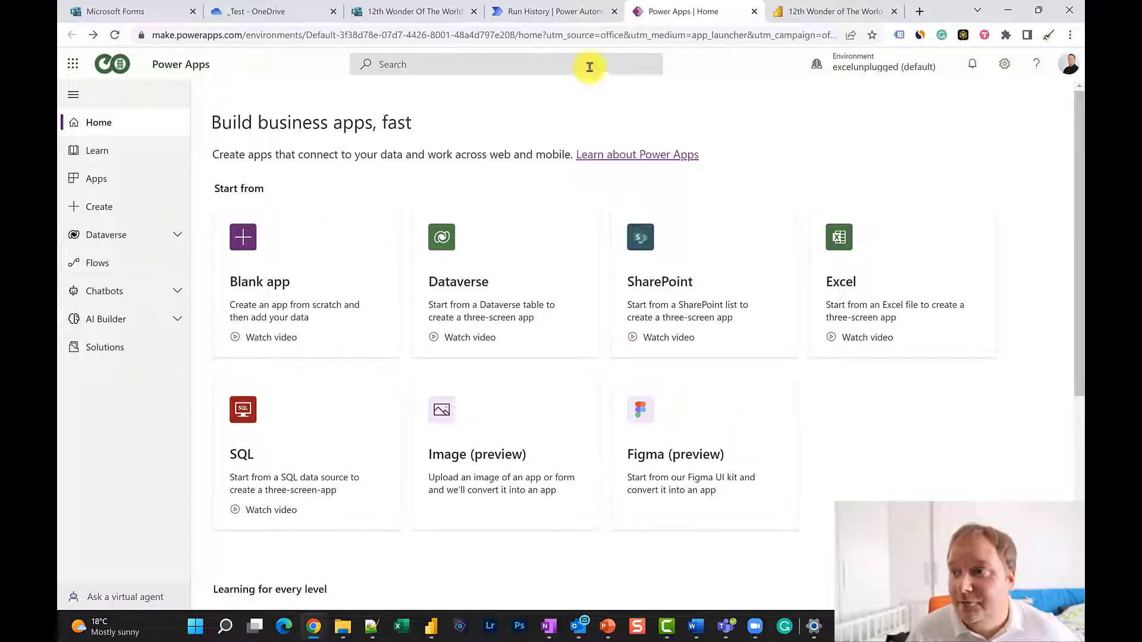
left_click(863, 259)
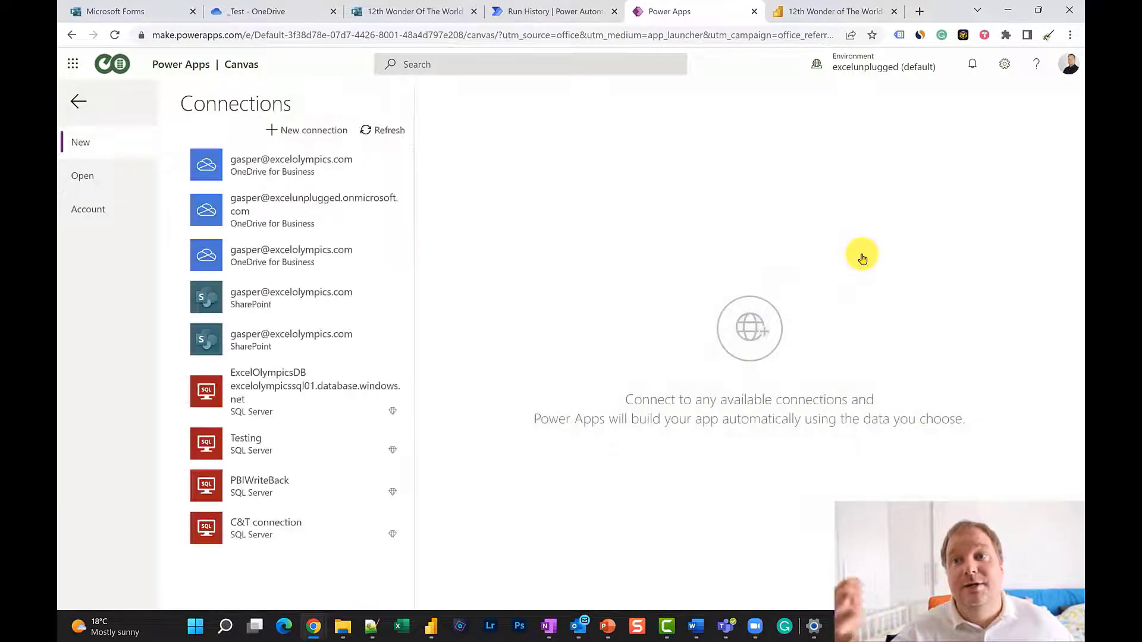
left_click(269, 157)
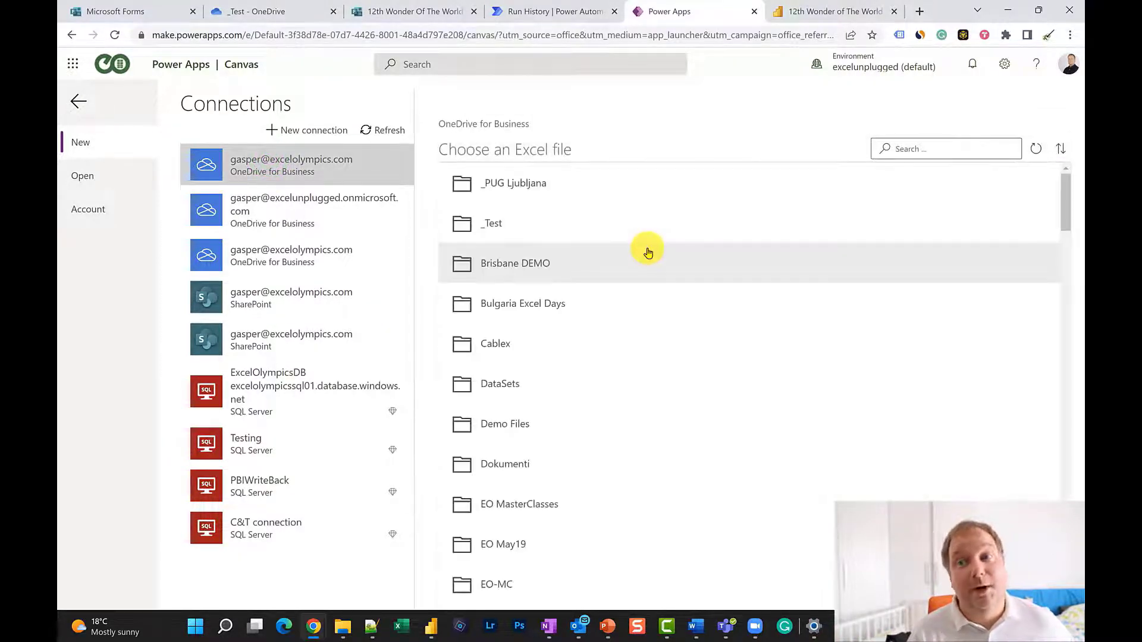
left_click(496, 224)
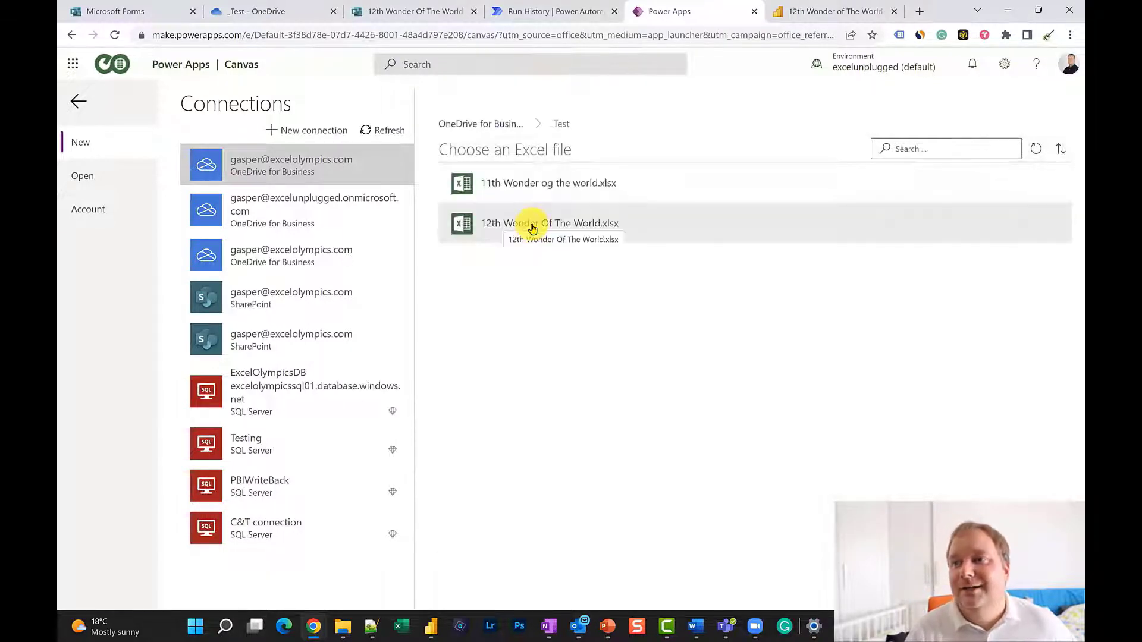
left_click(530, 224)
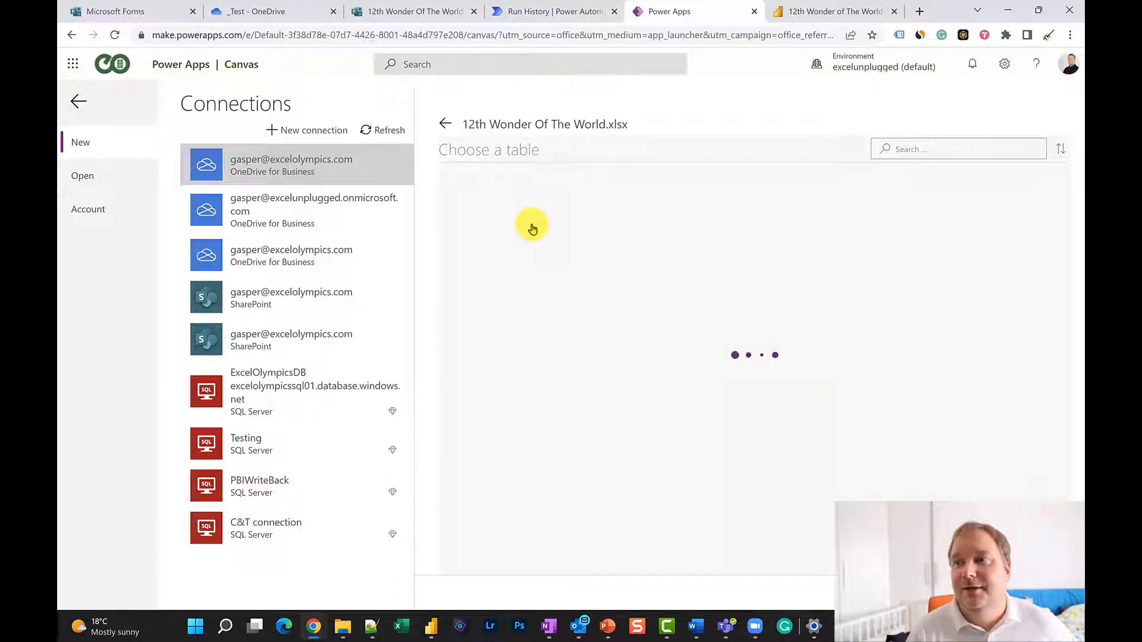
left_click(470, 186)
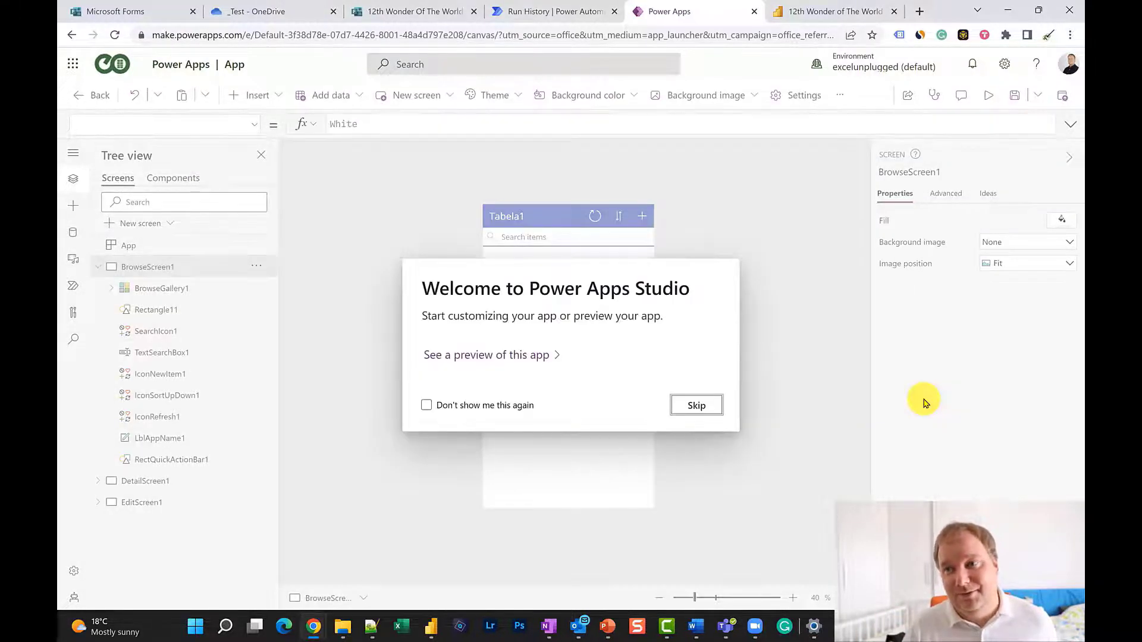
left_click(717, 408)
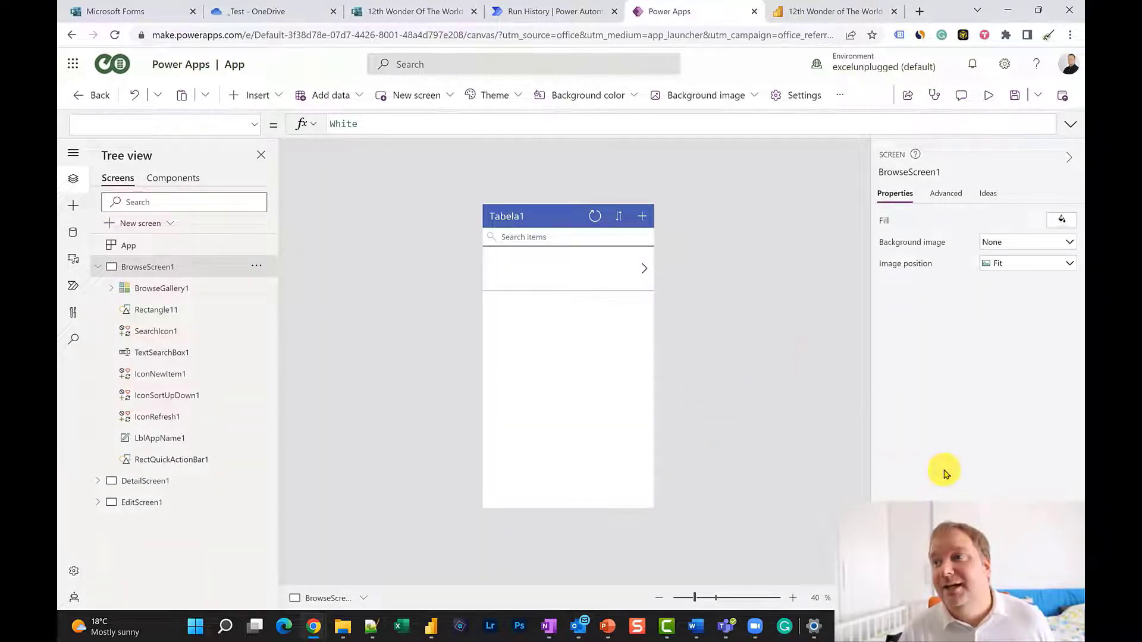
Preview the generated app's browse screen and return to editing
left_click(560, 262)
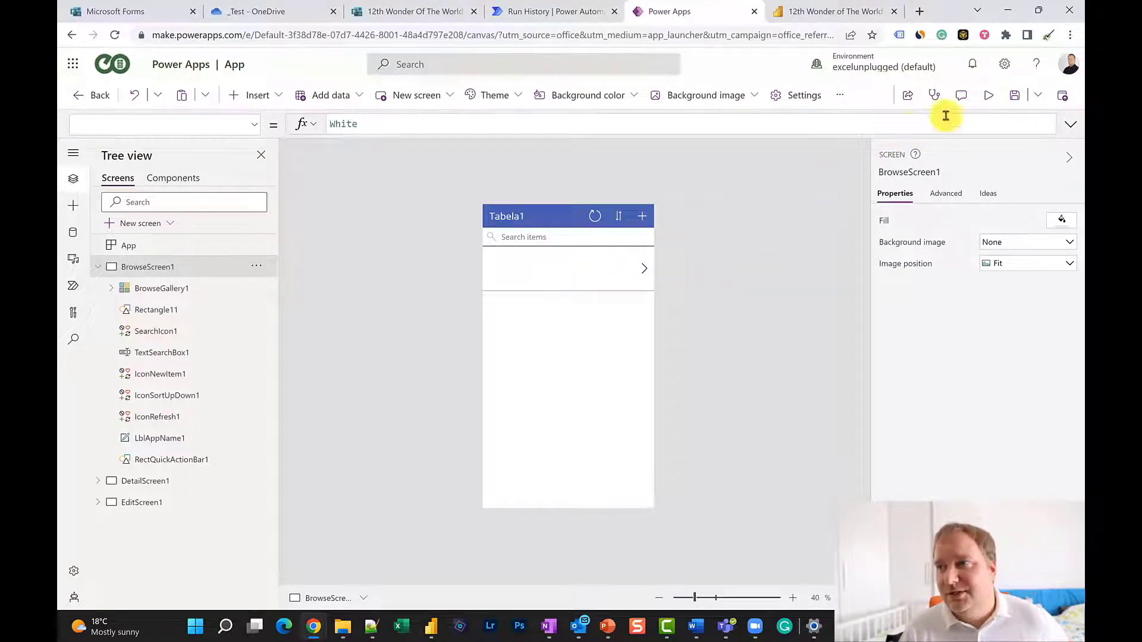
left_click(991, 95)
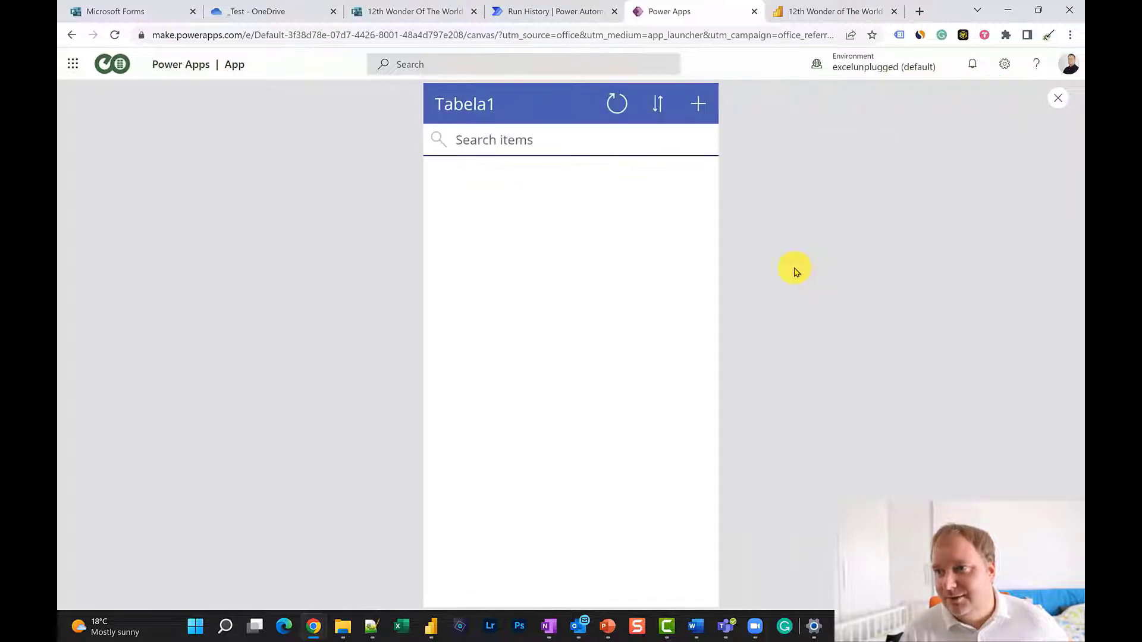
left_click(1058, 98)
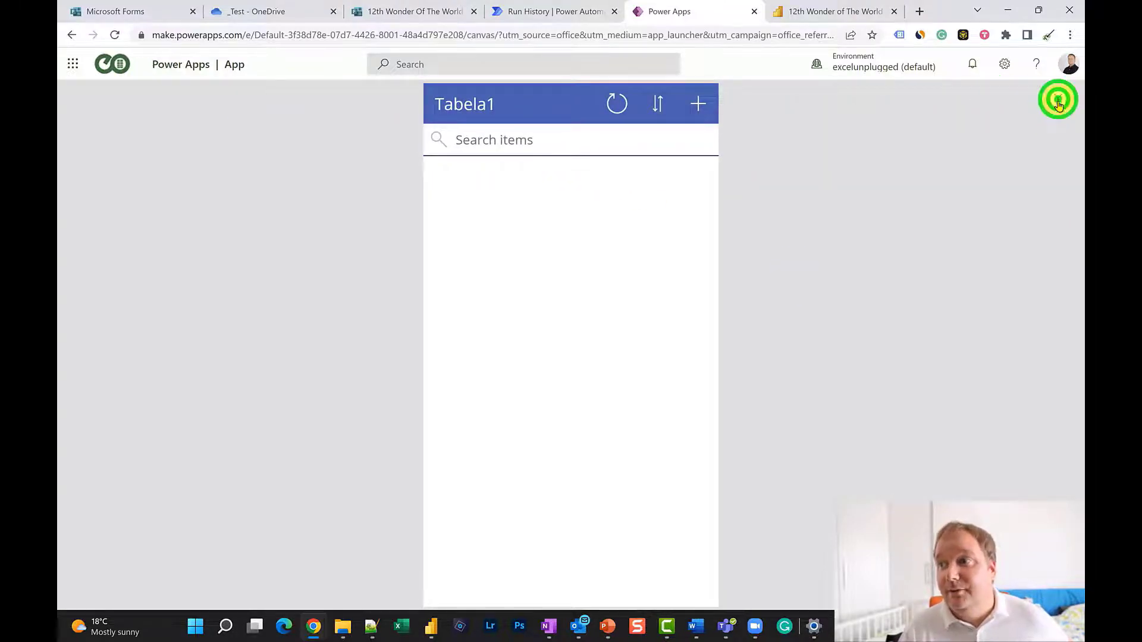
left_click(718, 389)
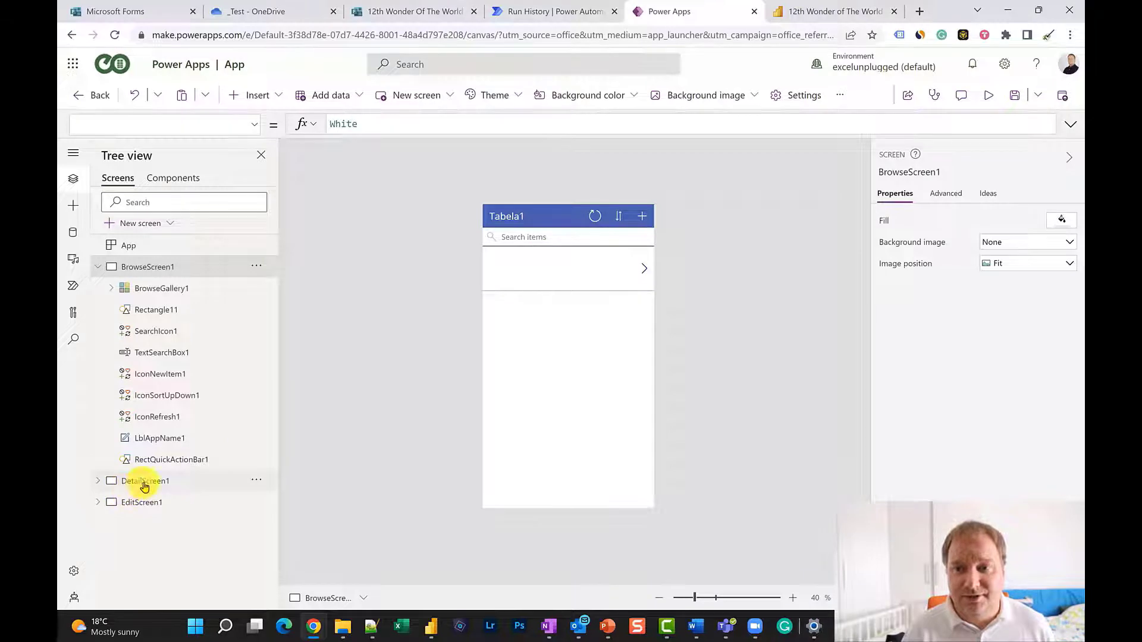
Examine which fields feed the title, subtitle and body labels of the gallery in BrowseScreen1
left_click(557, 259)
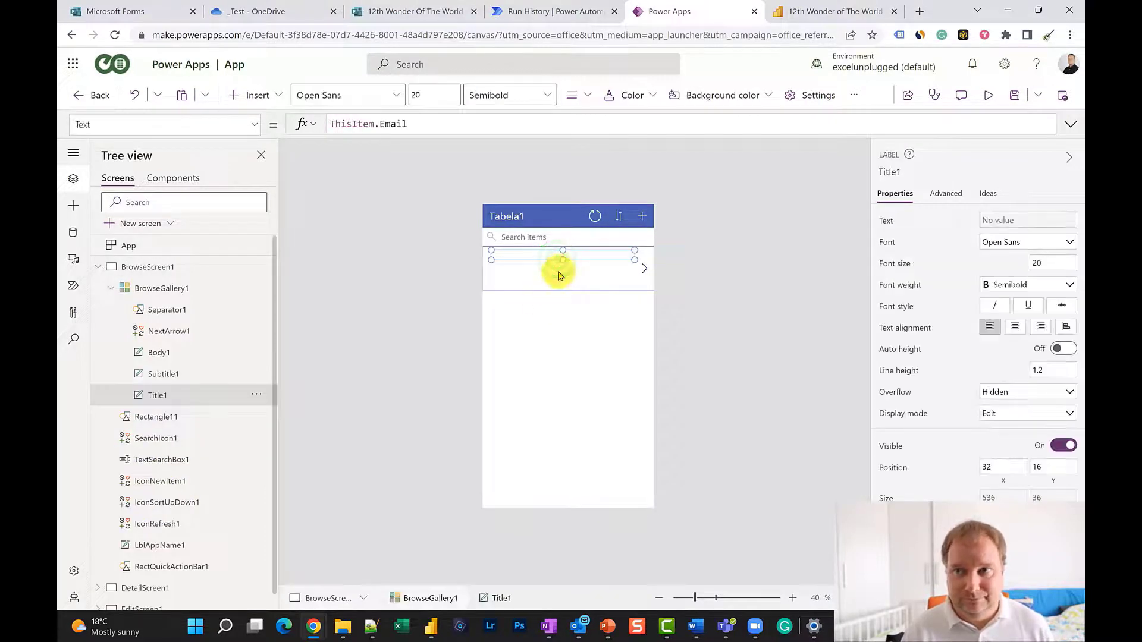
left_click(551, 271)
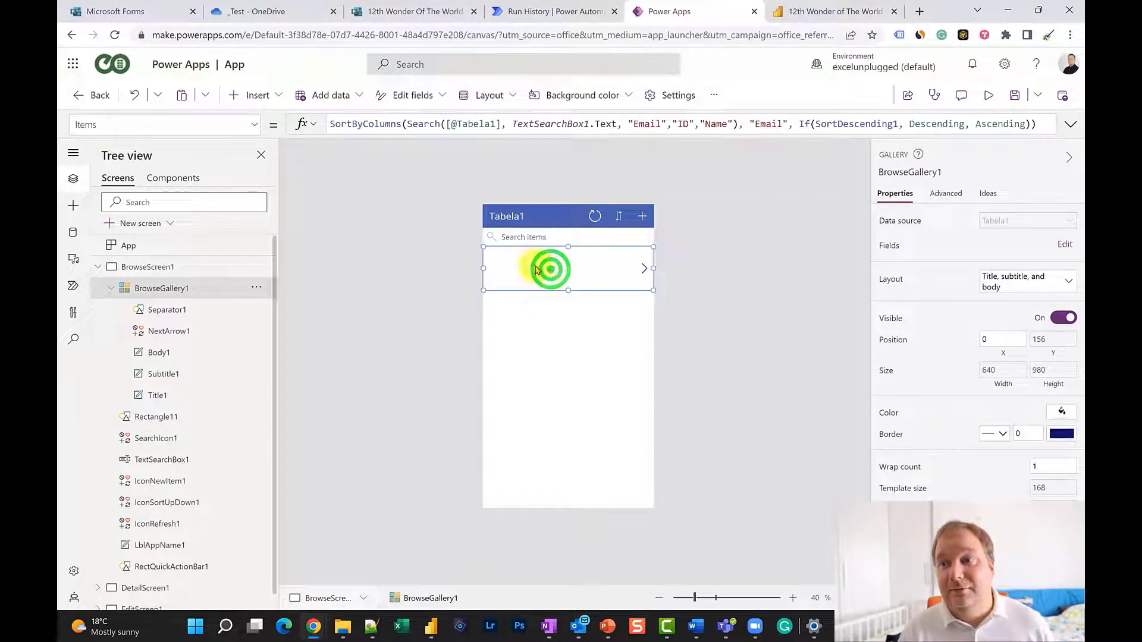
left_click(536, 265)
left_click(538, 277)
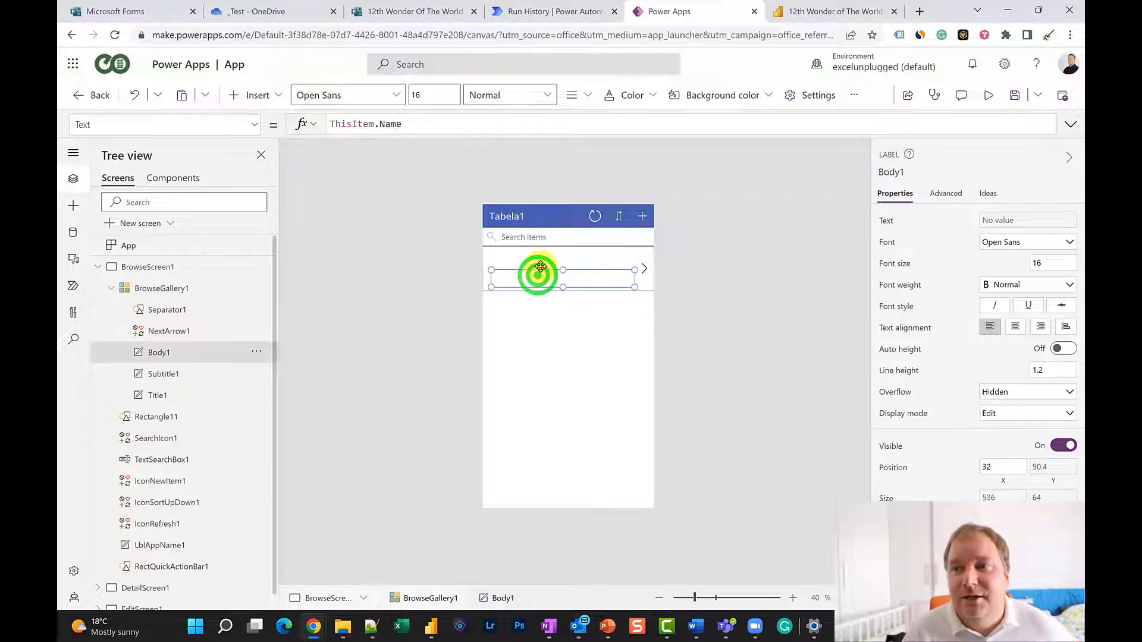
left_click(543, 260)
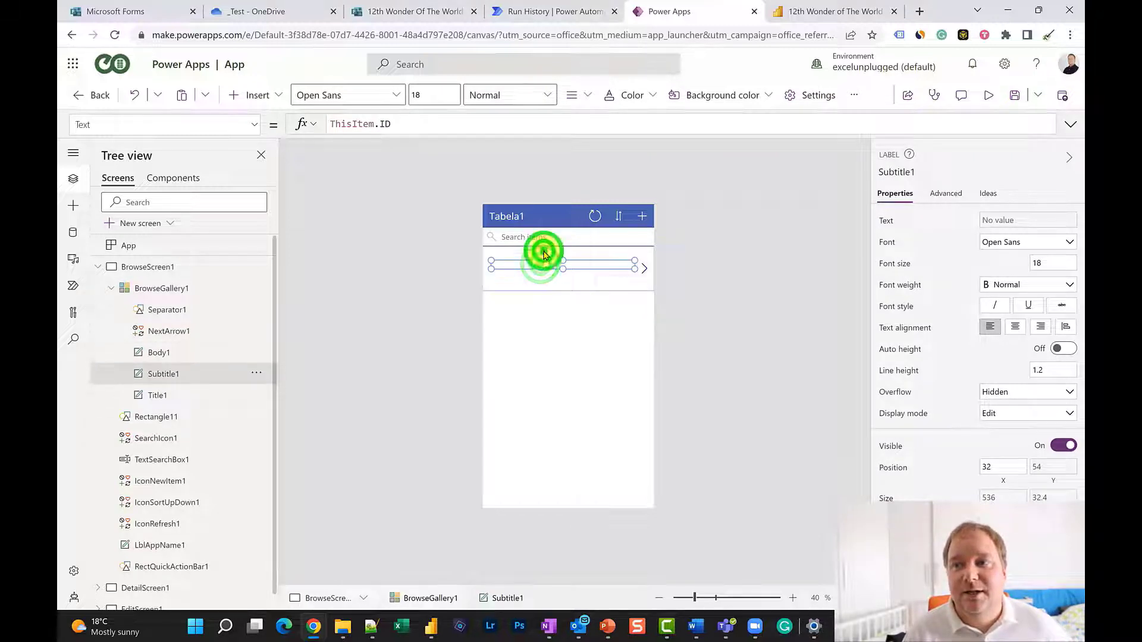
left_click(542, 253)
left_click(545, 264)
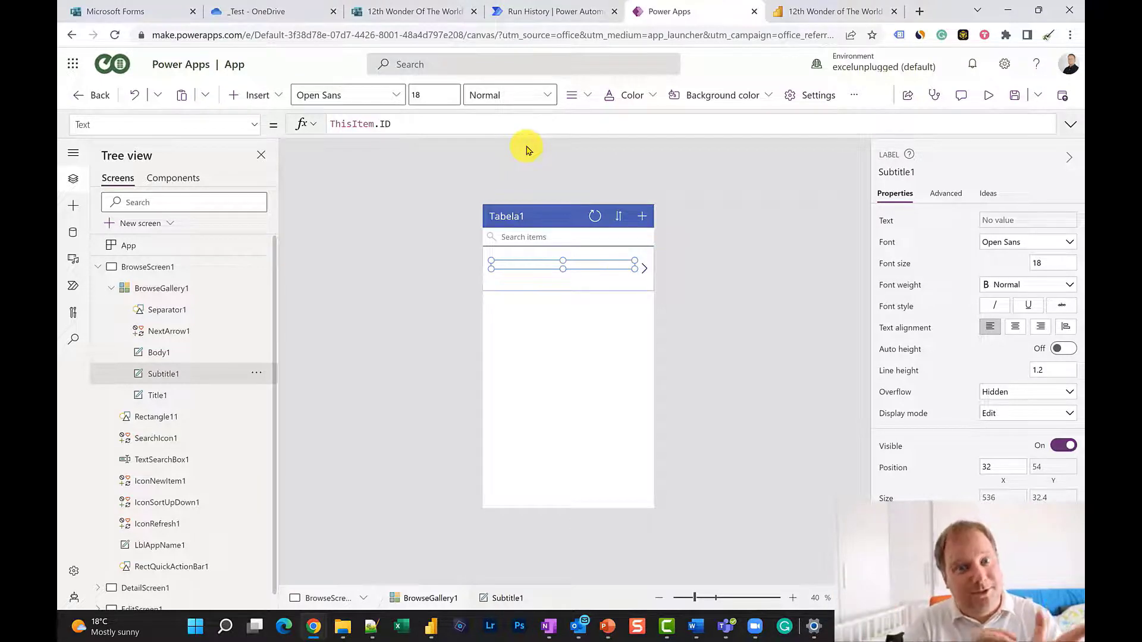
left_click(541, 270)
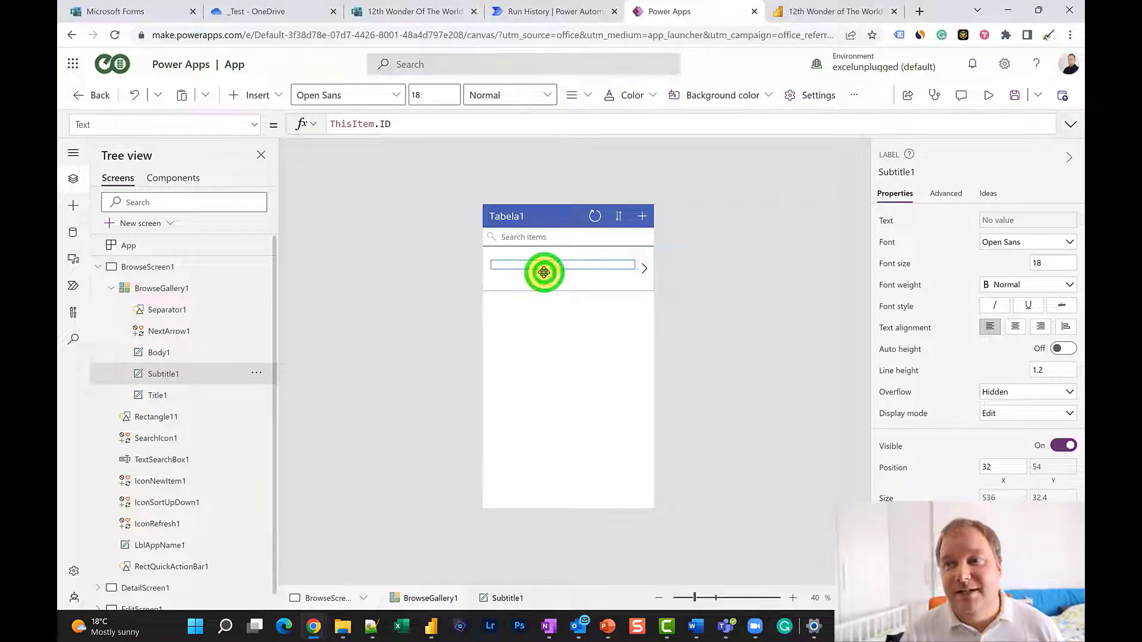
left_click(534, 277)
left_click(535, 263)
left_click(536, 254)
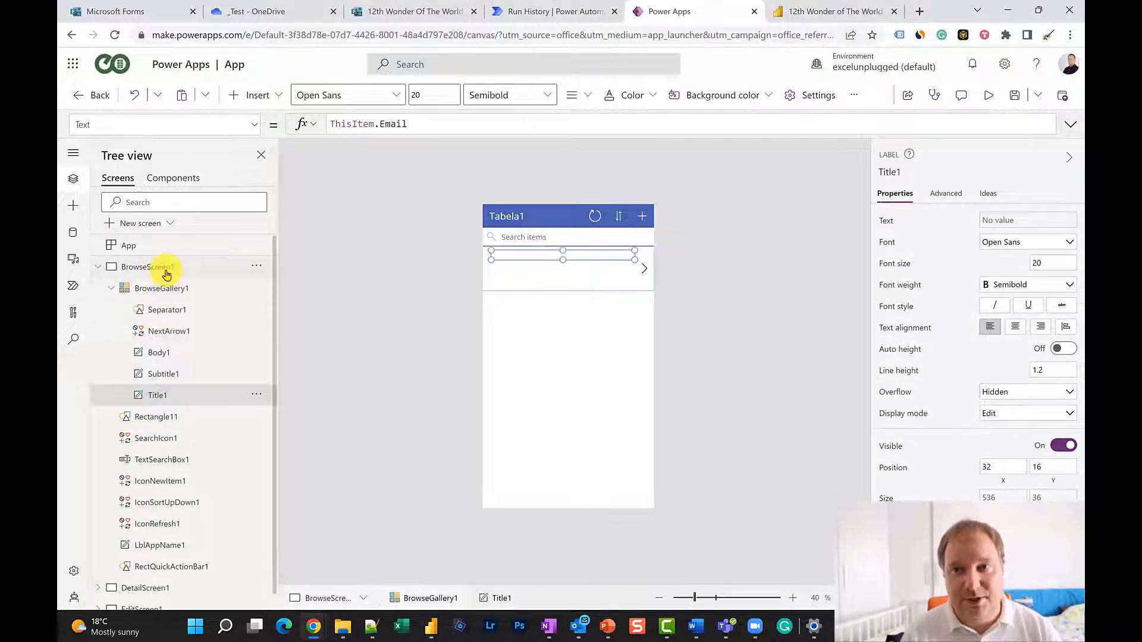
Examine the fields laid out on DetailScreen1 and EditScreen1
left_click(127, 588)
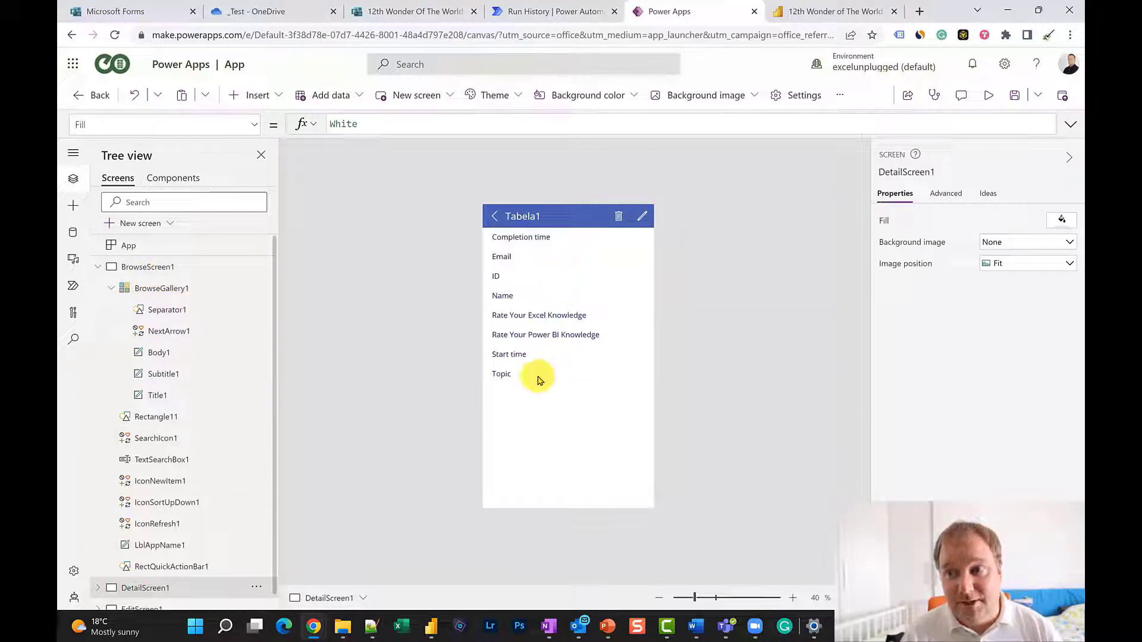
scroll(190, 431, "down", 1)
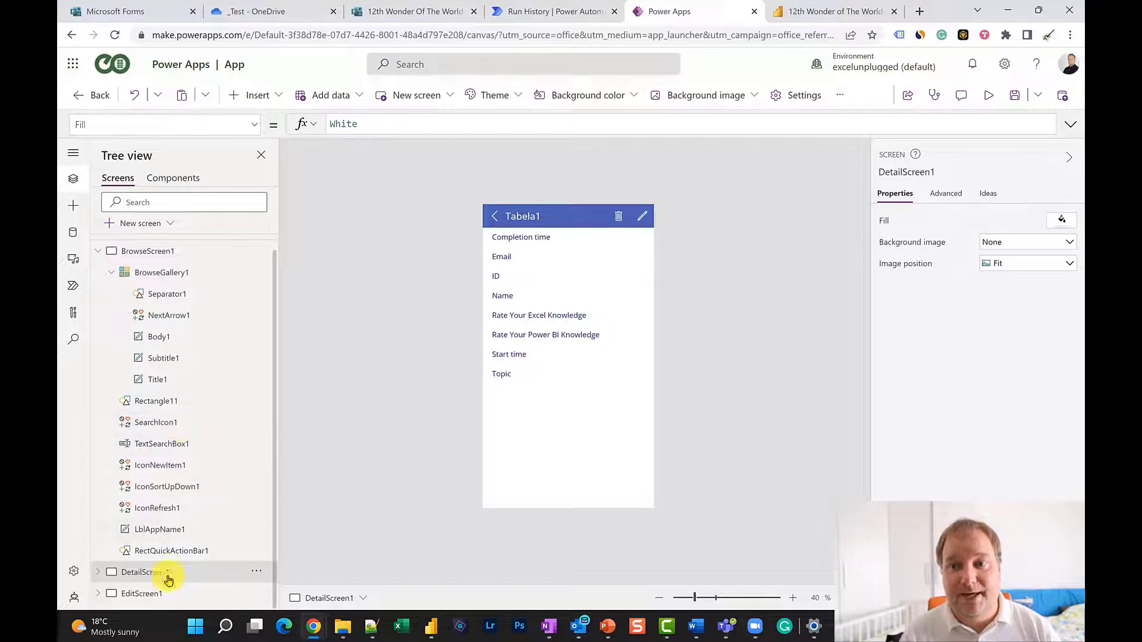
left_click(142, 594)
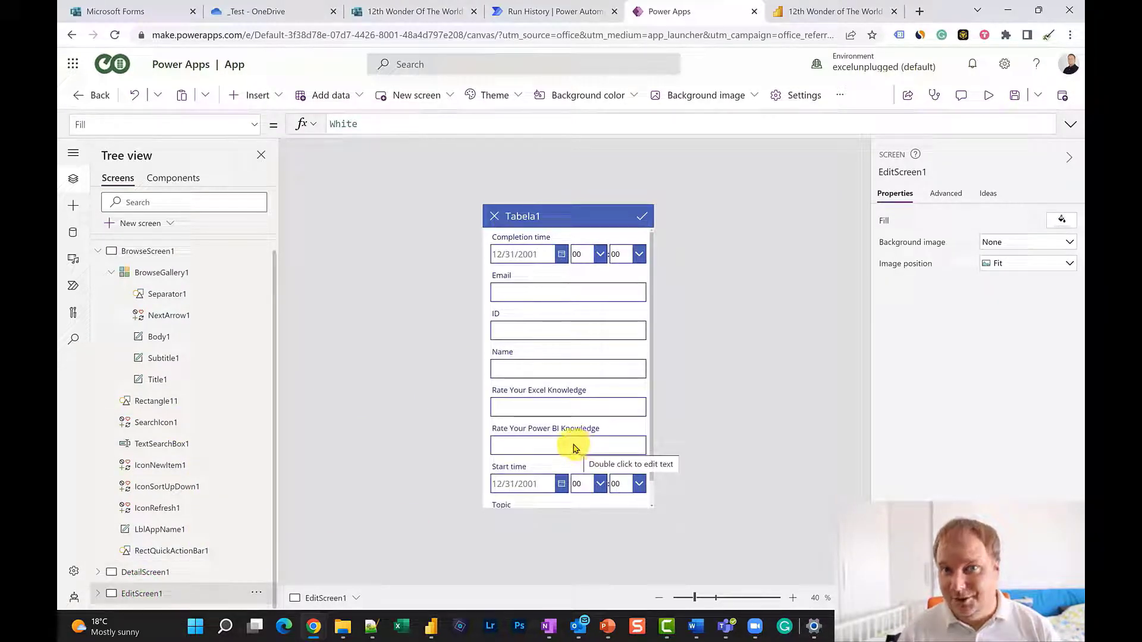
left_click(136, 573)
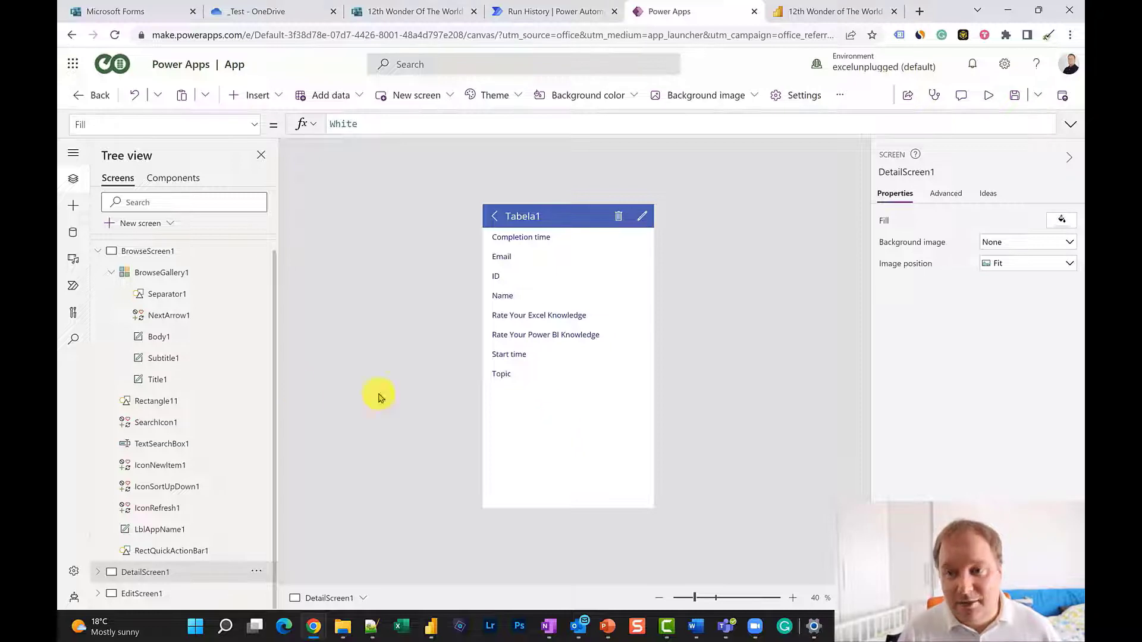
Set the text of the gallery's subtitle label in BrowseScreen1 to ThisItem.Topic
left_click(157, 256)
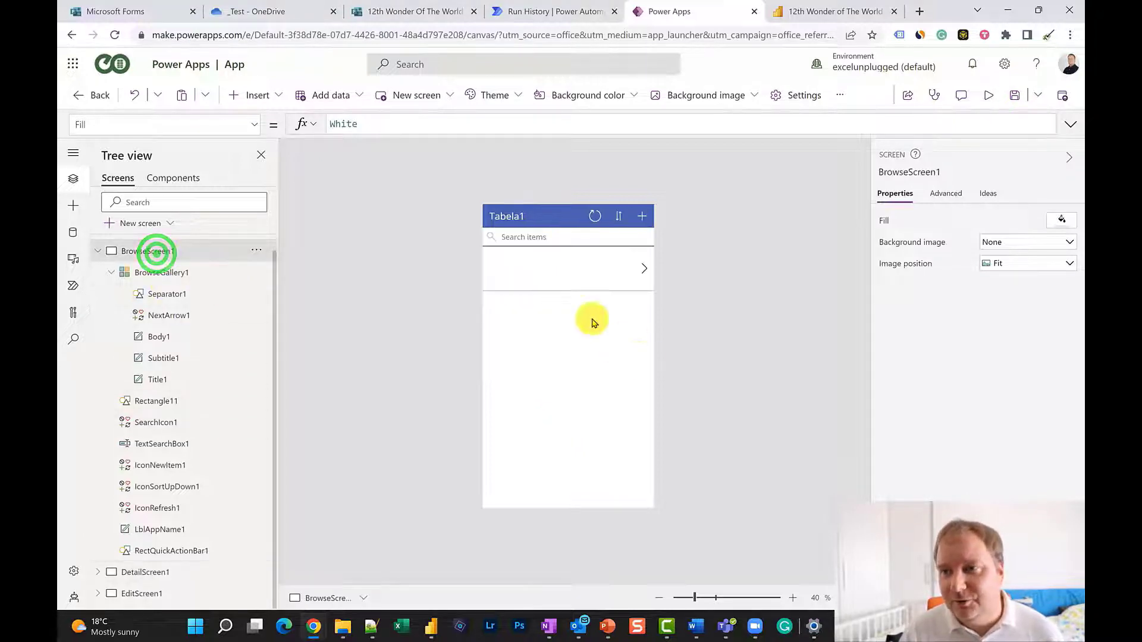
left_click(547, 254)
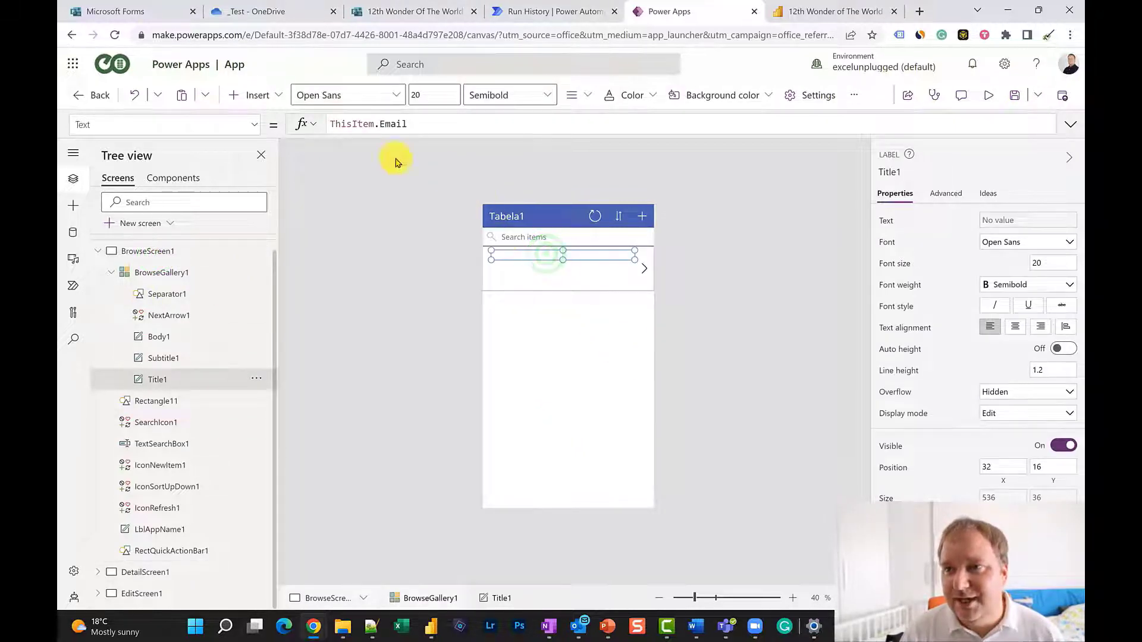
left_click(537, 272)
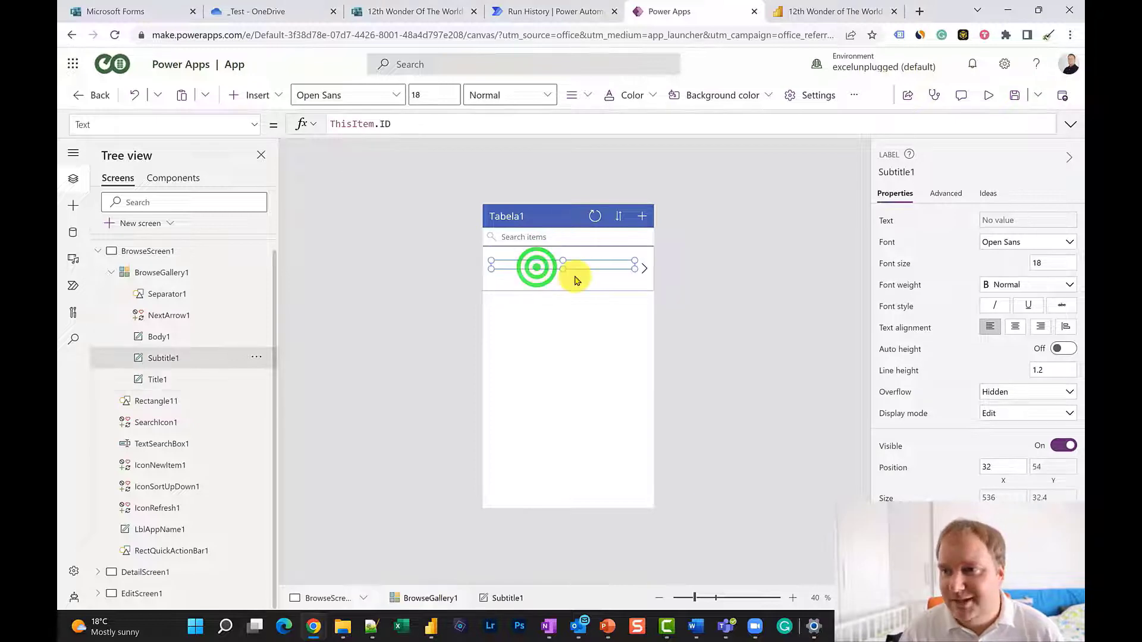
left_click(402, 127)
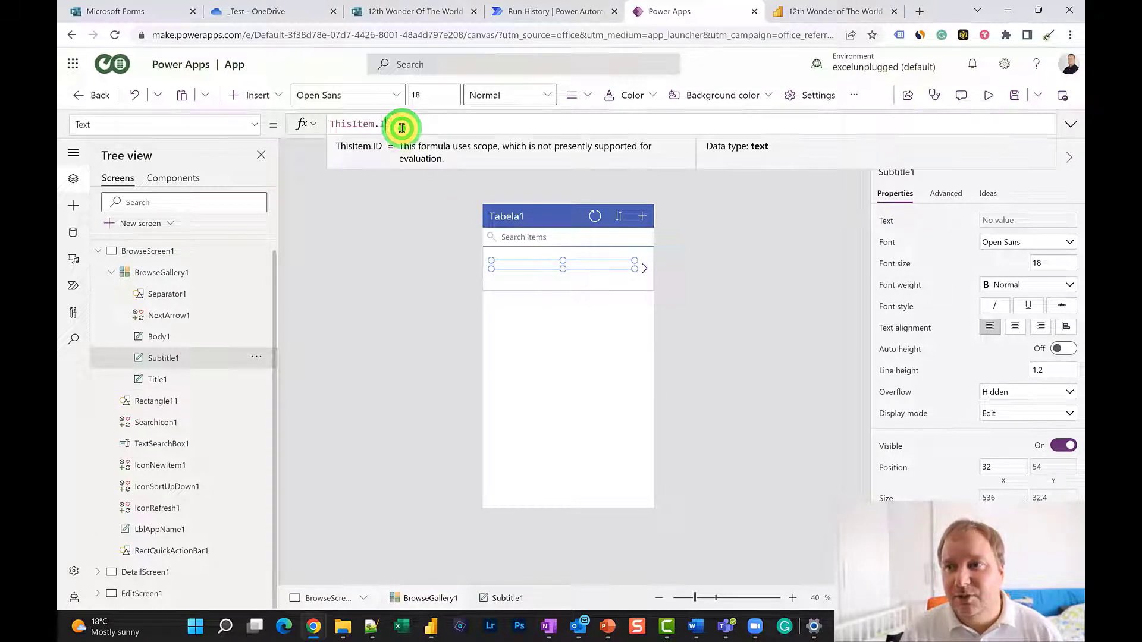
type("T")
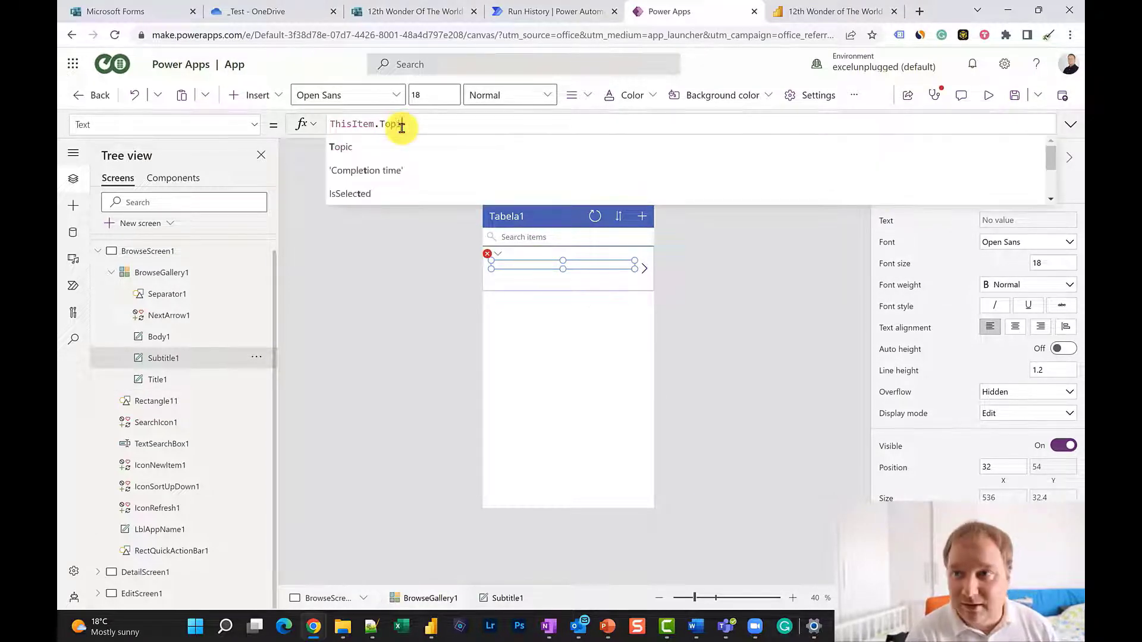
type("opi")
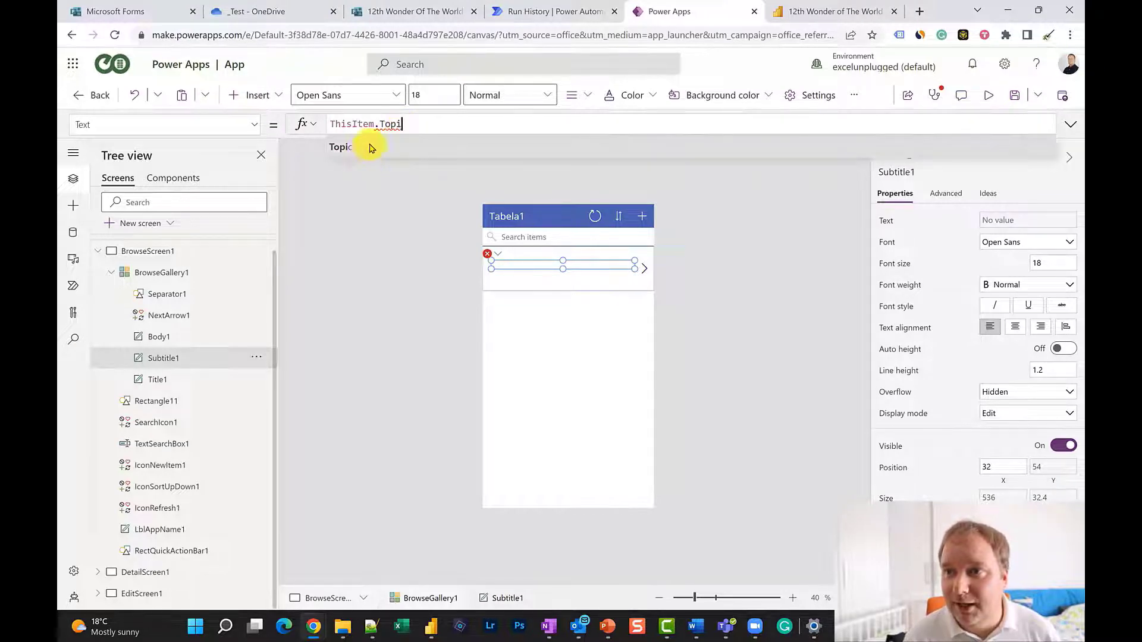
left_click(369, 145)
Set the text of the gallery's body label in BrowseScreen1 to ThisItem.'Rate Your Excel Knowledge'
left_click(534, 275)
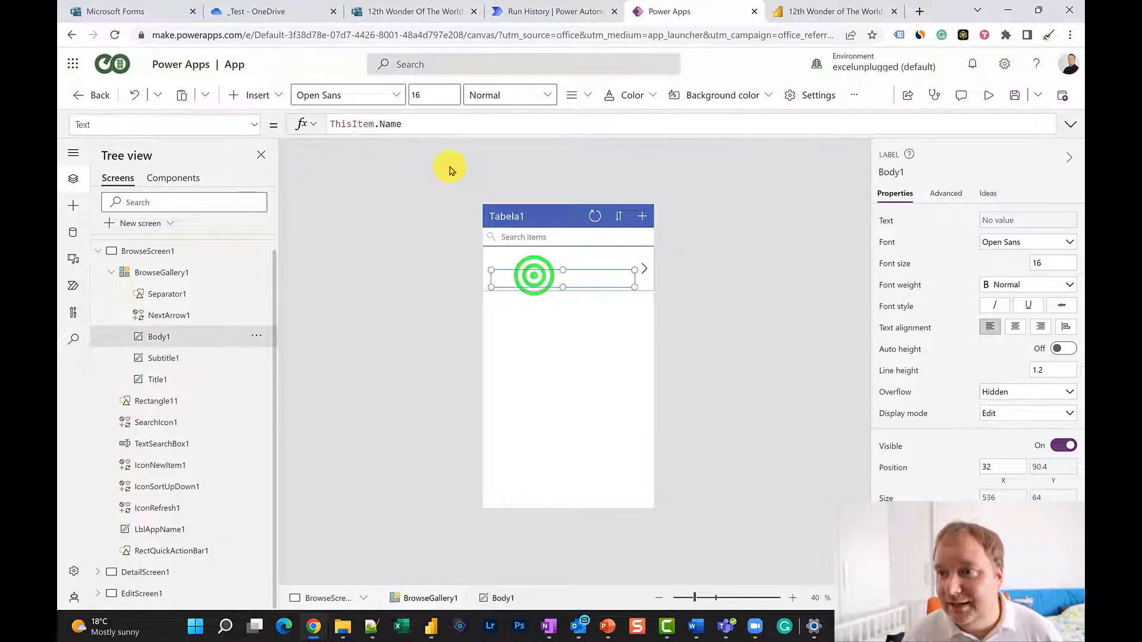
left_click(416, 124)
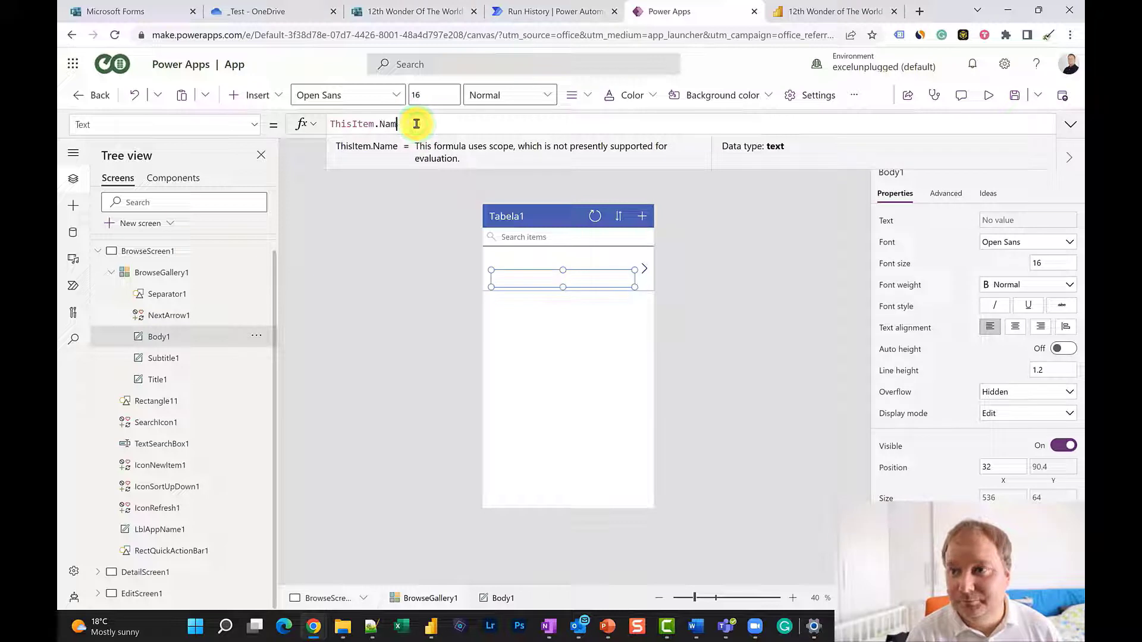
key("BackSpace")
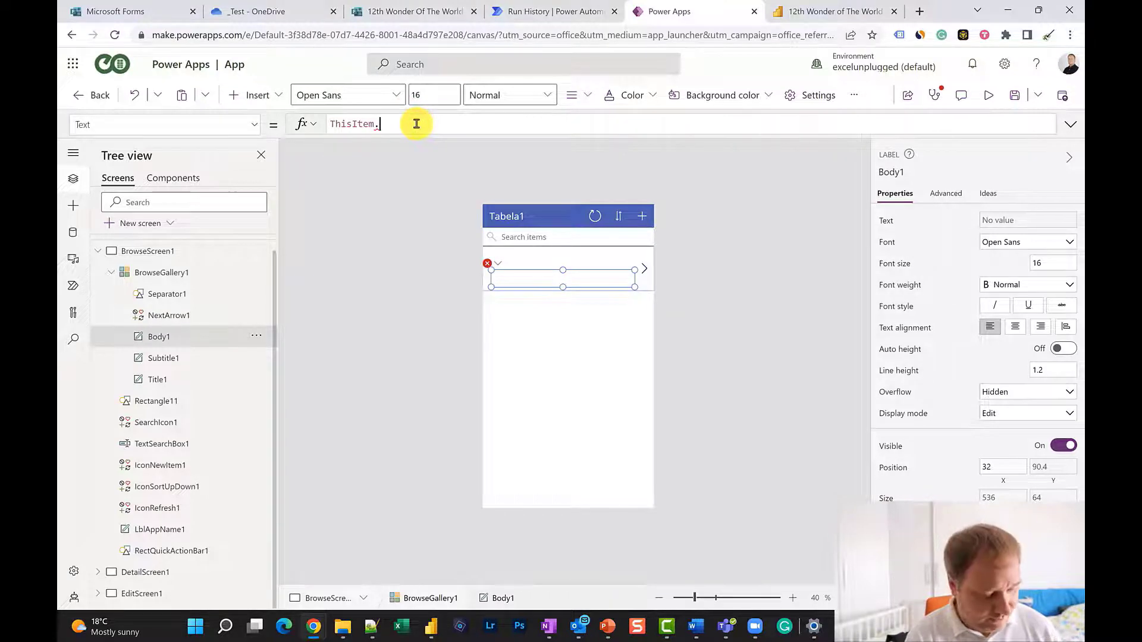
type("R")
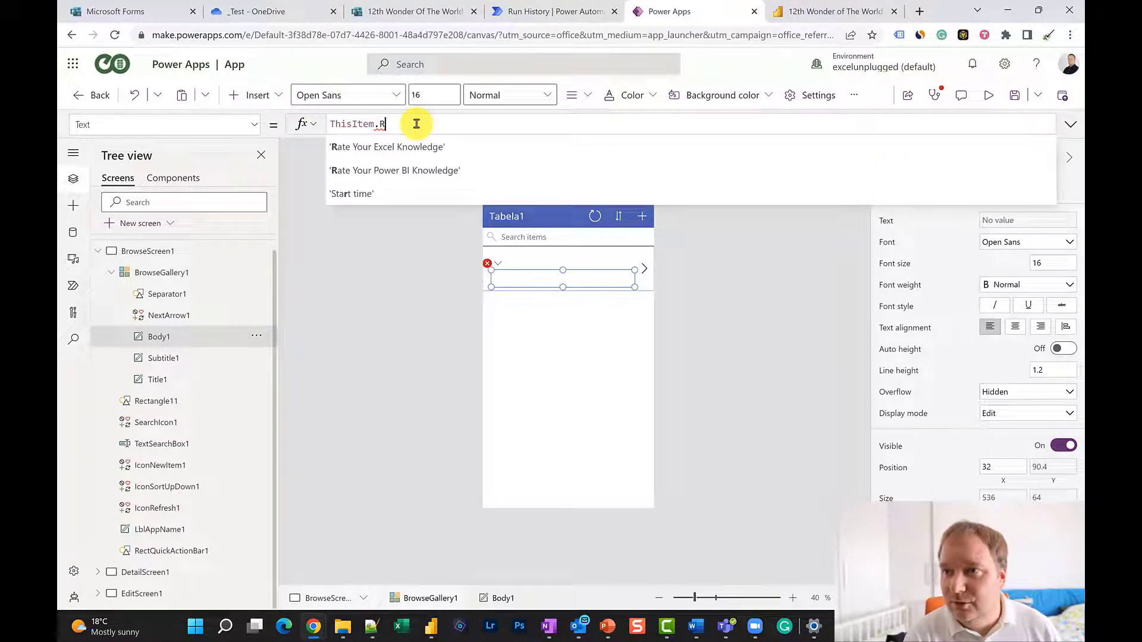
left_click(416, 147)
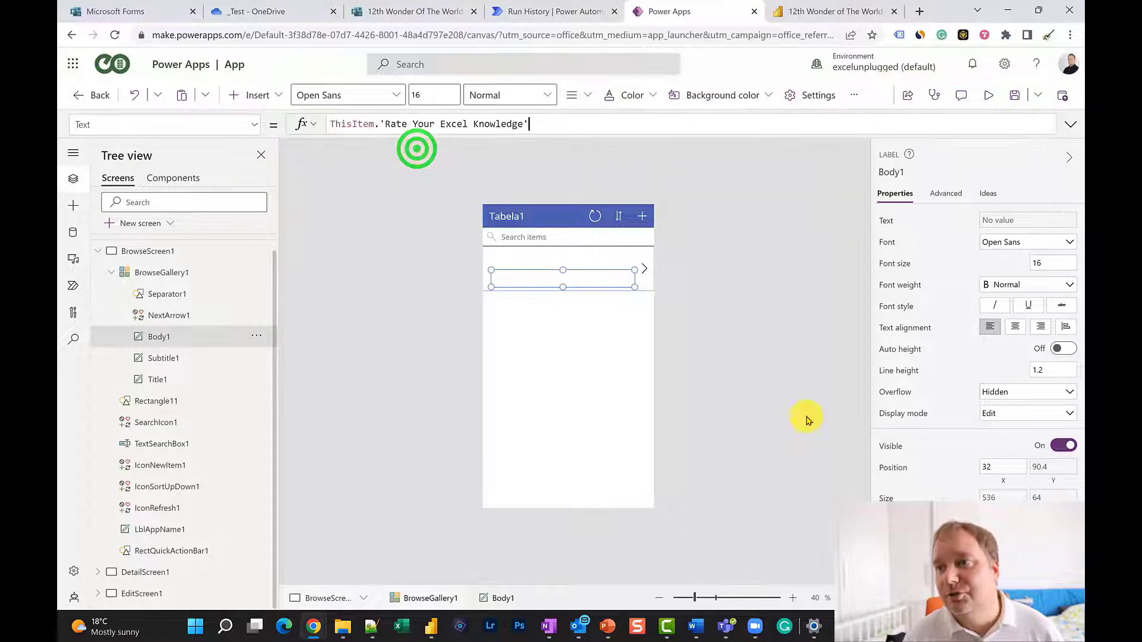
left_click(766, 355)
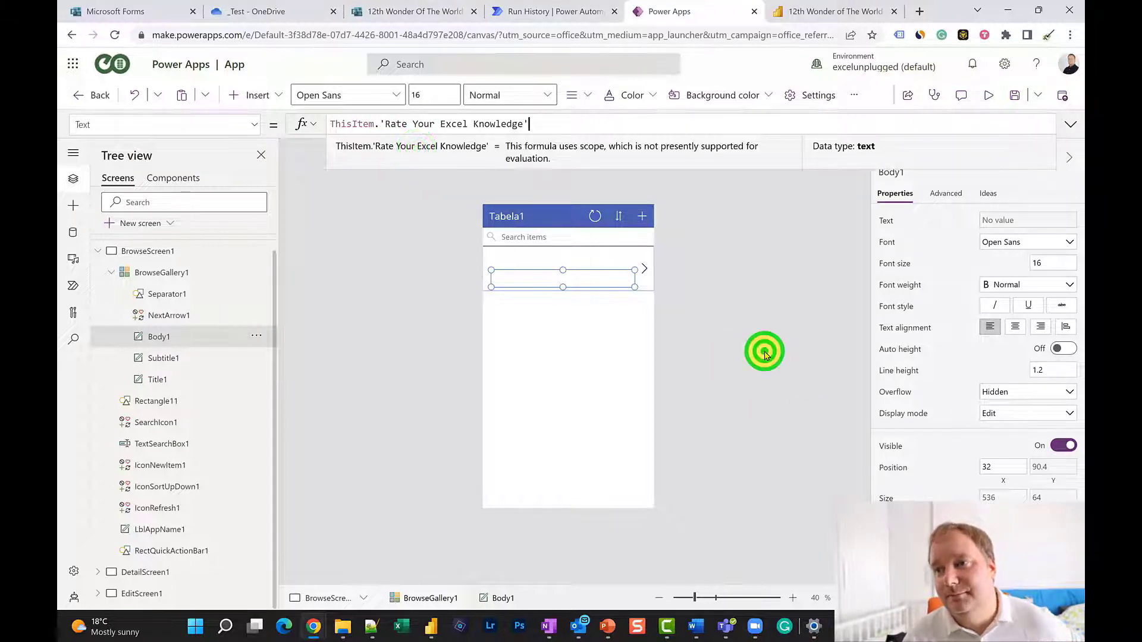
left_click(593, 275)
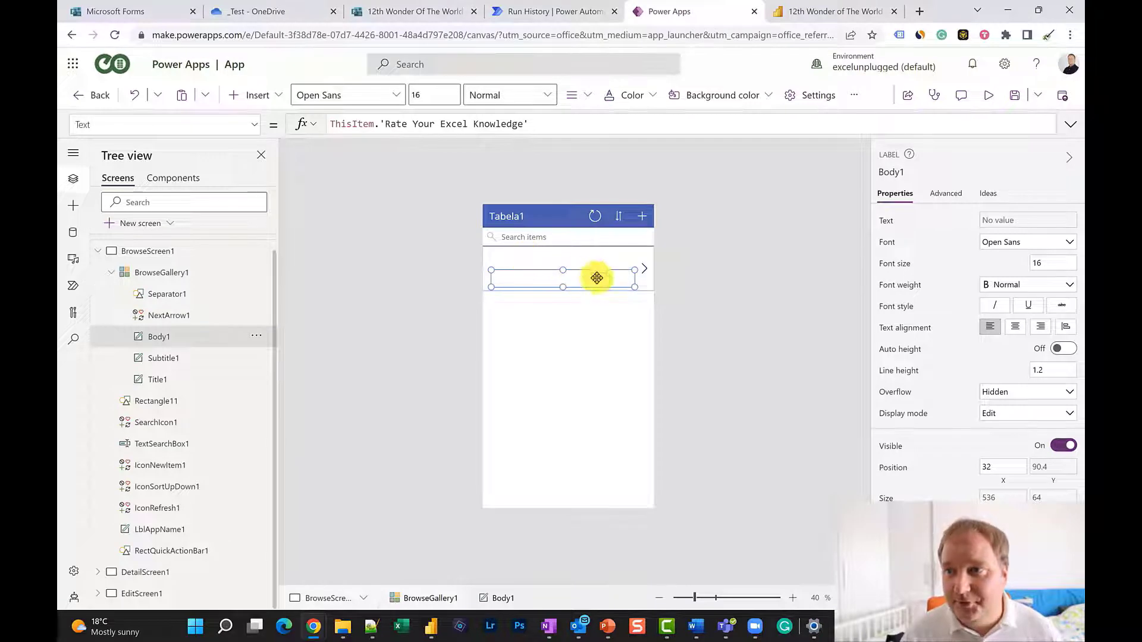
left_click(700, 266)
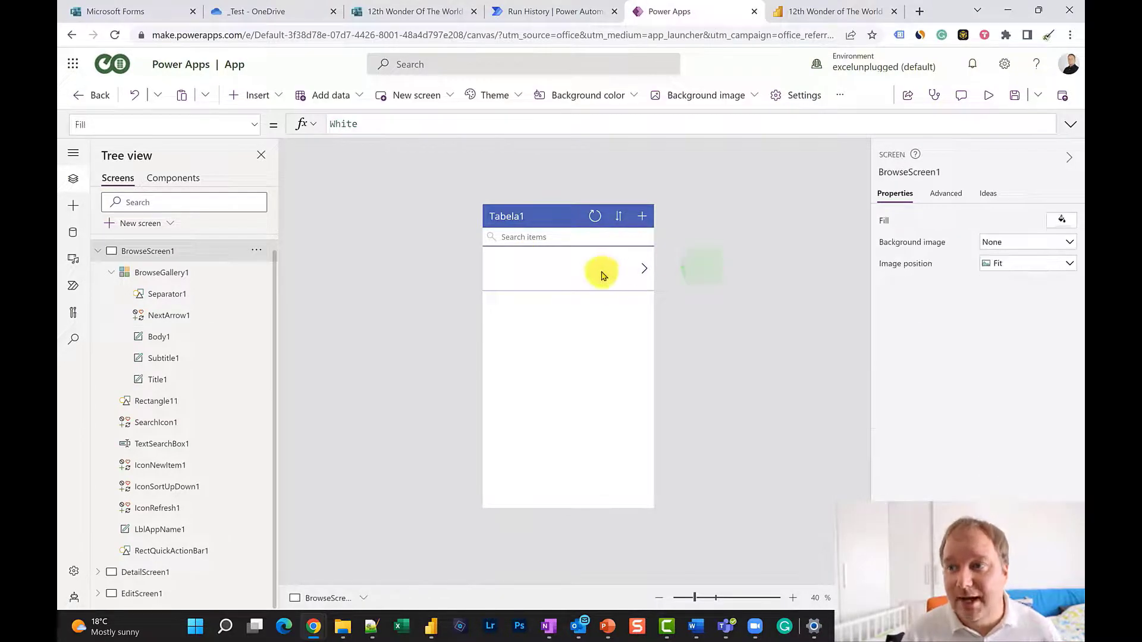
Preview the app and submit a new record with Topic OneNote, Excel knowledge rating 7 and Power BI knowledge rating 9
left_click(990, 95)
left_click(581, 197)
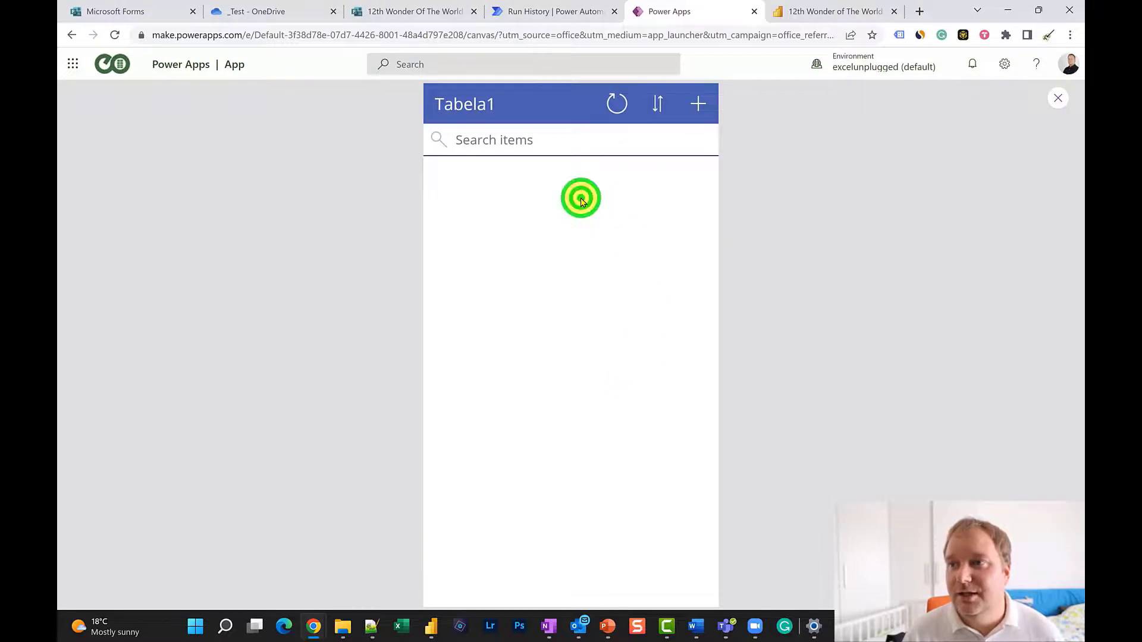
left_click(701, 107)
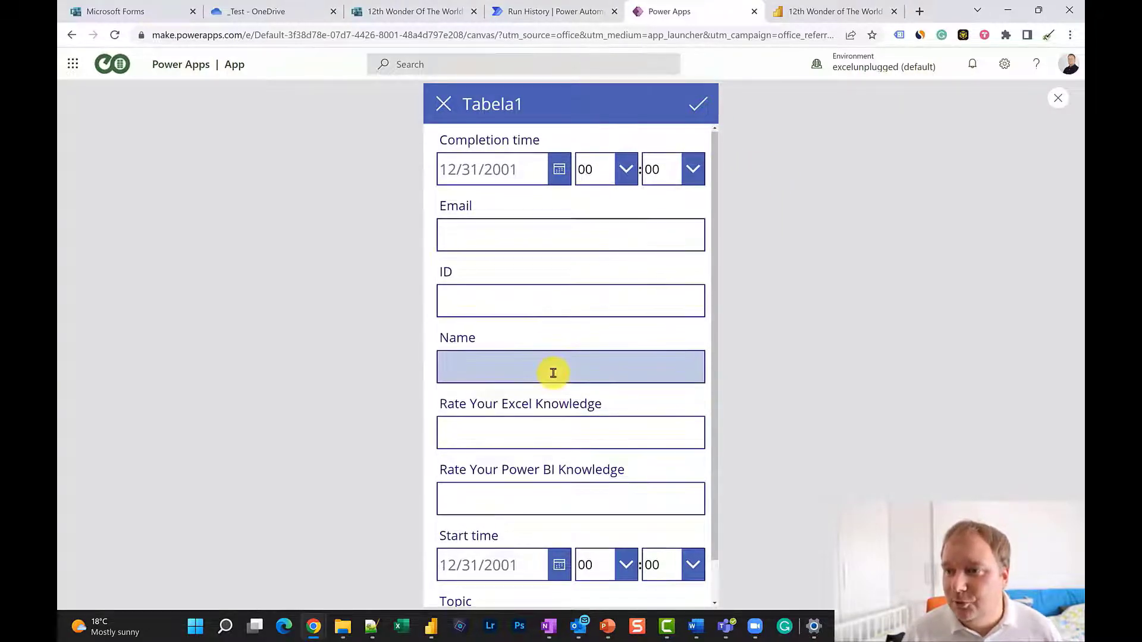
scroll(554, 377, "down", 1)
left_click(479, 579)
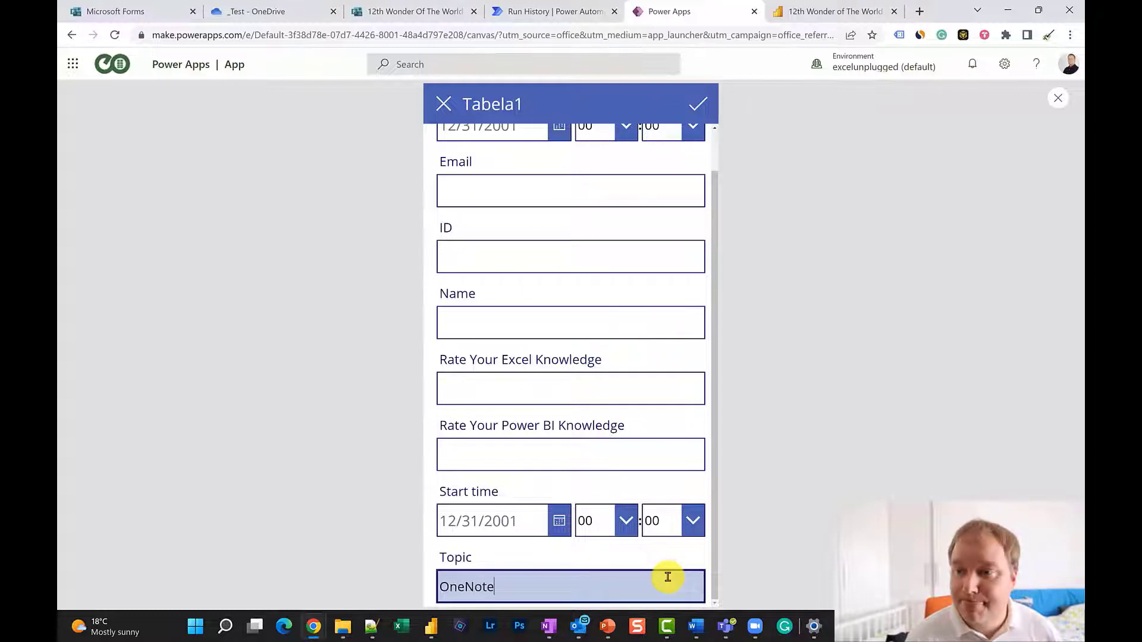
left_click(542, 387)
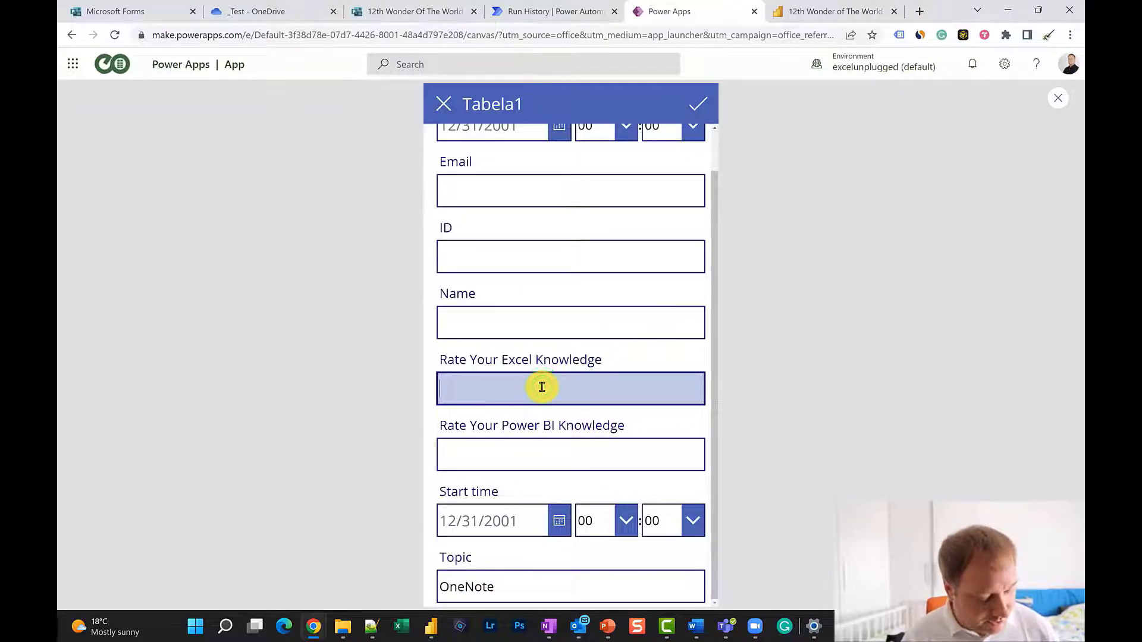
type("7")
left_click(525, 454)
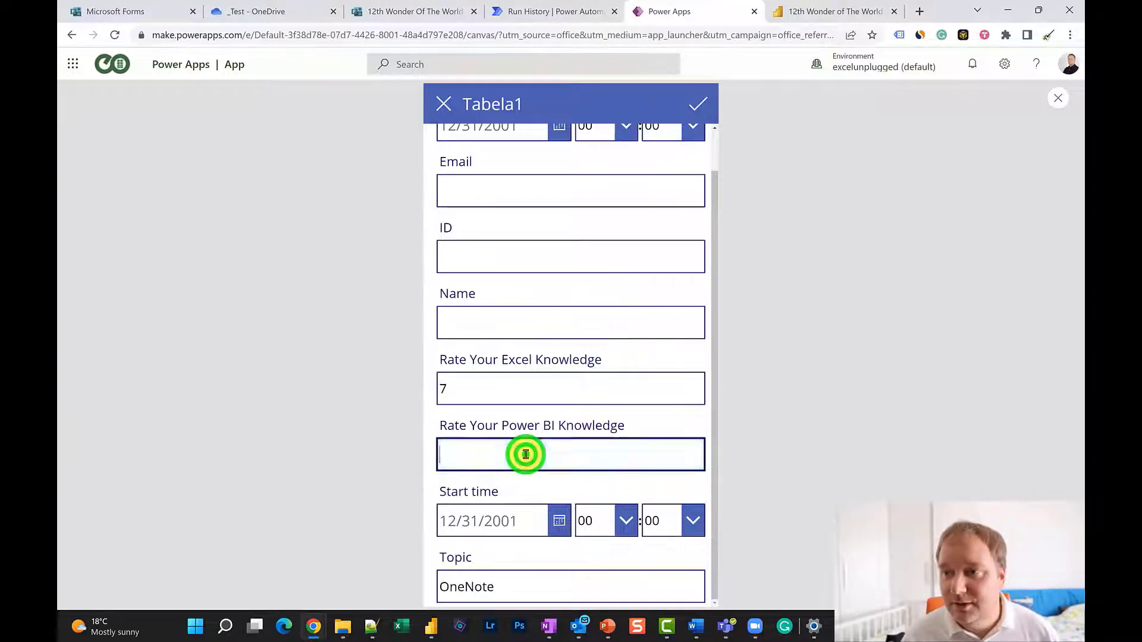
type("9")
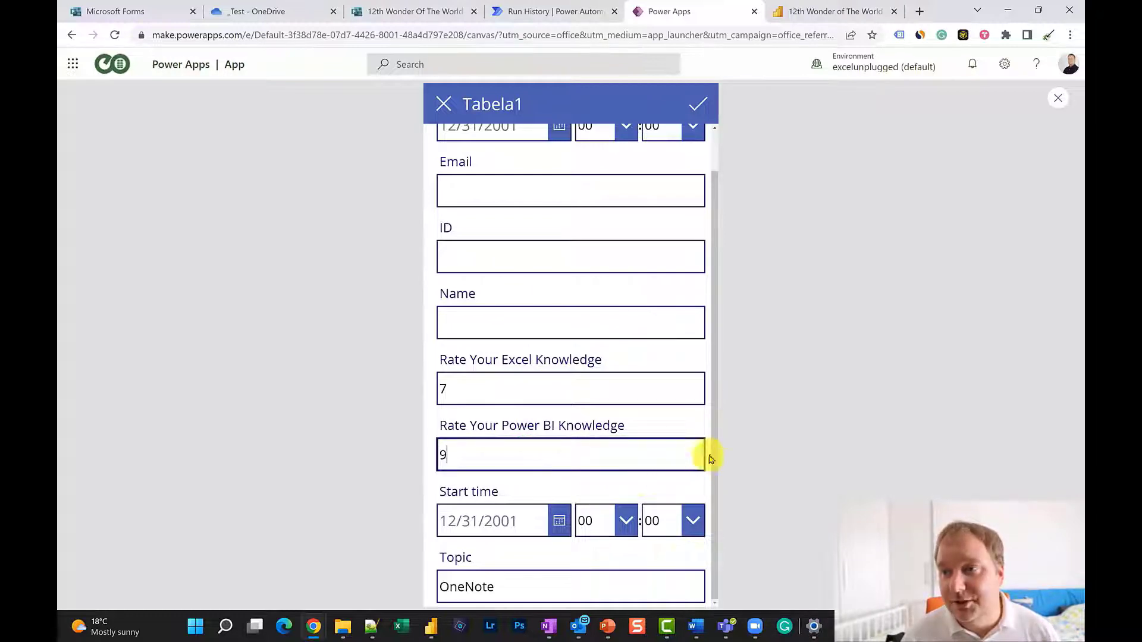
left_click(695, 105)
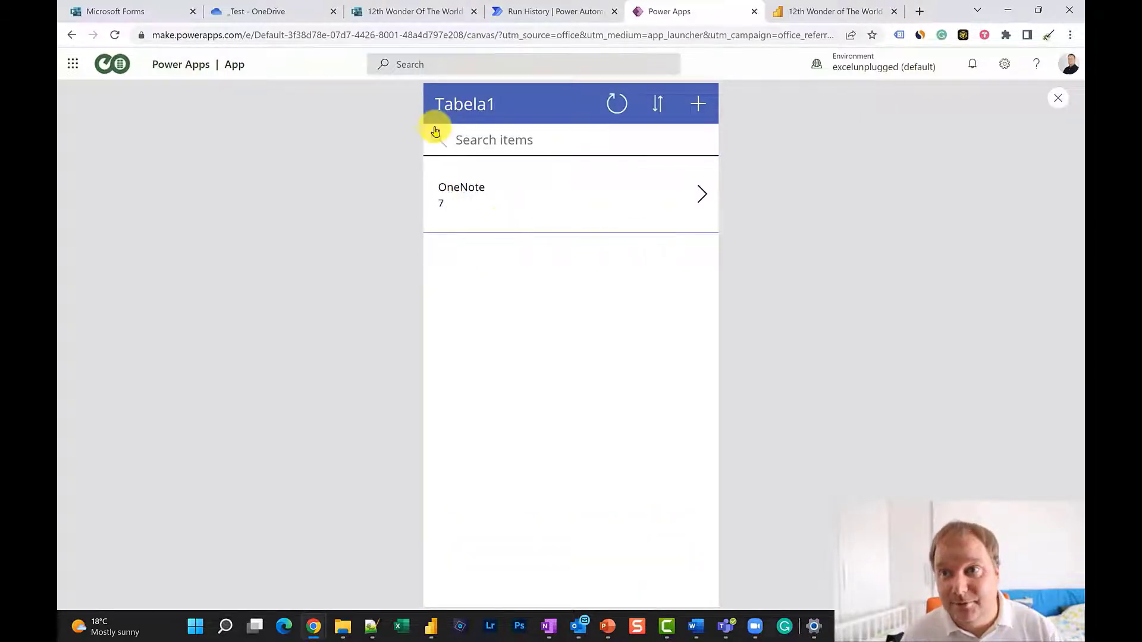
Open 12th Wonder Of The World.xlsx from the OneDrive _Test folder and examine the newly added OneNote row across its columns
left_click(256, 13)
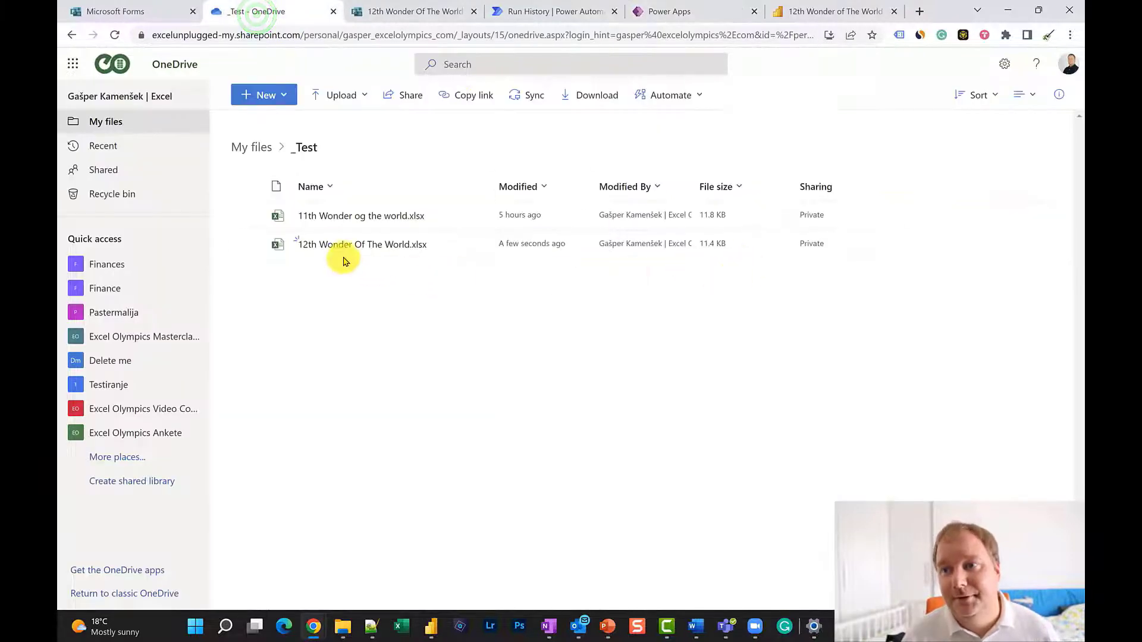
left_click(361, 246)
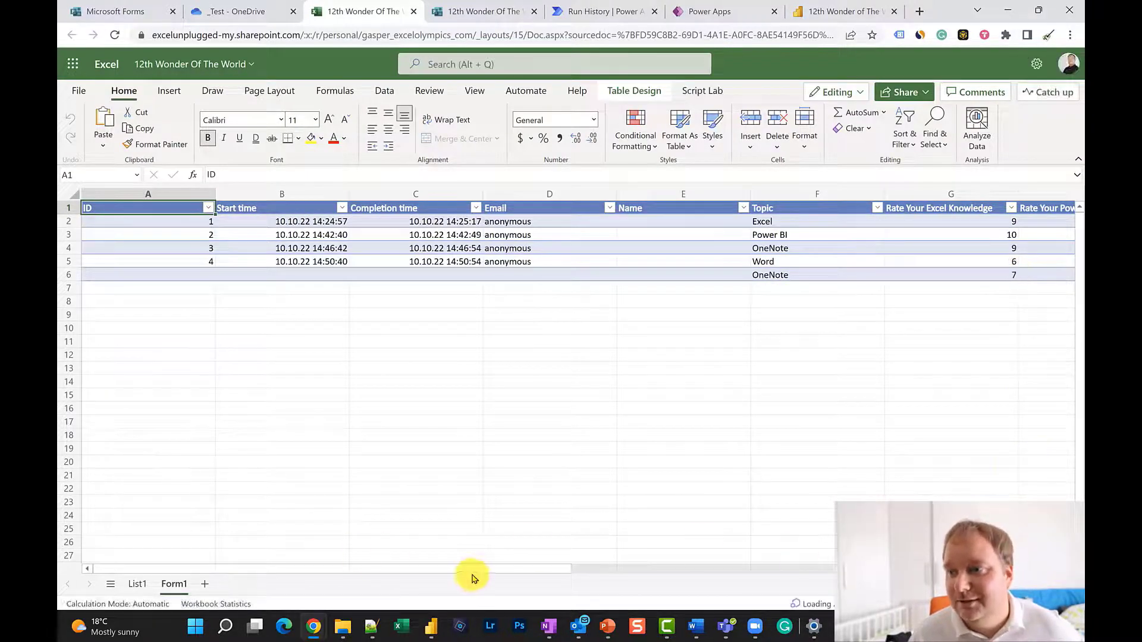
left_click_drag(515, 570, 678, 570)
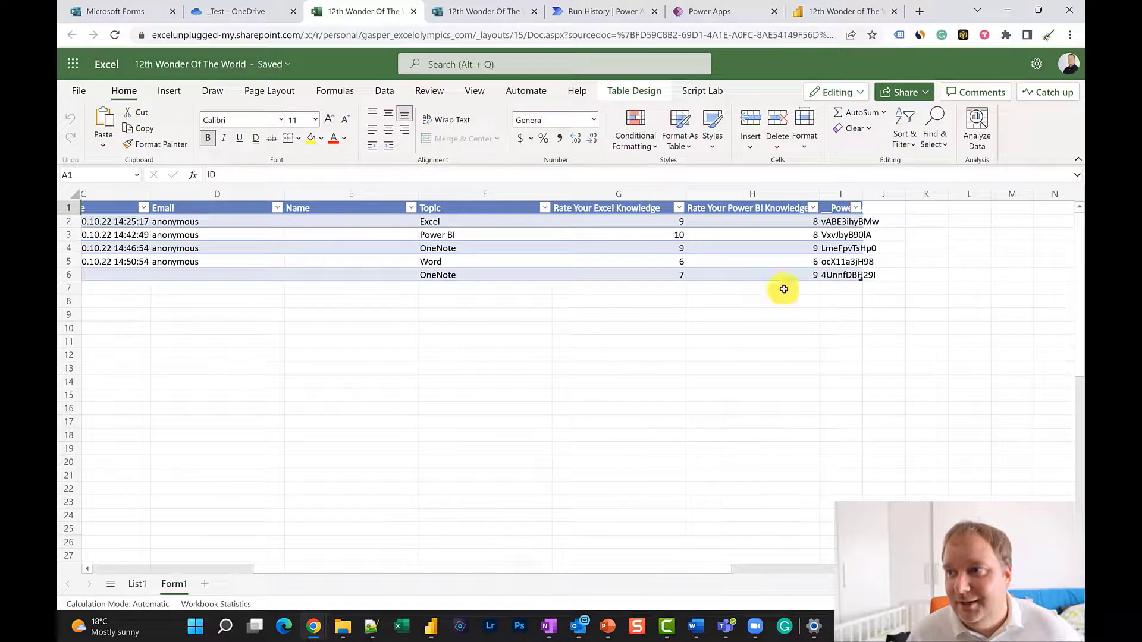
left_click(807, 274)
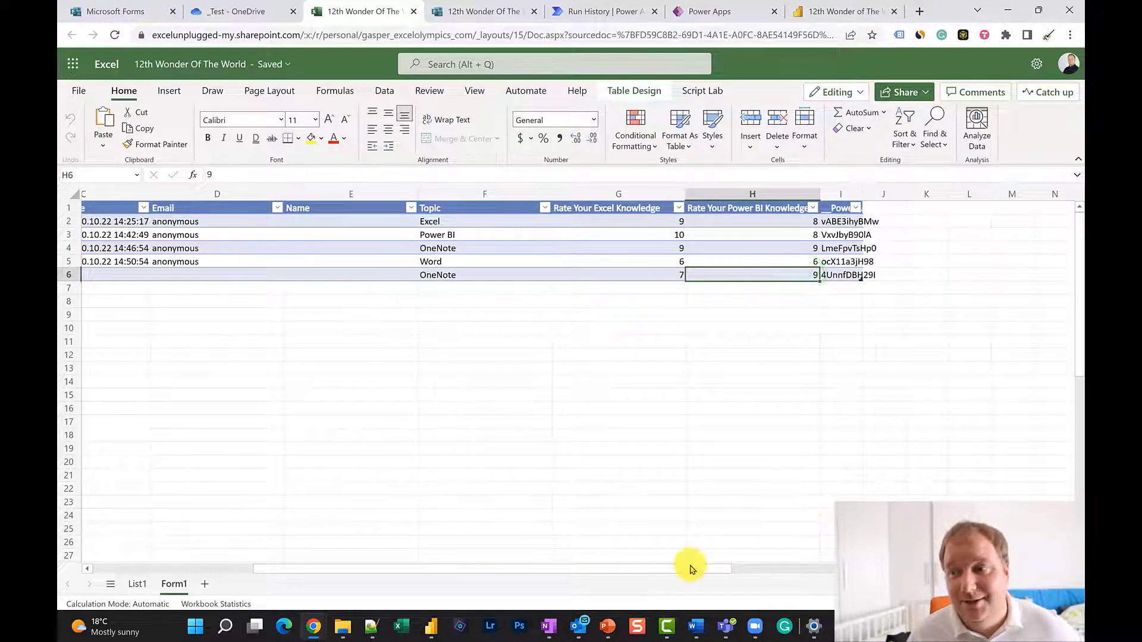
left_click_drag(688, 569, 339, 572)
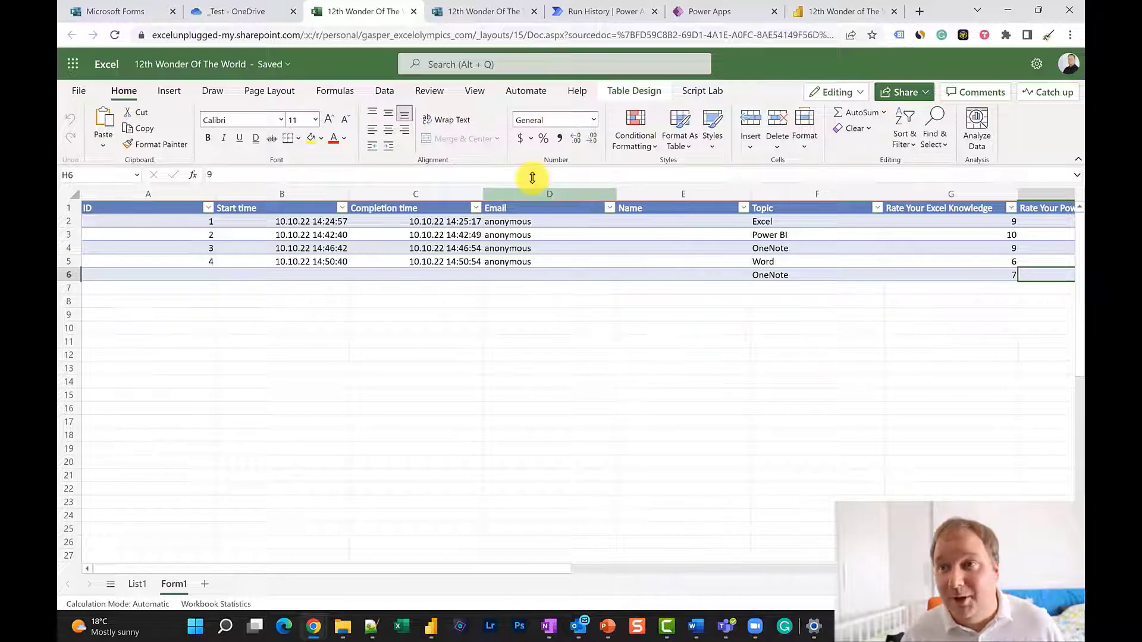
Switch back to the Power Apps preview, change the OneNote record's Rate Your Excel Knowledge to 8 and try to submit it
left_click(690, 10)
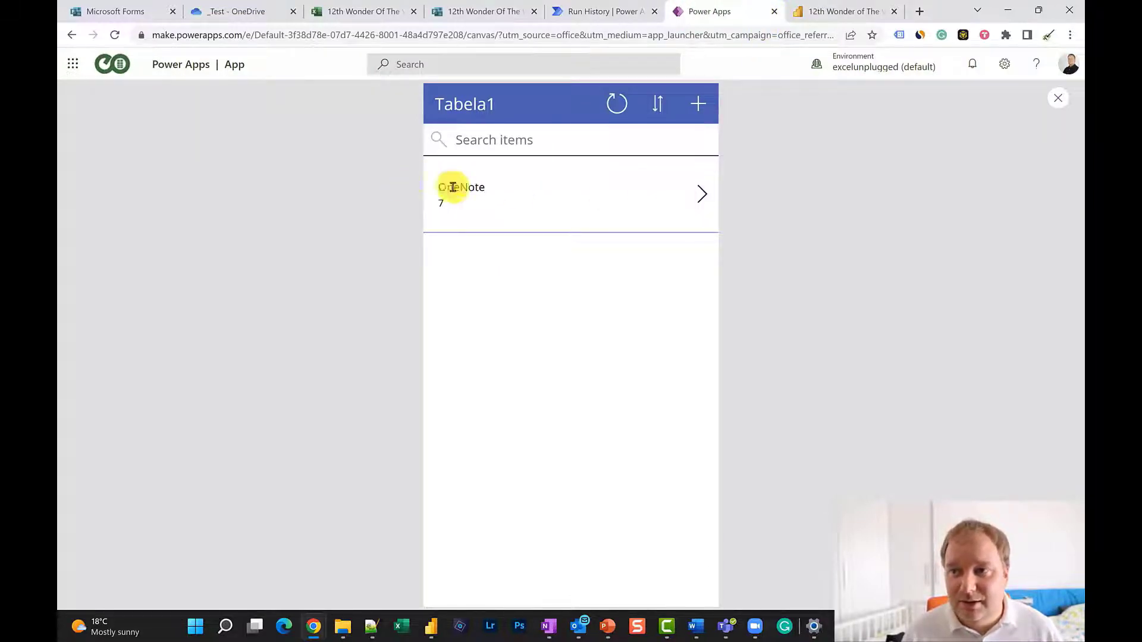
left_click(701, 199)
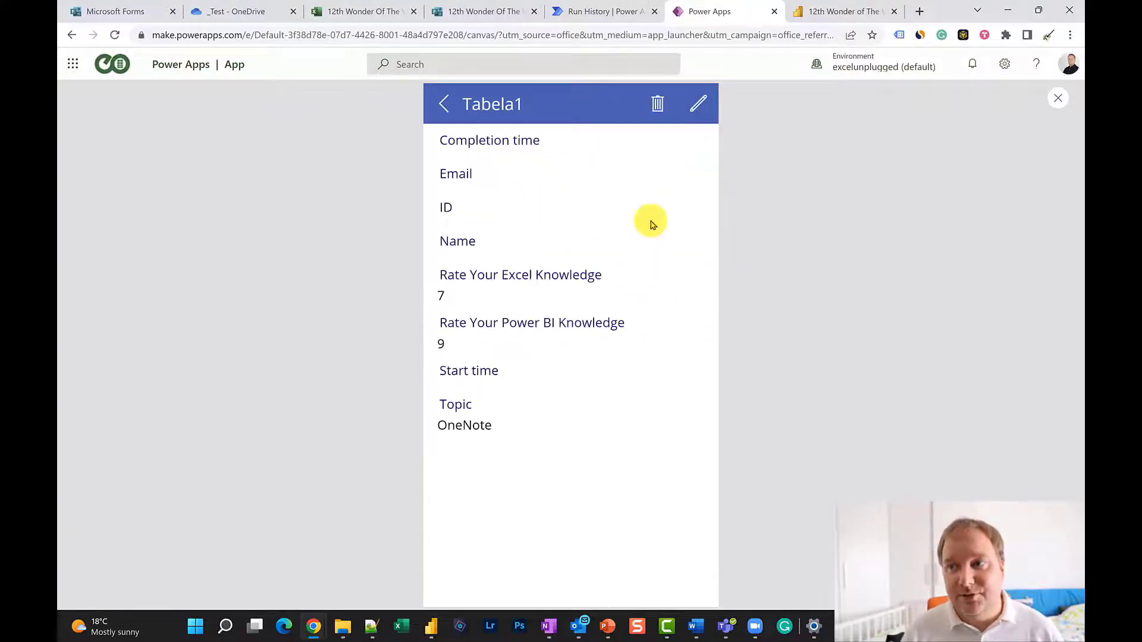
left_click(699, 109)
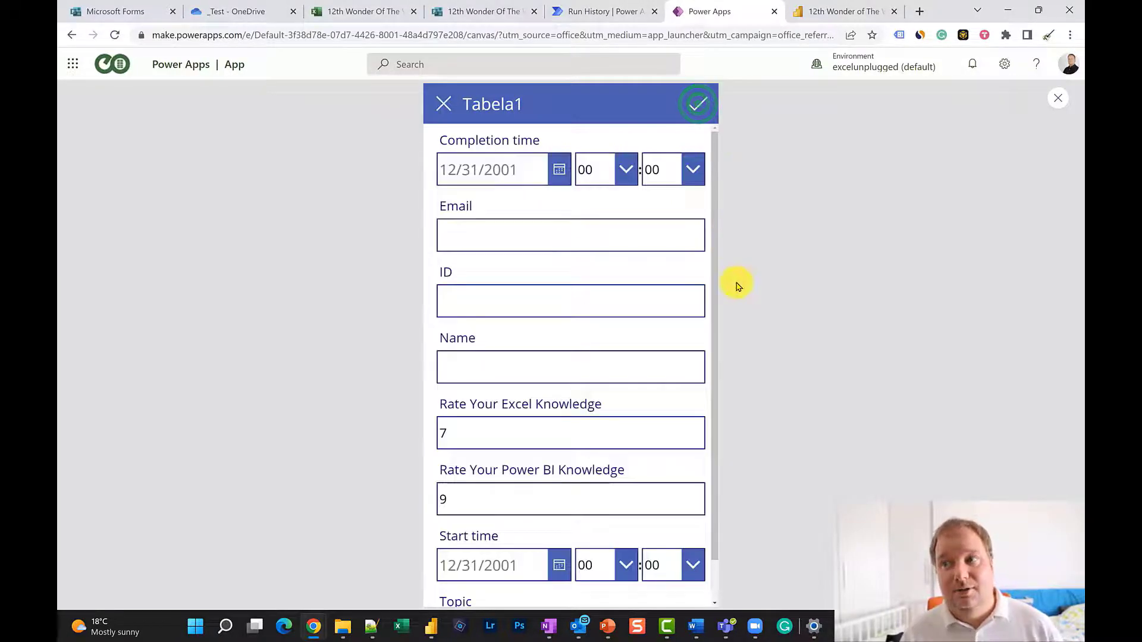
scroll(650, 367, "down", 1)
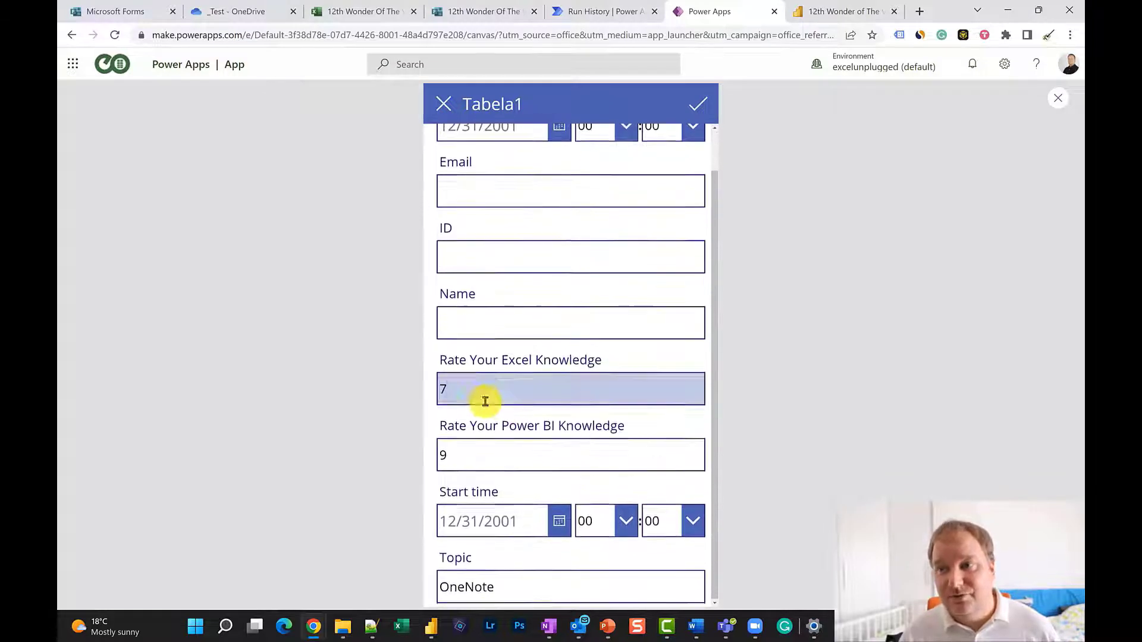
left_click(482, 393)
double_click(470, 381)
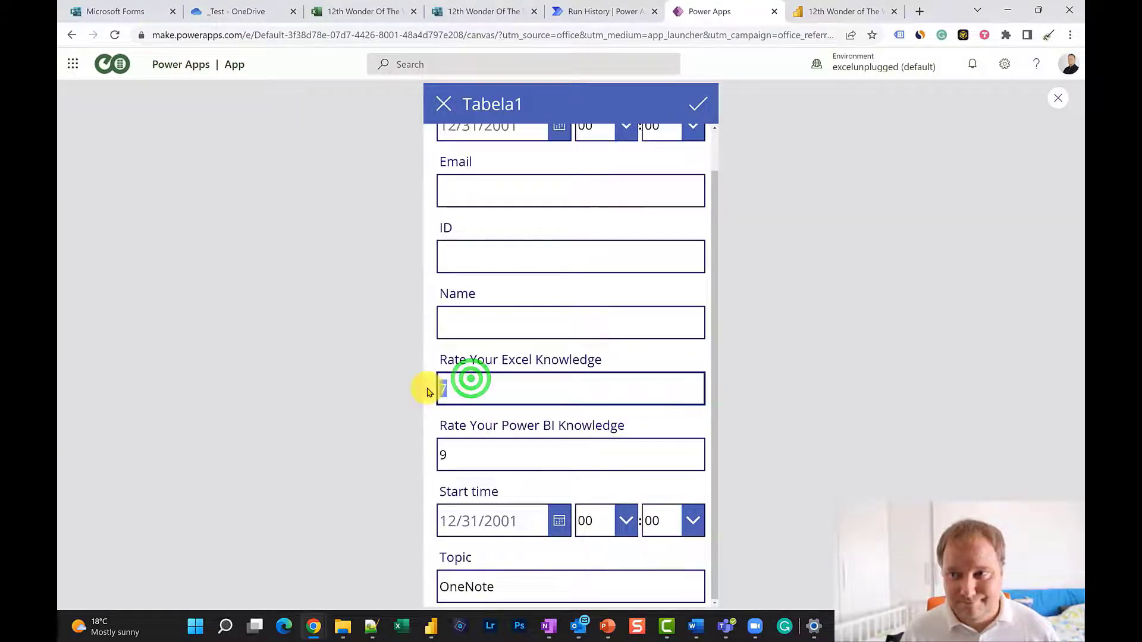
type("8")
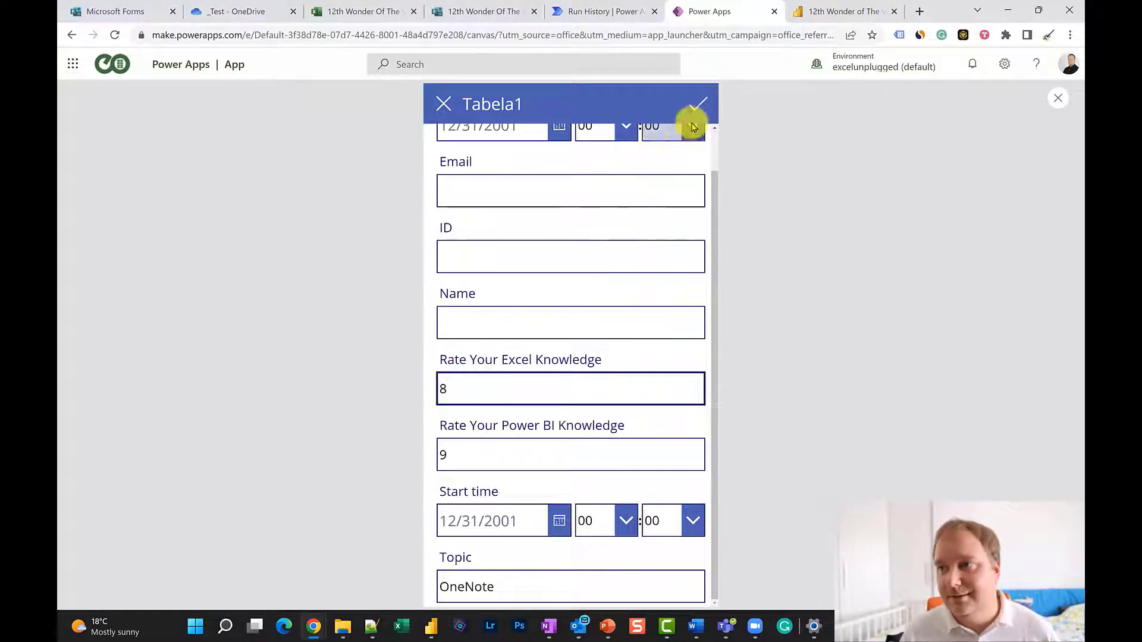
left_click(699, 104)
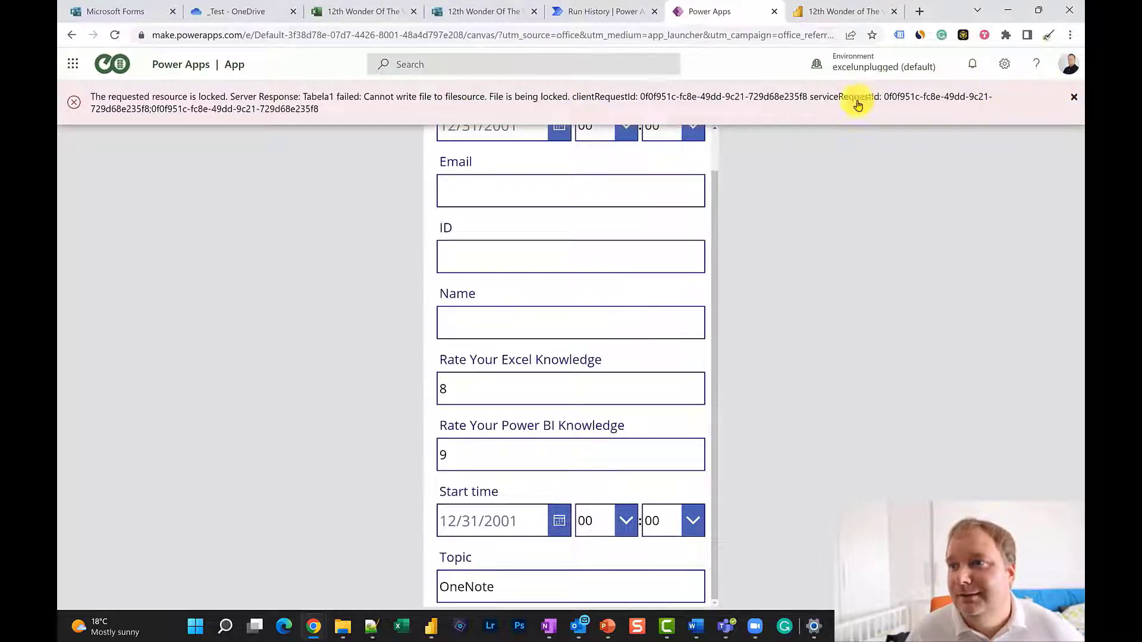
Close the open 12th Wonder Of The World workbook and resubmit the edited OneNote record in the Power Apps preview
left_click(367, 16)
left_click(414, 11)
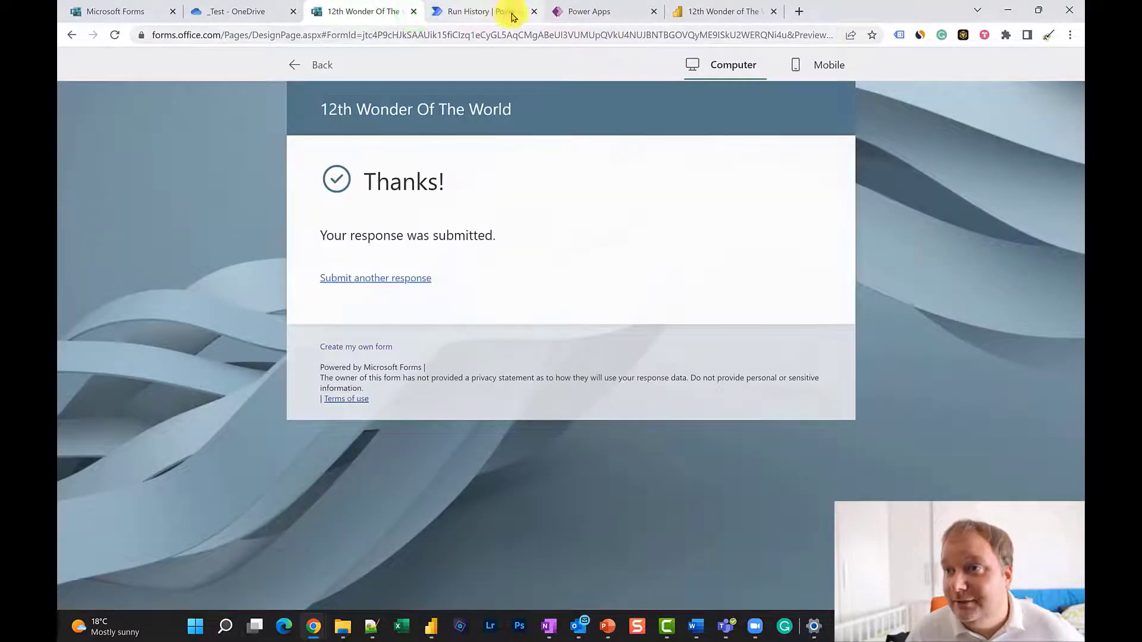
left_click(586, 12)
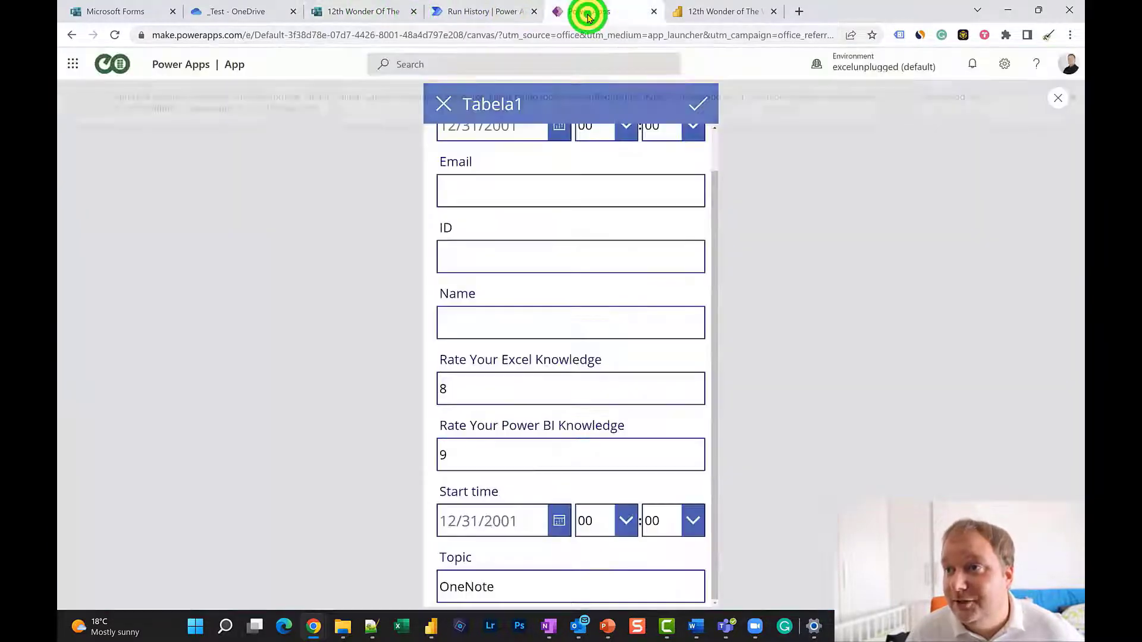
left_click(696, 107)
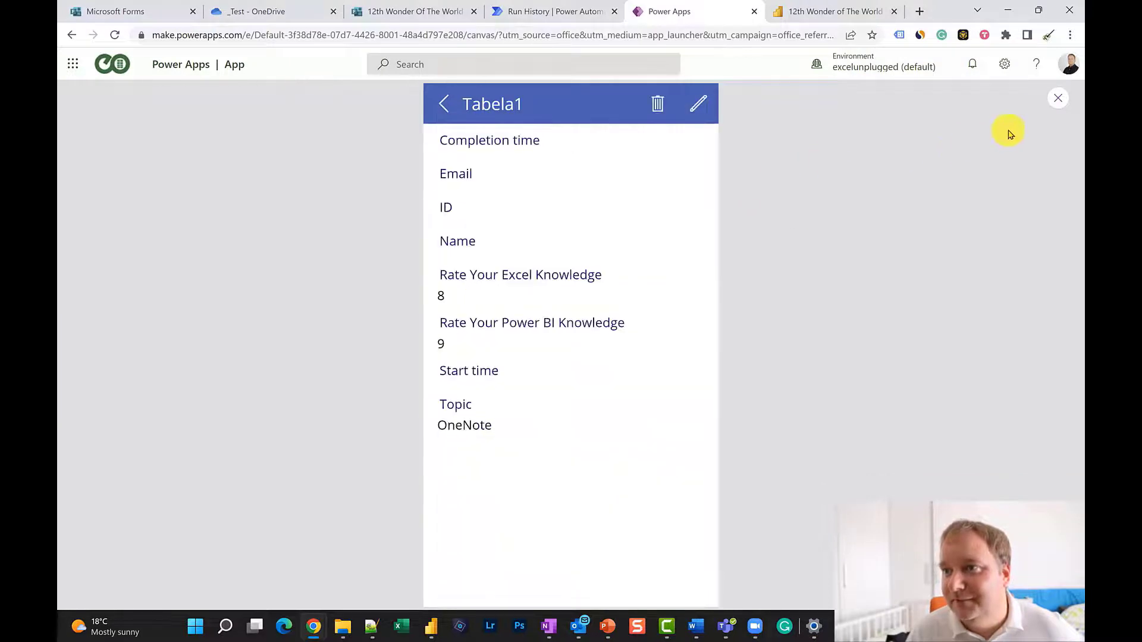
Exit the preview, dismiss the testing tip and save the app under the name 12thWonderApp
left_click(1058, 99)
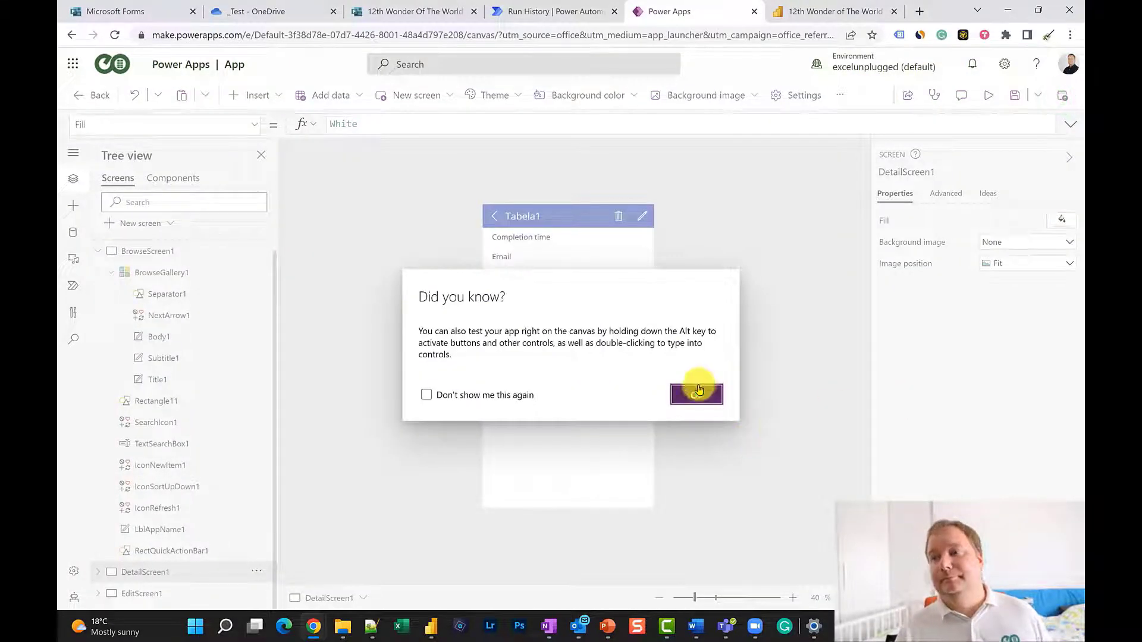
left_click(698, 393)
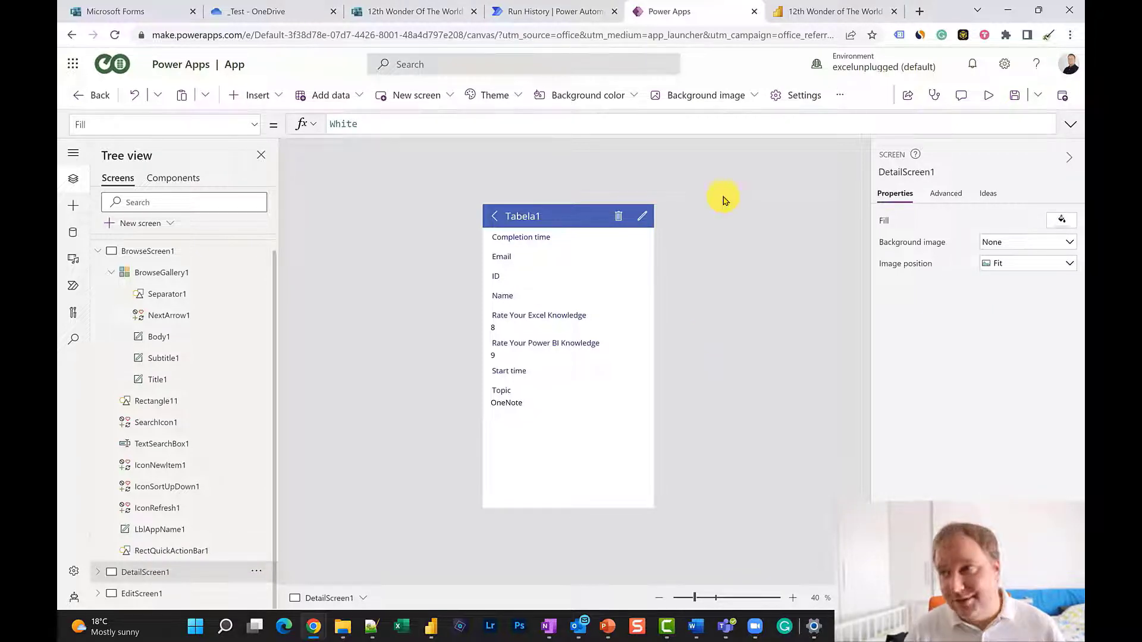
left_click(1014, 95)
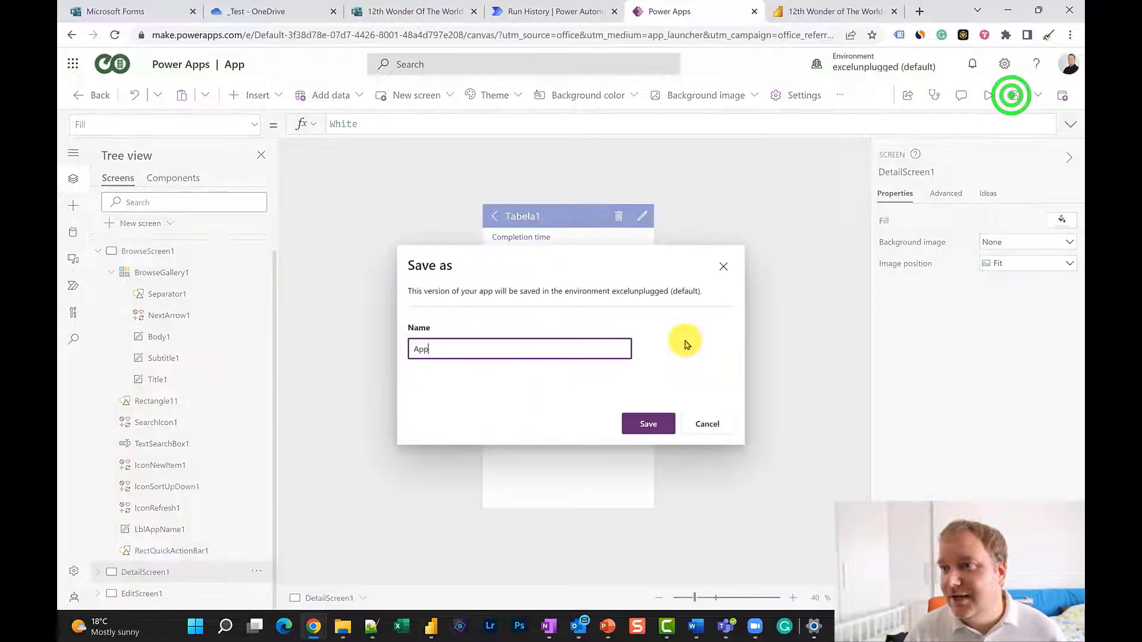
left_click_drag(467, 348, 415, 350)
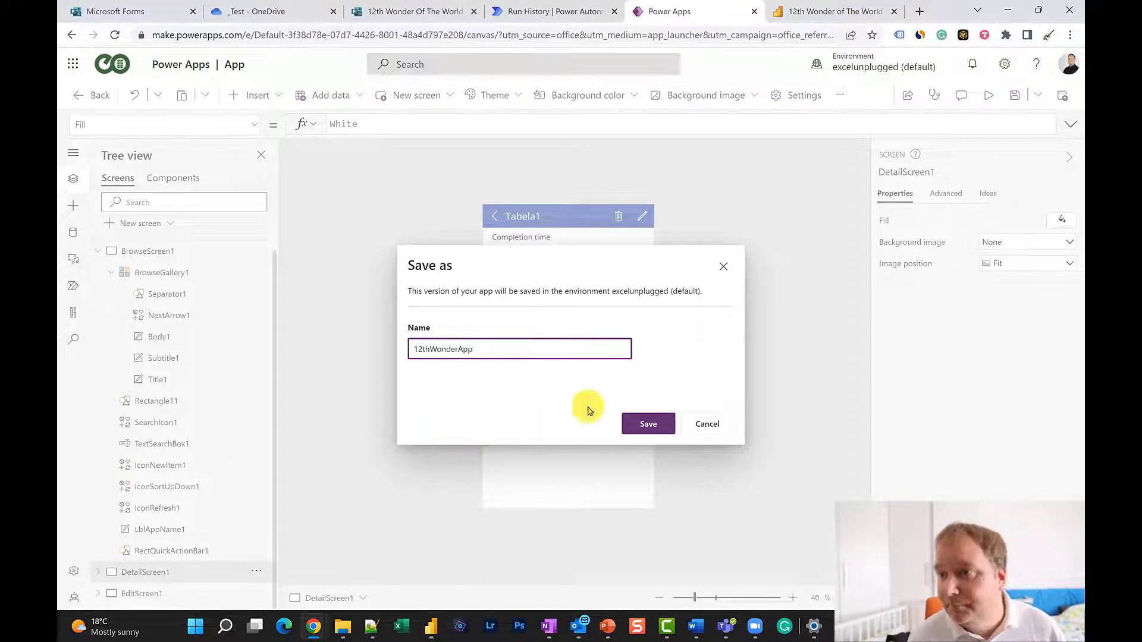
left_click(649, 424)
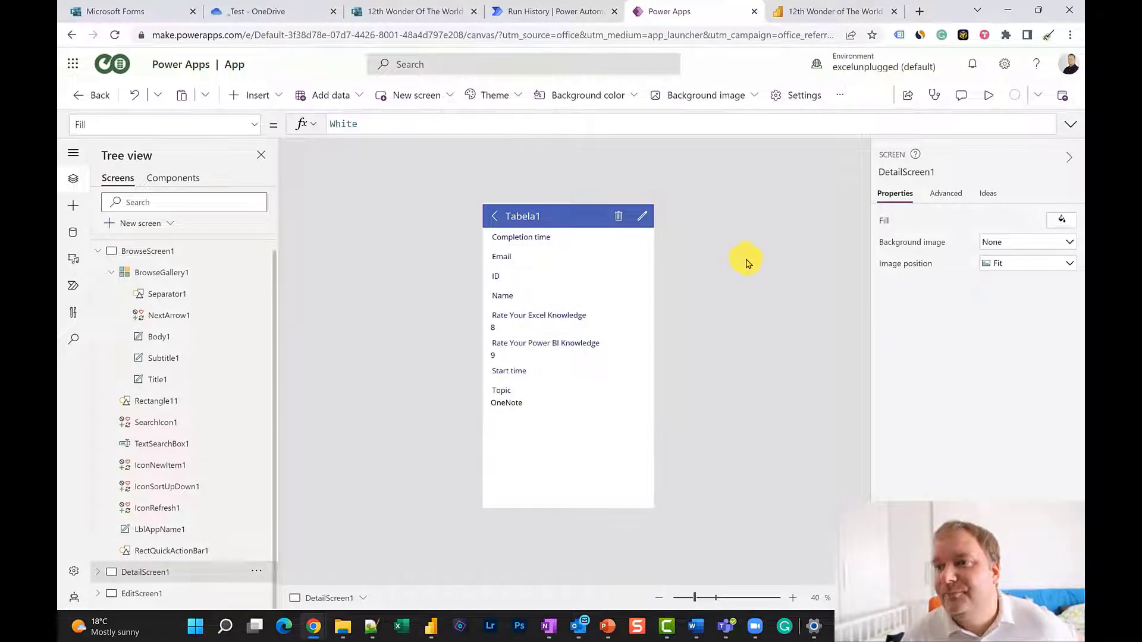
left_click(83, 95)
left_click(617, 383)
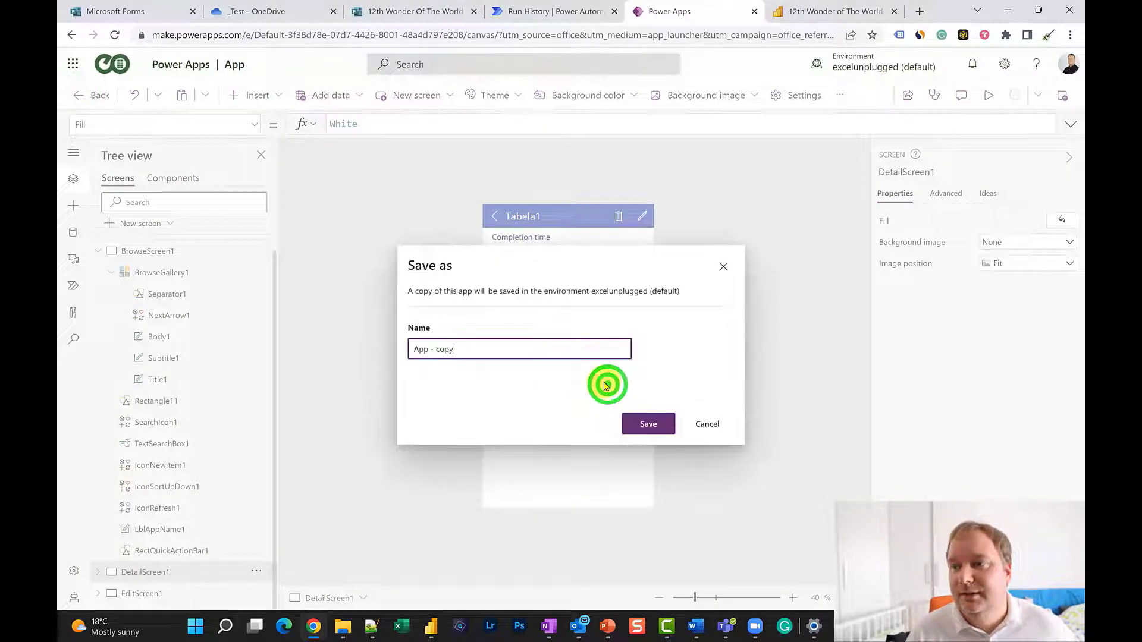
left_click(713, 427)
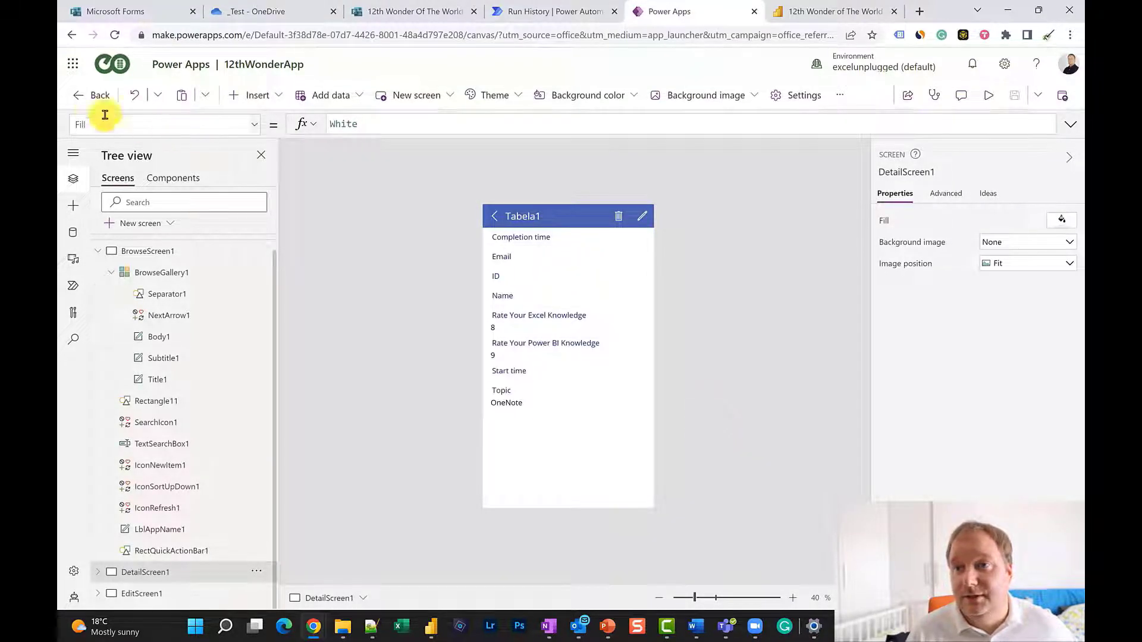
left_click(122, 74)
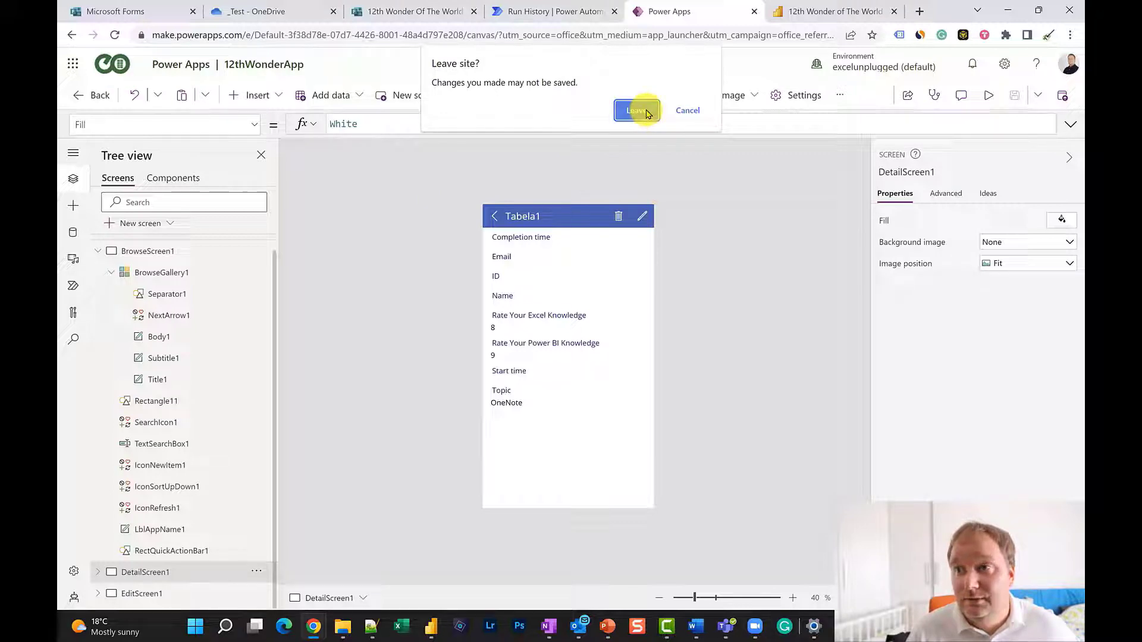
left_click(684, 108)
Preview the app on its detail screen, then exit the preview and dismiss the testing tip
left_click(494, 212)
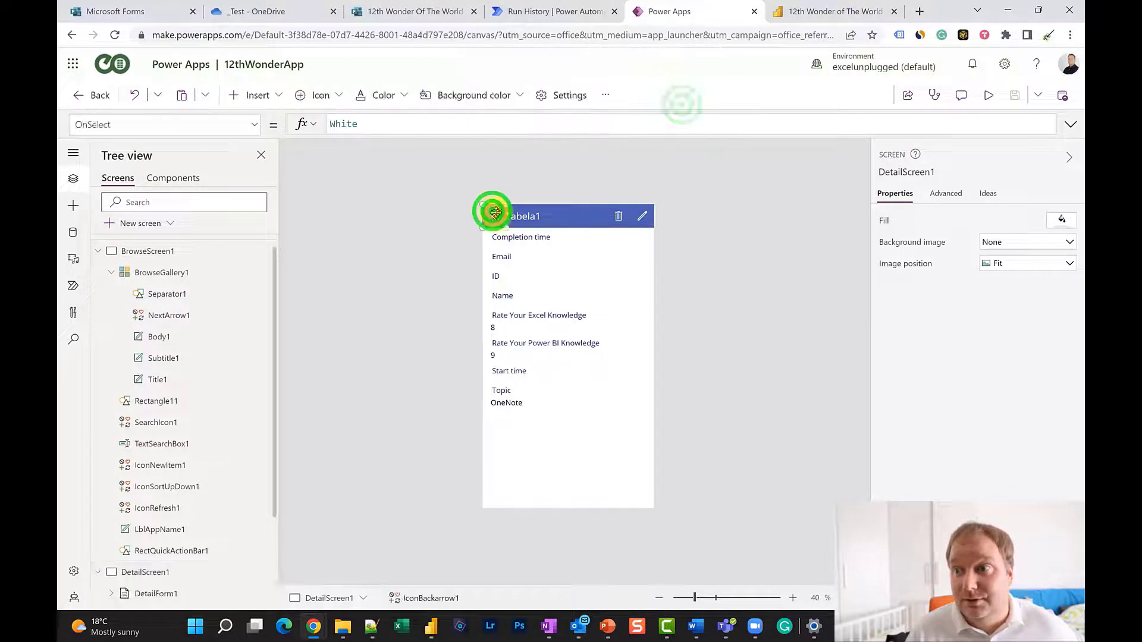
left_click(992, 96)
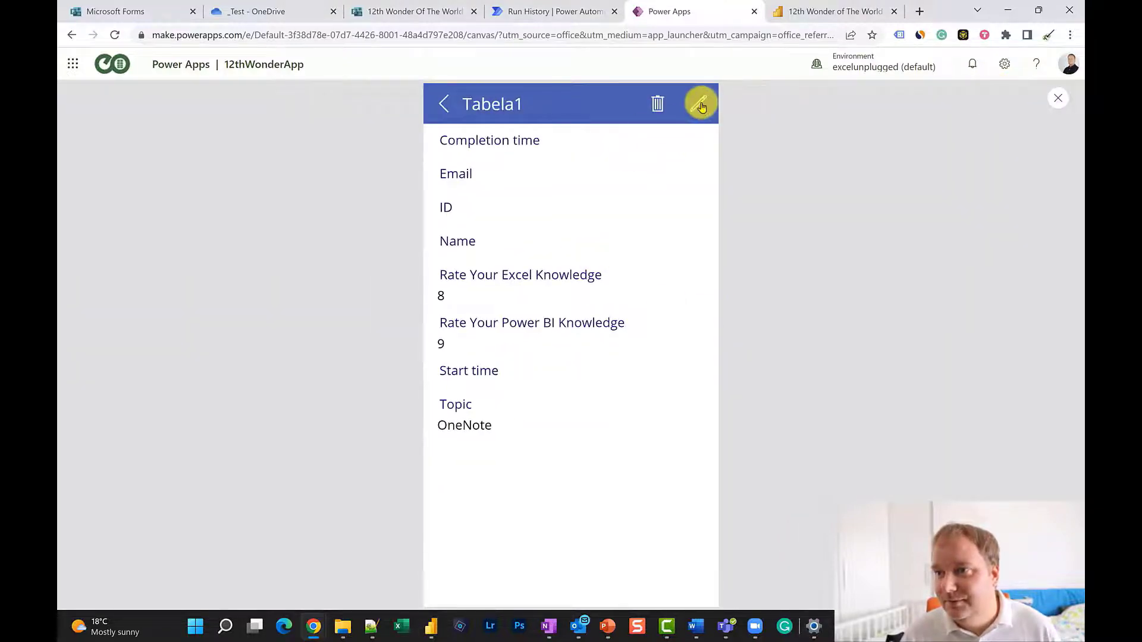
left_click(1059, 97)
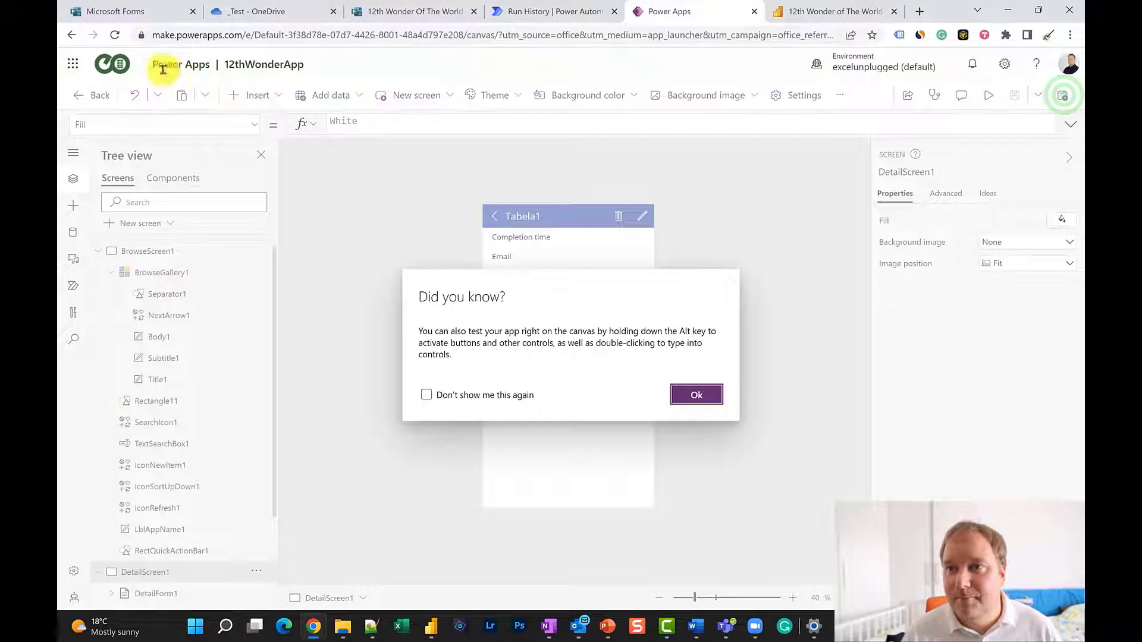
left_click(696, 395)
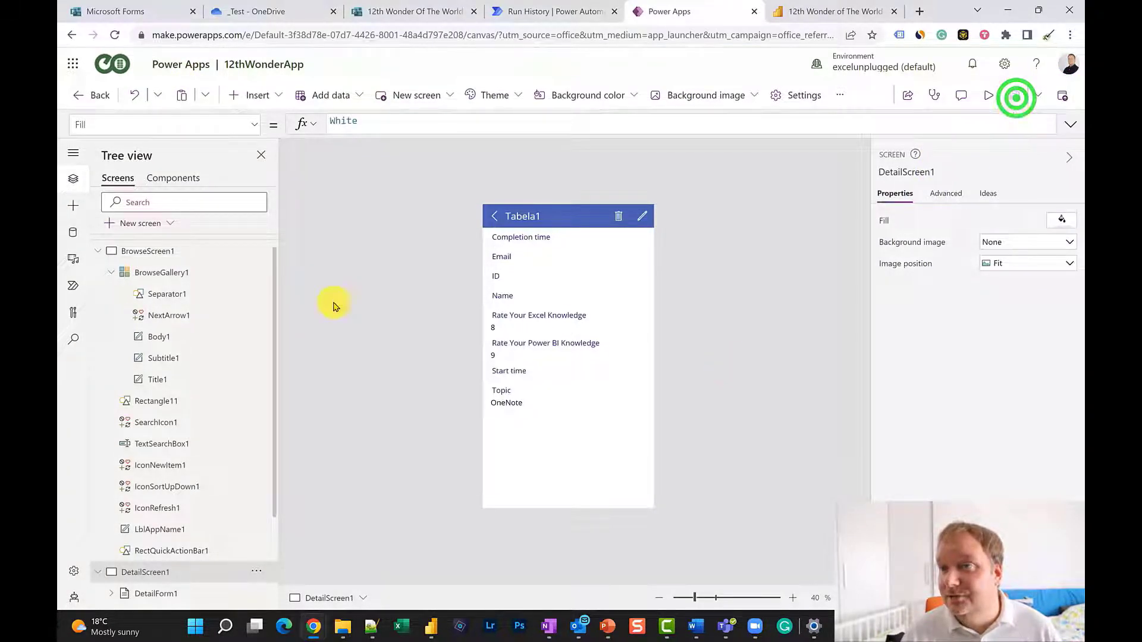
Switch to the Power BI dashboard and open Report 1 for editing through the average Excel knowledge tile
left_click(823, 17)
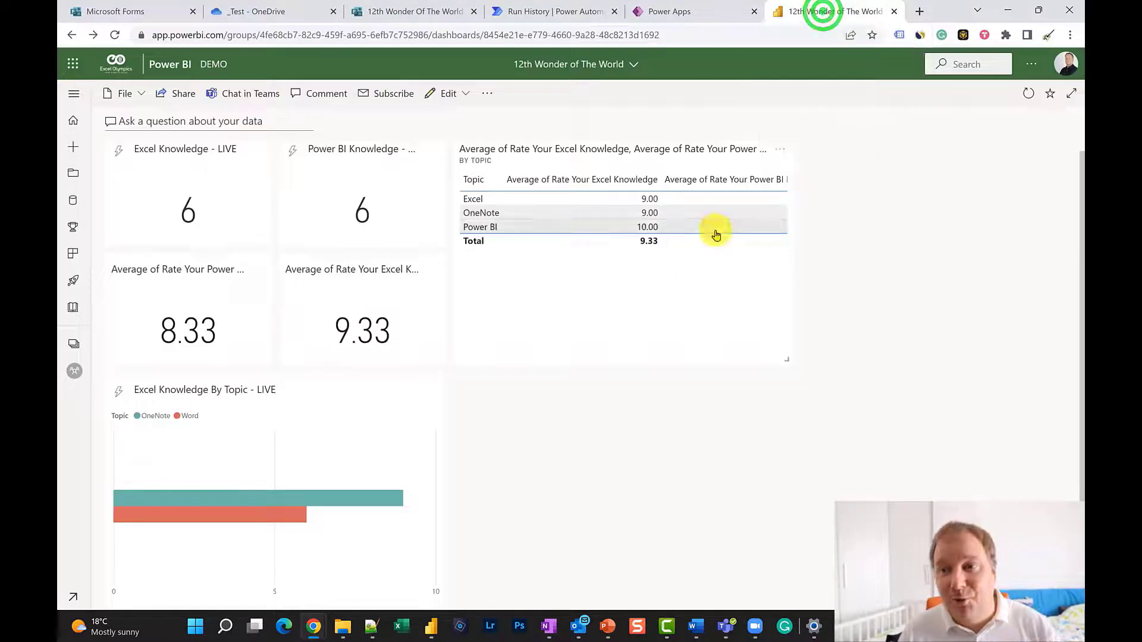
left_click(327, 276)
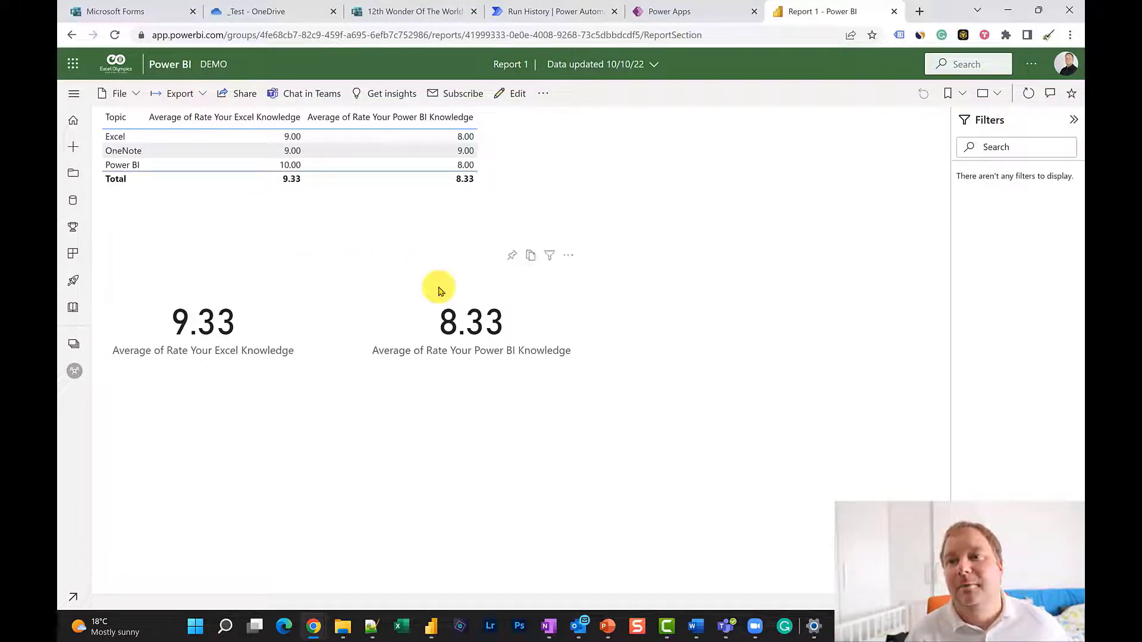
left_click(507, 94)
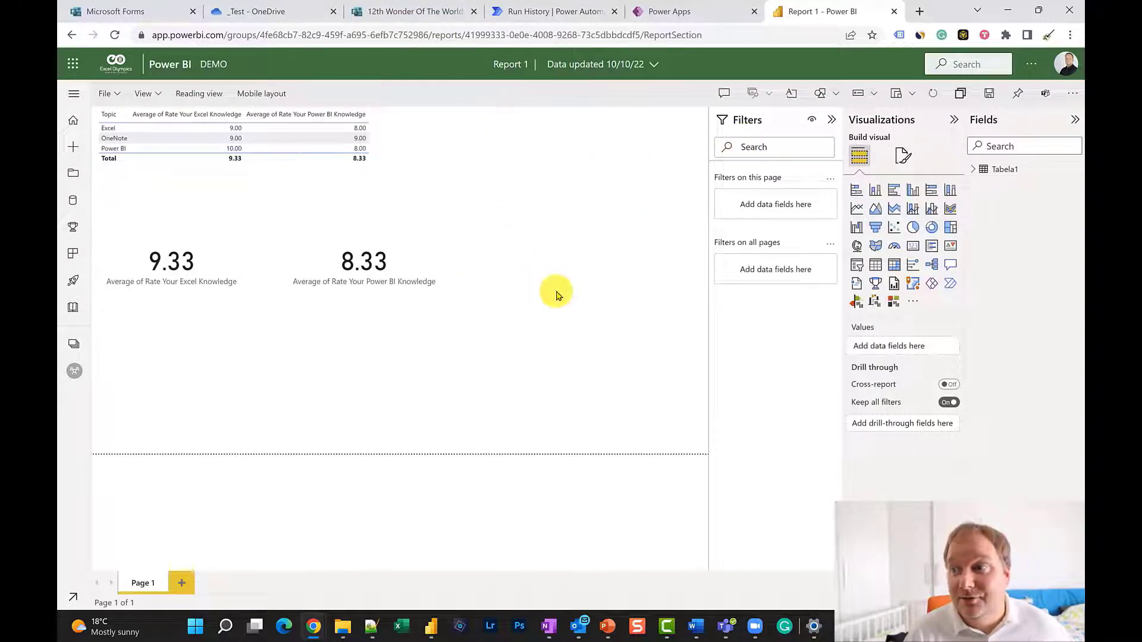
Add a Power Apps visual to the report page and place it enlarged in the empty area beside the table and cards
left_click(932, 287)
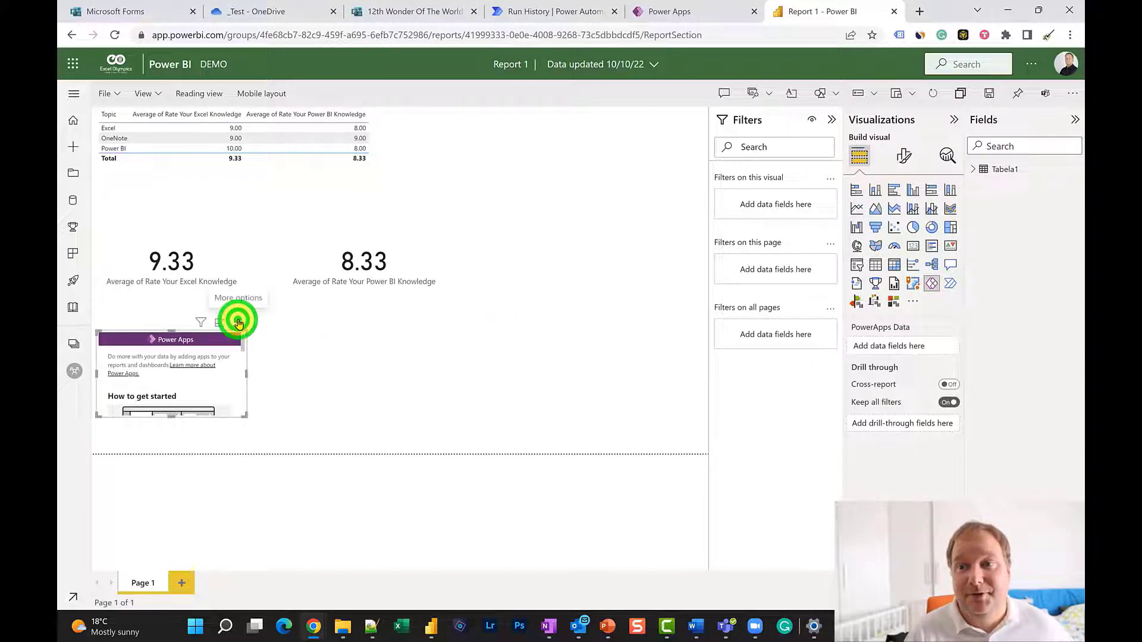
left_click_drag(238, 323, 571, 99)
left_click(577, 192)
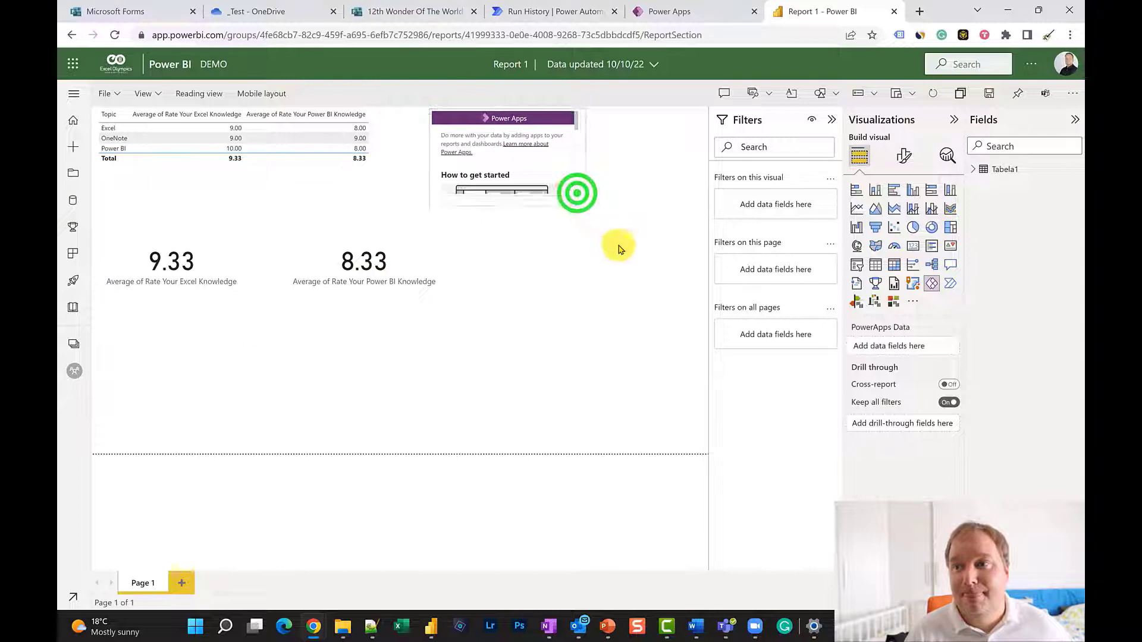
left_click_drag(618, 248, 689, 427)
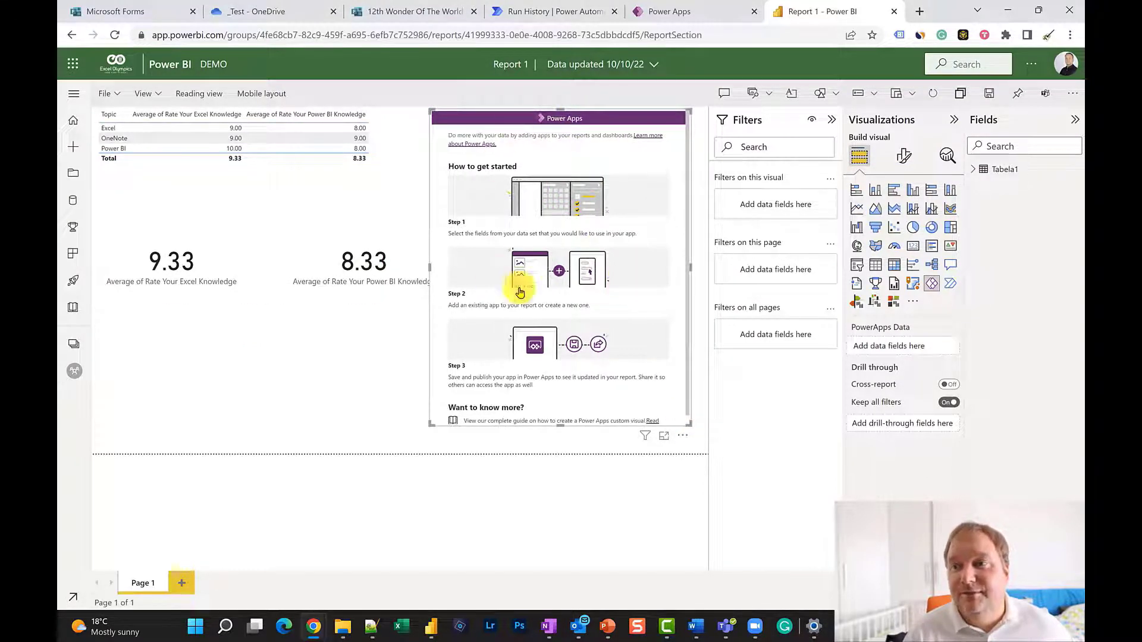
Add the Tabela1 fields Topic, Rate Your Excel Knowledge and Rate Your Power BI Knowledge to the Power Apps visual's data
left_click(973, 169)
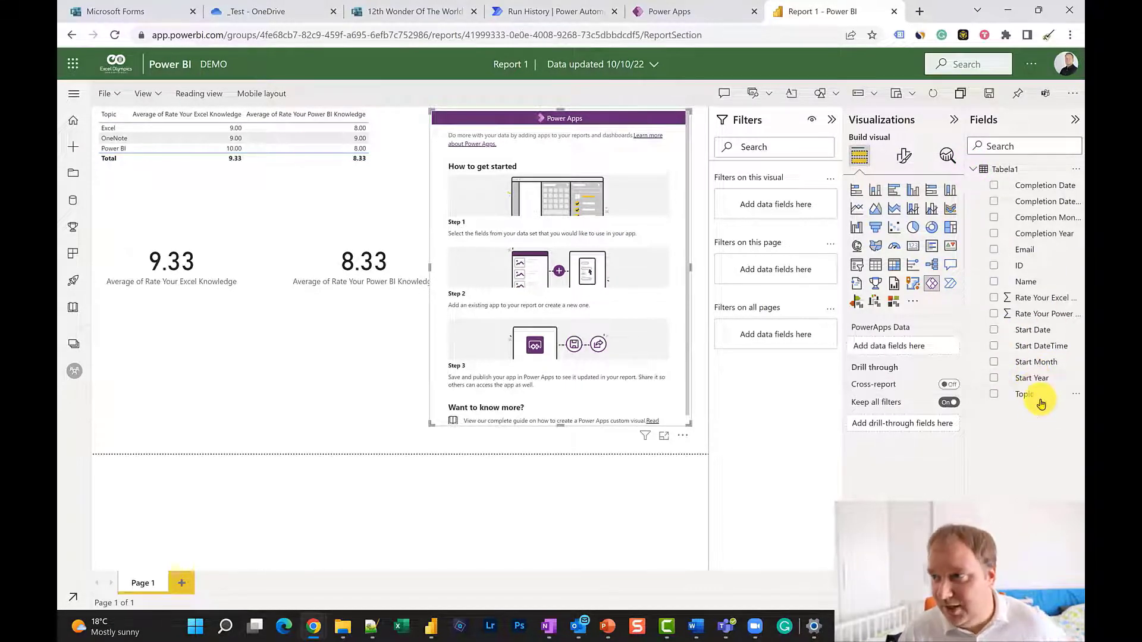
left_click_drag(1037, 393, 901, 351)
left_click_drag(1045, 297, 902, 374)
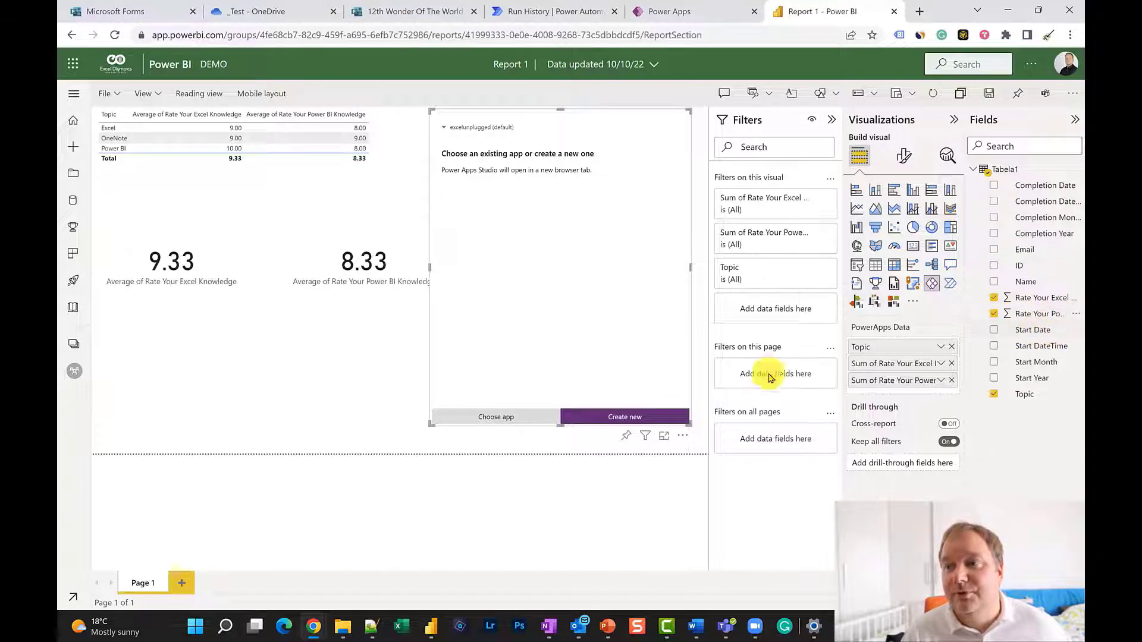
Load the existing 12thWonderApp into the Power Apps visual and skip going to Power Apps Studio
left_click(510, 419)
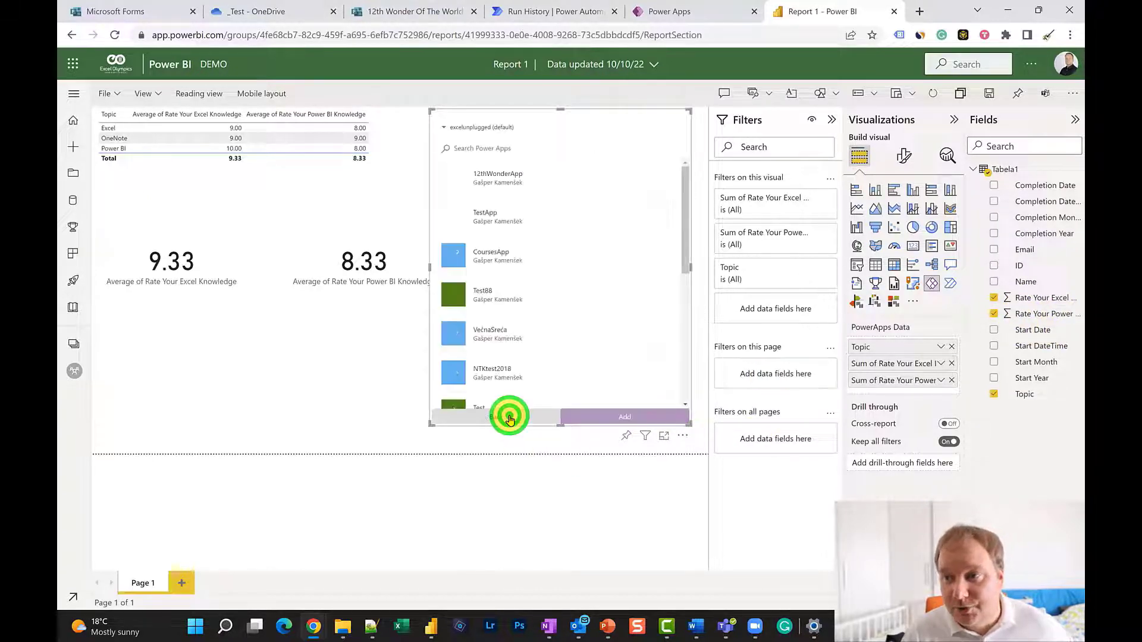
left_click(499, 178)
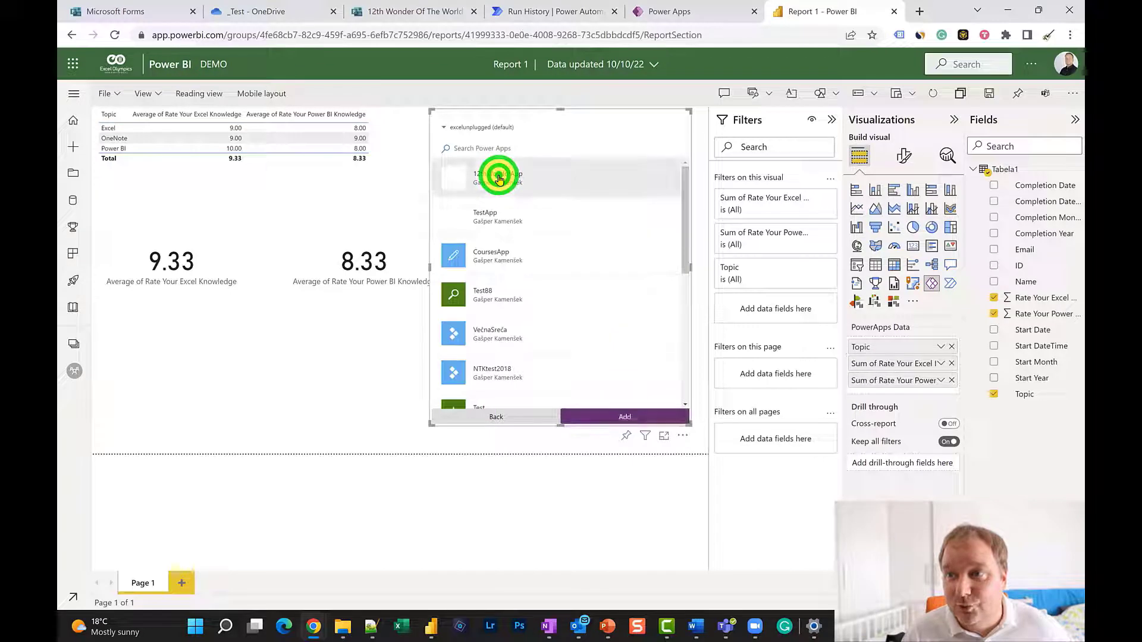
left_click(611, 419)
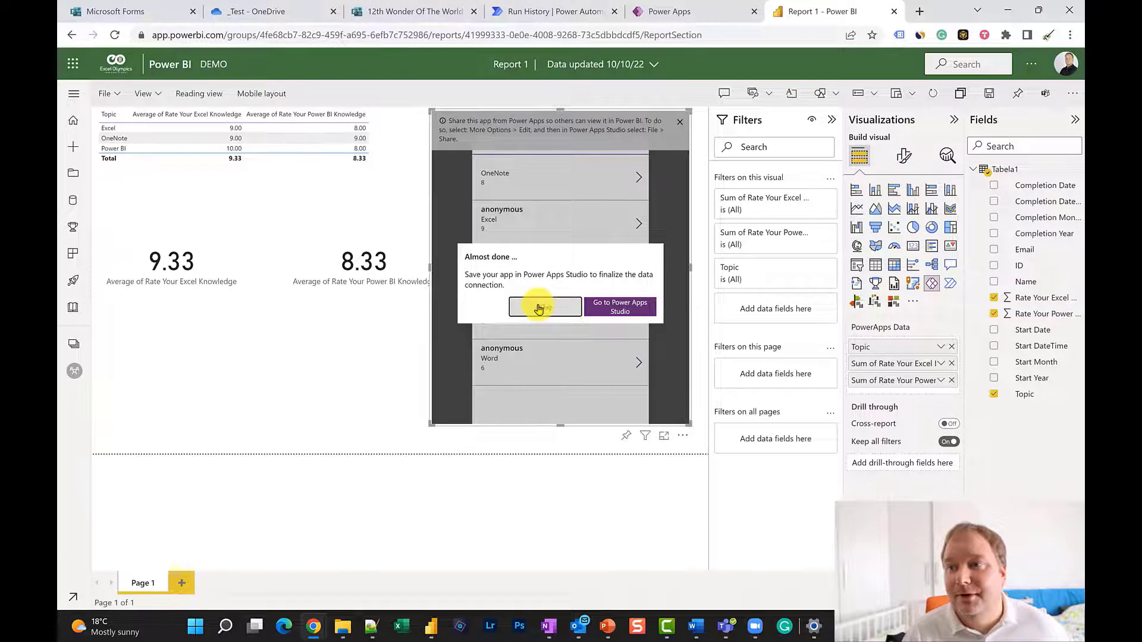
left_click(666, 205)
left_click(537, 310)
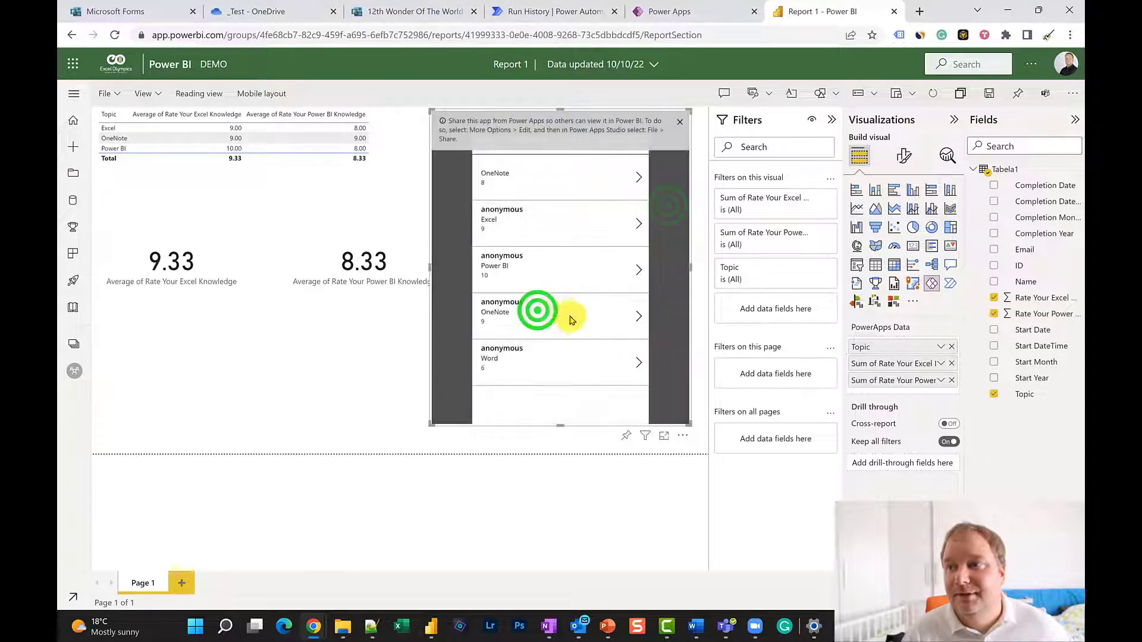
Narrow the Power Apps visual to fit the app, lower its upper edge slightly and dismiss the sharing notice
left_click_drag(688, 423, 608, 443)
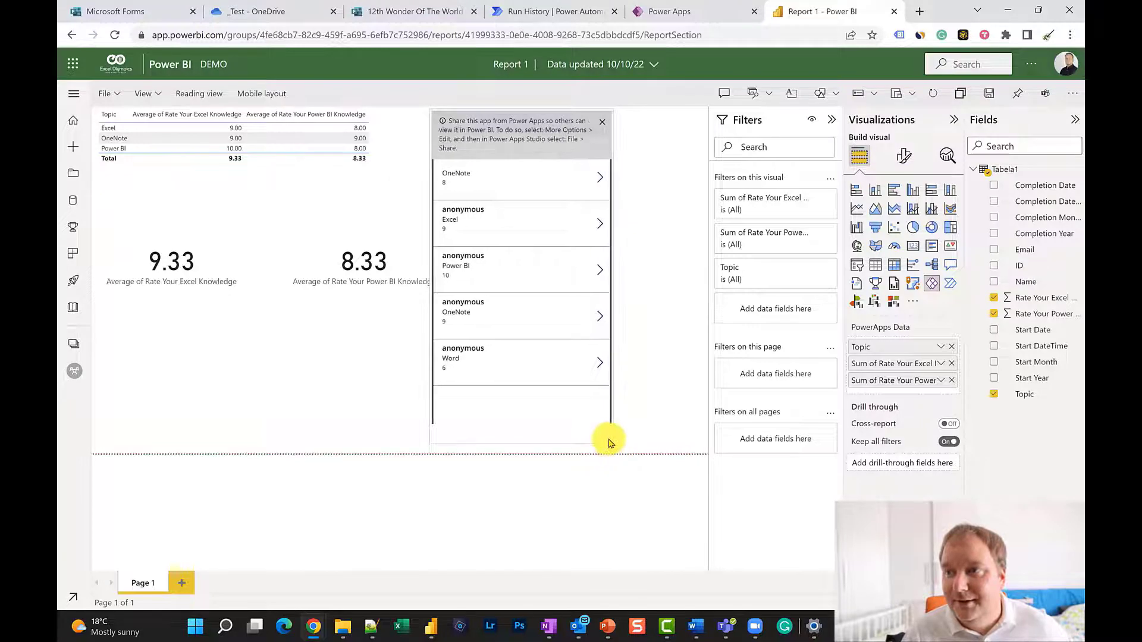
left_click(637, 173)
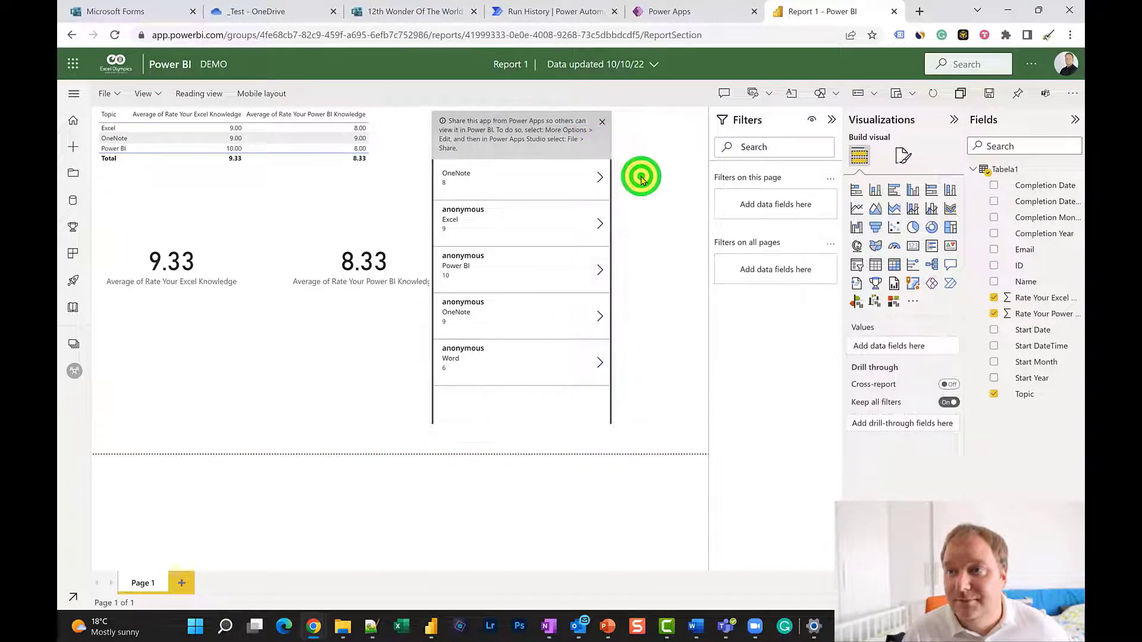
left_click(603, 126)
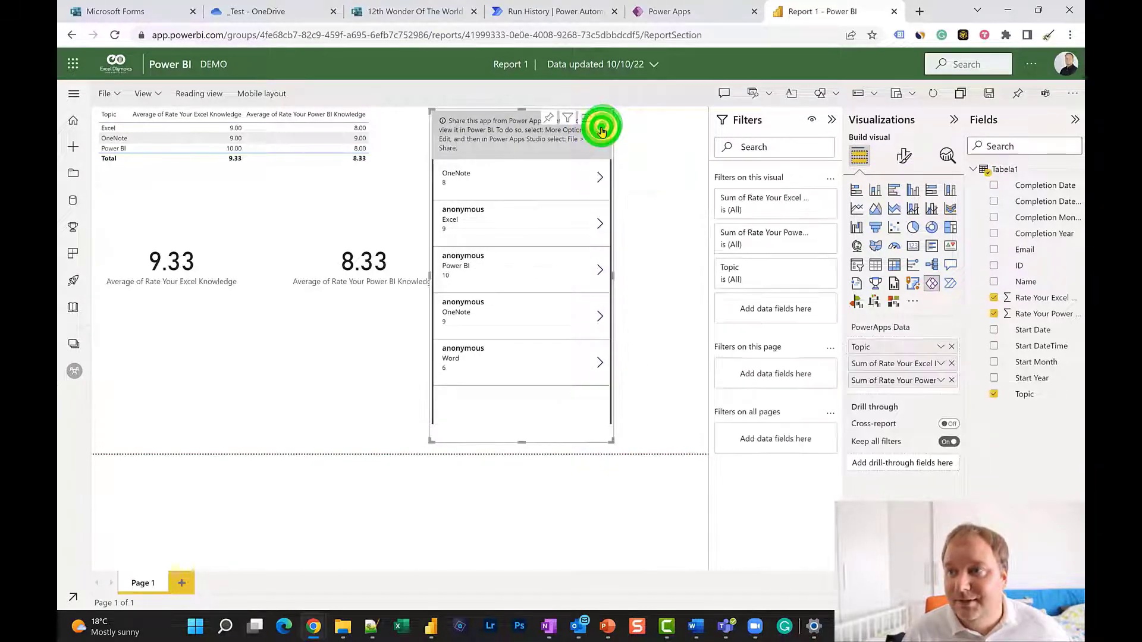
left_click(523, 109)
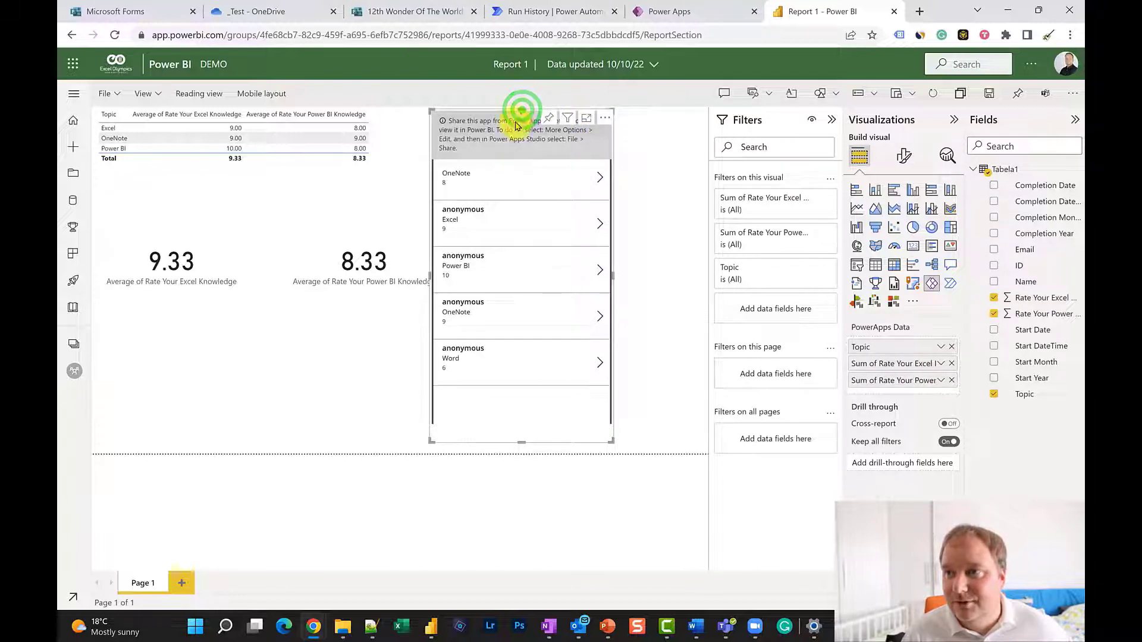
left_click_drag(522, 109, 521, 128)
left_click(605, 143)
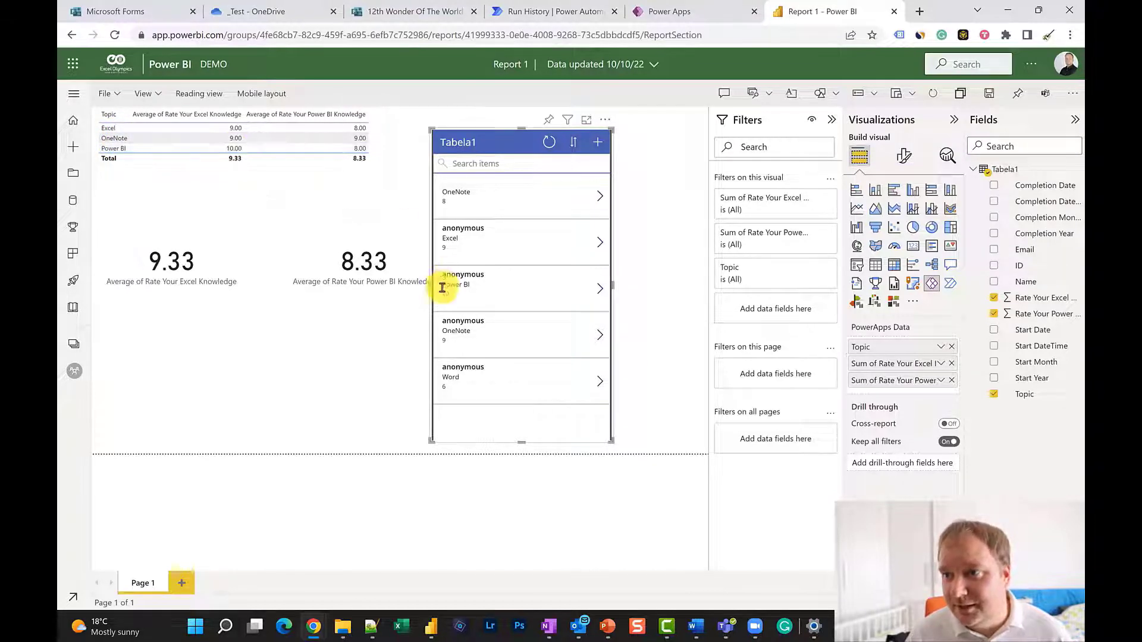
In the embedded app, set the Power BI record's Rate Your Power BI Knowledge to 10, submit it and return to the record list
left_click(601, 290)
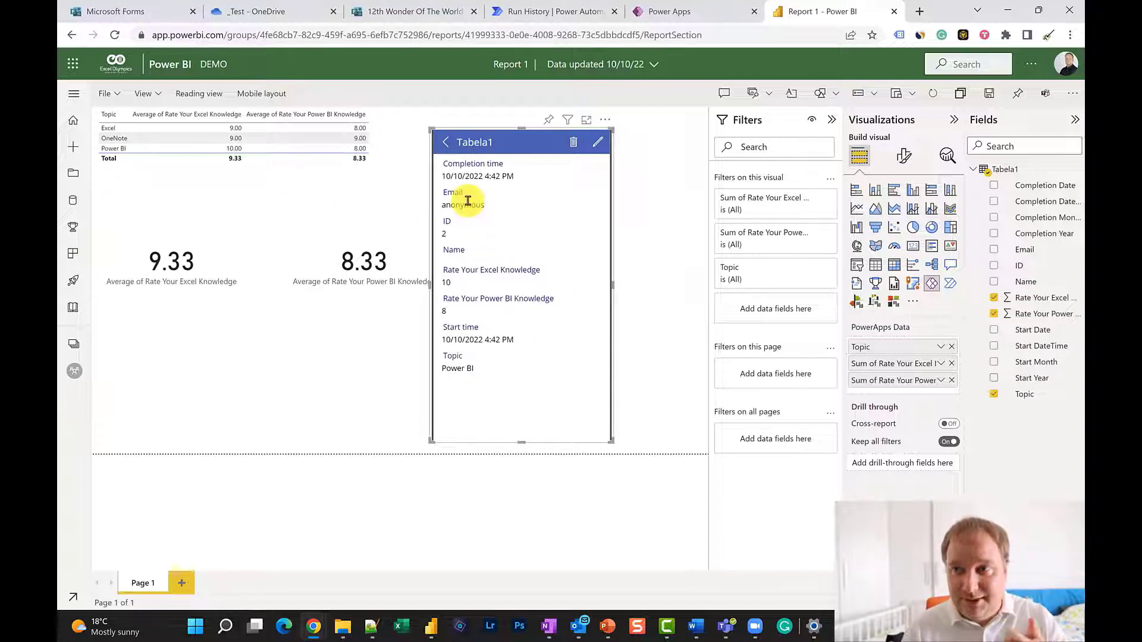
left_click(600, 147)
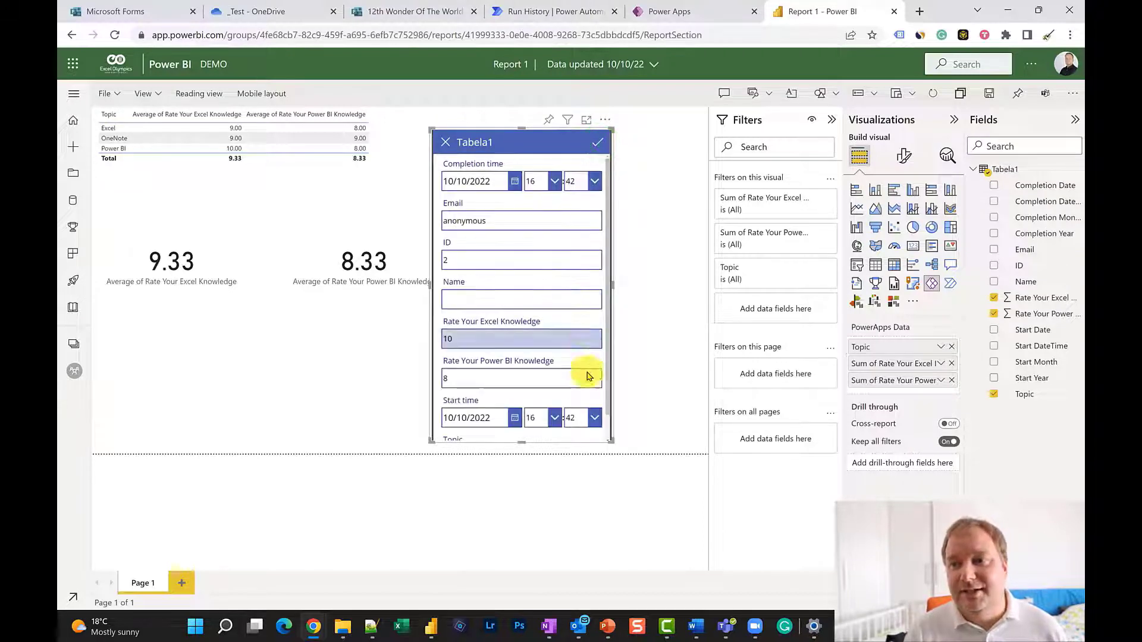
left_click(465, 379)
double_click(488, 379)
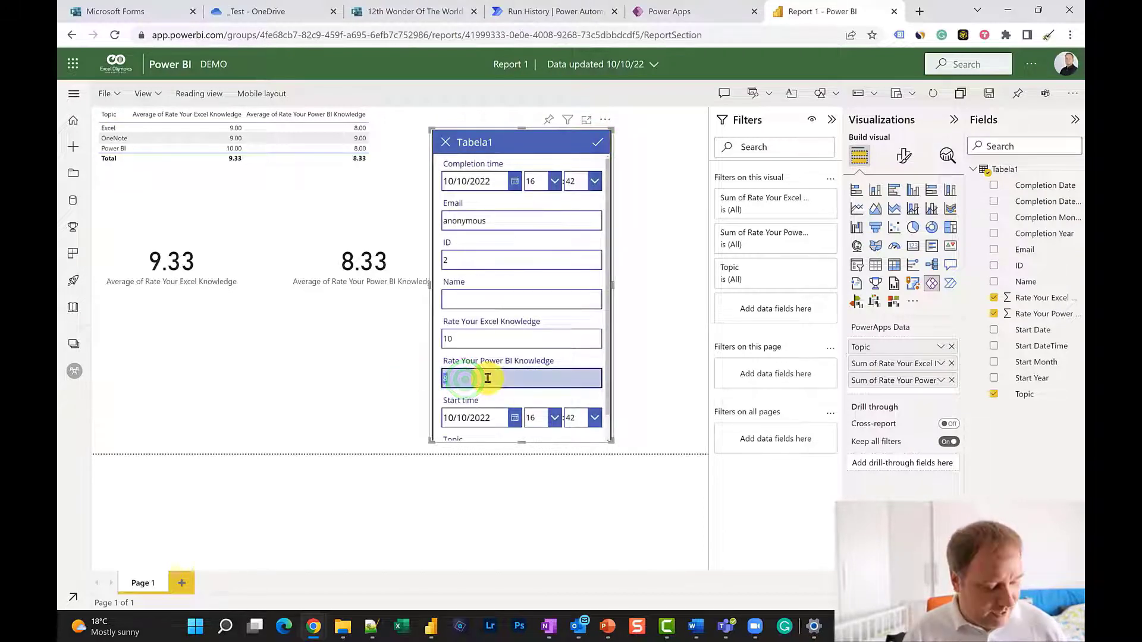
type("10")
left_click(597, 141)
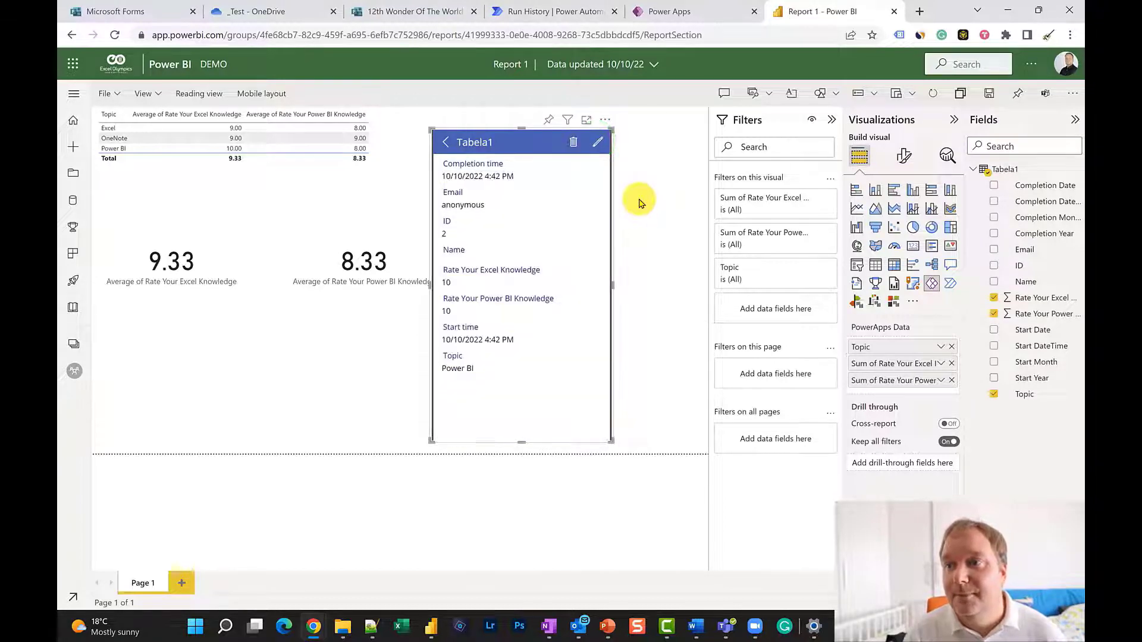
left_click(446, 144)
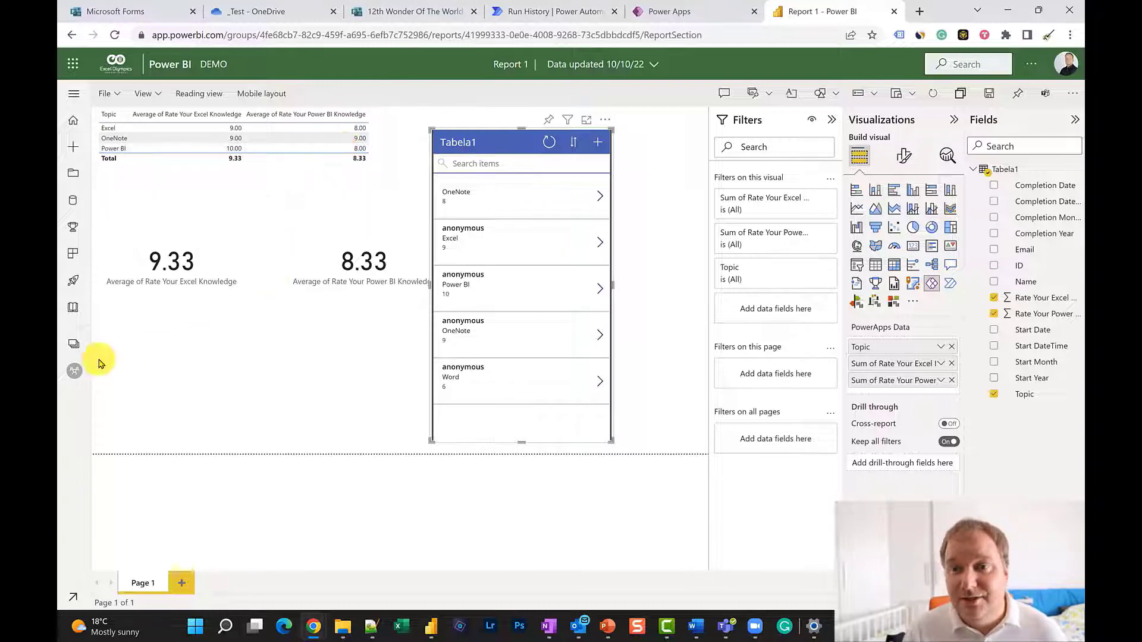
Leave the report for the DEMO workspace, saving the report changes
left_click(76, 342)
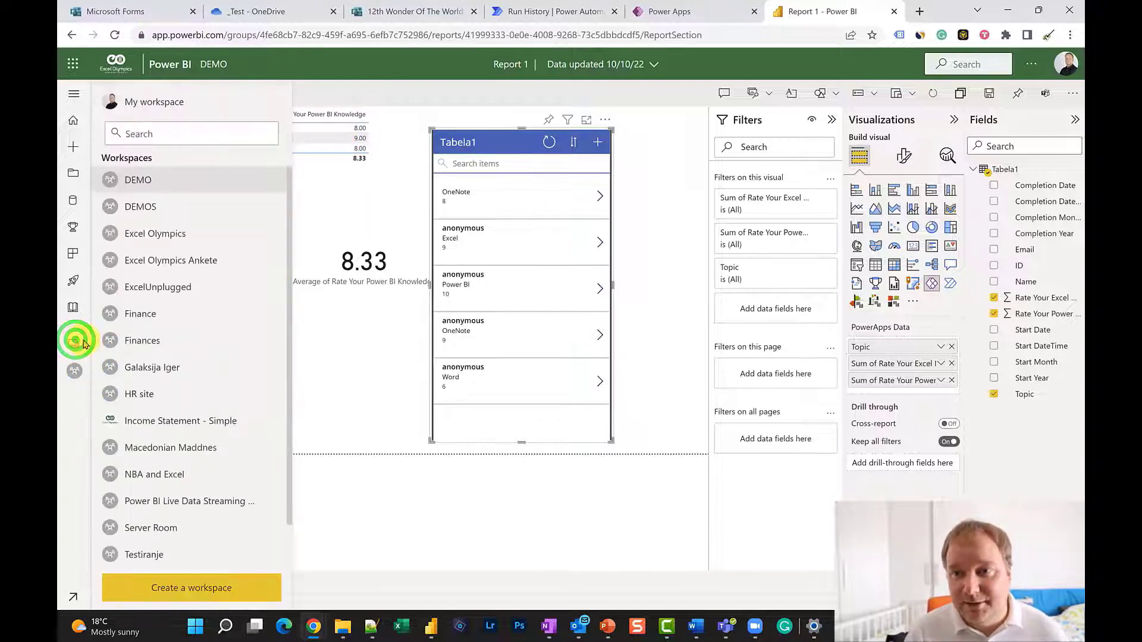
left_click(76, 373)
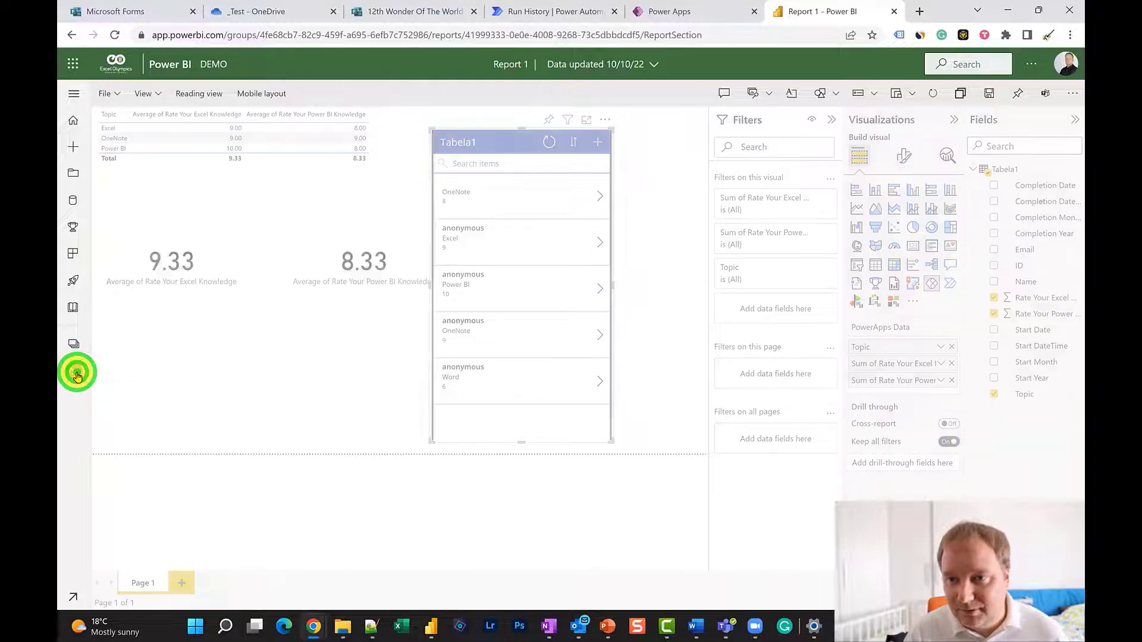
left_click(613, 367)
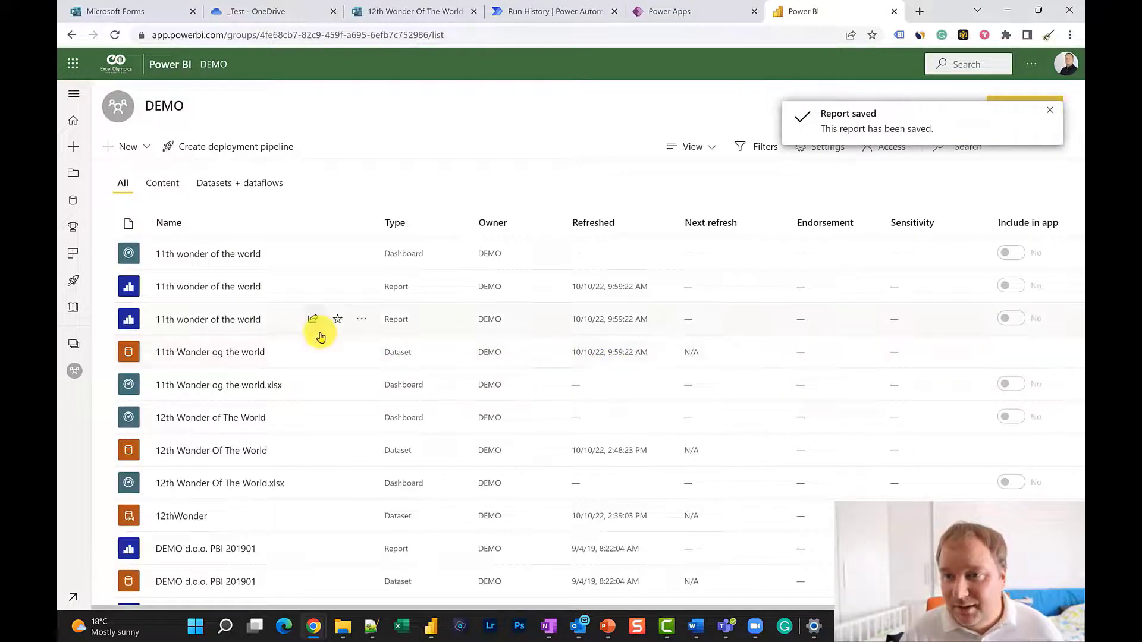
Refresh the 12th Wonder Of The World dataset, open Report 1 and reload it
left_click(314, 451)
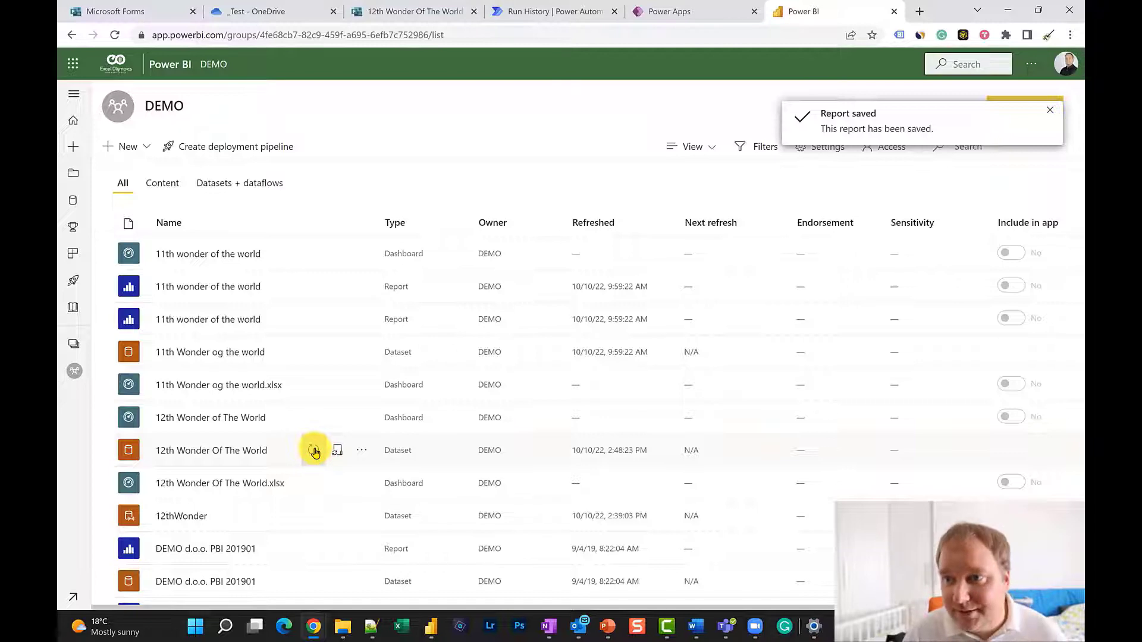
scroll(236, 405, "down", 5)
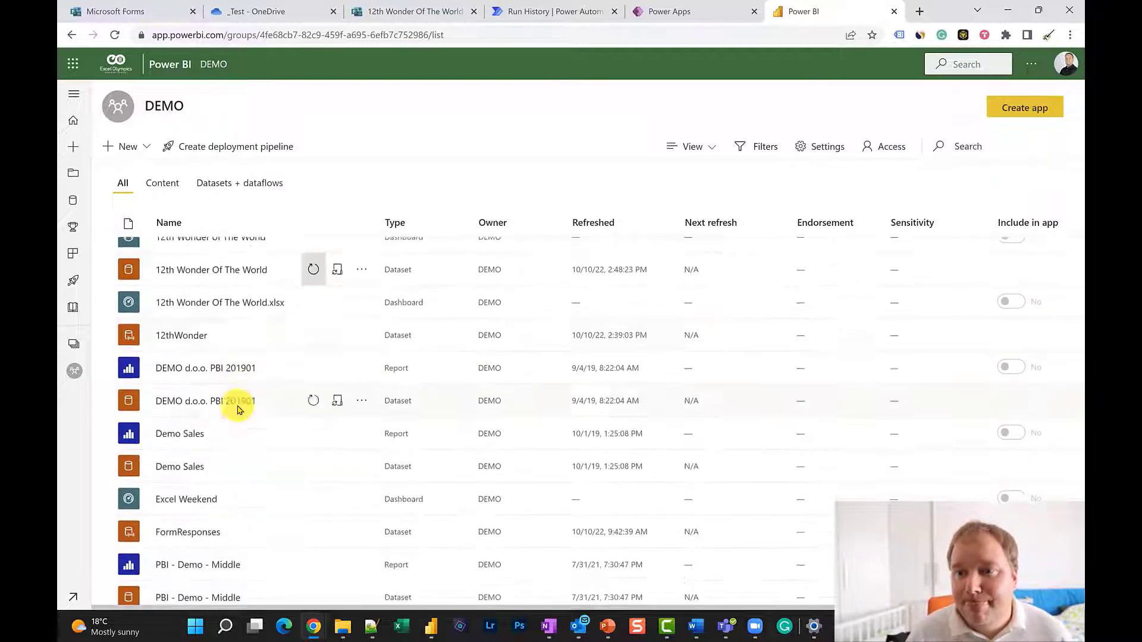
scroll(224, 476, "down", 2)
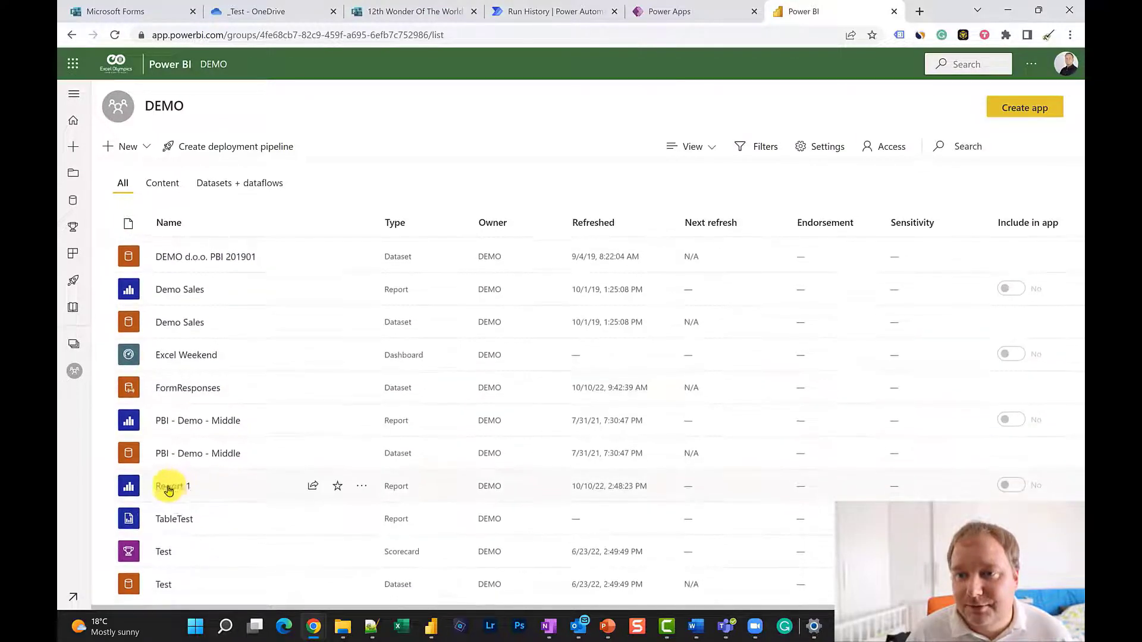
left_click(170, 483)
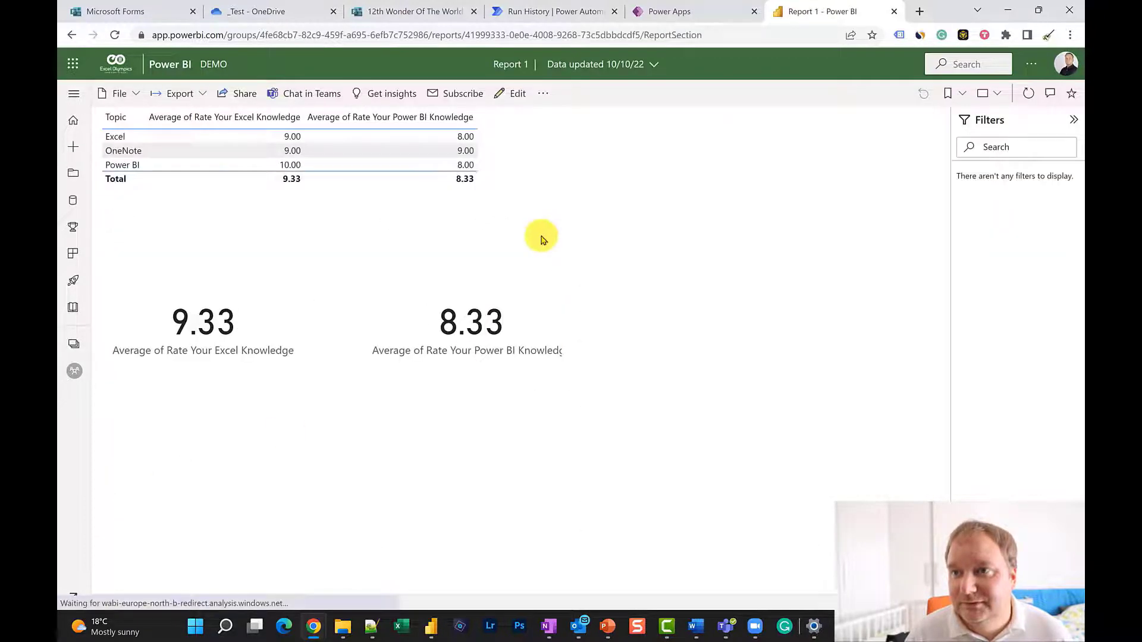
left_click(114, 34)
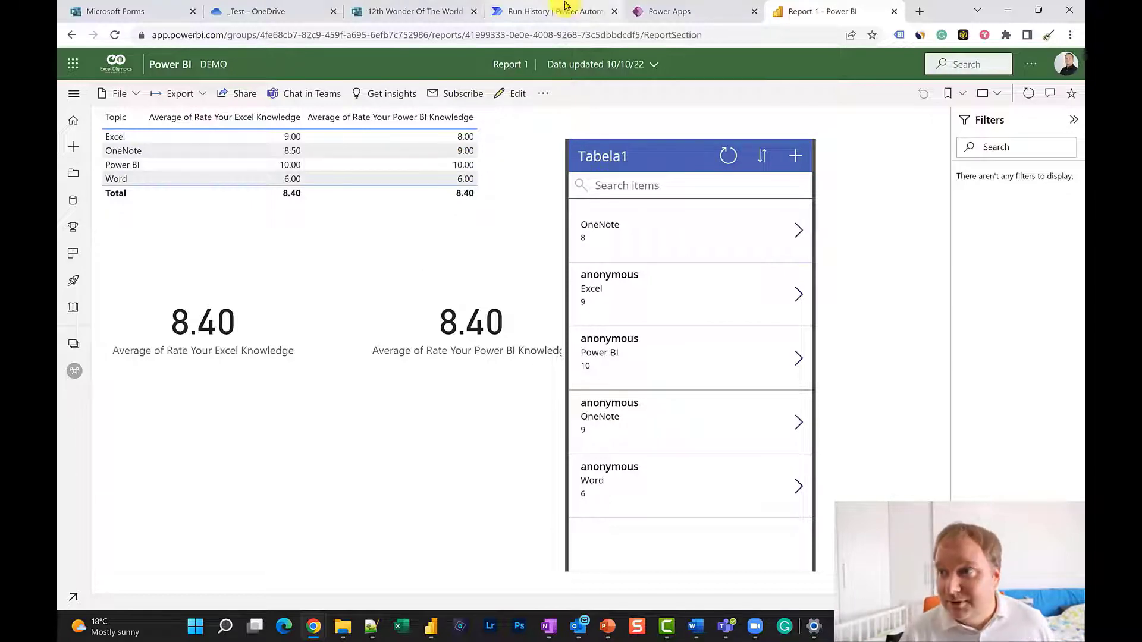
Move Report 1 into its own browser window and open the 12th Wonder of The World dashboard from the DEMO workspace
left_click(815, 13)
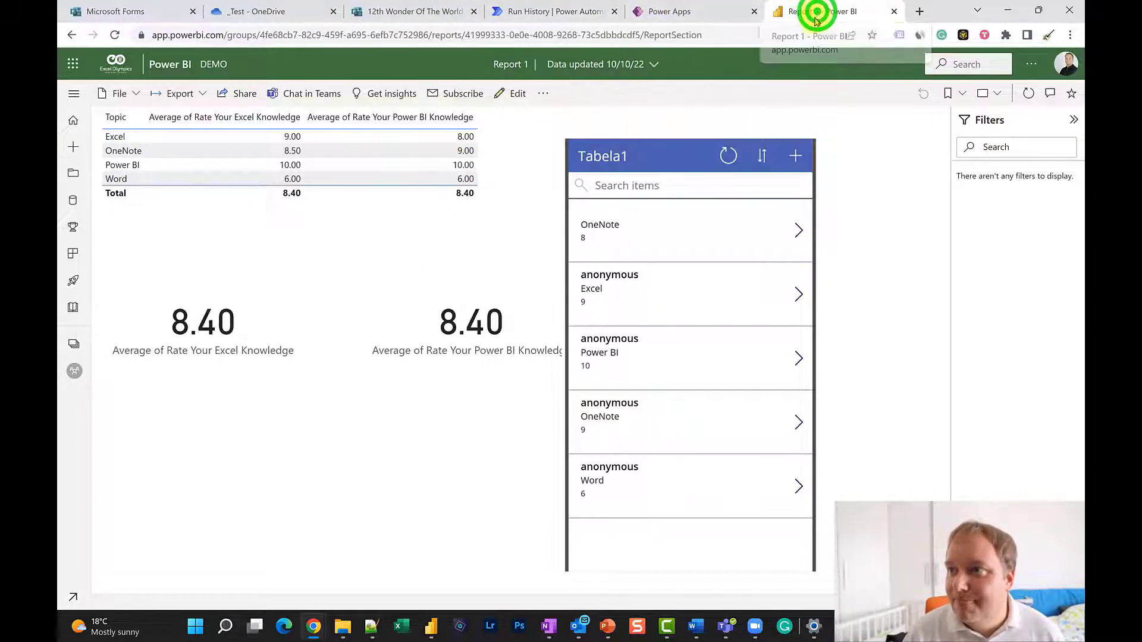
left_click_drag(766, 150, 833, 56)
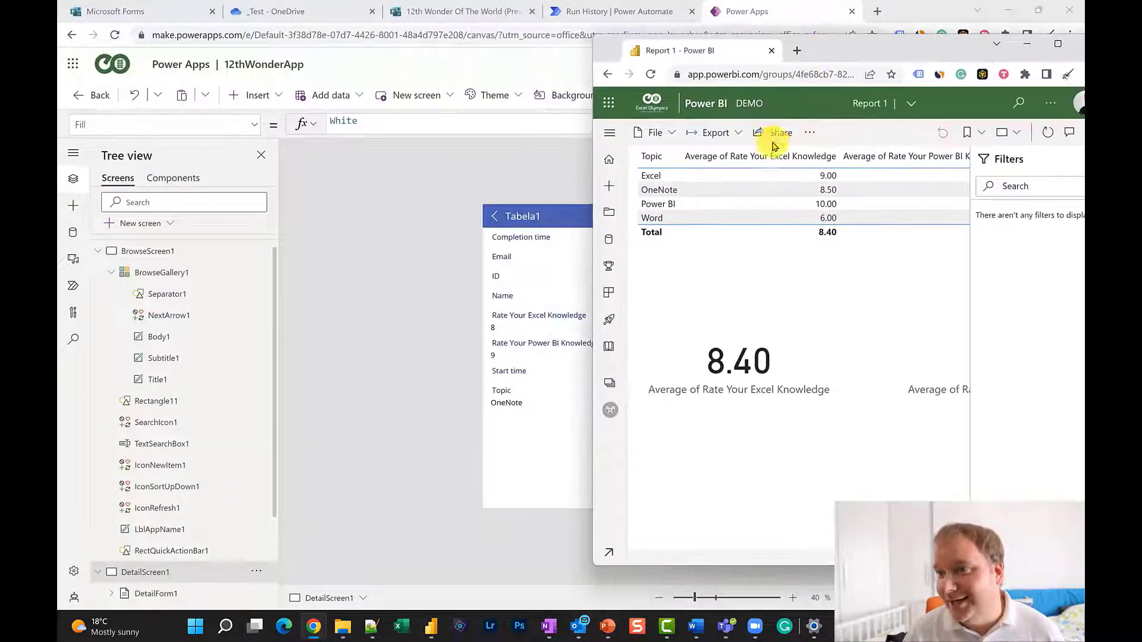
left_click(610, 381)
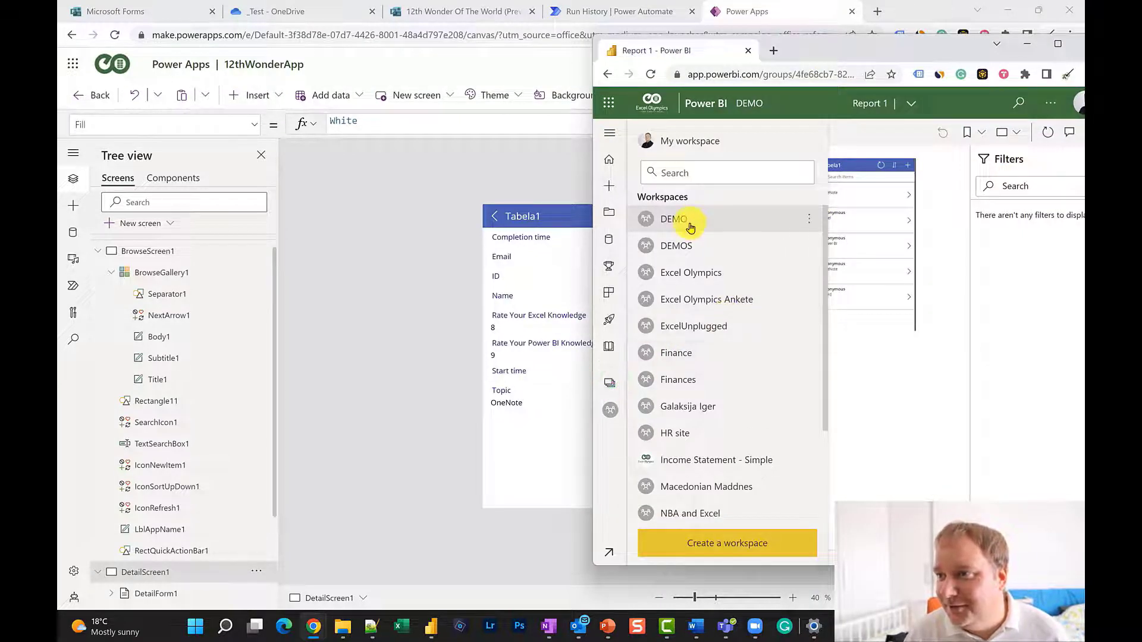
left_click(690, 227)
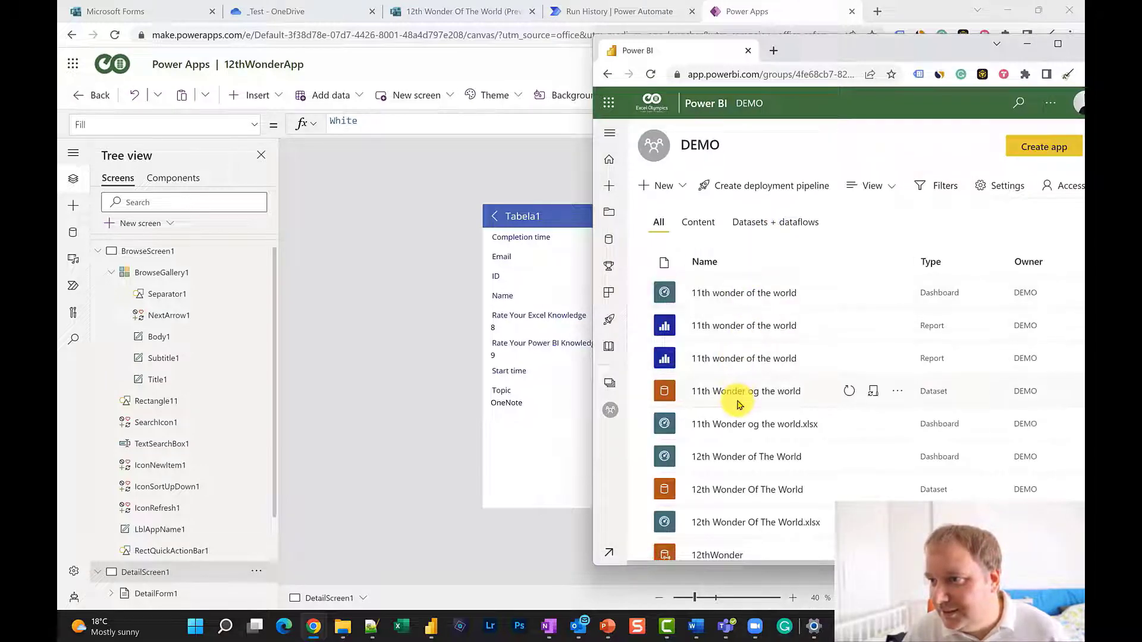
scroll(740, 404, "down", 1)
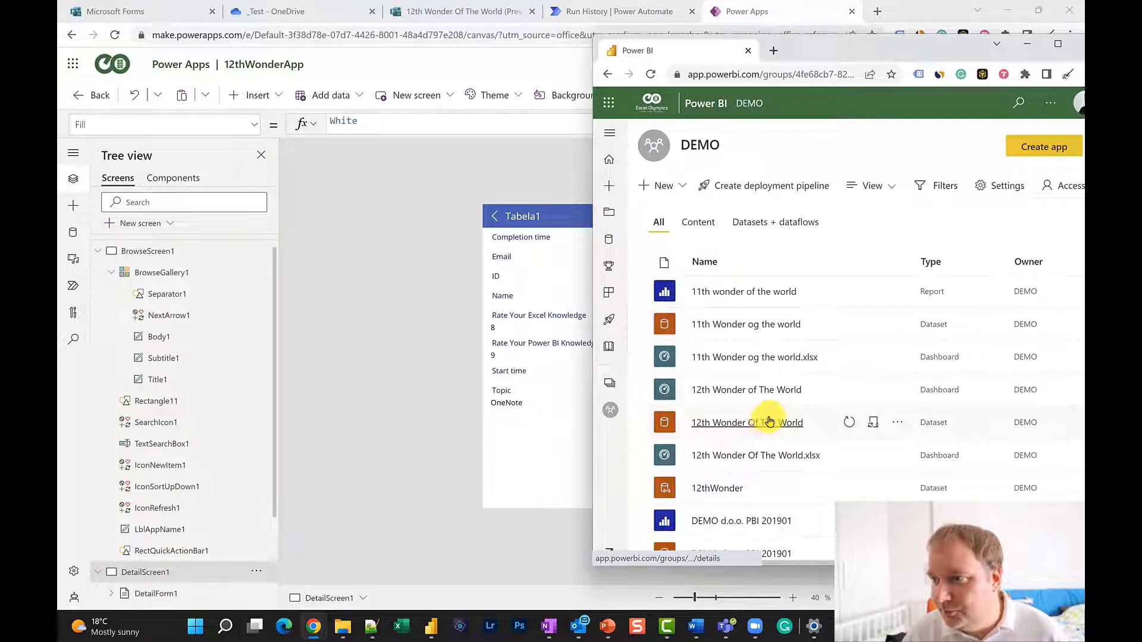
left_click(767, 459)
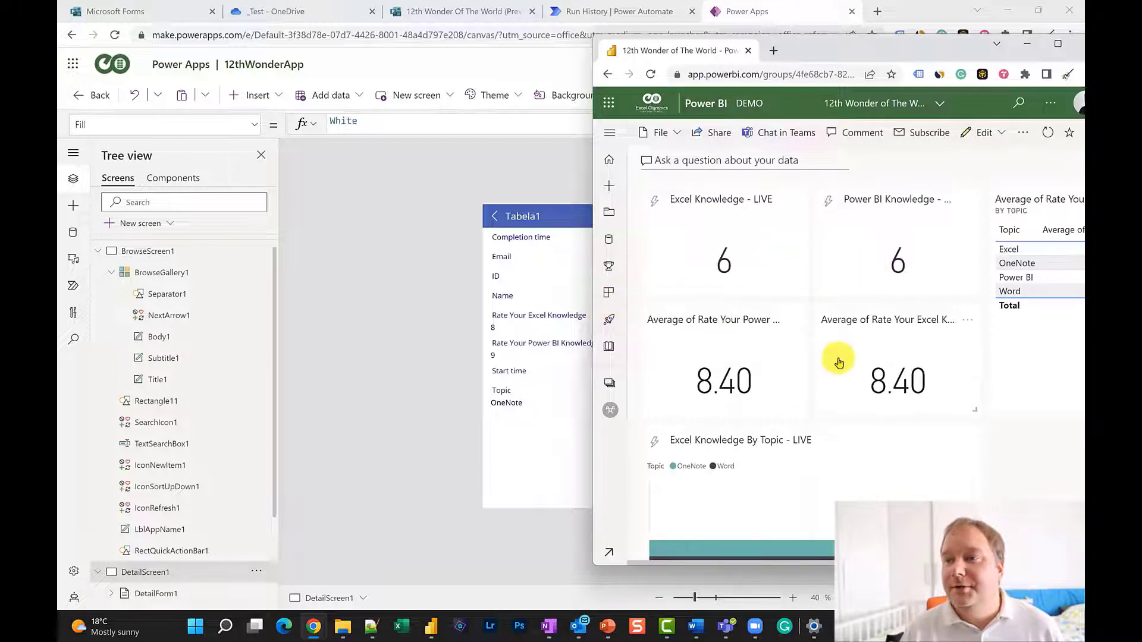
Bring the dashboard's browser window fully into view and maximize it
scroll(840, 362, "down", 1)
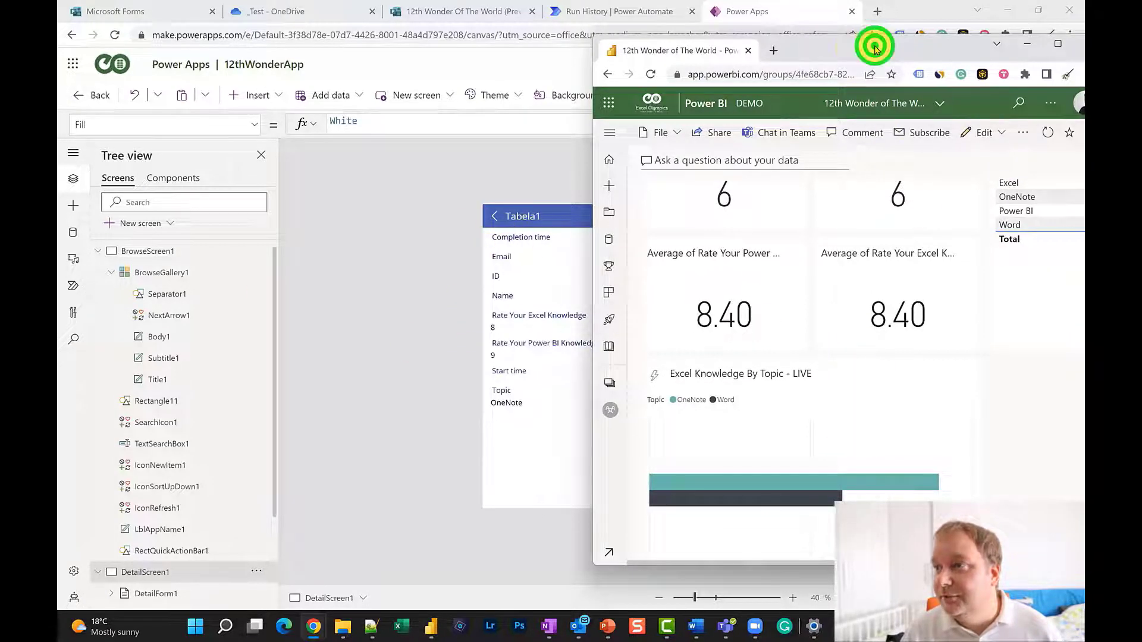
left_click_drag(875, 48, 603, 46)
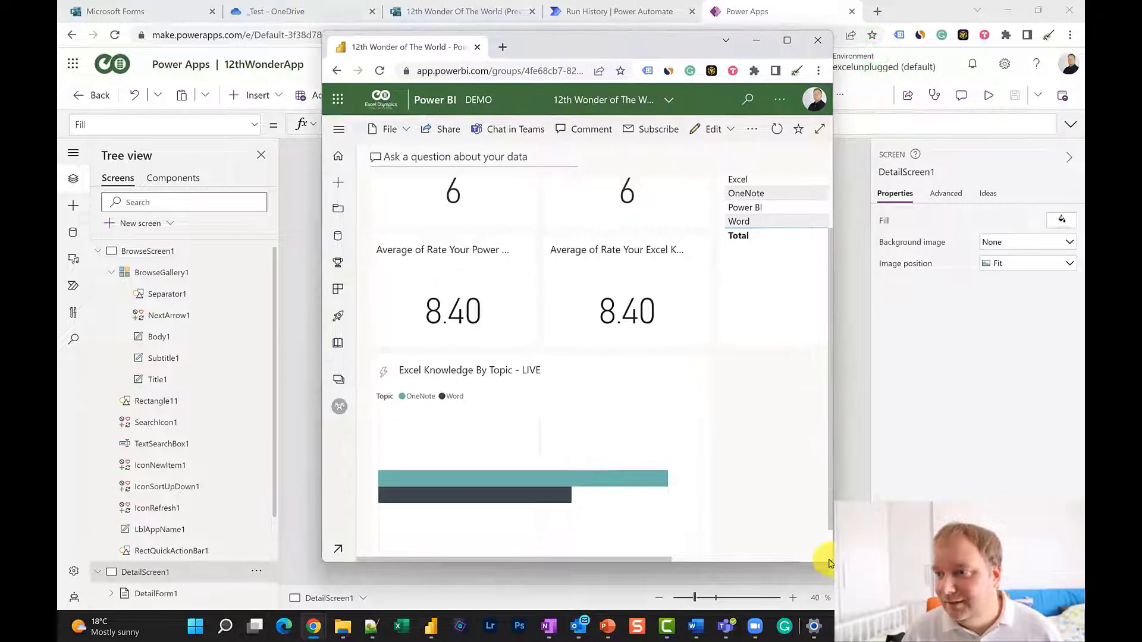
left_click(786, 43)
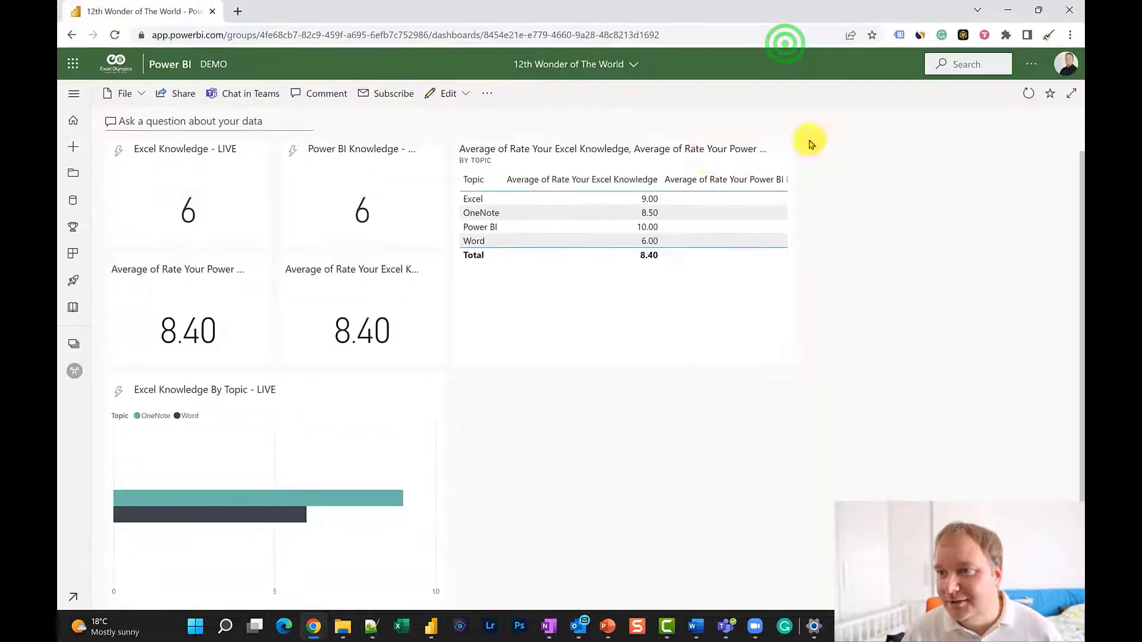
Start a custom streaming data tile from the 12thWonder dataset with Line chart as its visualization type
left_click(467, 97)
left_click(458, 118)
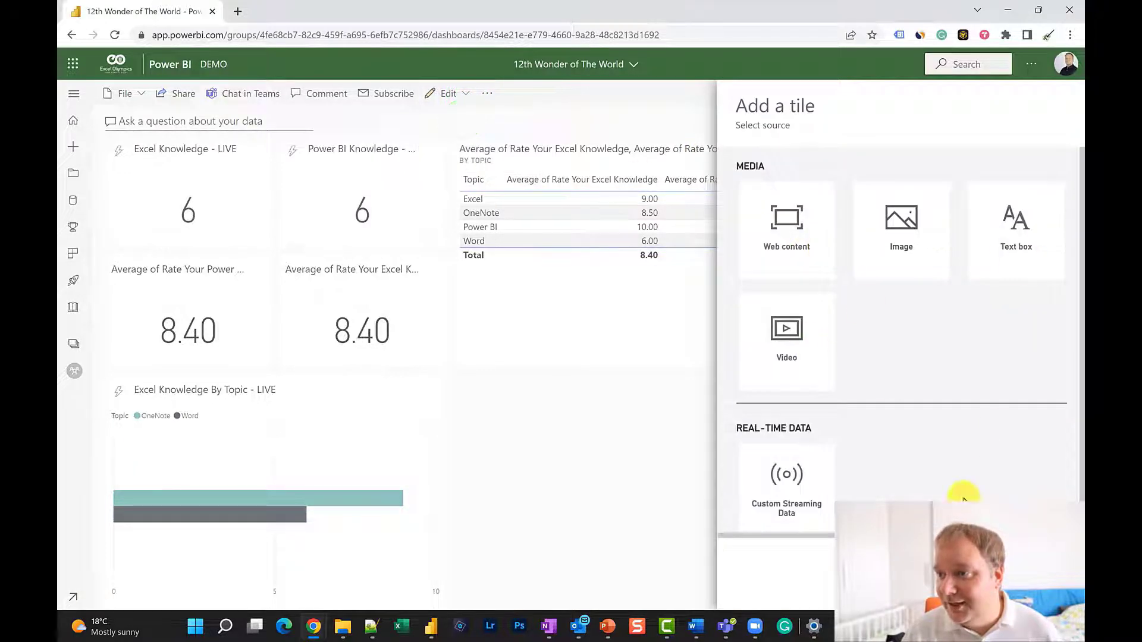
left_click(824, 490)
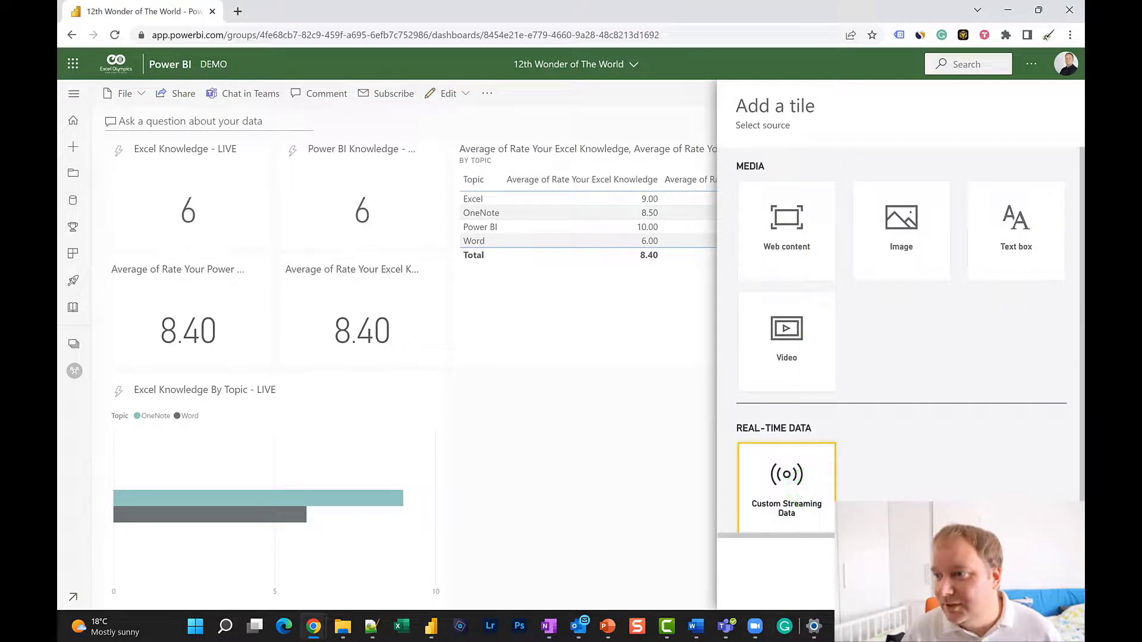
left_click(913, 263)
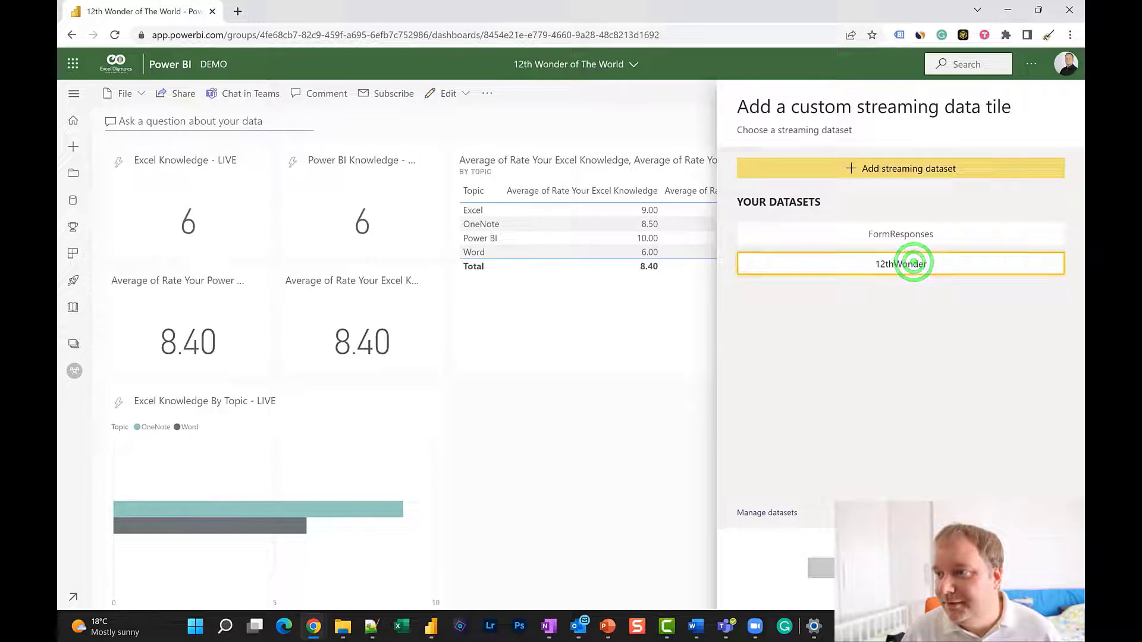
left_click(953, 215)
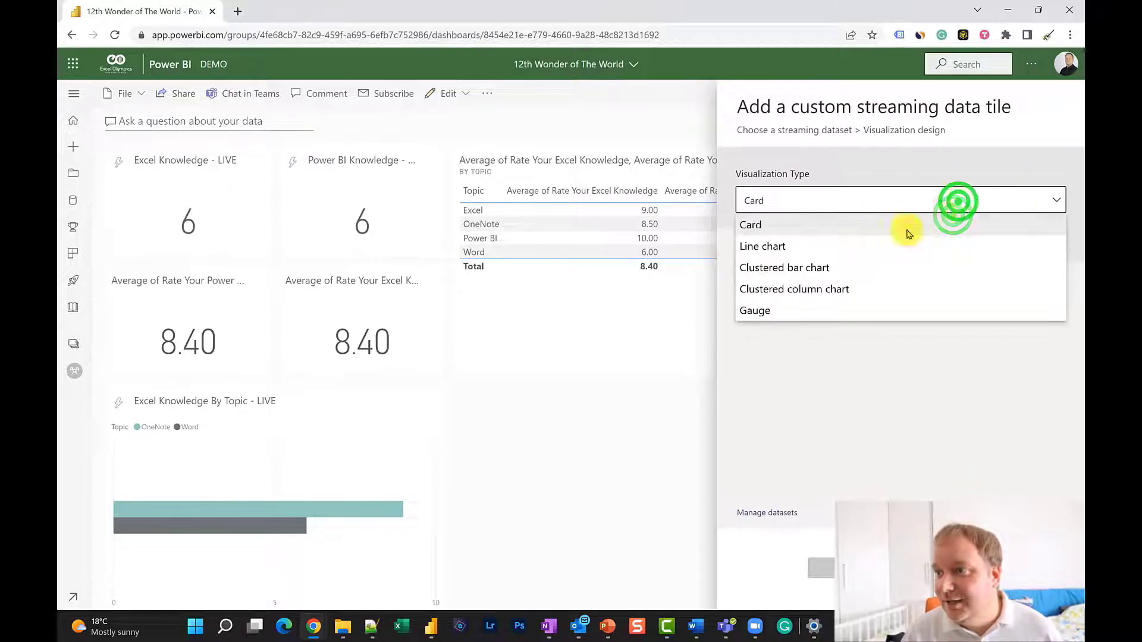
left_click(791, 244)
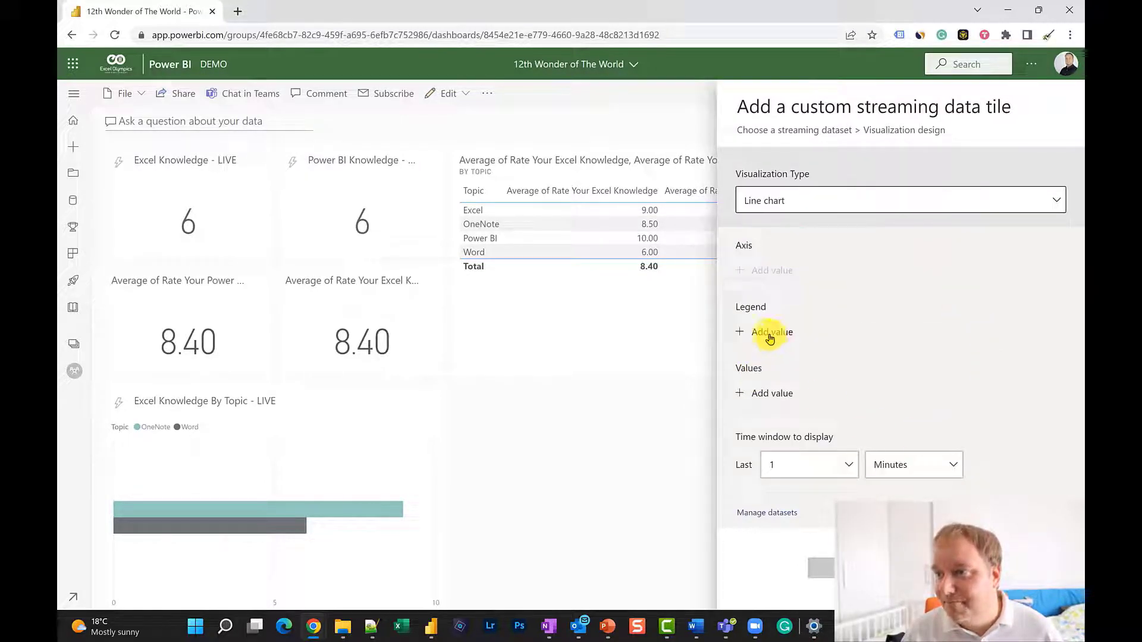
Assign Topic to the line chart's legend and Excel knowledge to its values
left_click(769, 333)
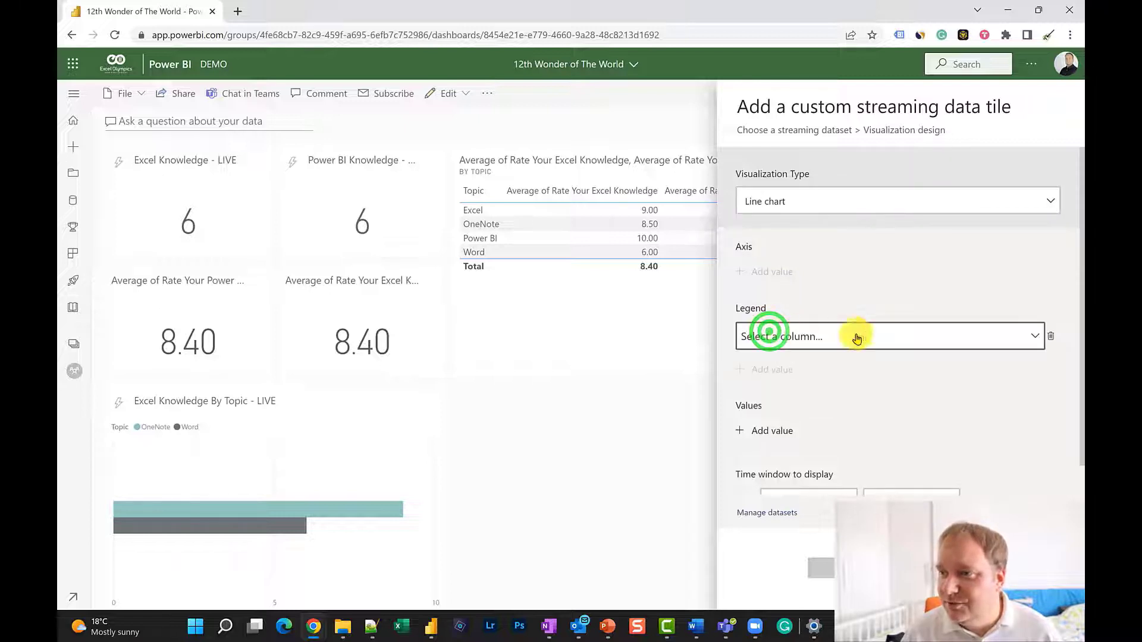
left_click(1036, 338)
left_click(842, 359)
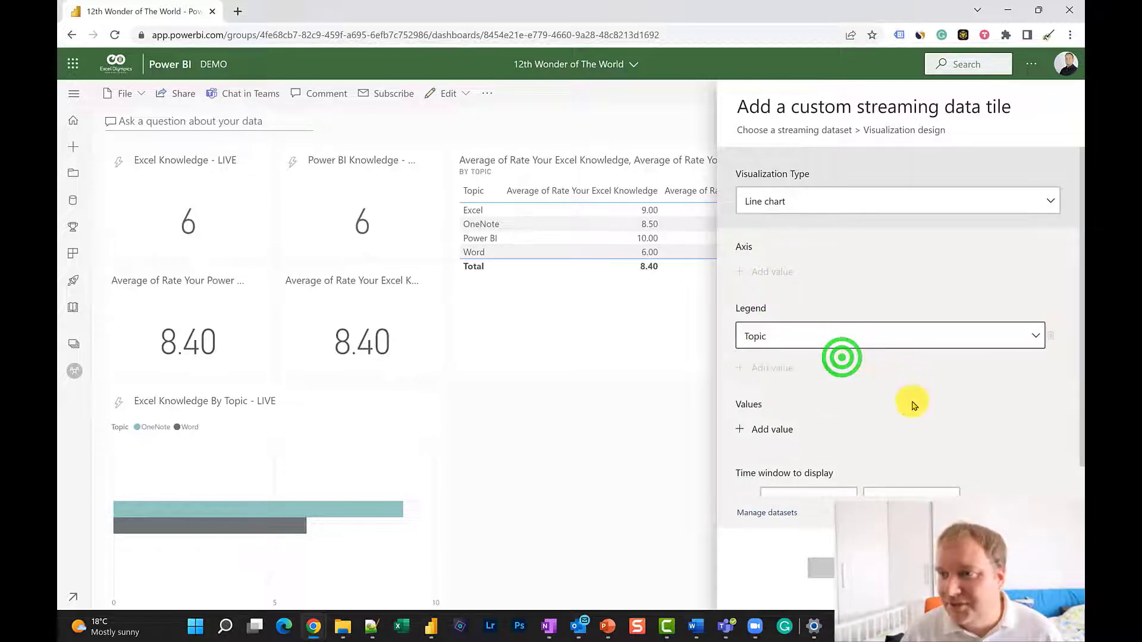
left_click(774, 430)
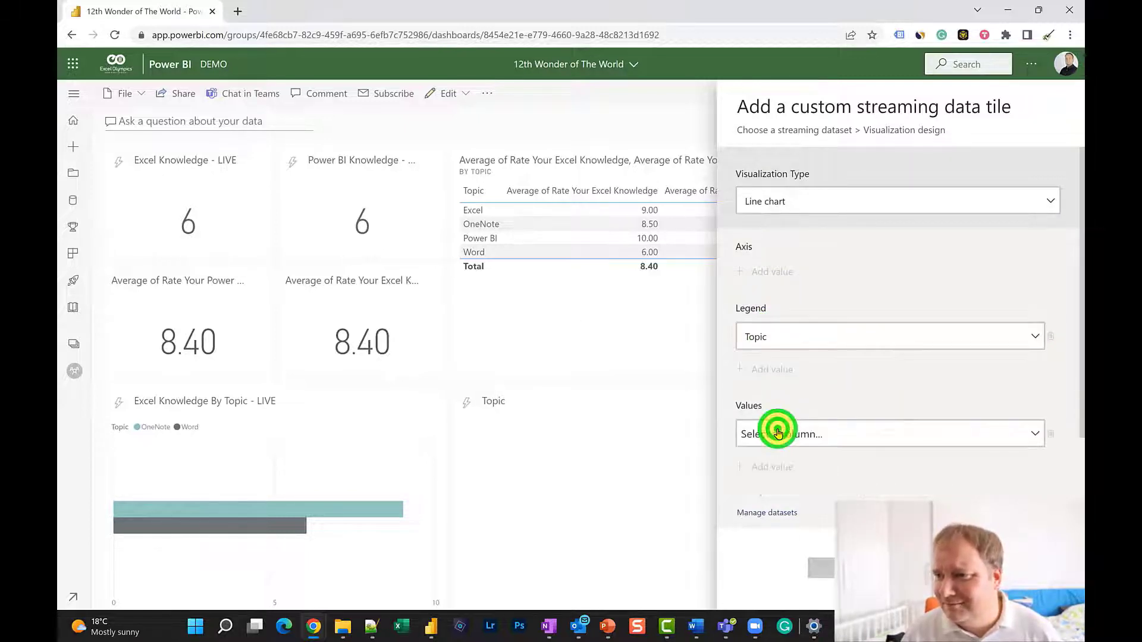
left_click(1036, 434)
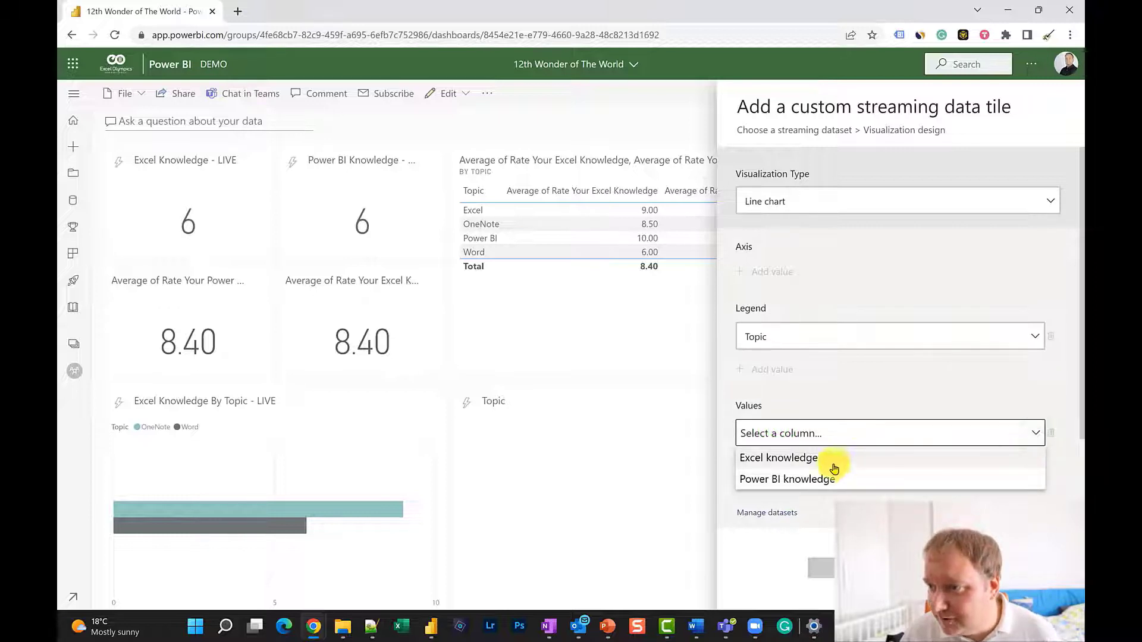
left_click(806, 458)
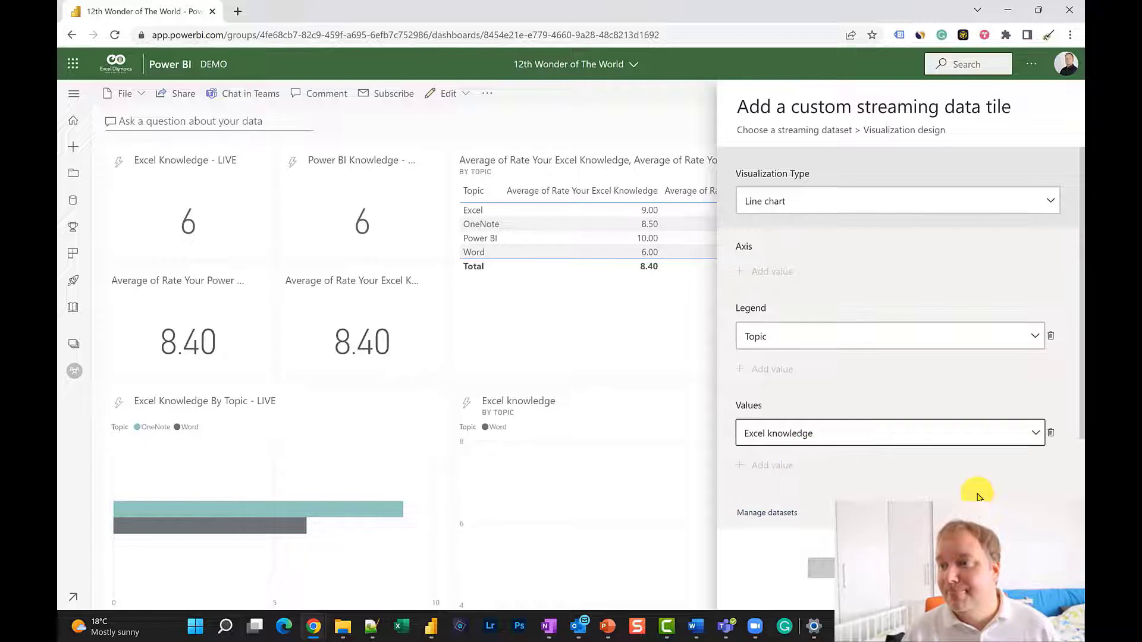
Set the line chart's time window to the last 5 minutes, add the tile without a custom title and dismiss the notice
scroll(979, 491, "down", 2)
left_click(843, 472)
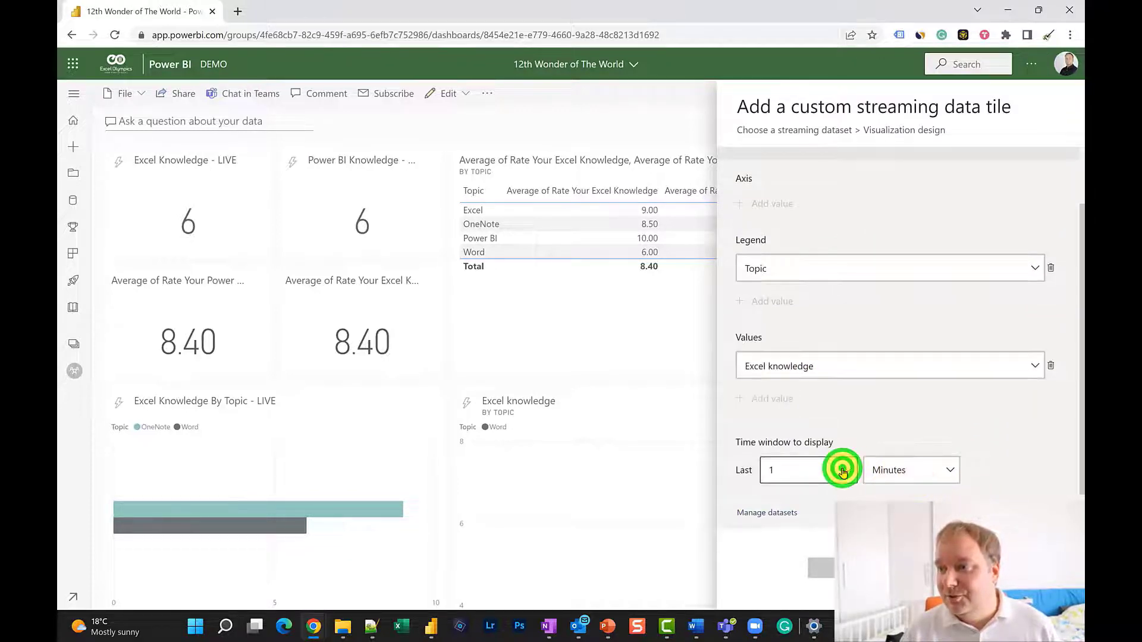
left_click(806, 341)
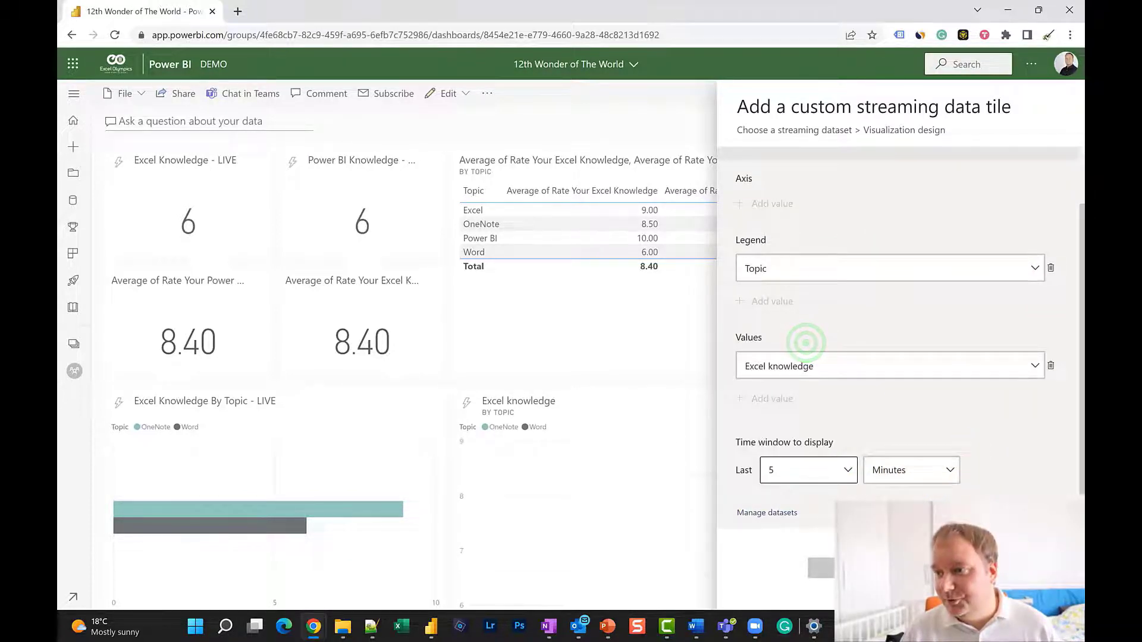
left_click(875, 568)
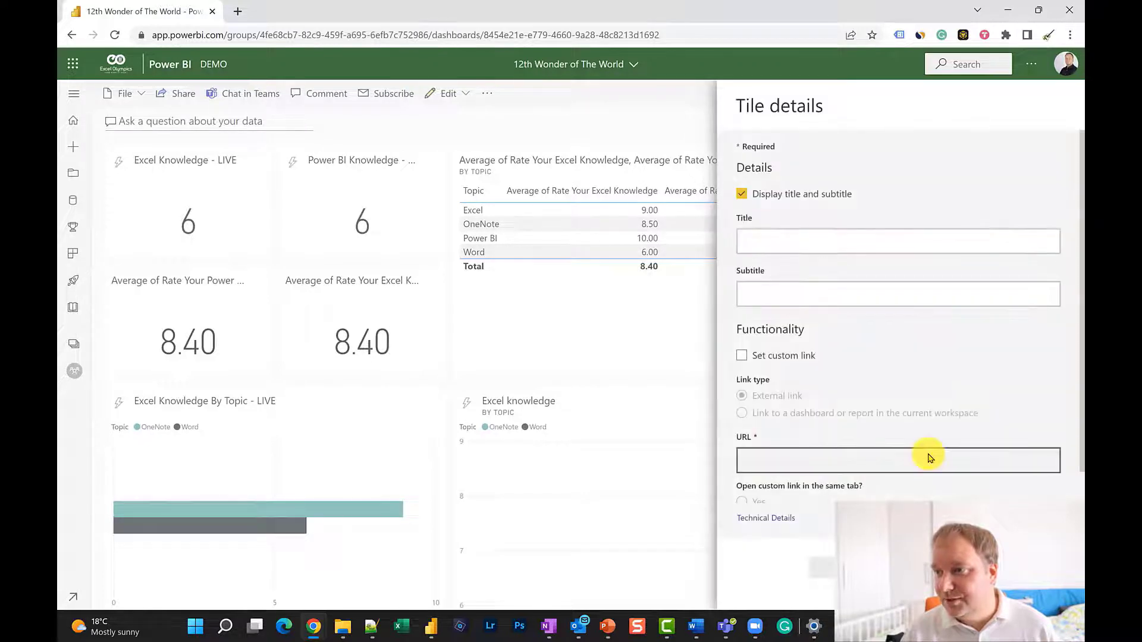
scroll(930, 455, "down", 1)
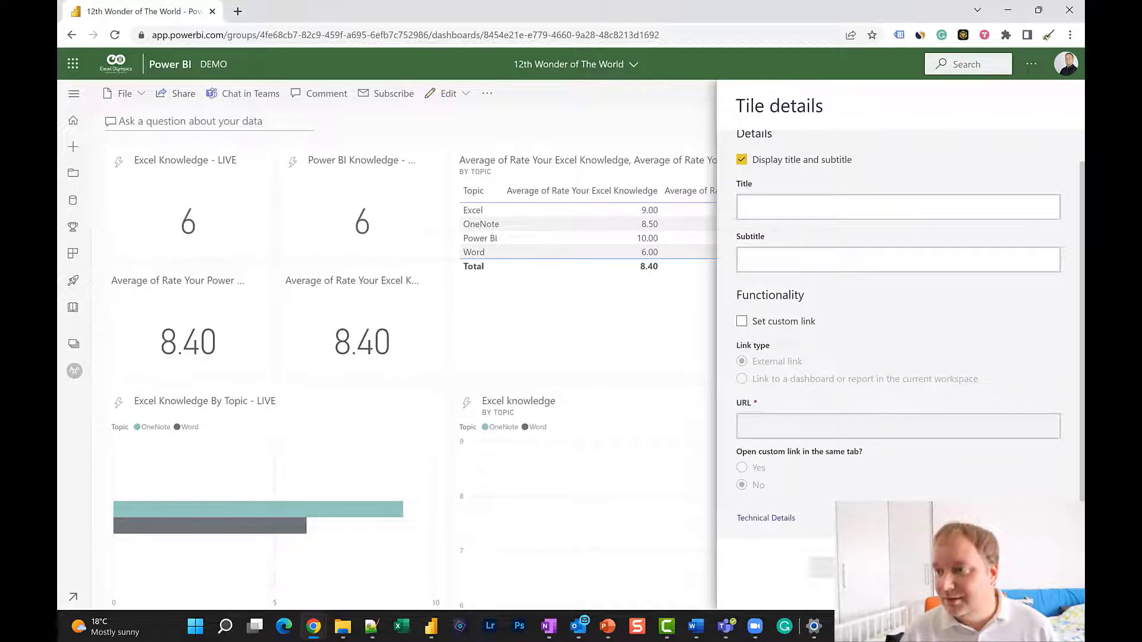
left_click(857, 568)
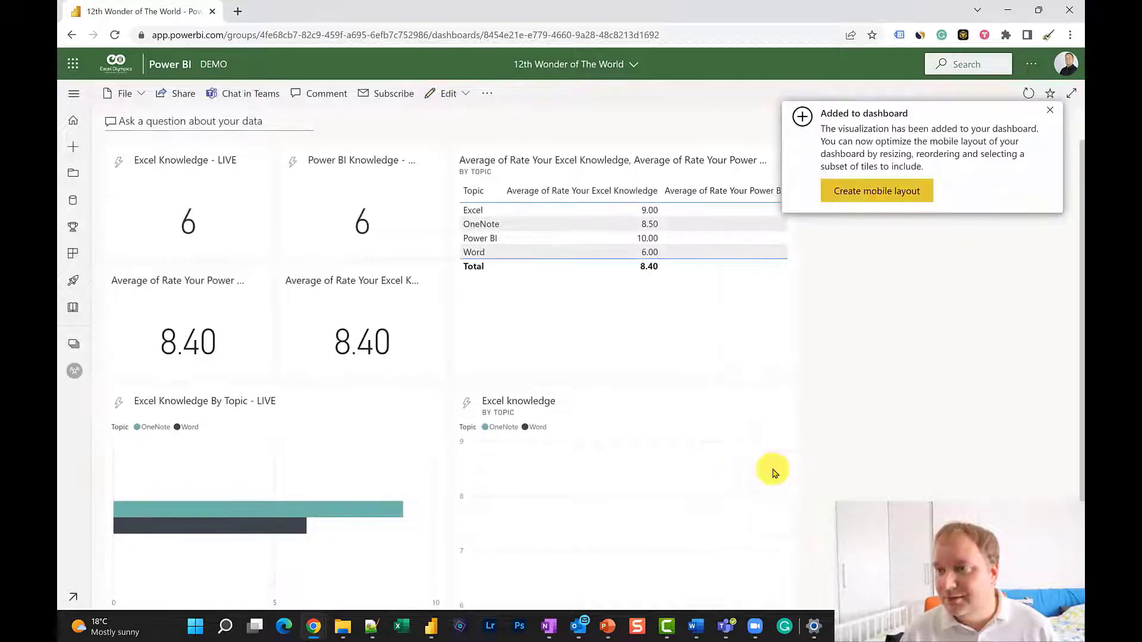
left_click(1051, 114)
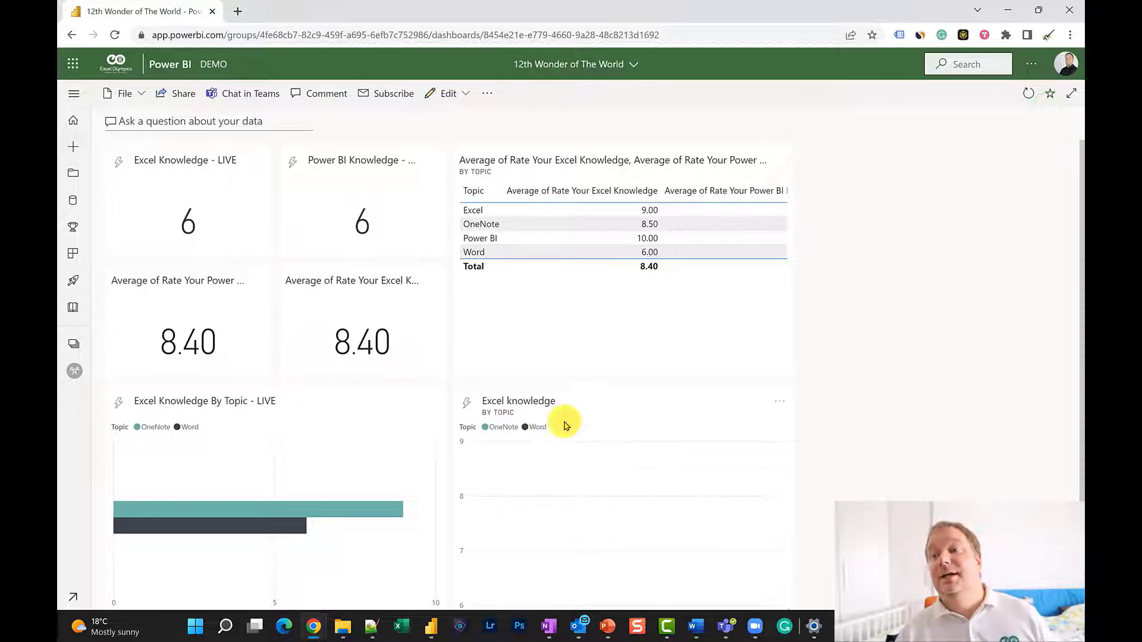
Restore the dashboard's window to a smaller size over Power Apps, then widen it and extend it down to the taskbar
left_click_drag(493, 14, 837, 26)
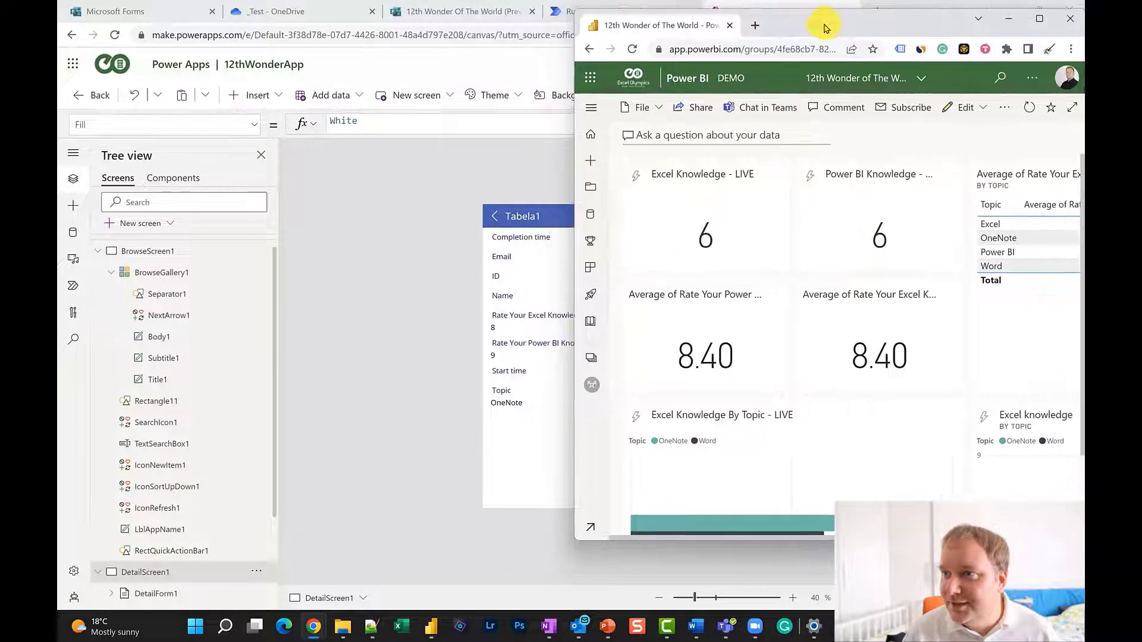
left_click_drag(571, 288, 314, 280)
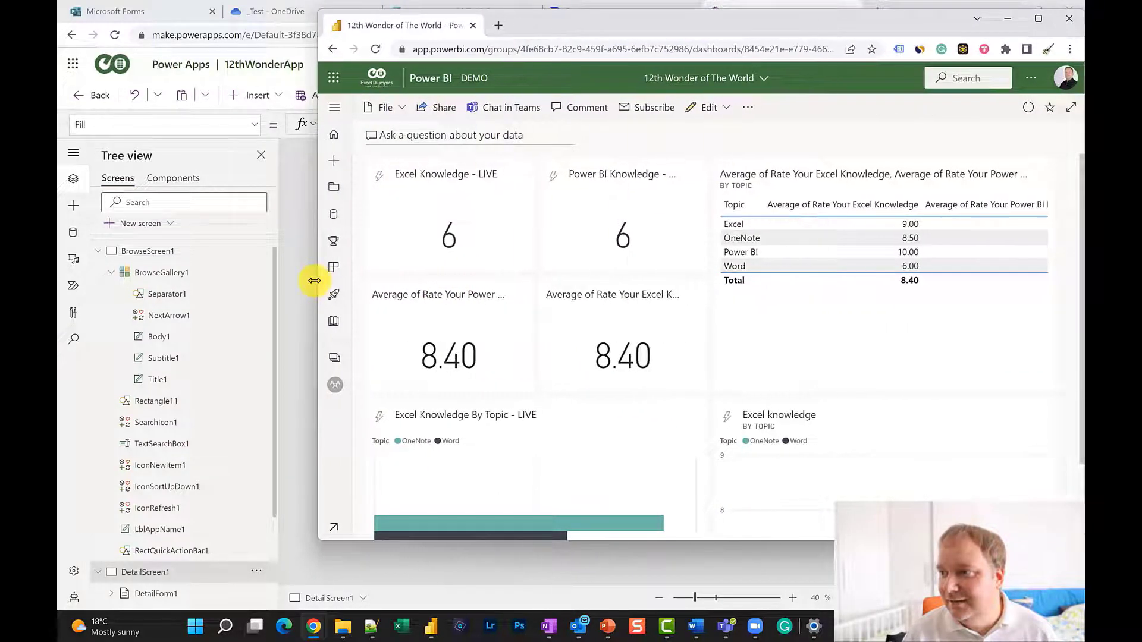
left_click_drag(813, 541, 816, 599)
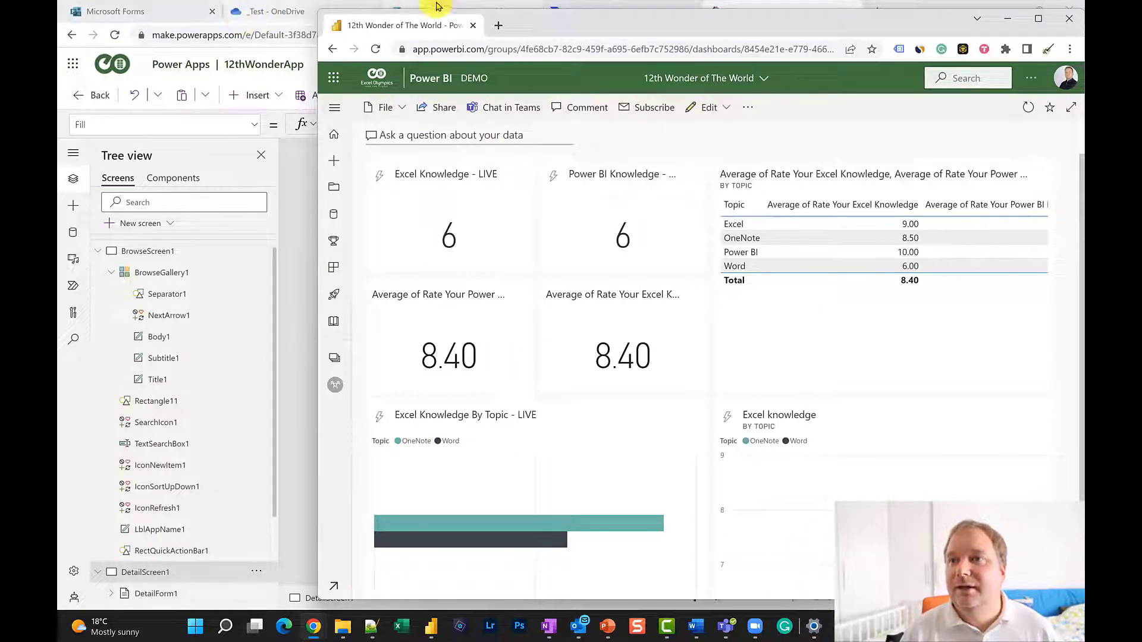
Switch to the 12th Wonder Of The World form preview and shrink its window to a tall, narrow size alongside the dashboard
left_click(149, 12)
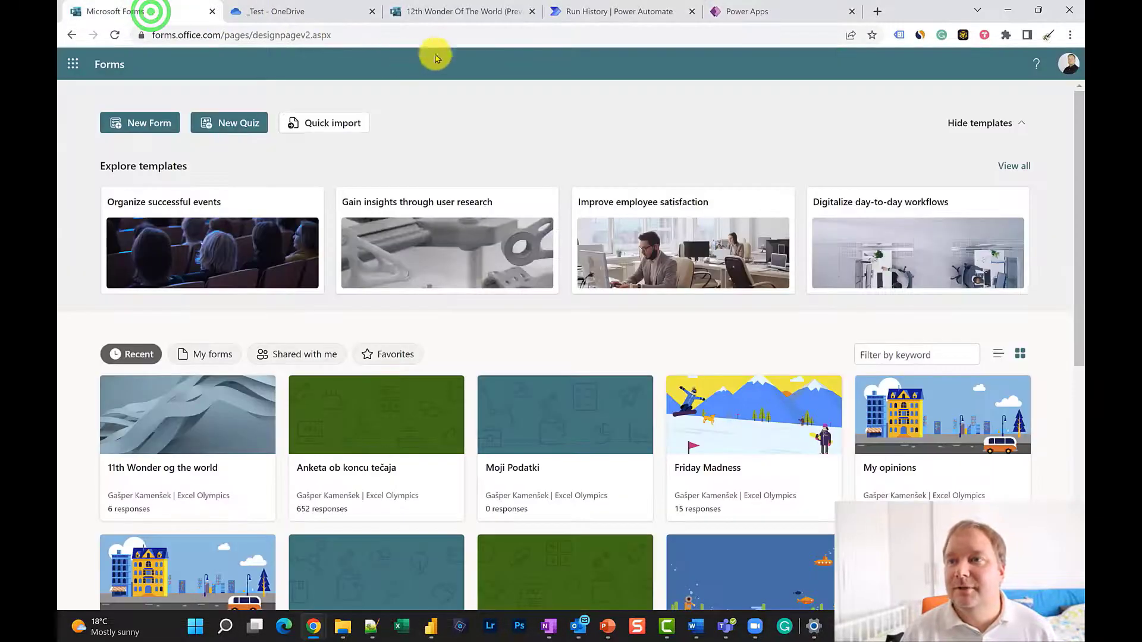
left_click(451, 20)
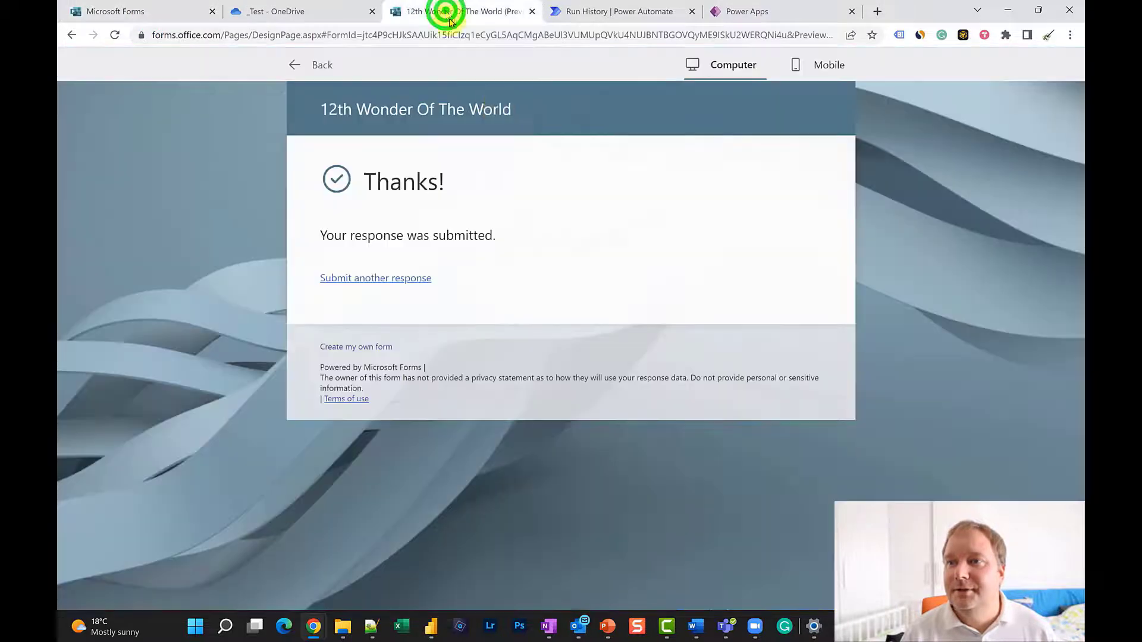
left_click(1038, 9)
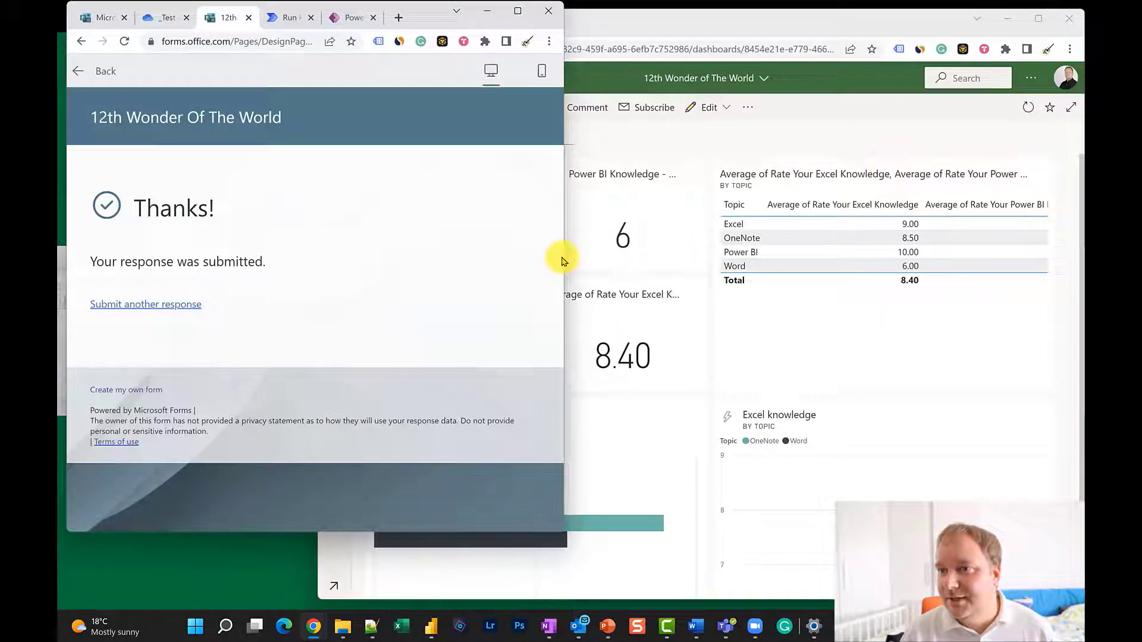
left_click_drag(565, 256, 402, 272)
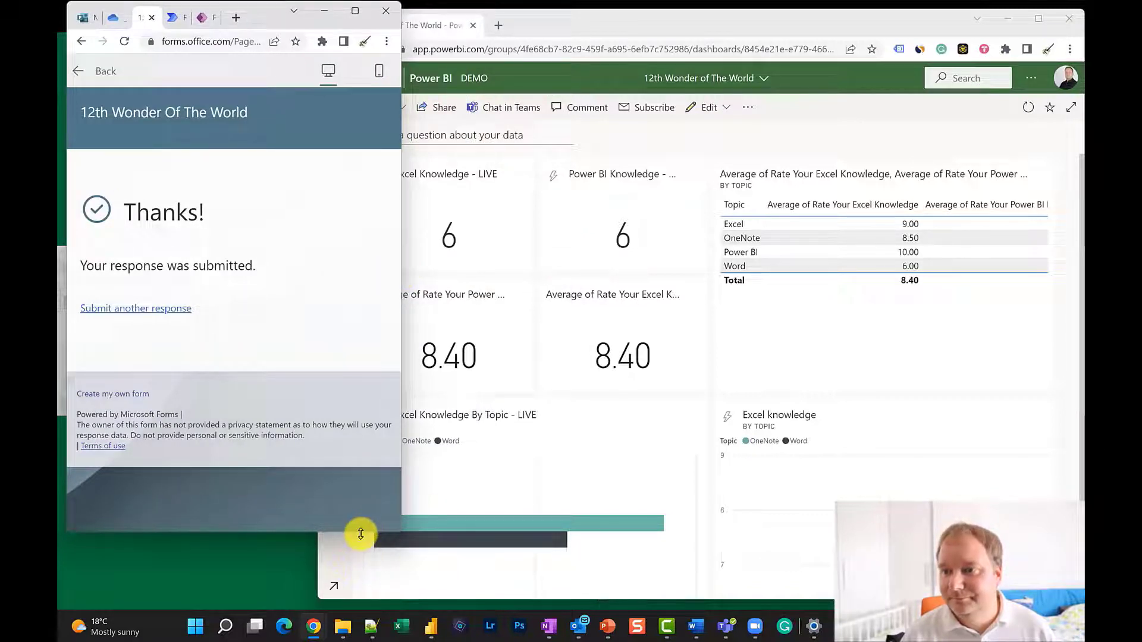
left_click_drag(361, 555, 361, 583)
Submit another form response with topic Excel, Excel knowledge 9 and Power BI knowledge 8
left_click(153, 309)
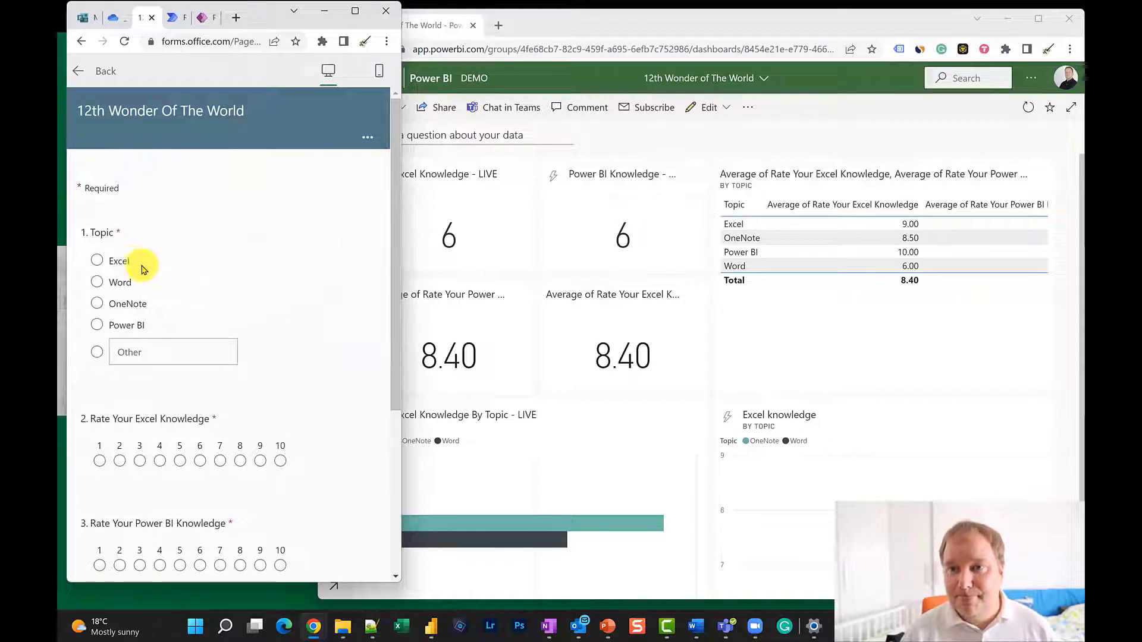
left_click(119, 262)
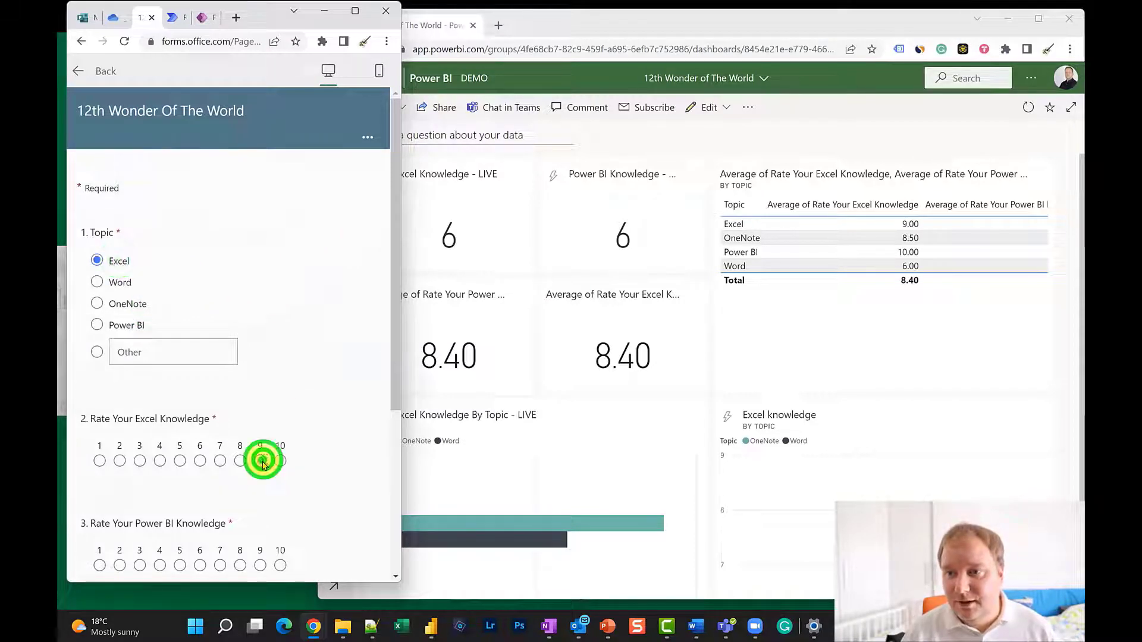
left_click(240, 566)
scroll(333, 529, "down", 1)
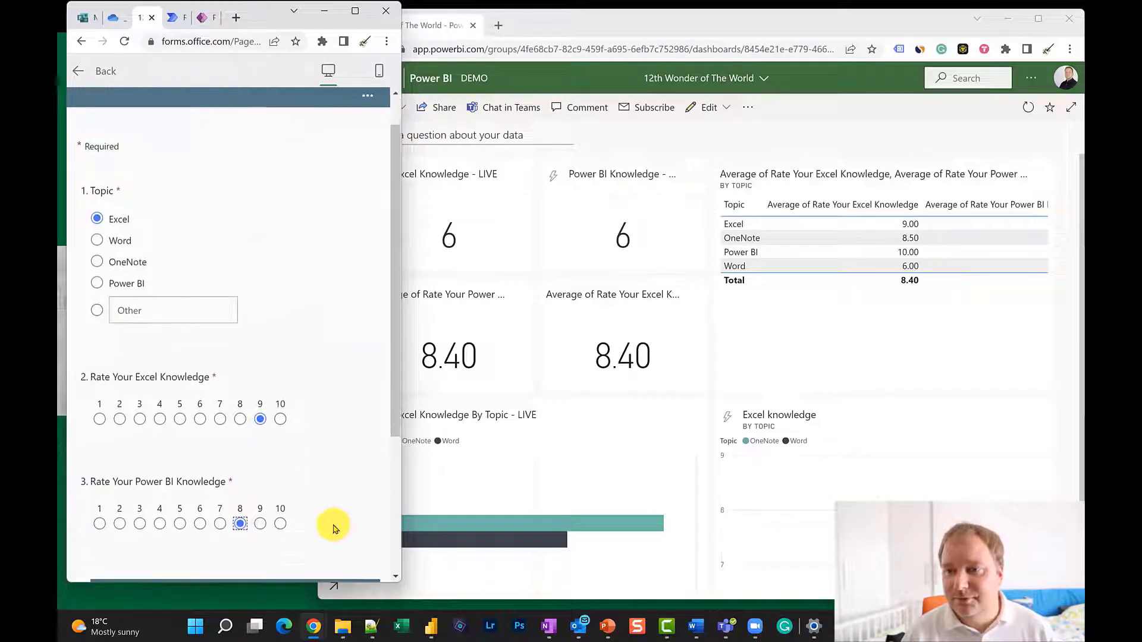
left_click(273, 566)
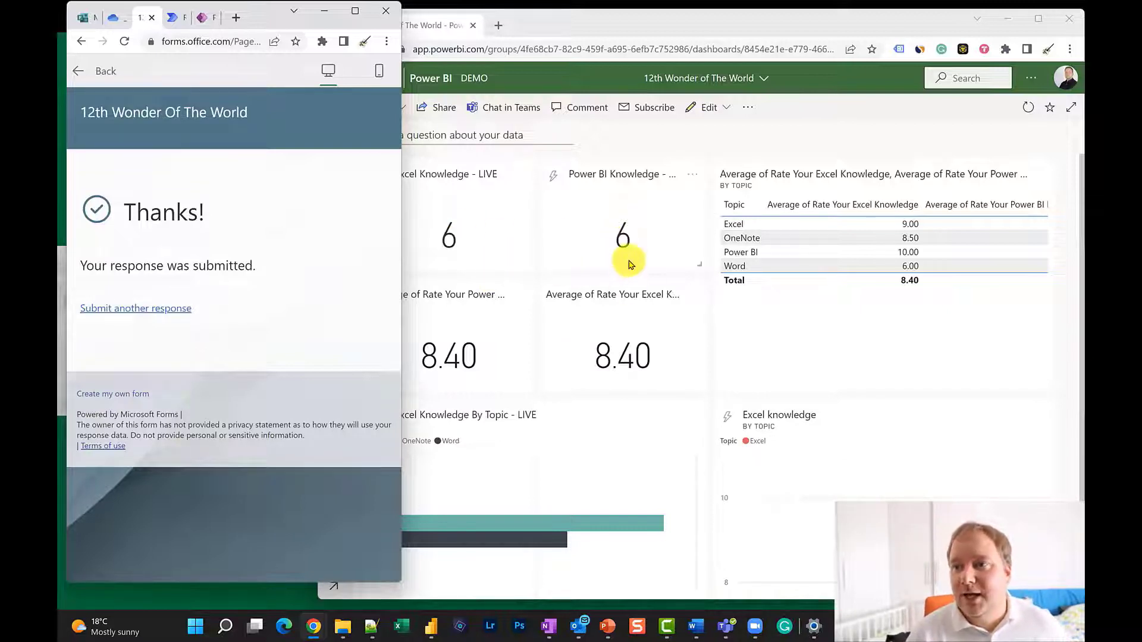
Submit another form response with topic Power BI, Excel knowledge 8 and Power BI knowledge 9
left_click(164, 310)
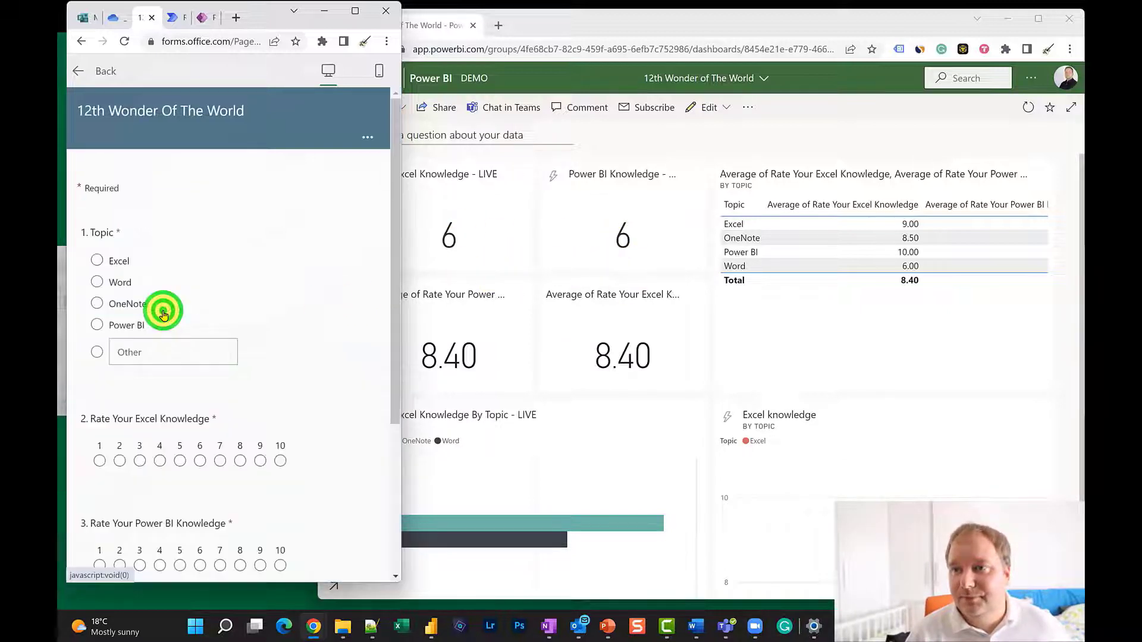
left_click(116, 324)
left_click(239, 461)
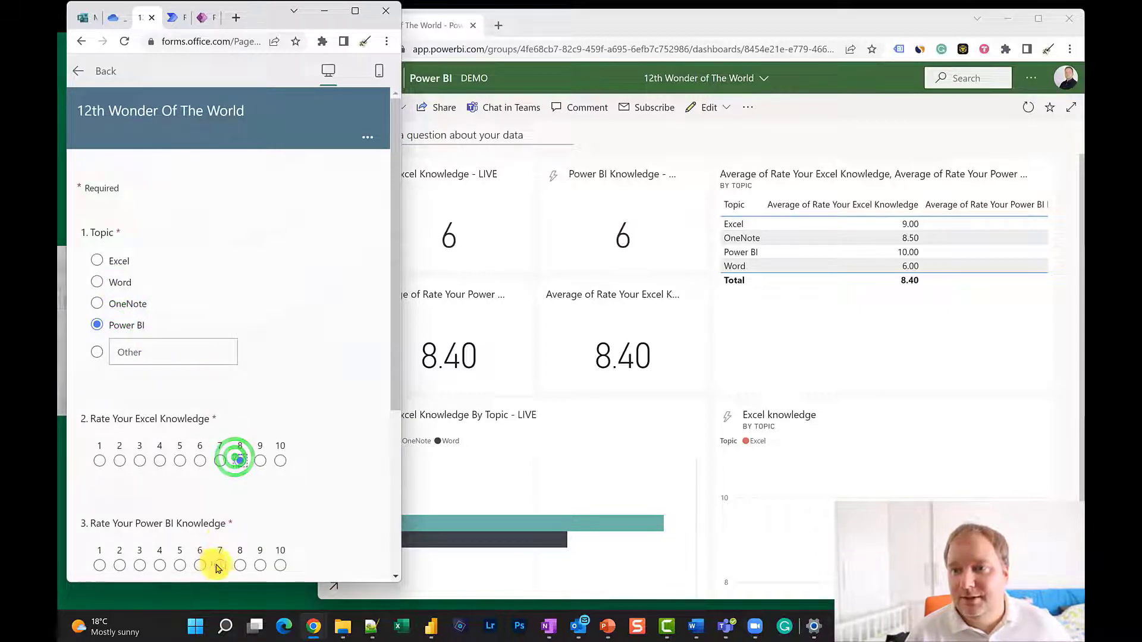
left_click(218, 564)
scroll(307, 561, "down", 4)
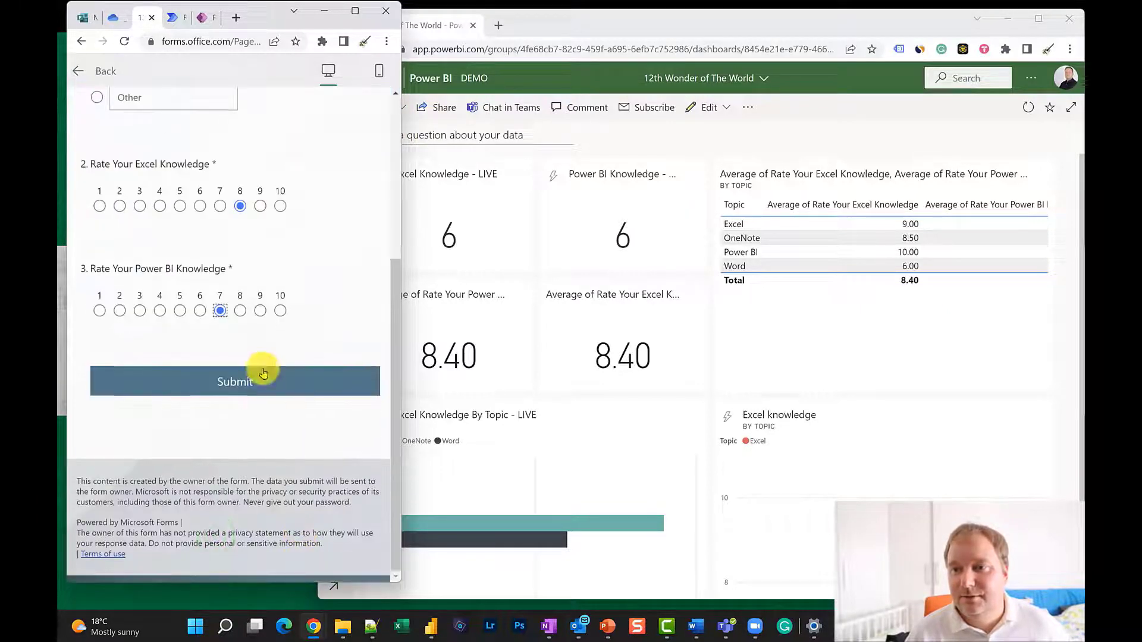
left_click(261, 311)
left_click(250, 376)
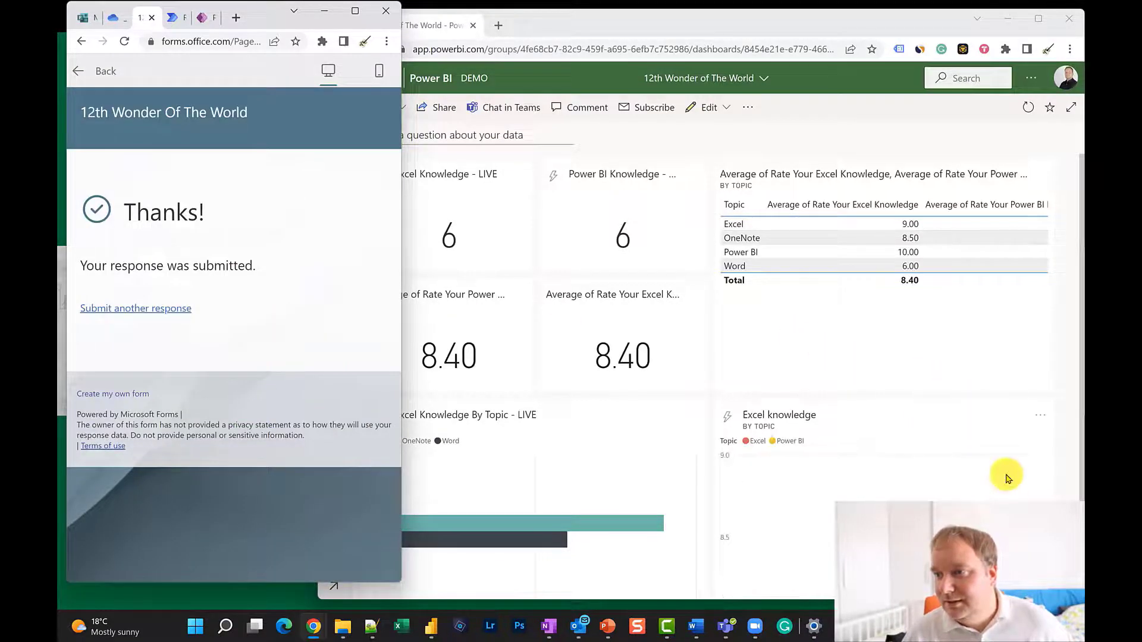
Reload the dashboard to check its live tiles and narrow its window so it sits beside the form without overlap
scroll(1006, 479, "down", 1)
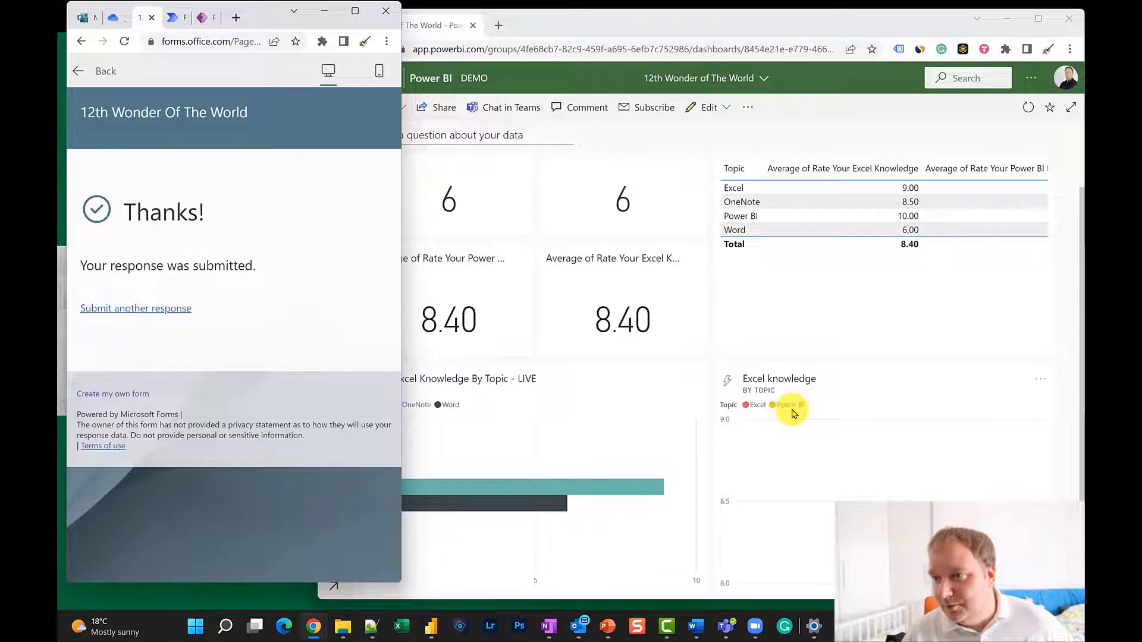
scroll(581, 209, "up", 1)
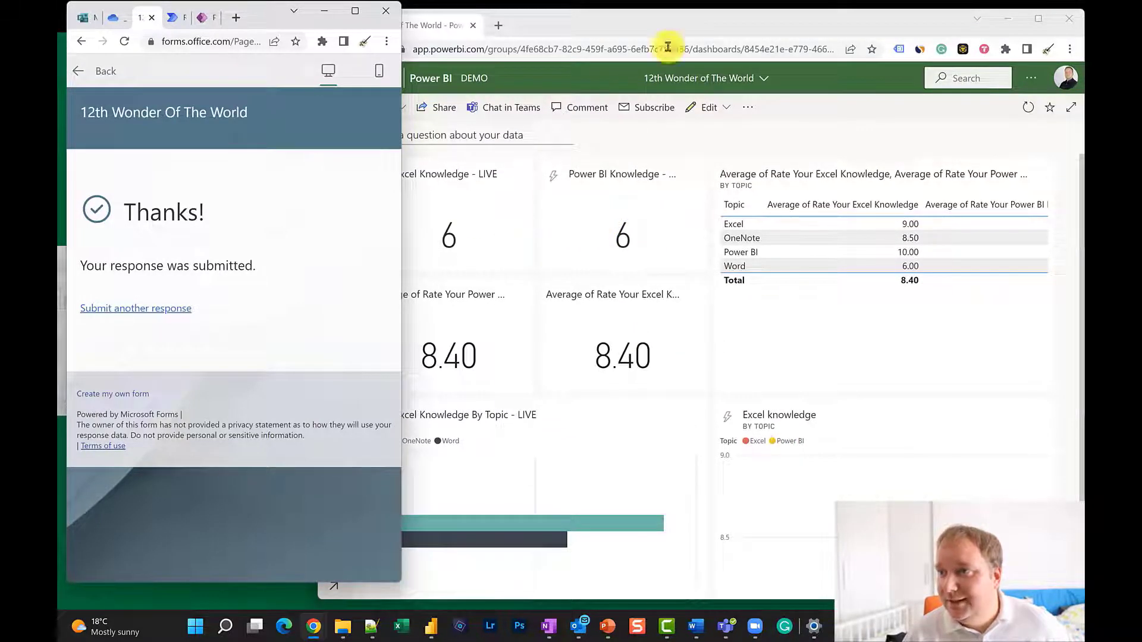
left_click(642, 20)
left_click(374, 49)
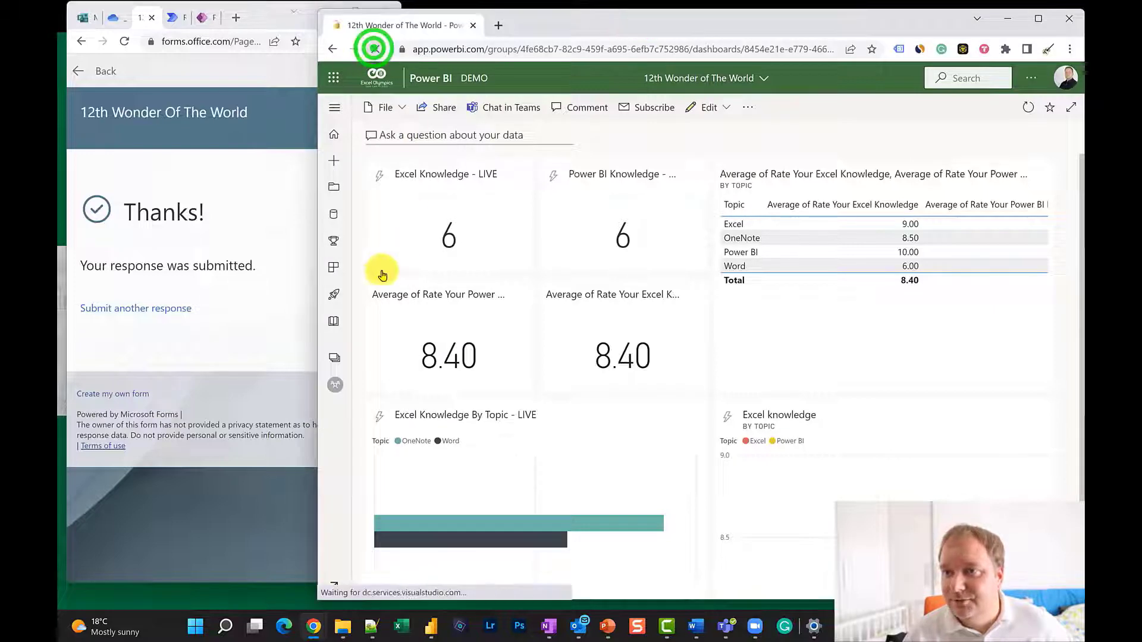
left_click_drag(316, 265, 407, 234)
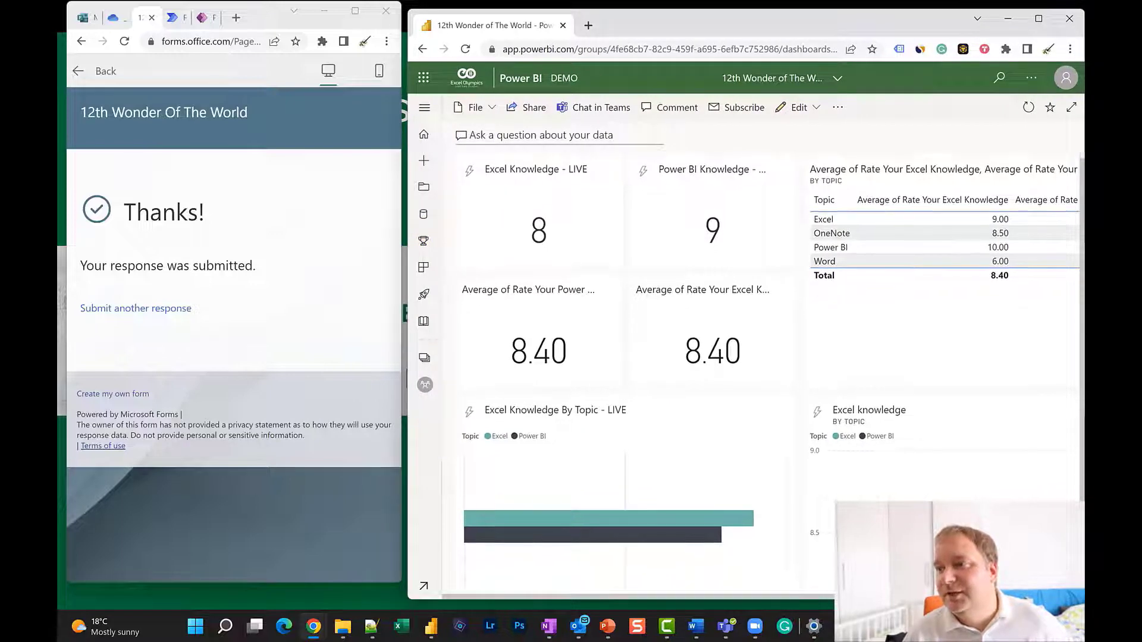
scroll(774, 372, "down", 1)
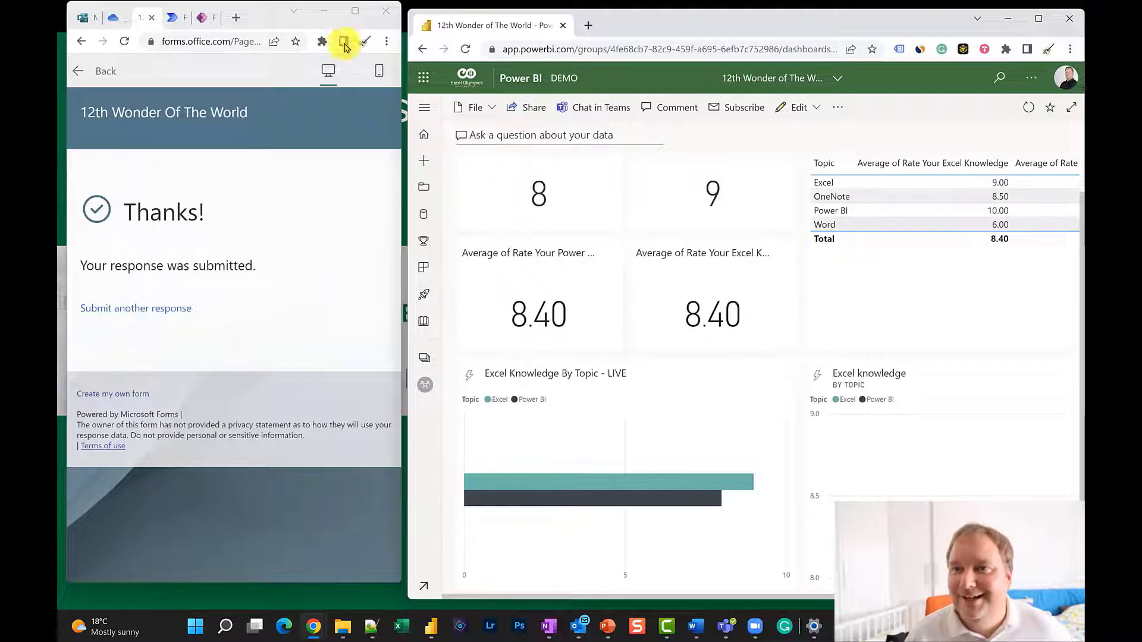
Submit another form response with topic Word, Excel knowledge 7 and Power BI knowledge 9
left_click(161, 309)
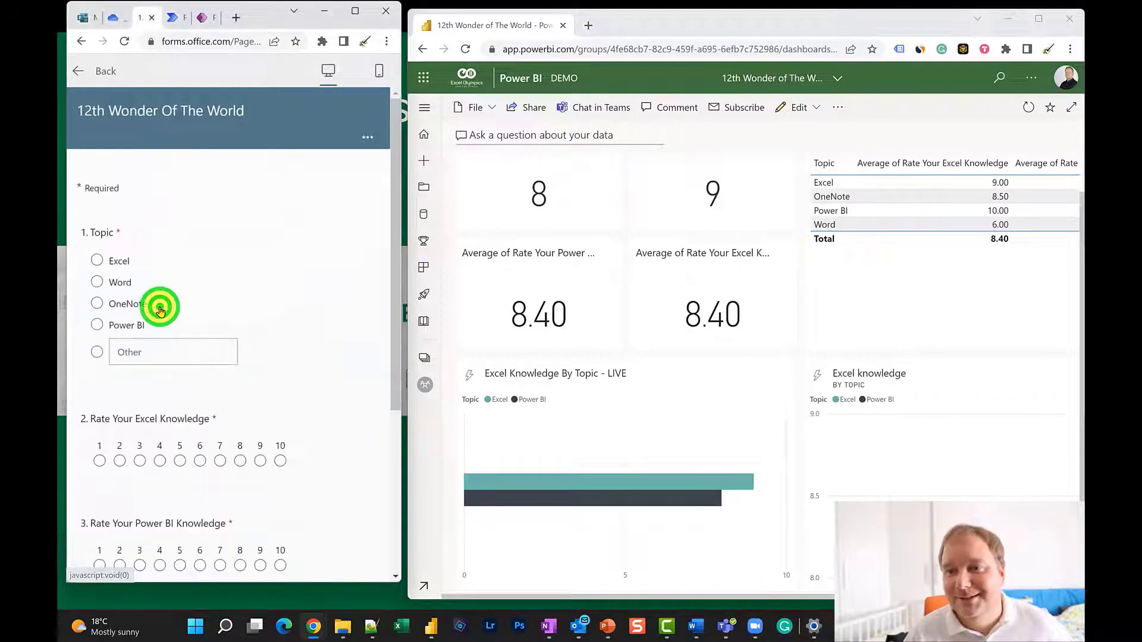
left_click(130, 287)
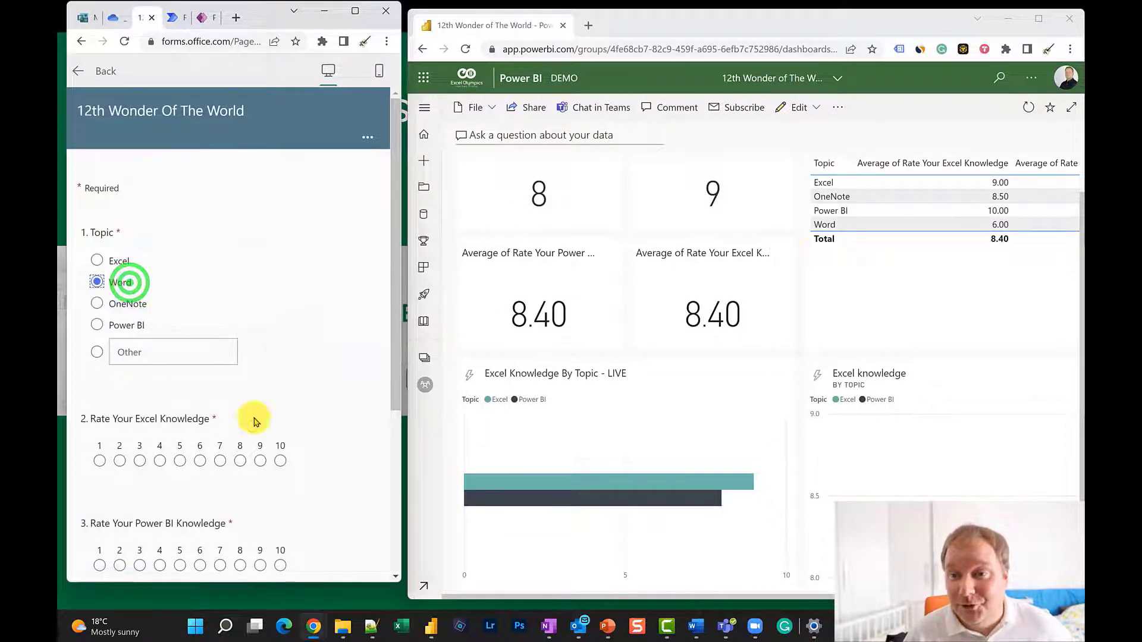
left_click(260, 566)
scroll(256, 563, "down", 1)
left_click(234, 573)
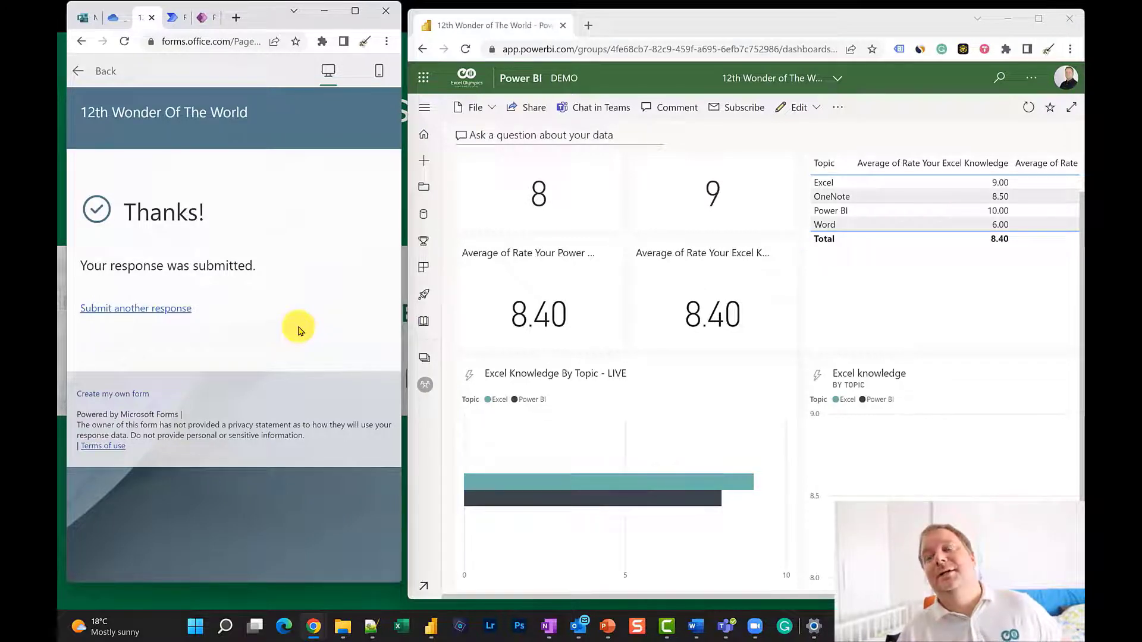
Reload the dashboard to check the live tiles, minimize the form's window and maximize the dashboard's window
left_click(779, 21)
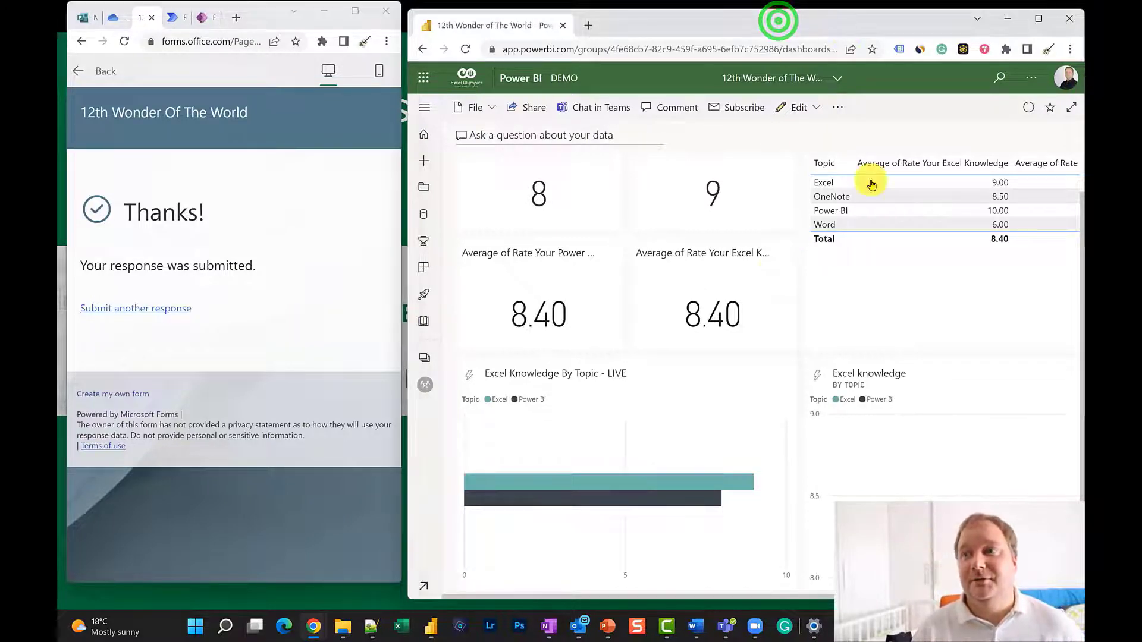
left_click(465, 49)
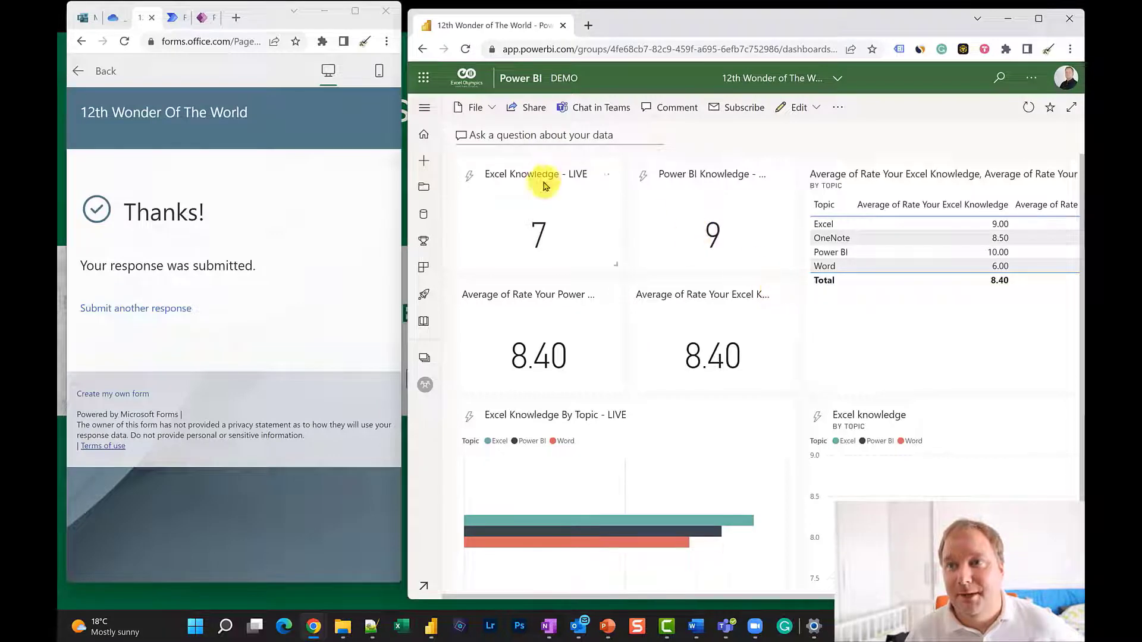
left_click(356, 13)
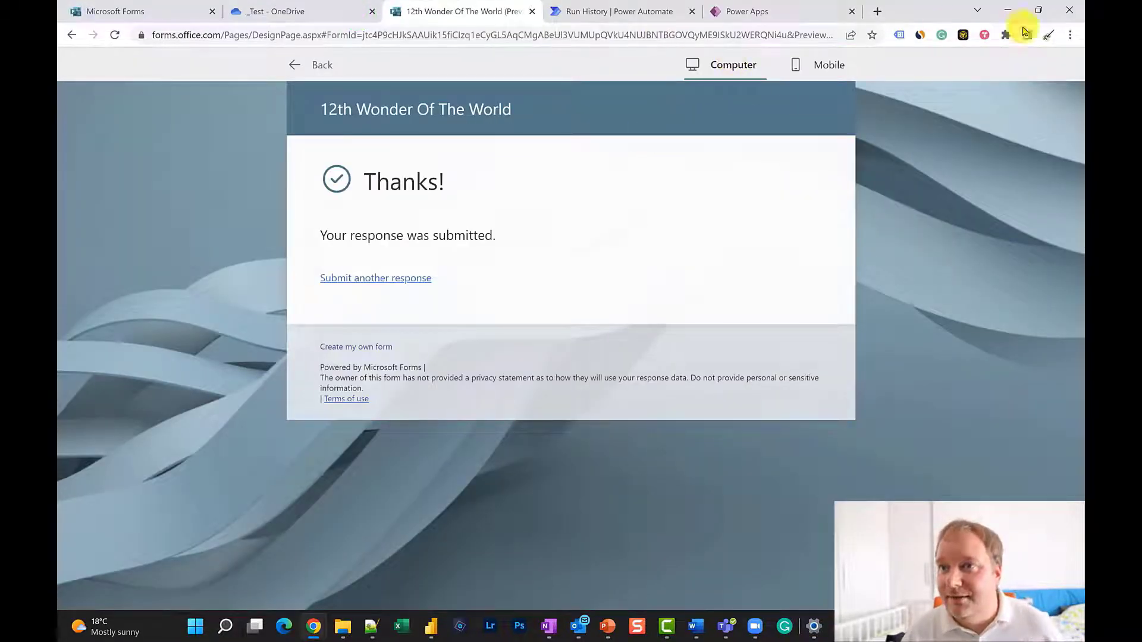
left_click(1007, 10)
left_click(1039, 11)
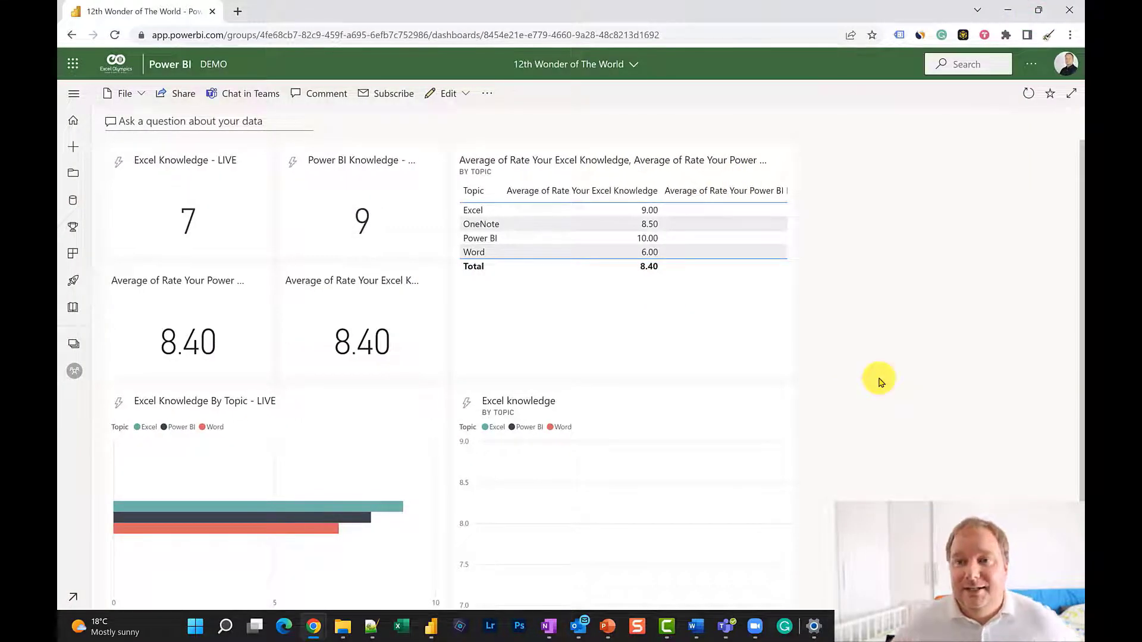
Look through the DEMO workspace's content and open Report 1
left_click(72, 341)
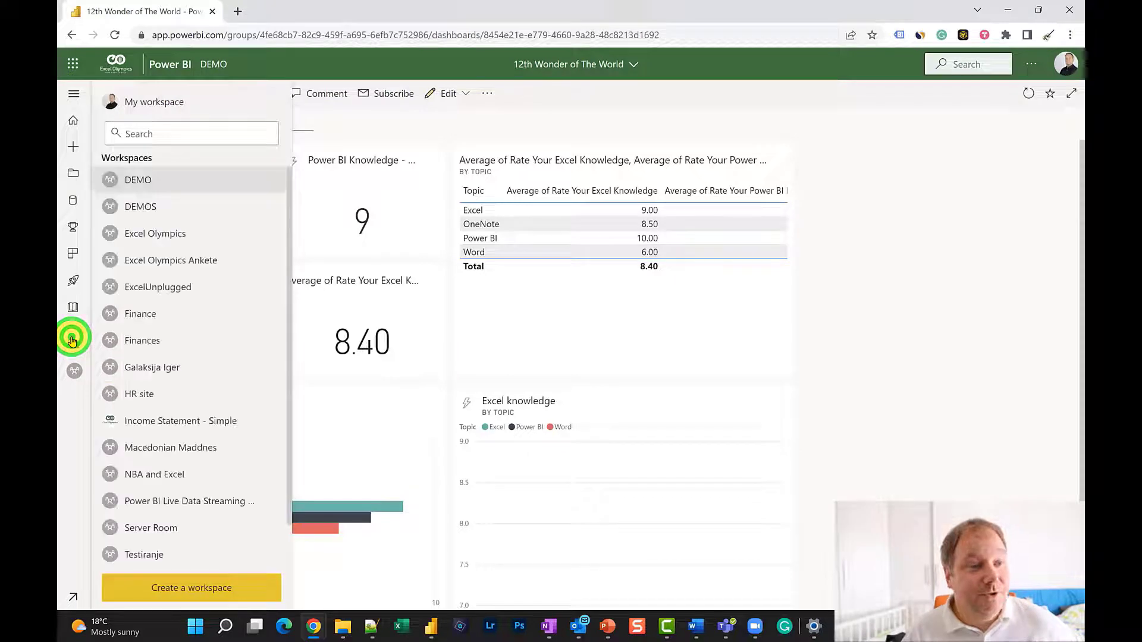
left_click(134, 181)
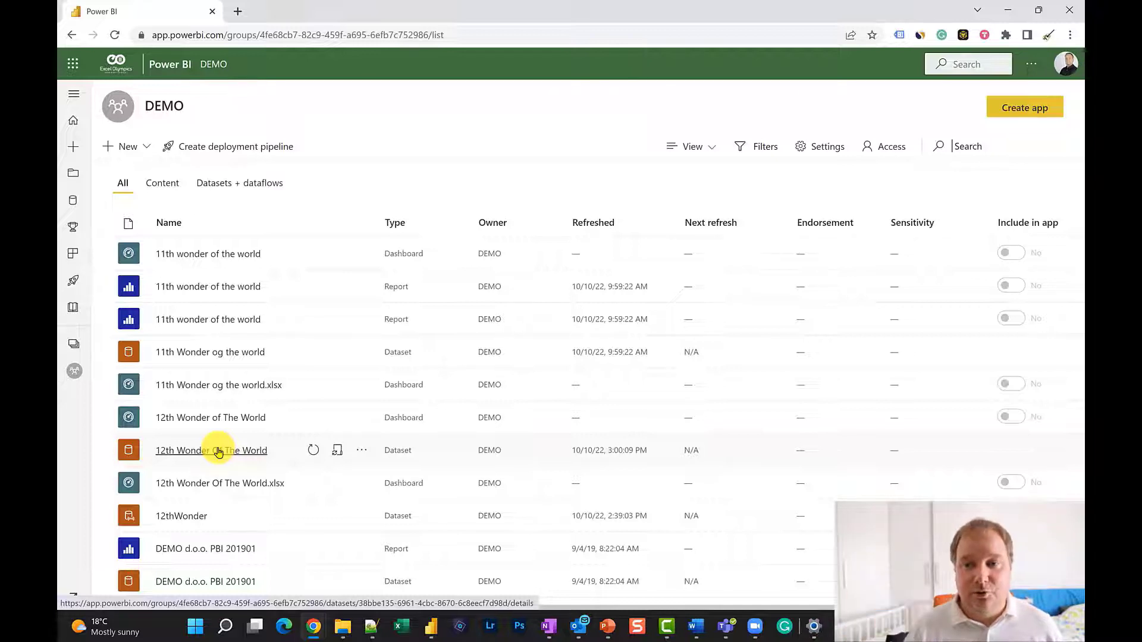
scroll(219, 452, "down", 3)
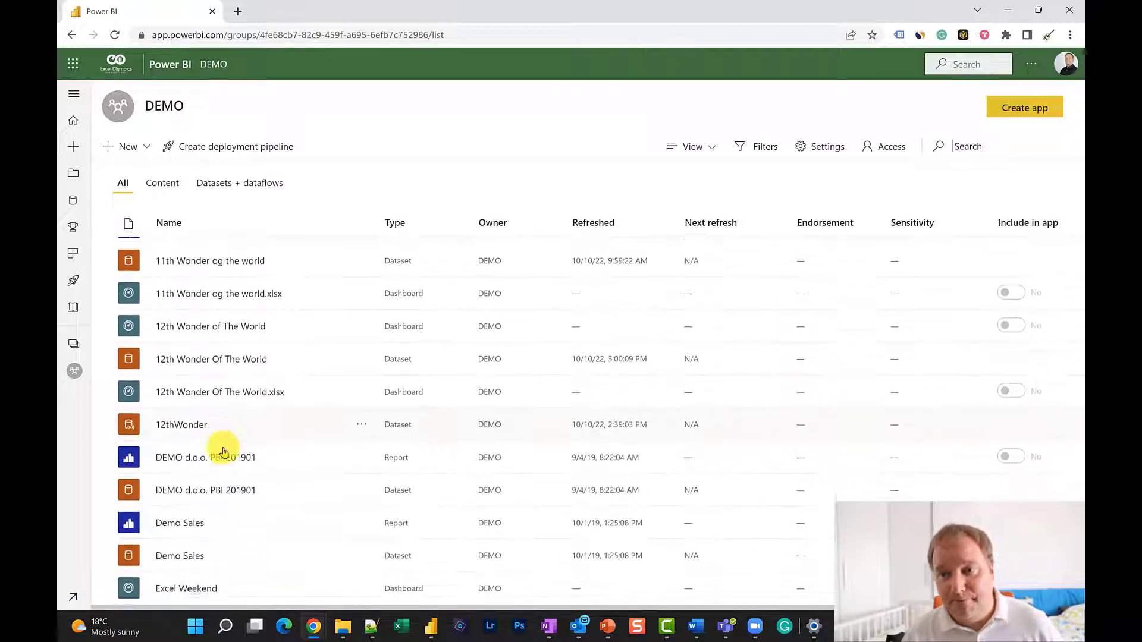
scroll(223, 452, "down", 8)
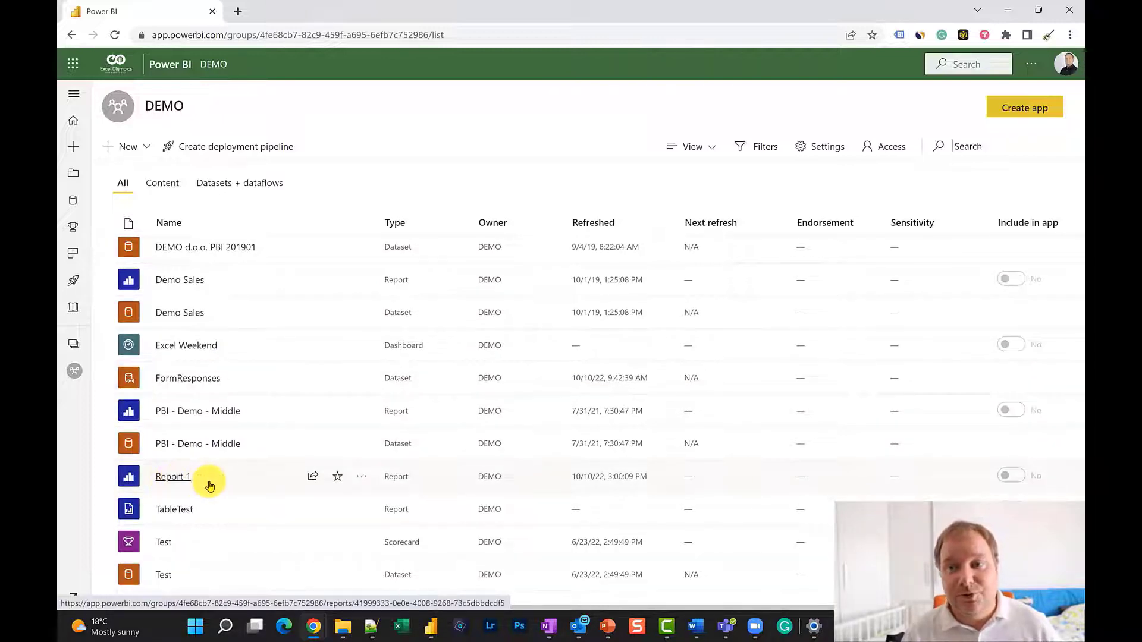
scroll(208, 483, "up", 4)
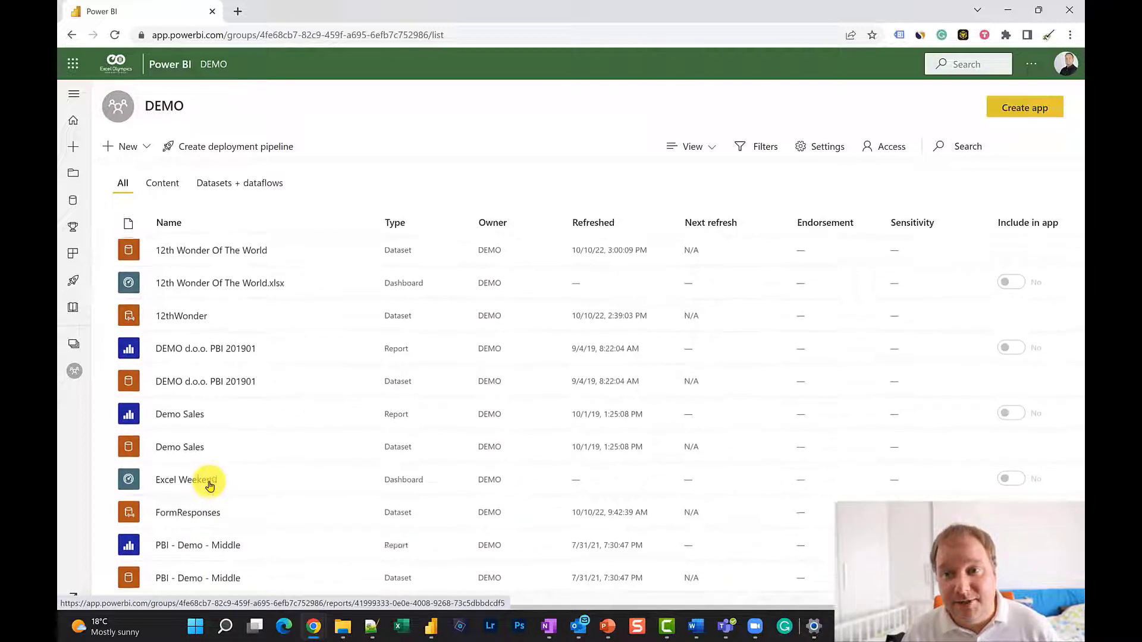
scroll(205, 479, "up", 4)
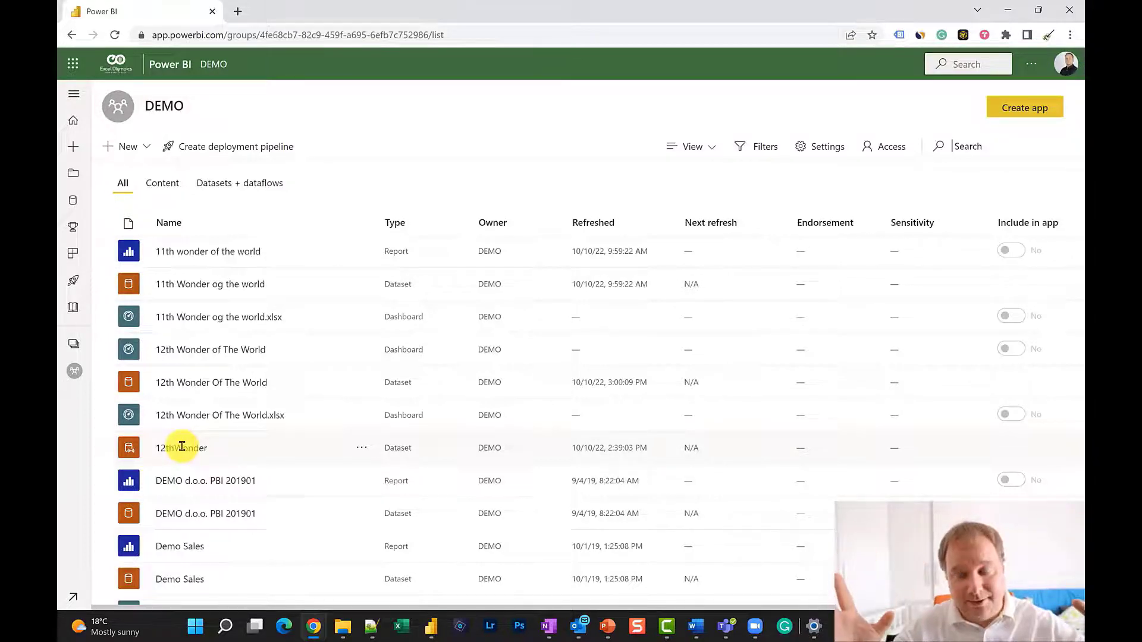
scroll(200, 458, "down", 3)
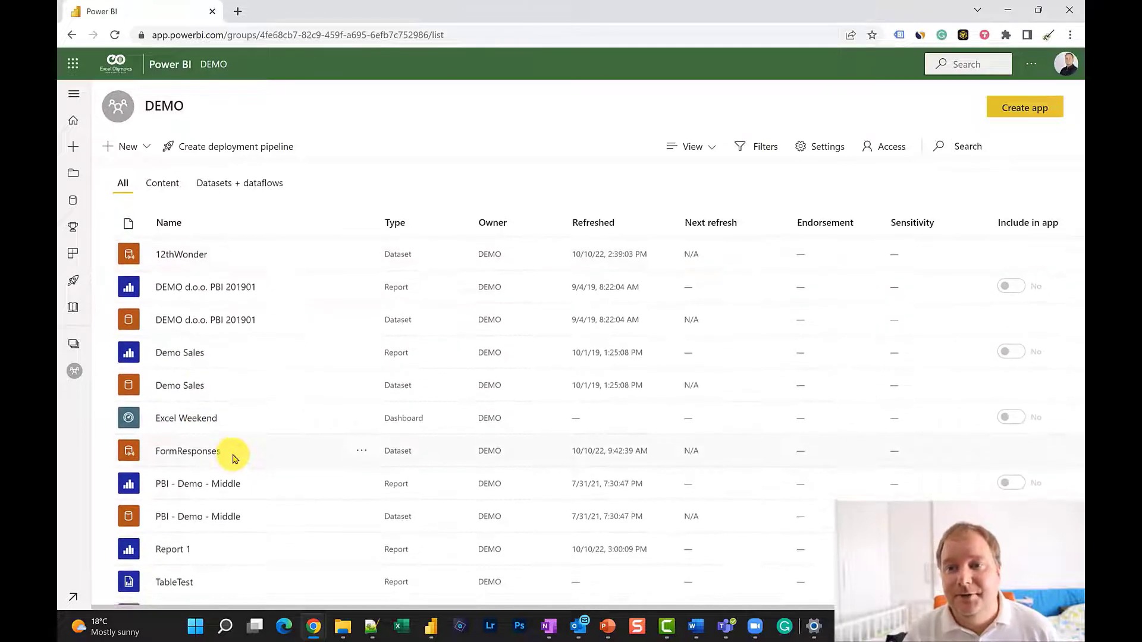
left_click(172, 545)
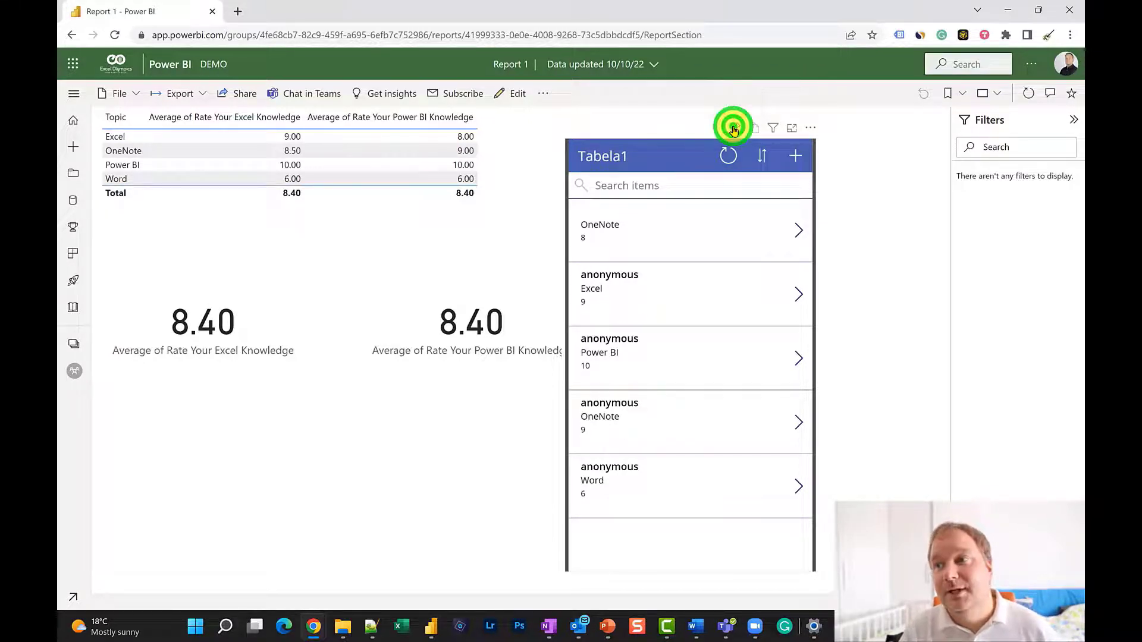
Pin the report's embedded Power Apps visual to the existing 12th Wonder of The World dashboard
left_click(734, 130)
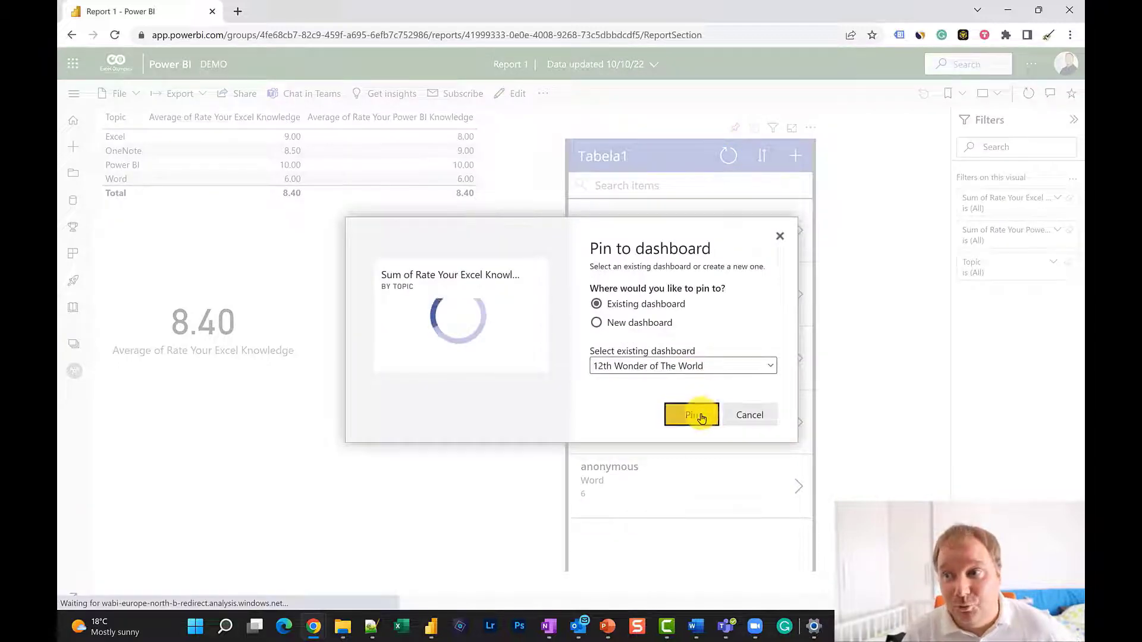
left_click(702, 417)
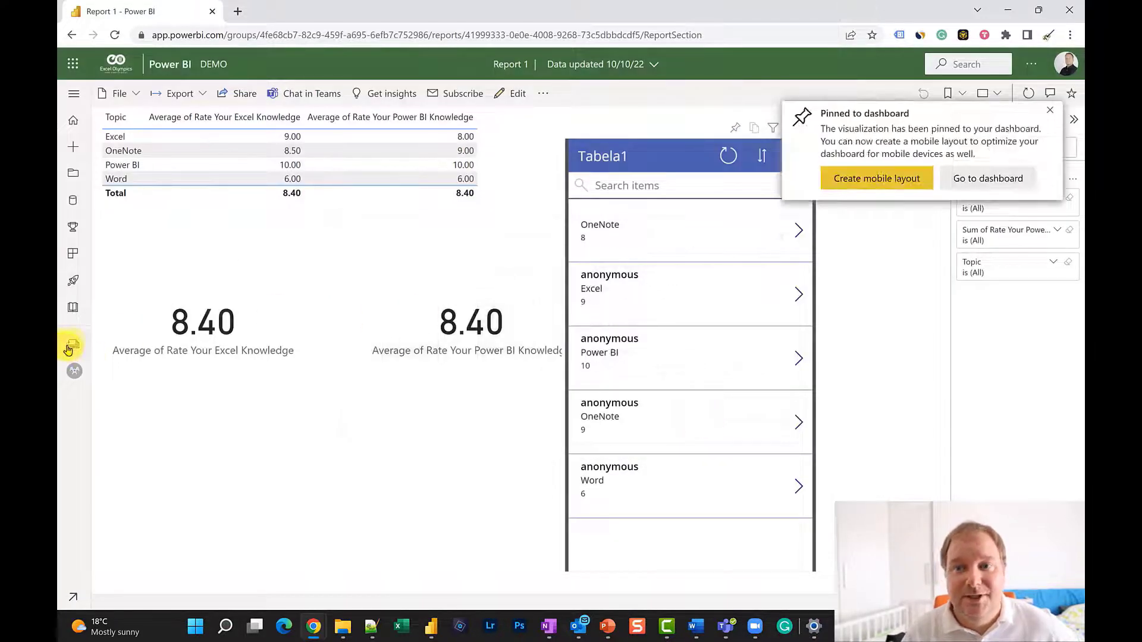
Open the 12th Wonder of The World dashboard from the DEMO workspace's content list
left_click(68, 349)
left_click(143, 184)
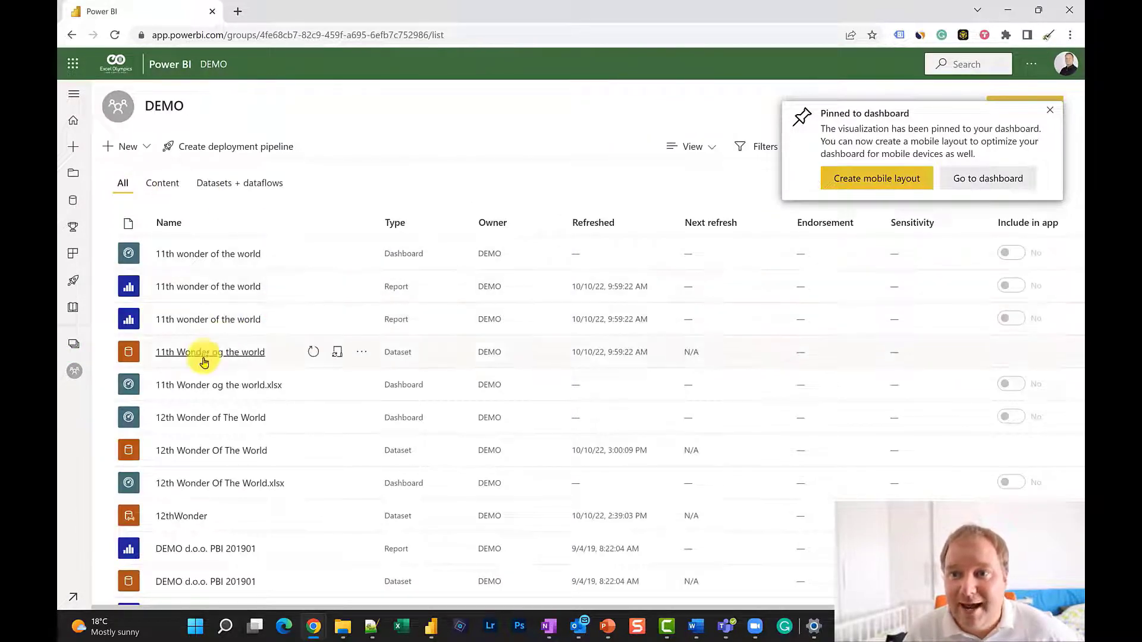
left_click(196, 416)
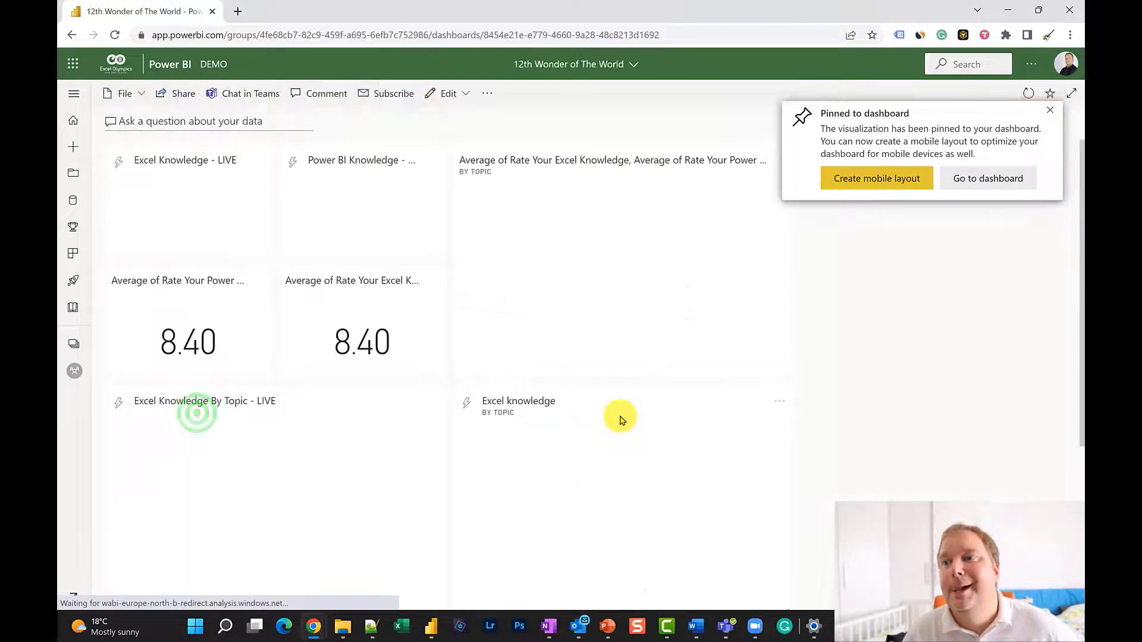
Delete the Excel knowledge tile and move the pinned Power Apps tile into its place beside Excel Knowledge By Topic - LIVE
left_click(780, 402)
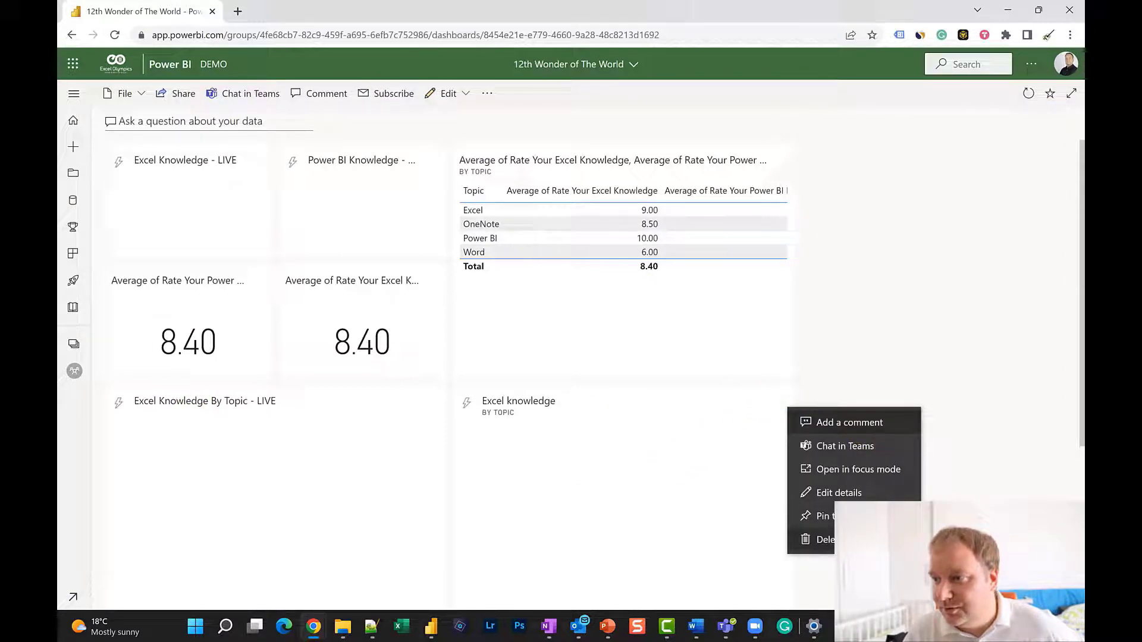
scroll(854, 497, "down", 4)
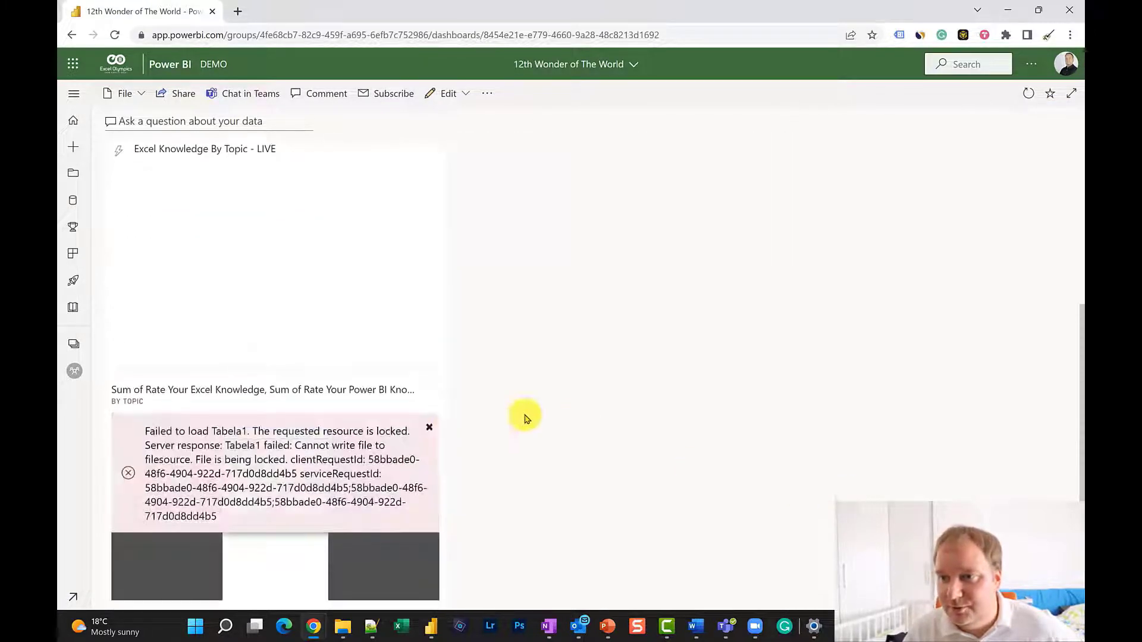
left_click_drag(326, 394, 670, 383)
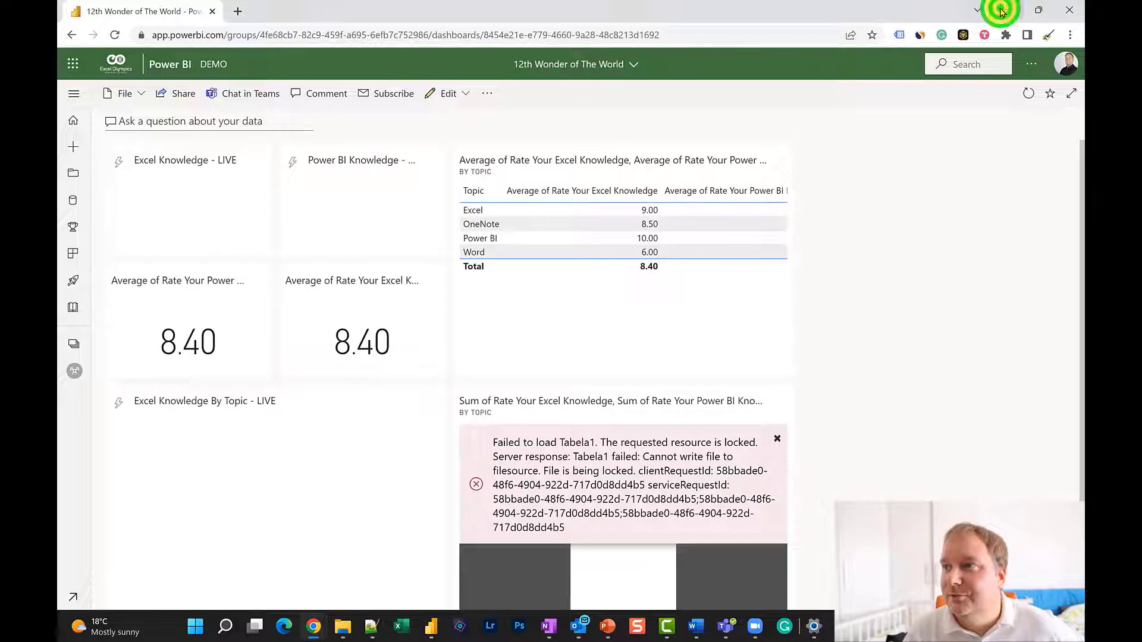
Minimize the dashboard's window, switch to the form's browser window and close the submitted form's preview
left_click(1002, 11)
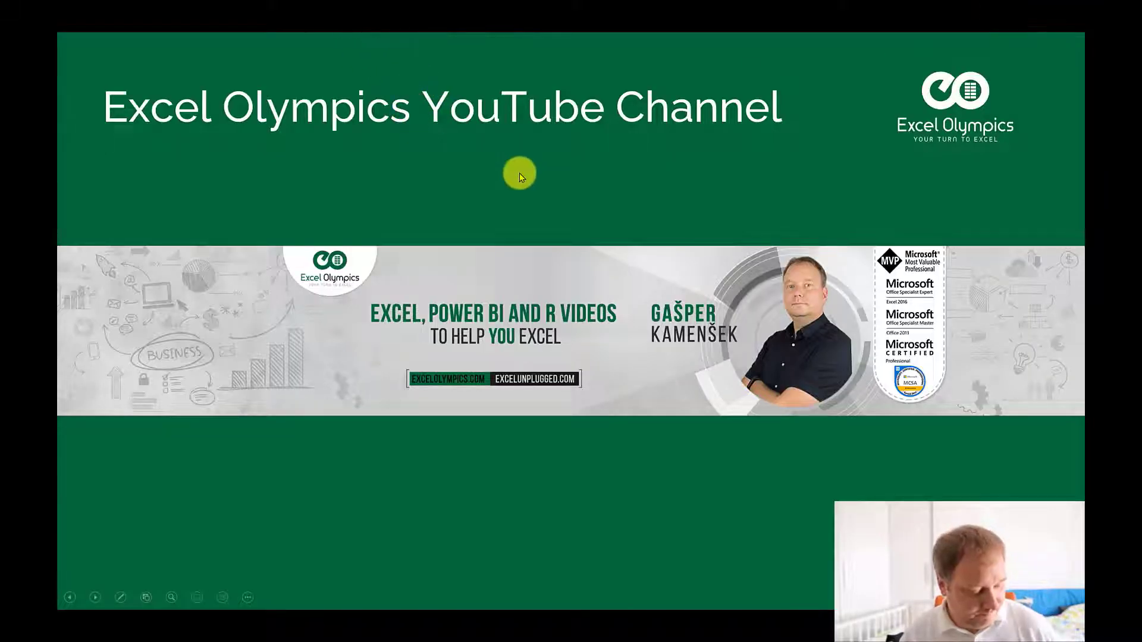
key("super")
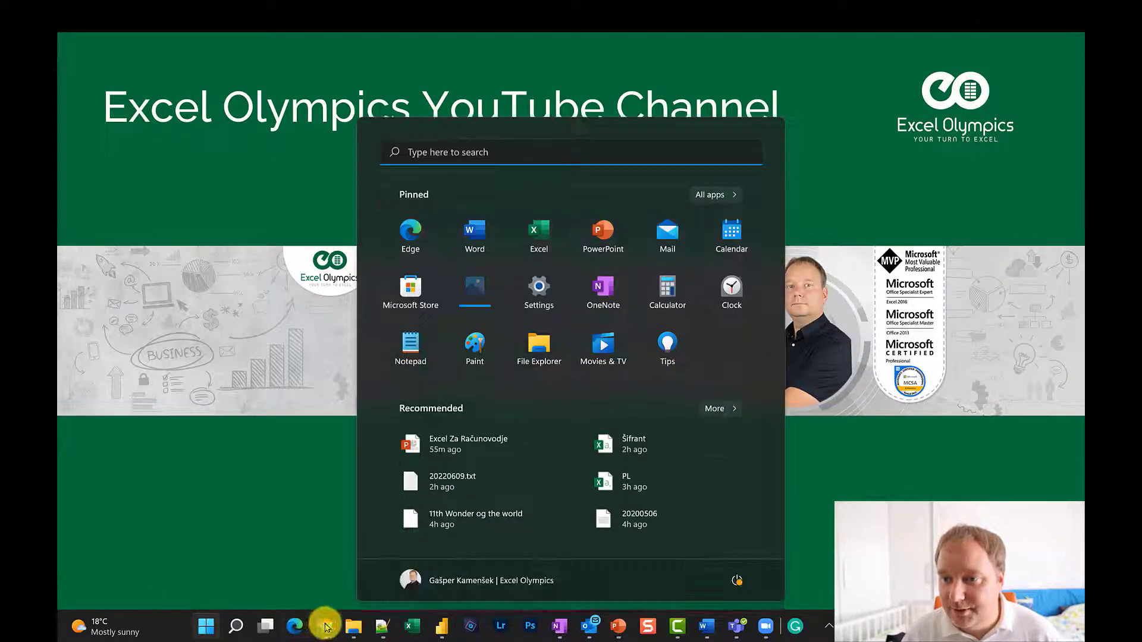
mouse_move(326, 628)
left_click(279, 548)
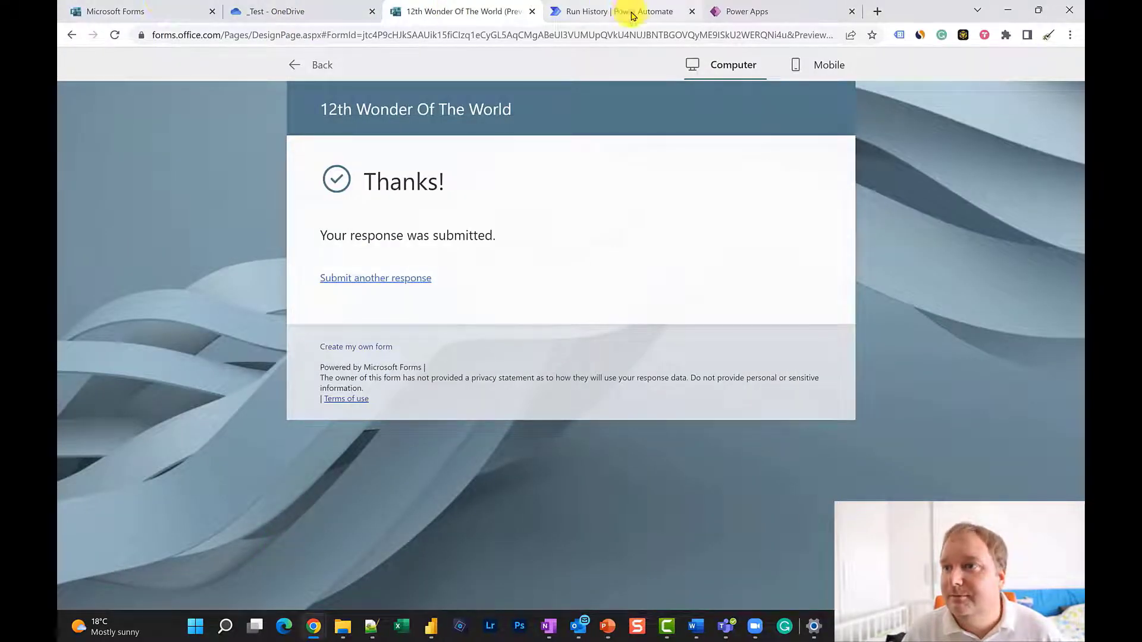
left_click(531, 11)
Open 12th Wonder Of The World.xlsx from the OneDrive _Test folder and close it again
left_click(284, 12)
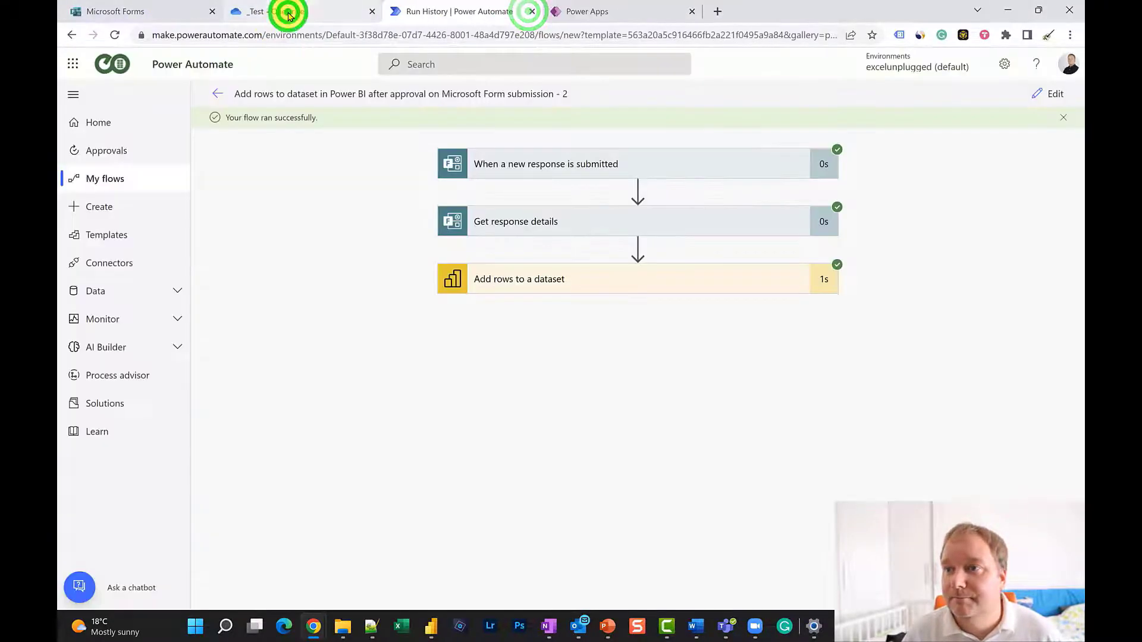
left_click(313, 242)
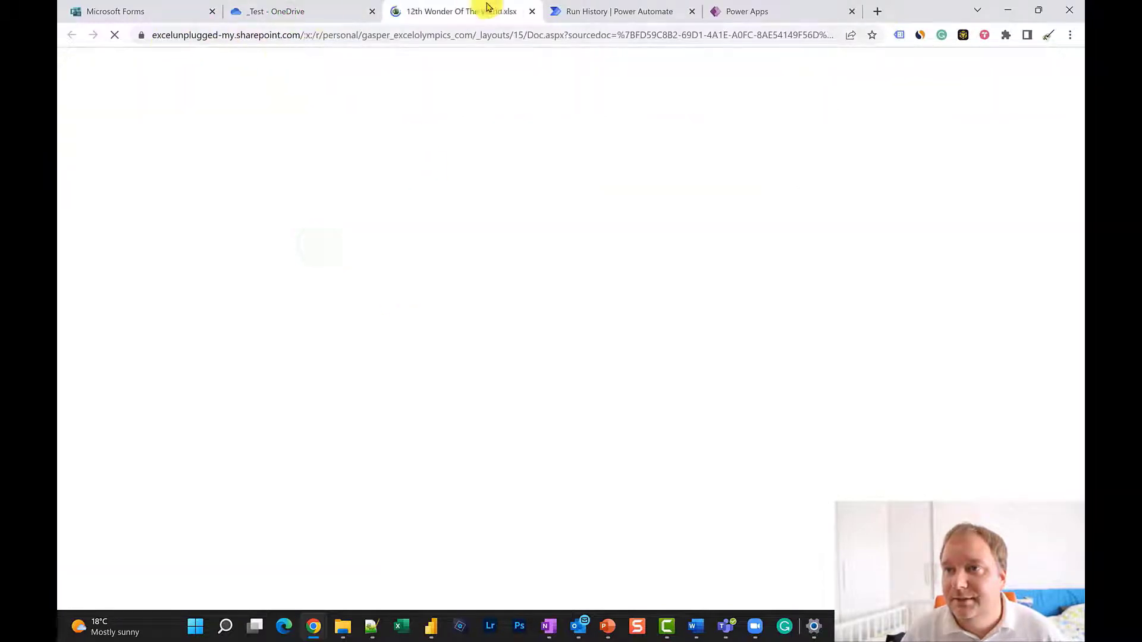
left_click(532, 11)
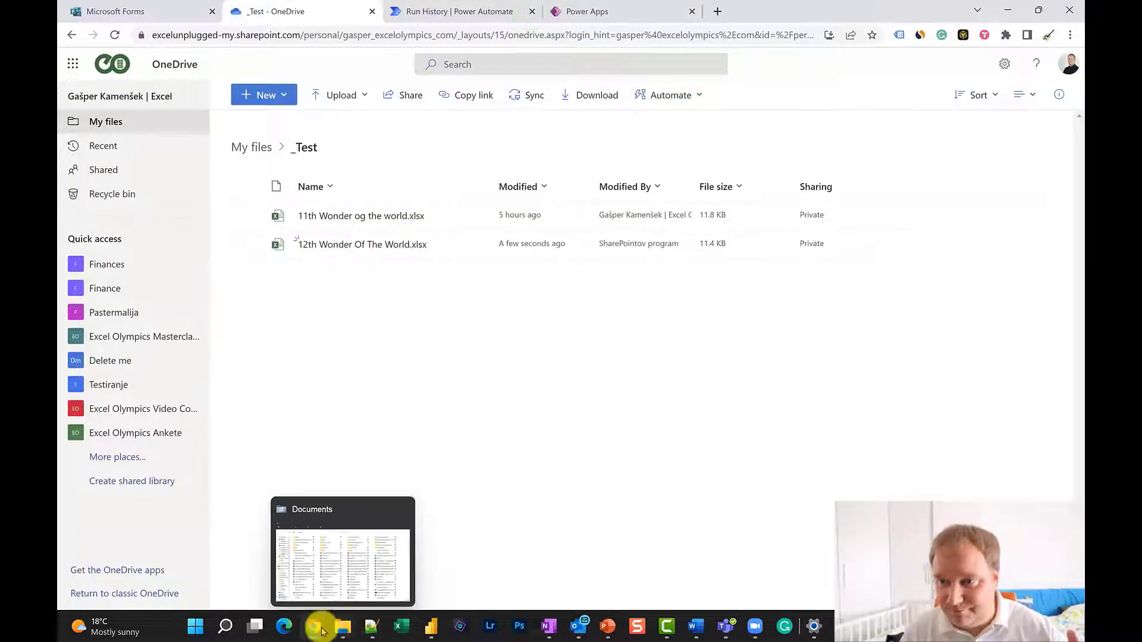
Return to the 12th Wonder of The World dashboard and check its live tiles, averages and Power Apps tile
mouse_move(313, 627)
left_click(427, 559)
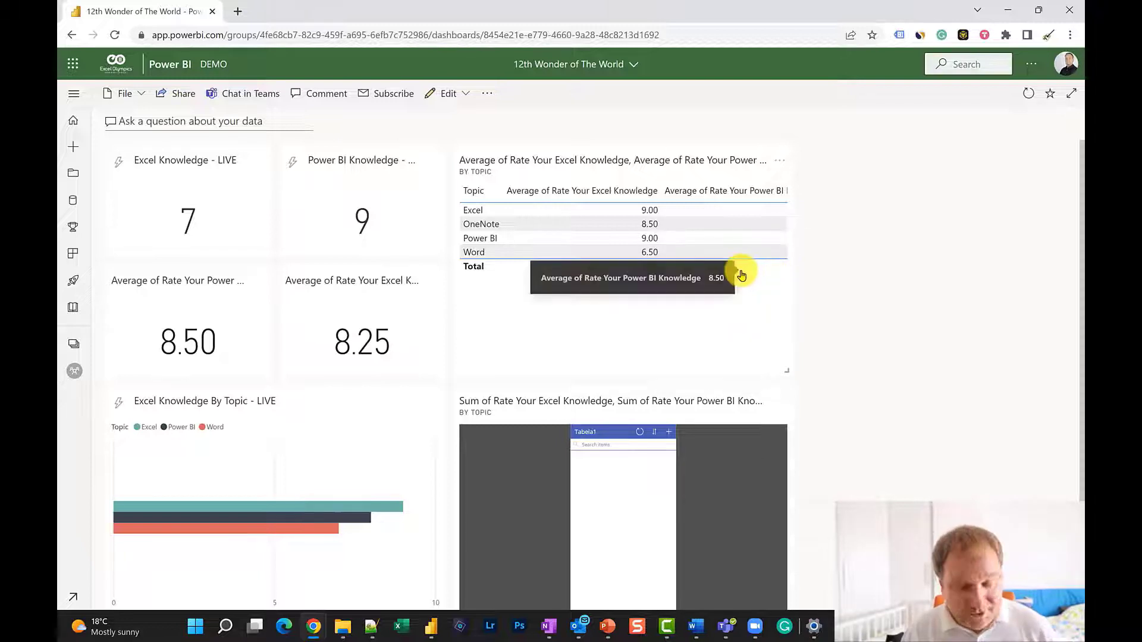
mouse_move(319, 630)
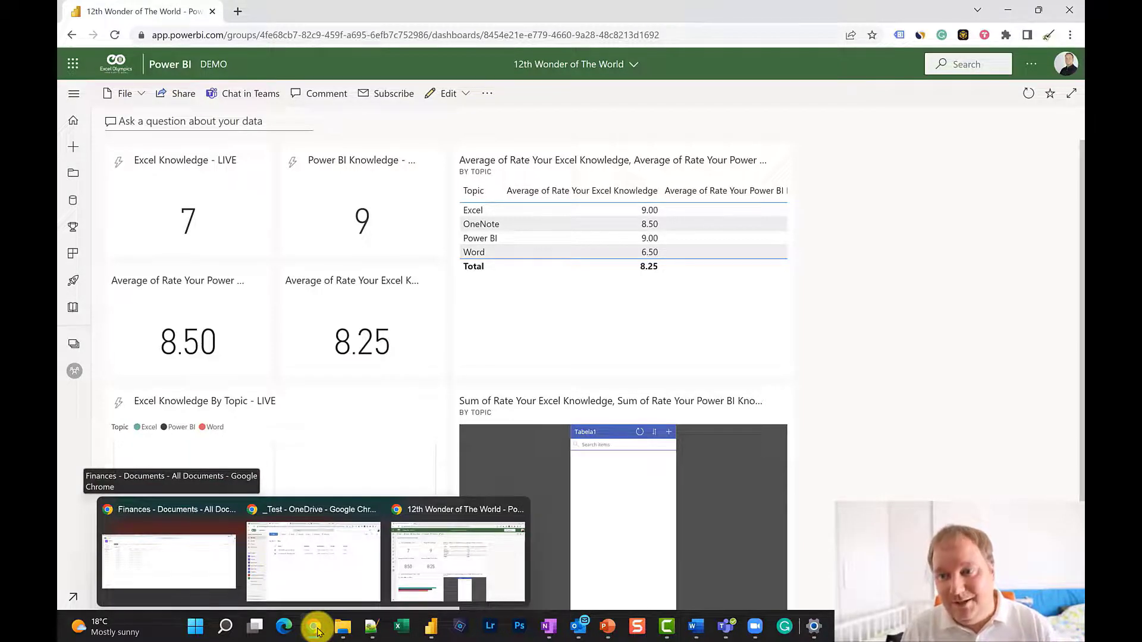
Switch to the running PowerPoint slide show and advance from the YouTube channel slide to the Q&A slide
mouse_move(604, 632)
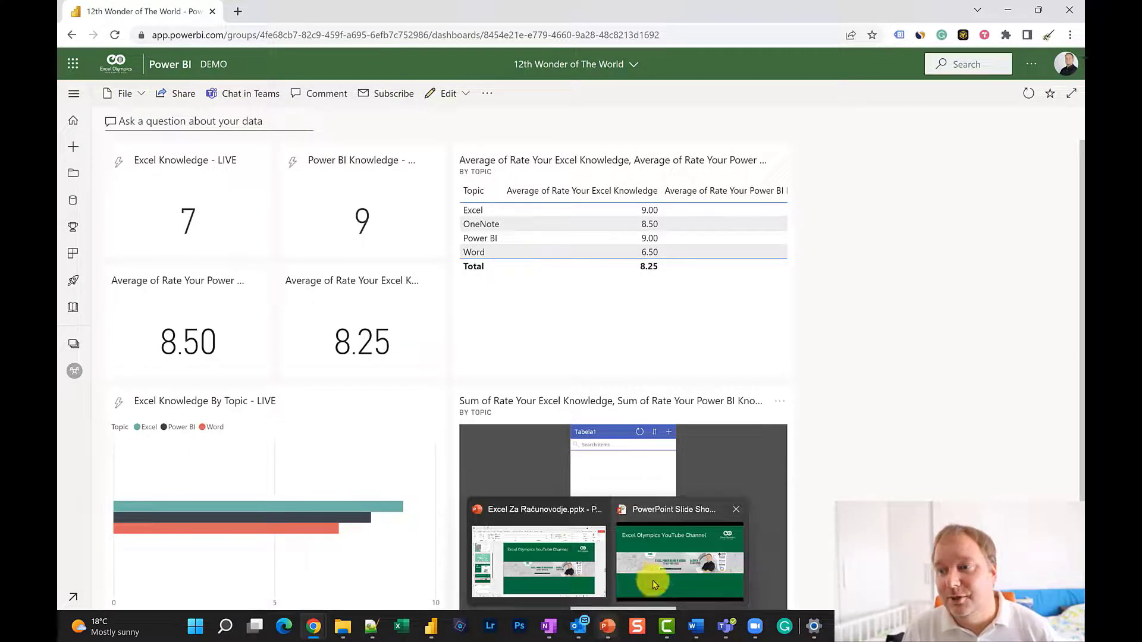
left_click(658, 573)
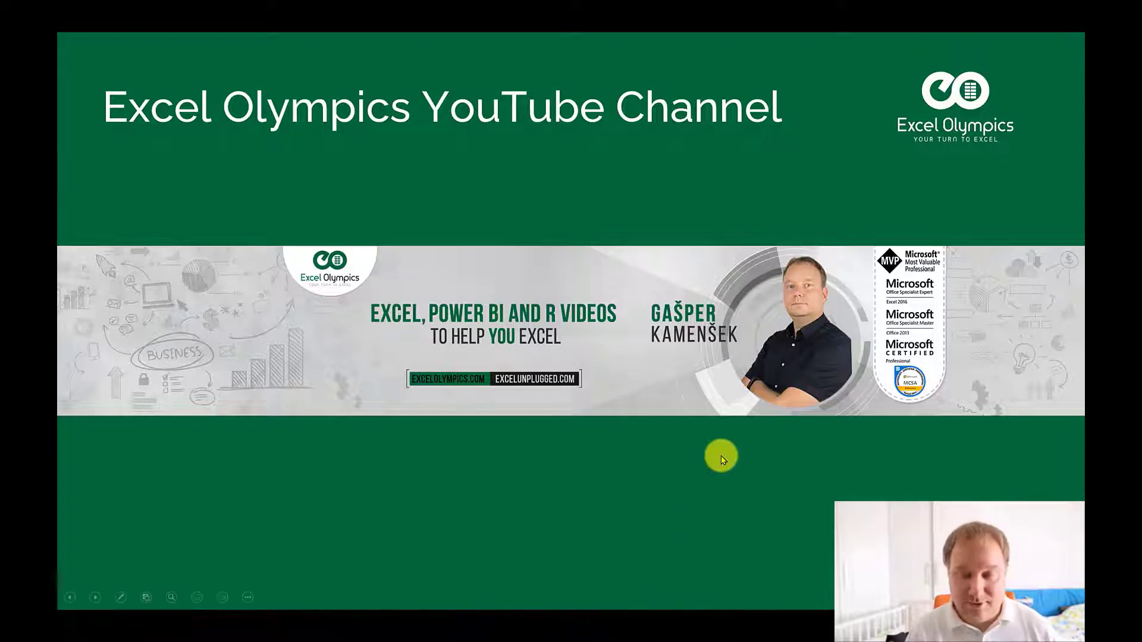
left_click(722, 457)
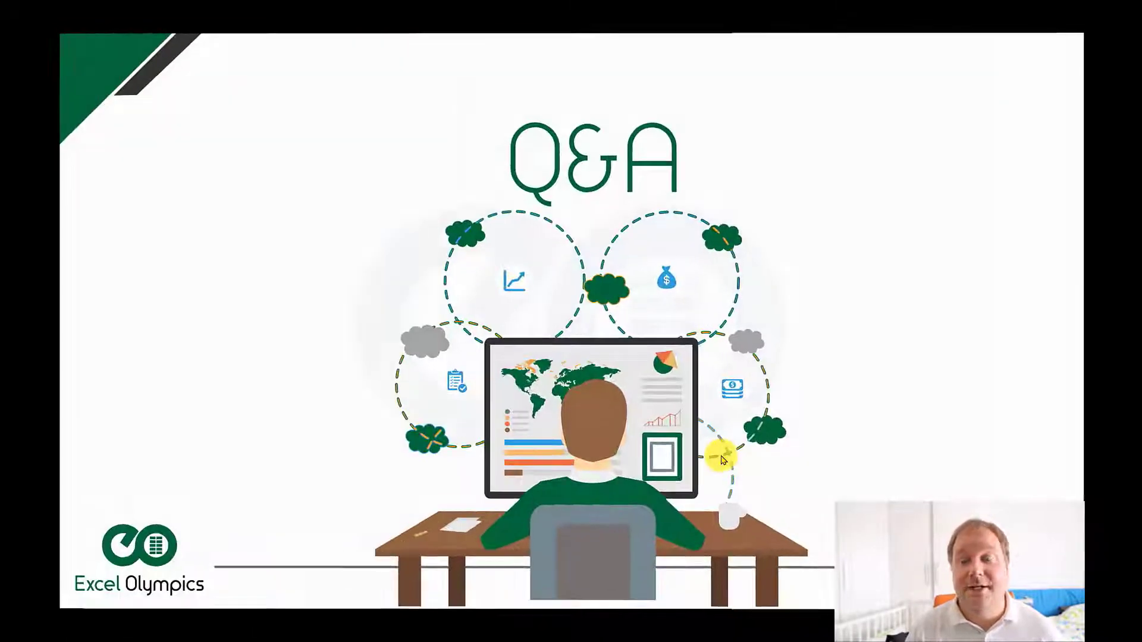